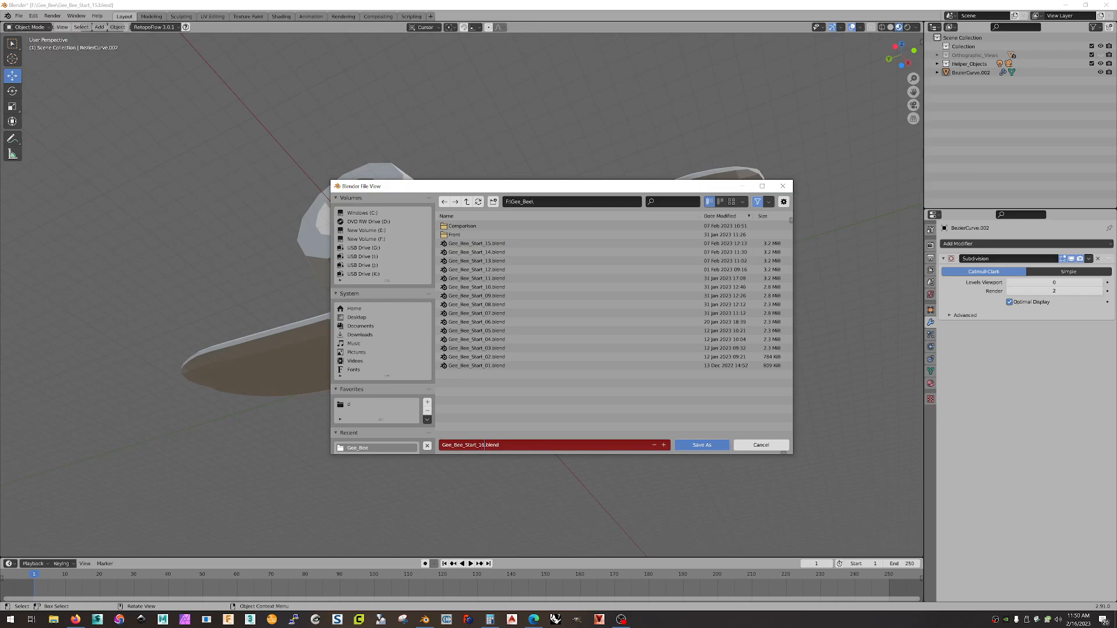
- Save the file as Gee_Bee_Start_16.blend in the Gee_Bee folder
key("Return")
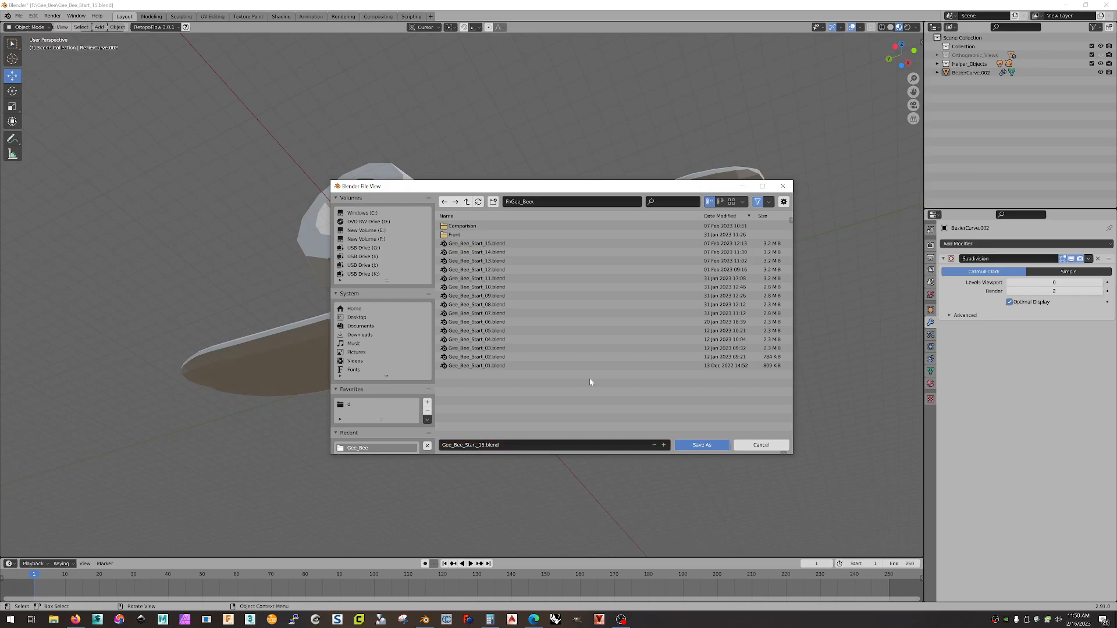
left_click(698, 444)
- Show the Orthographic_Views reference collection and switch to the left orthographic view facing the aircraft's nose
middle_click_drag(658, 347, 683, 382)
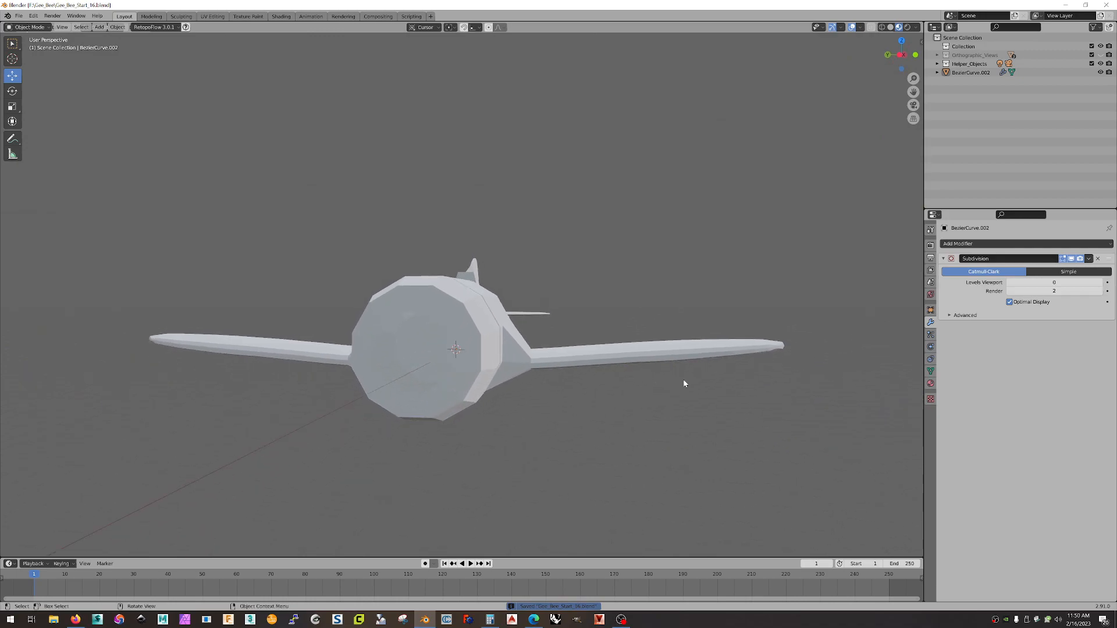
left_click(1100, 54)
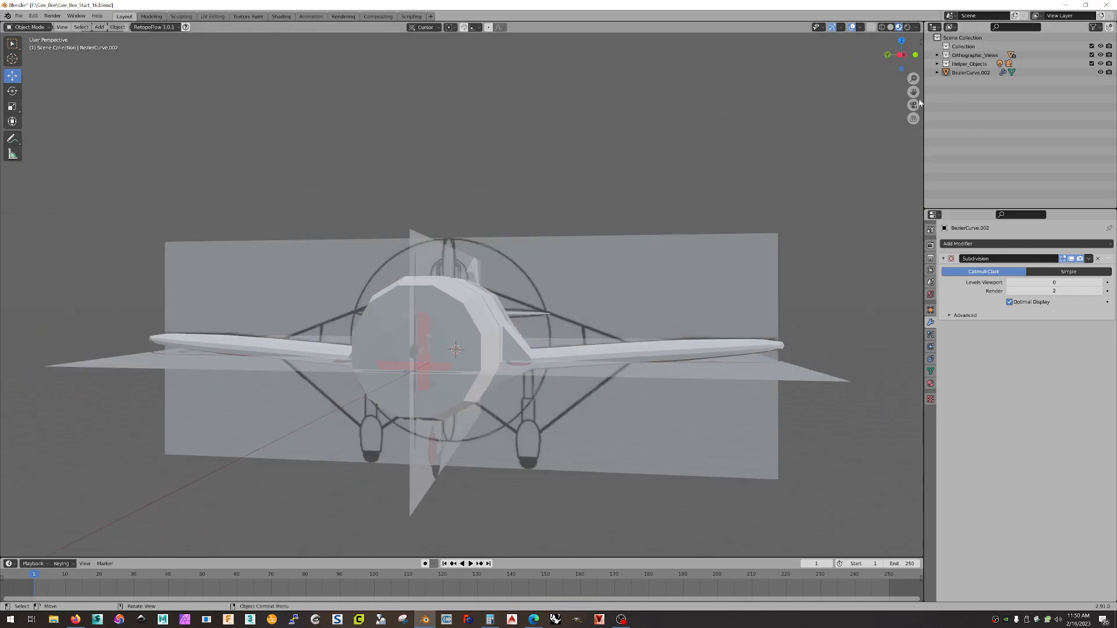
left_click(902, 55)
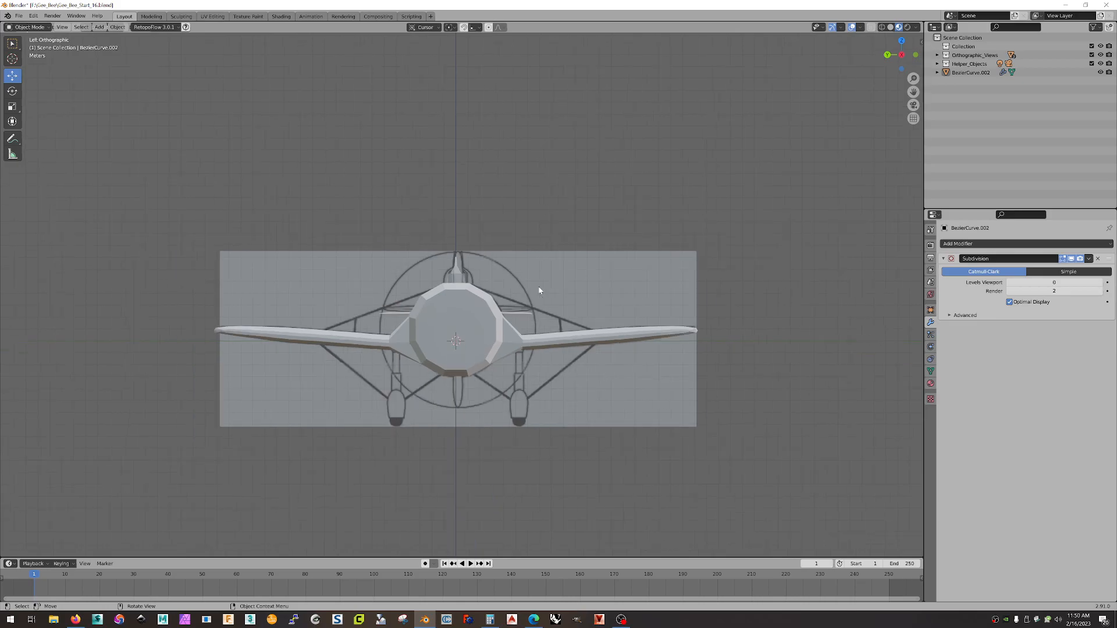
- Examine the landing gear and wheel fairing in the nose-on reference drawing and compare them with the side reference
scroll(539, 291, "up", 2)
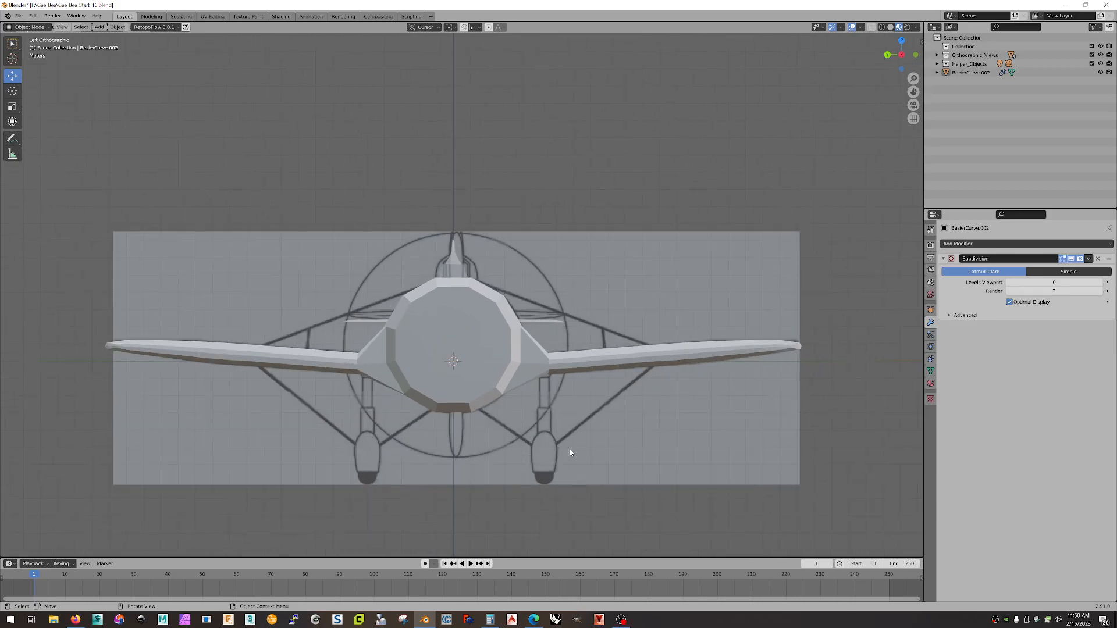
middle_click_drag(600, 427, 599, 376, "shift")
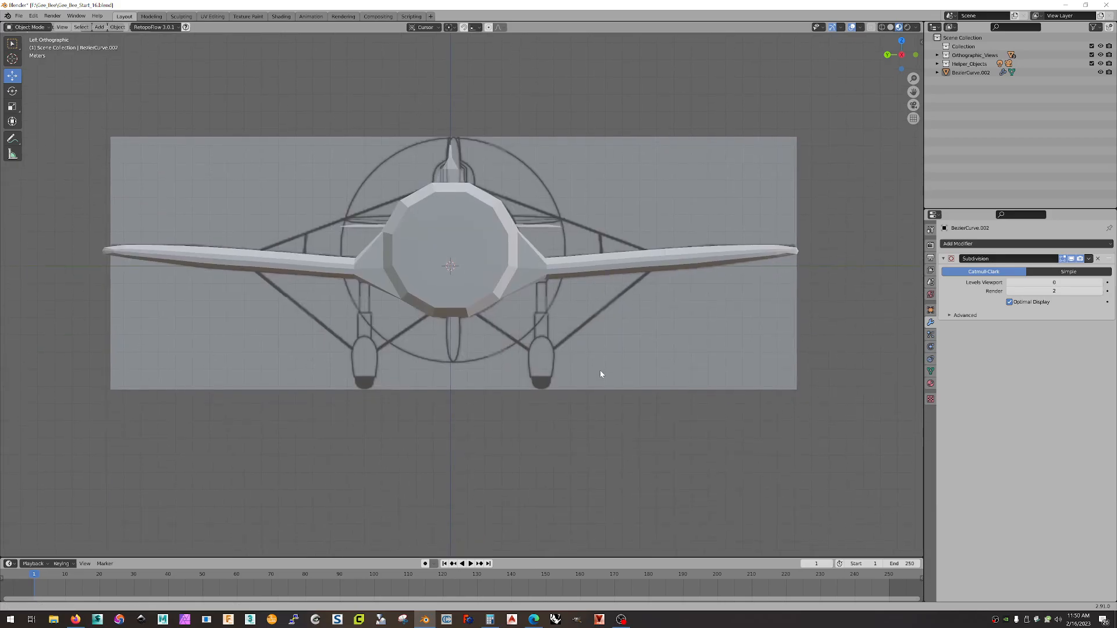
scroll(570, 373, "up", 4)
middle_click_drag(689, 459, 571, 413, "shift")
scroll(571, 414, "up", 2)
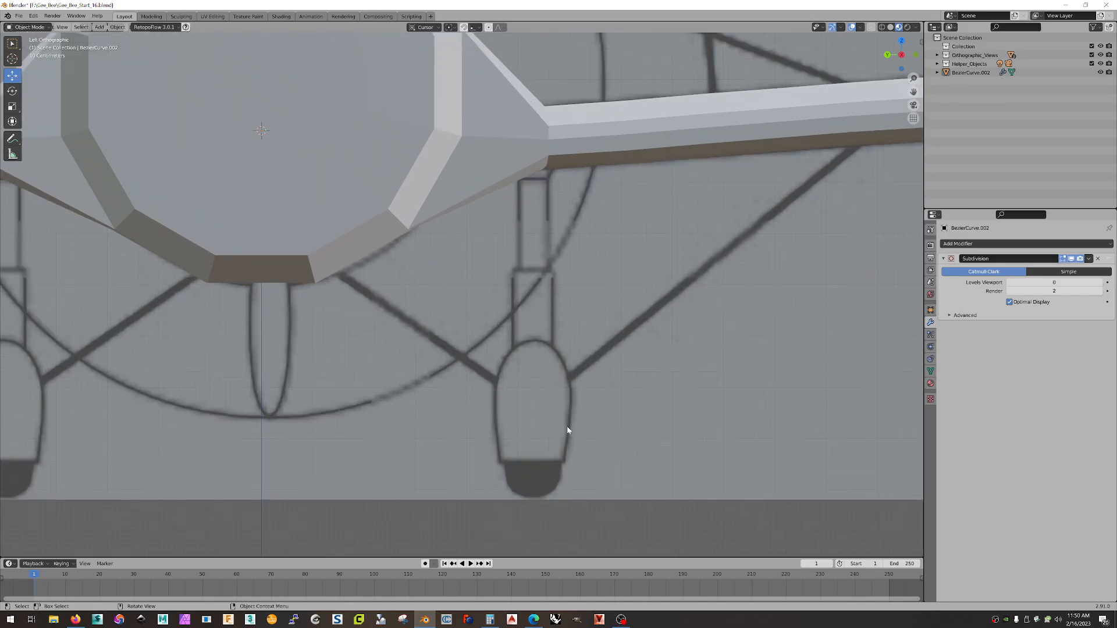
middle_click_drag(721, 370, 420, 380)
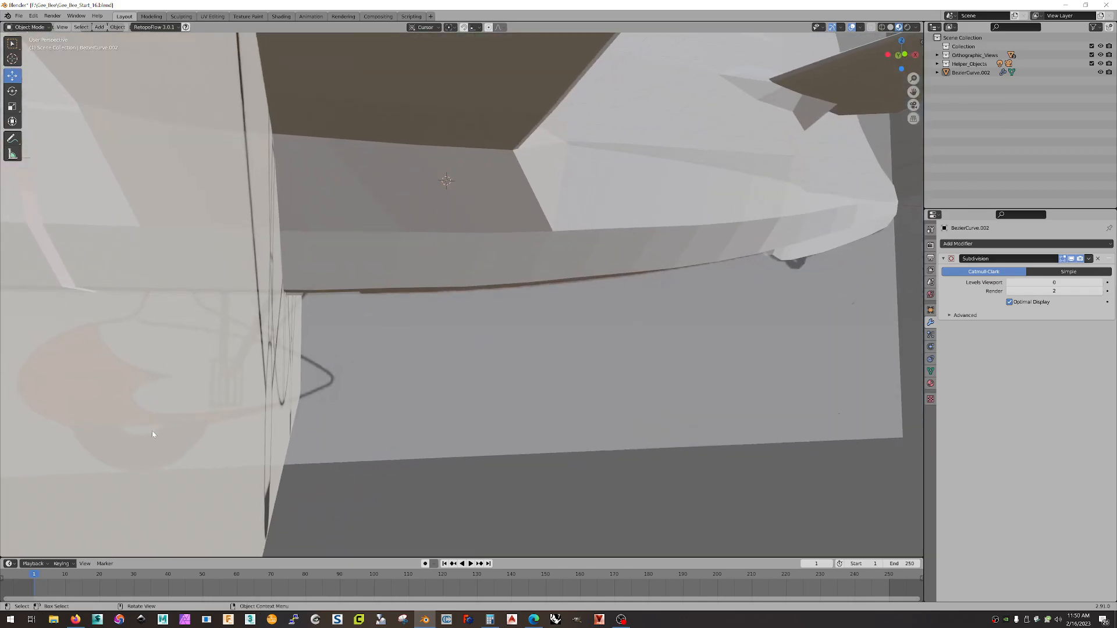
middle_click_drag(190, 409, 702, 242)
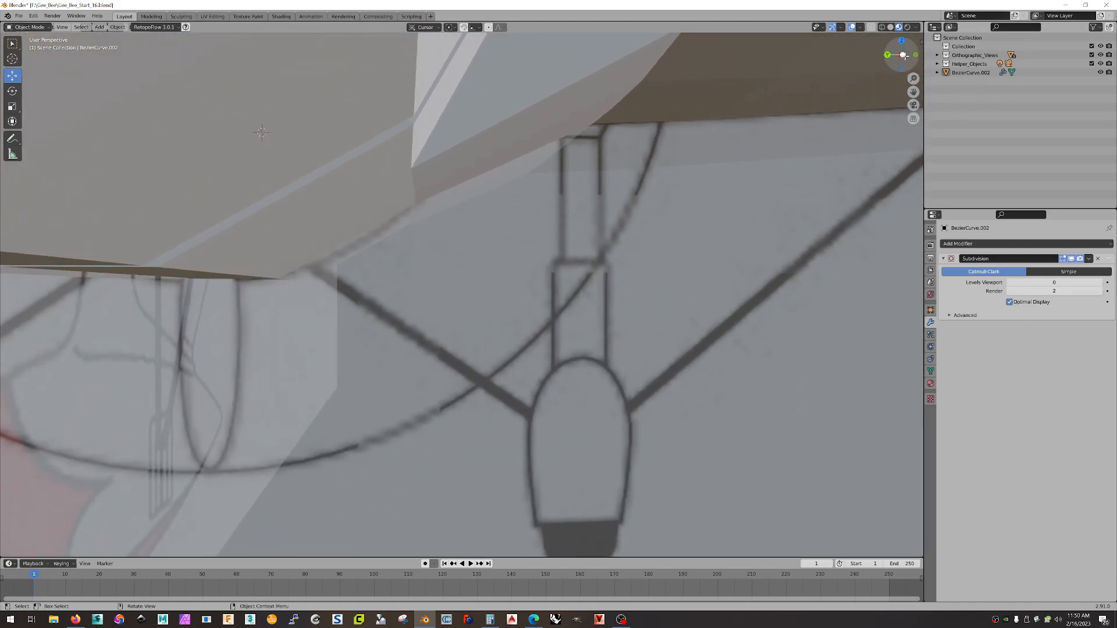
left_click(887, 54)
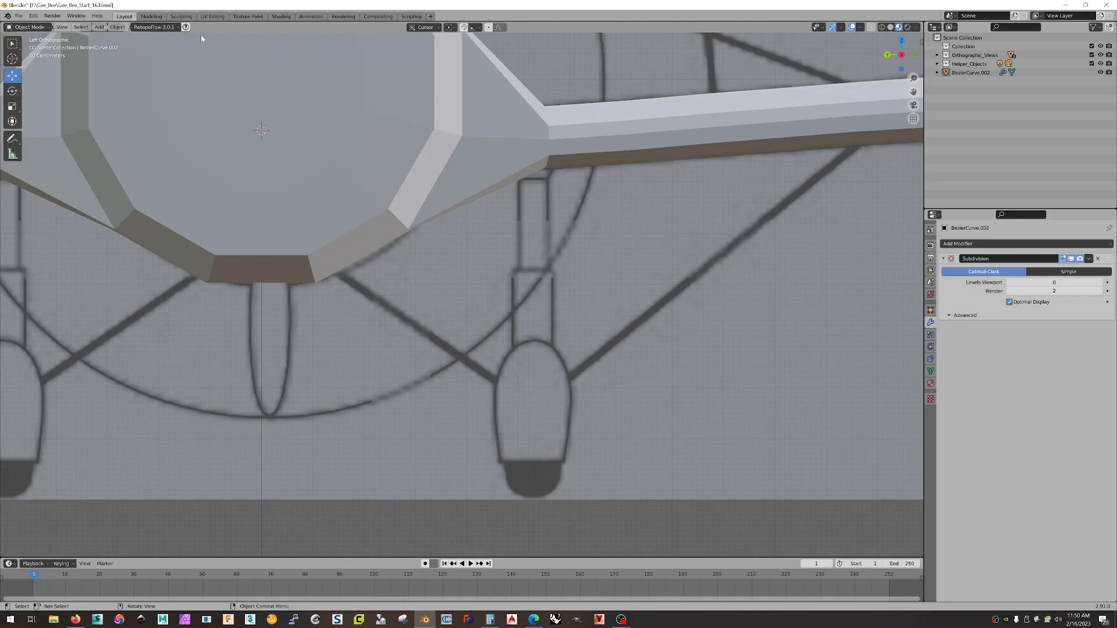
- Add a Bezier curve and move it about 5.3 m sideways and 5.3 m down onto the reference wheel fairing
left_click(100, 27)
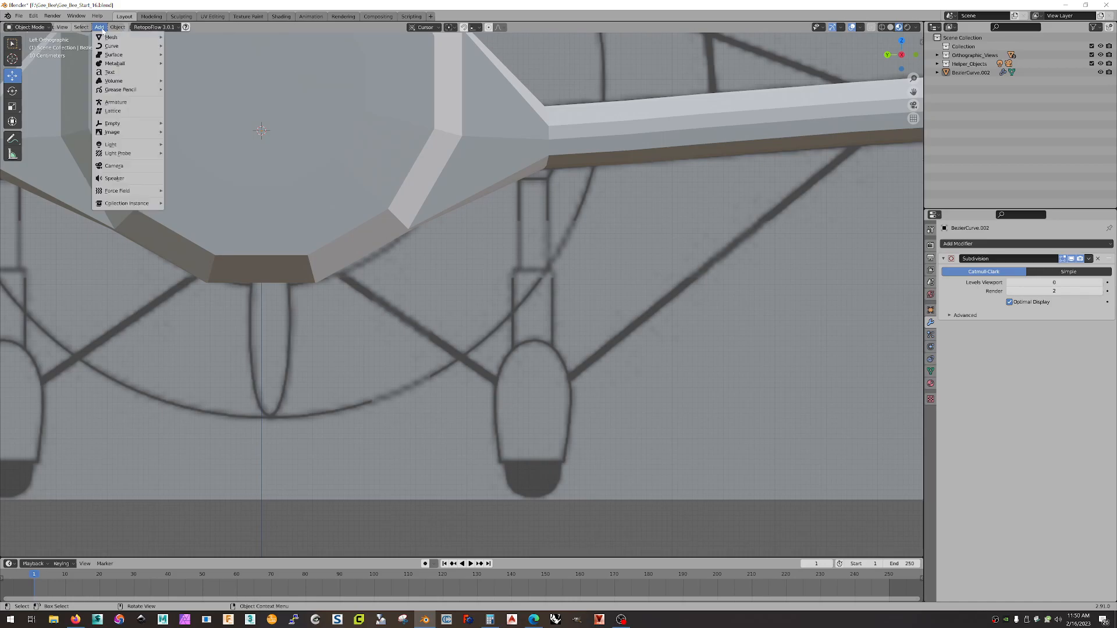
mouse_move(122, 45)
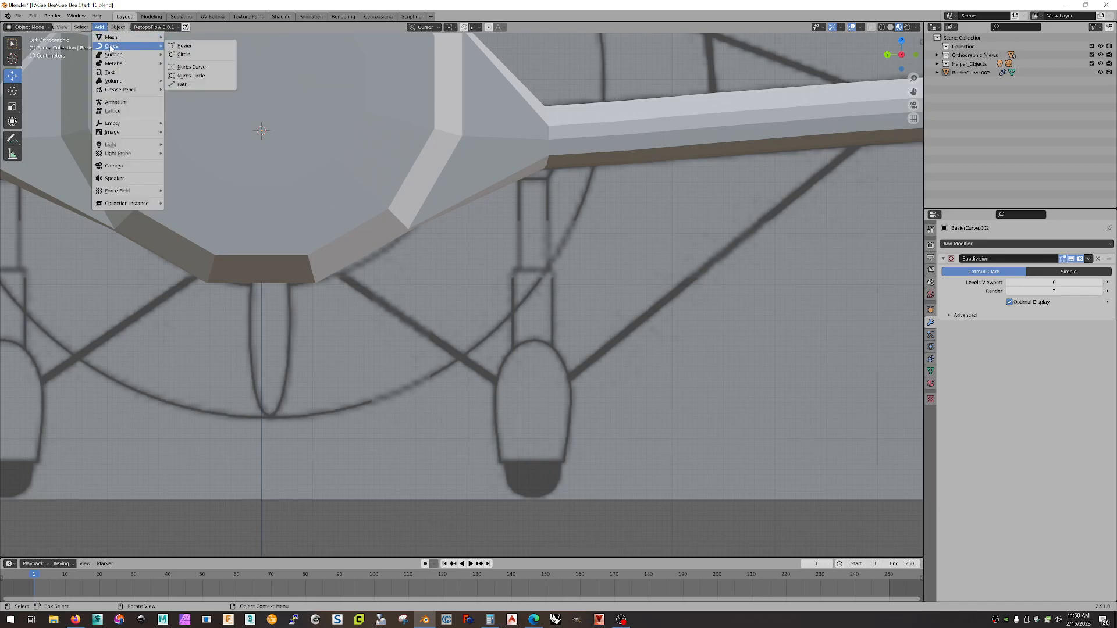
left_click(200, 47)
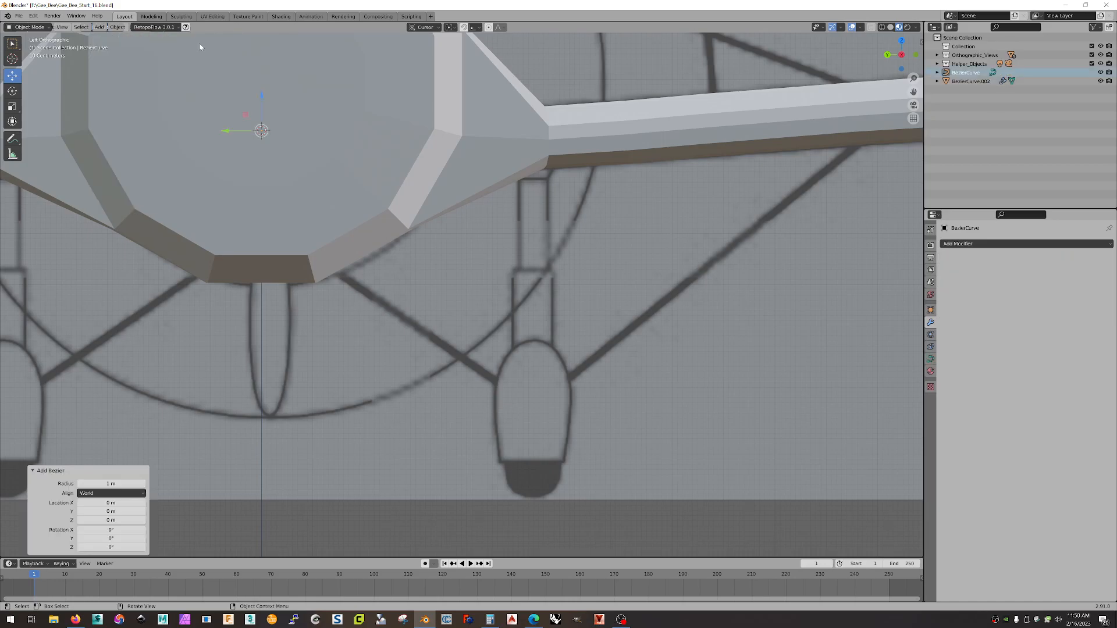
scroll(413, 241, "down", 6)
scroll(349, 221, "up", 4)
key("g")
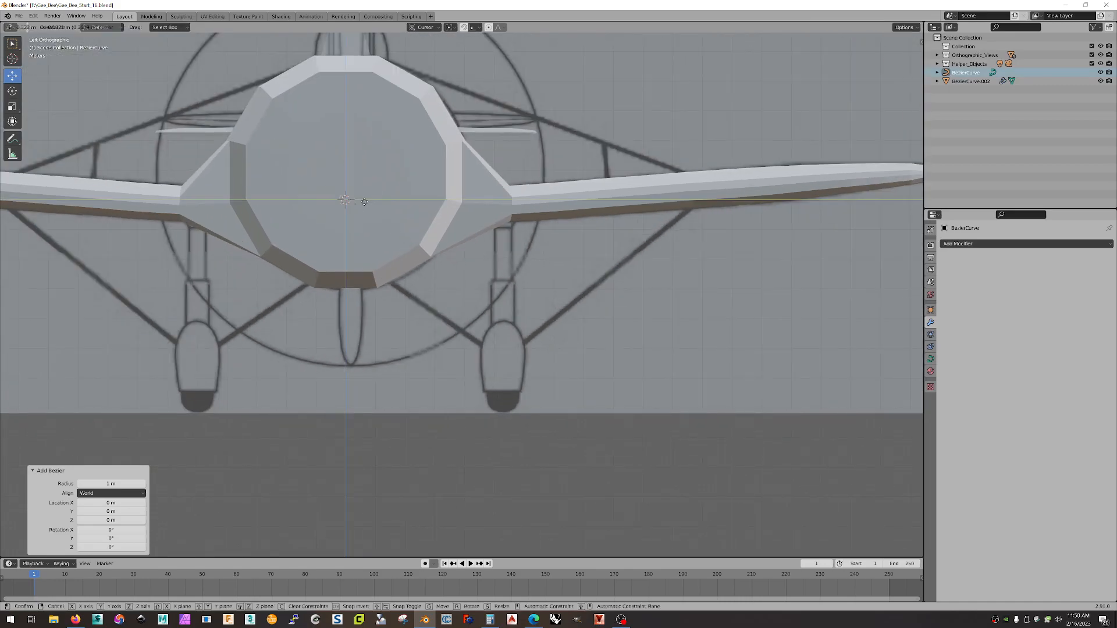
left_click(489, 345)
scroll(583, 389, "up", 5)
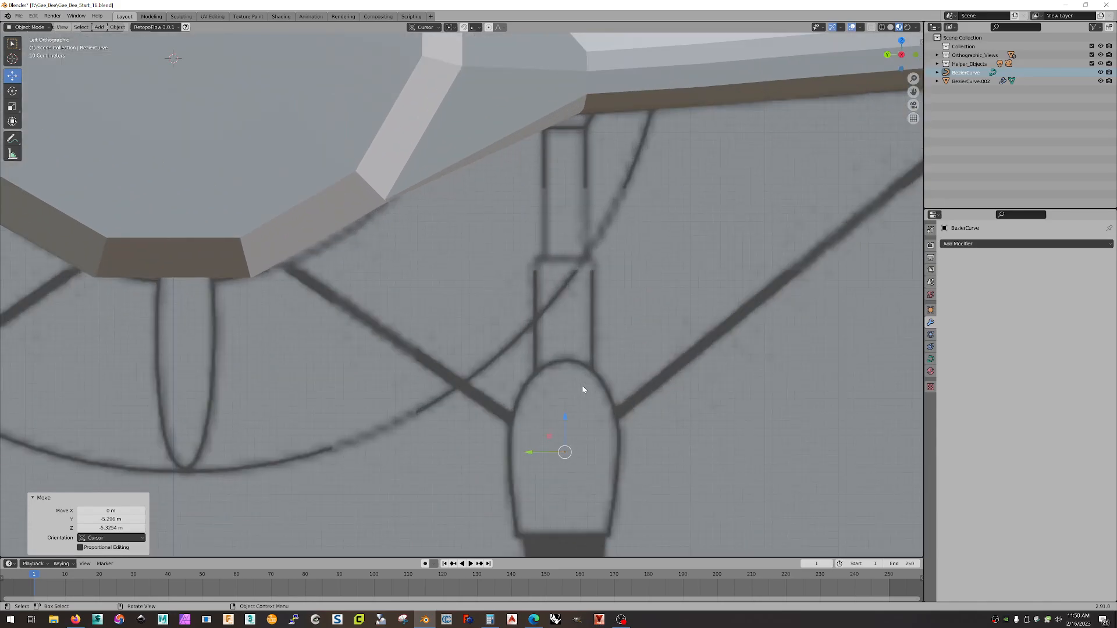
- Rotate the curve about 90° around X, and rotate it 90° around Z
key("r")
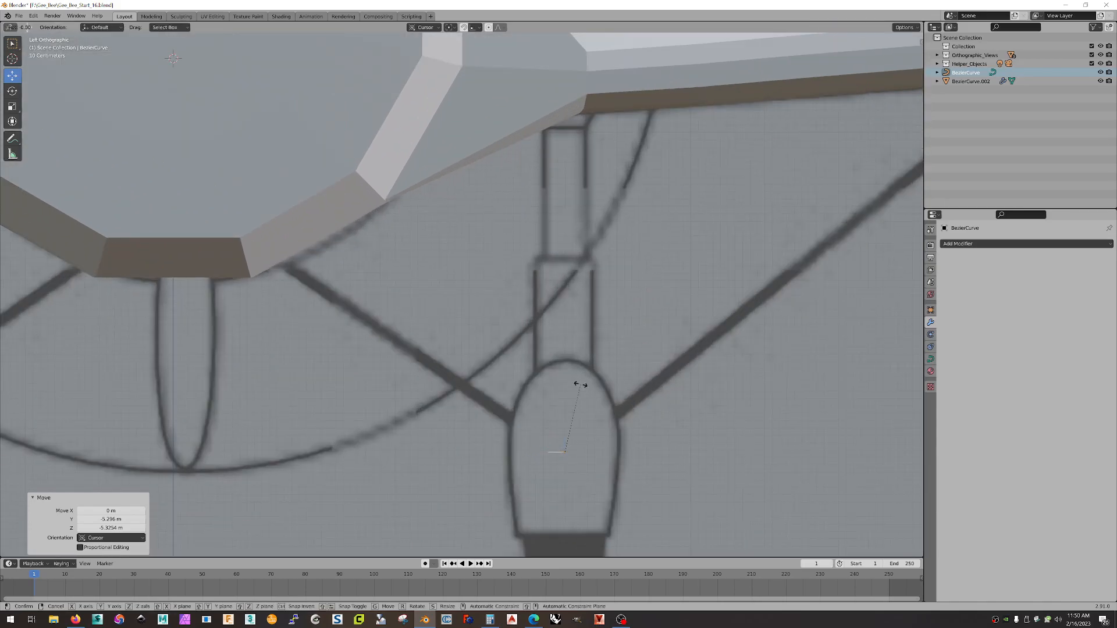
key("x")
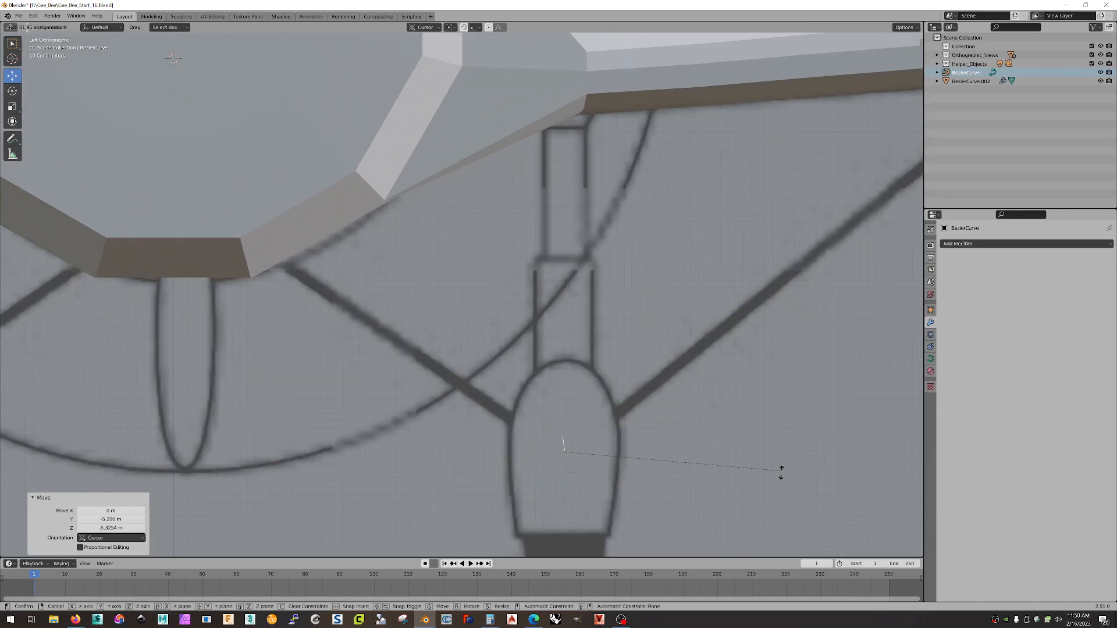
left_click(802, 509)
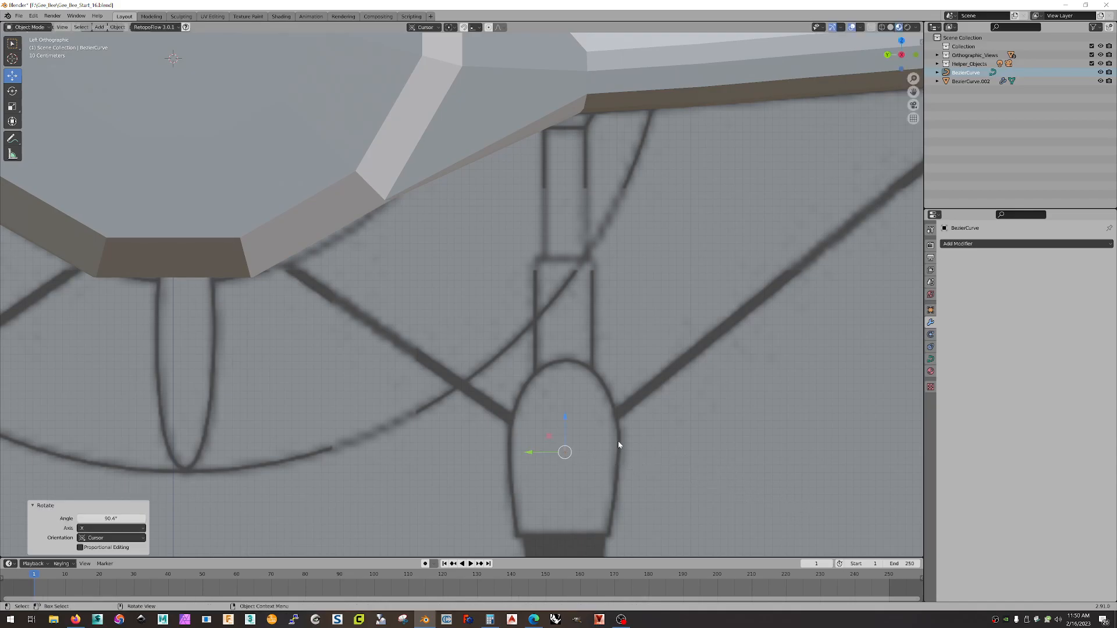
key("r")
key("z")
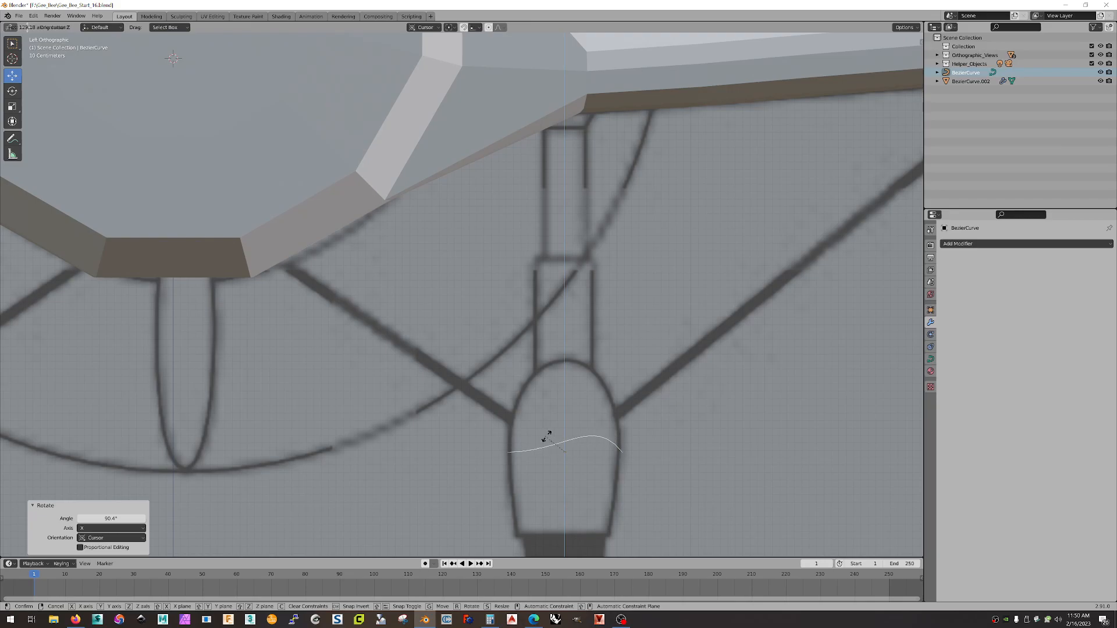
left_click(553, 437)
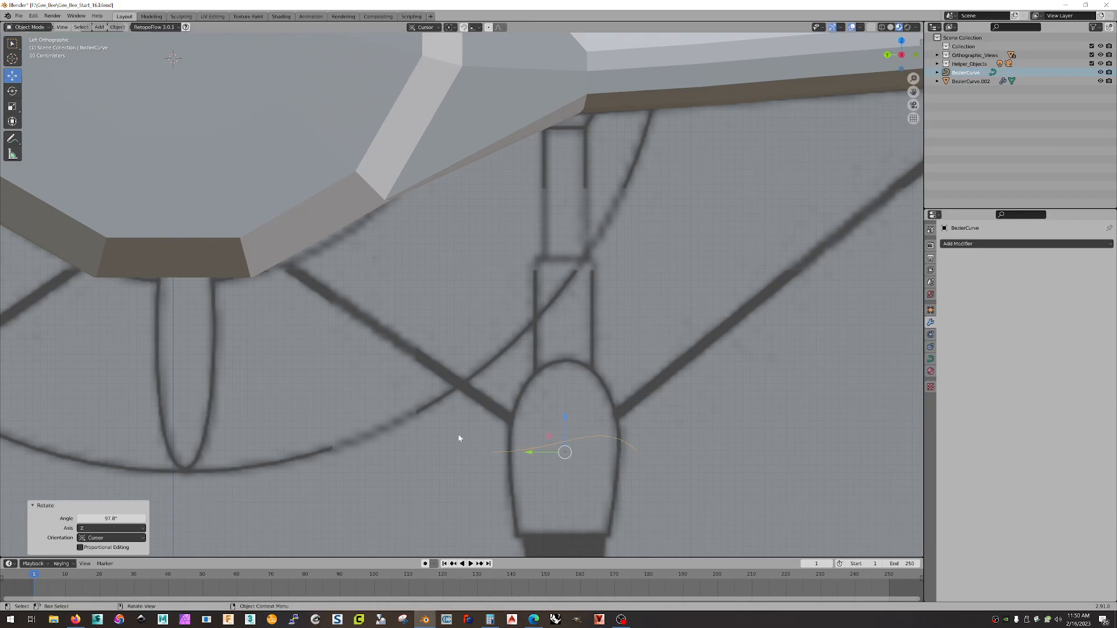
left_click(100, 518)
type("90")
key("Return")
- In Edit Mode, move the curve's end points onto the fairing's outer edge, one near the strut joint and one at the lower corner
key("Tab")
left_click_drag(521, 453, 447, 452)
key("g")
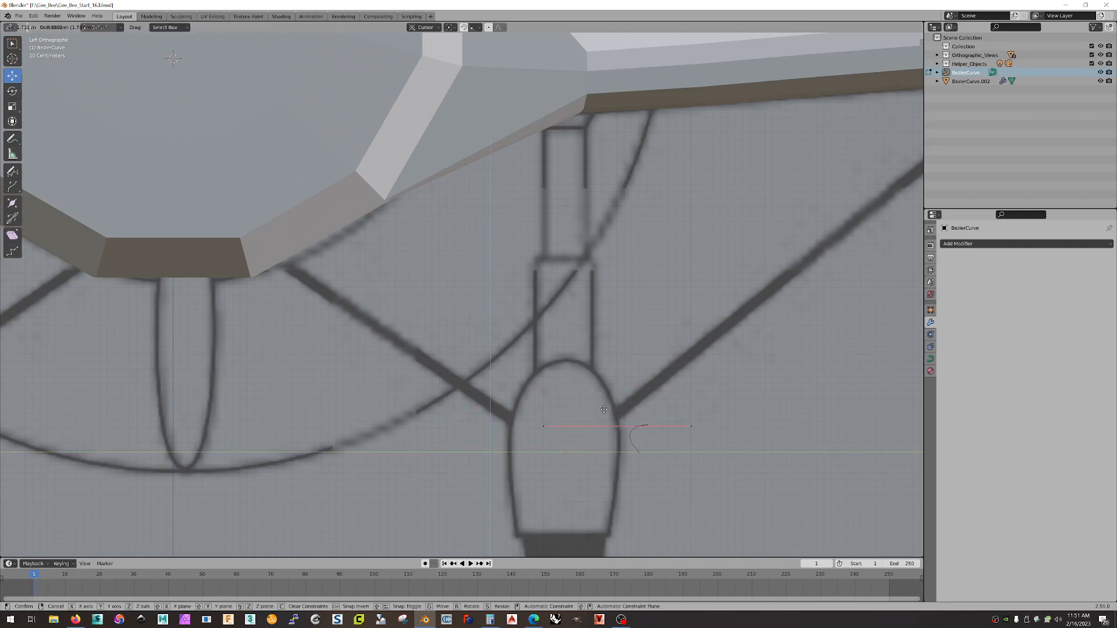
left_click(607, 415)
left_click_drag(609, 440, 663, 474)
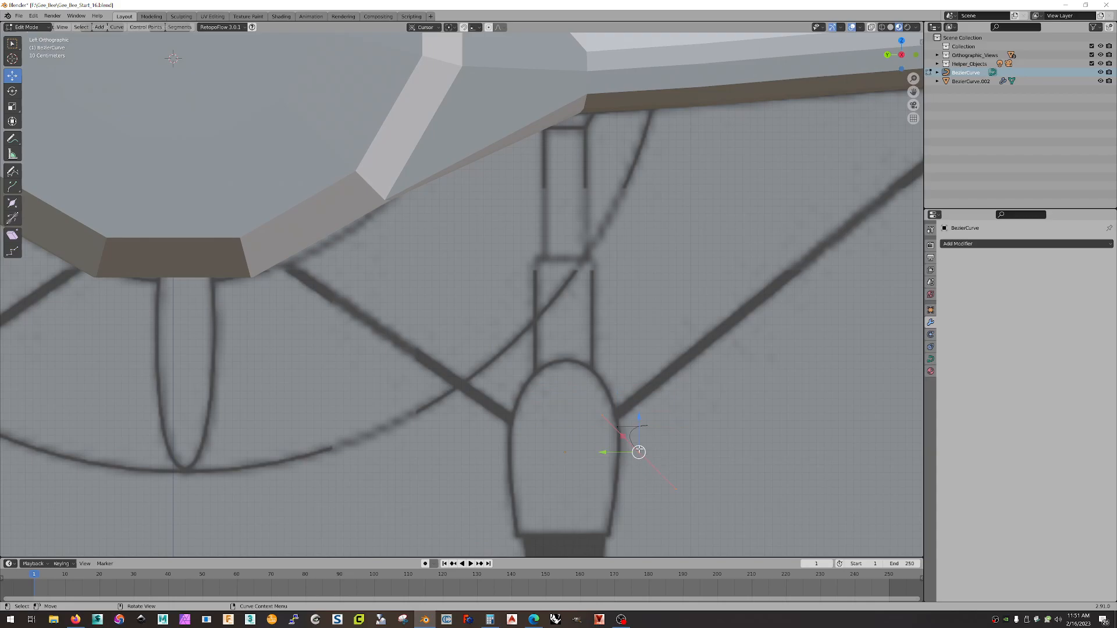
key("g")
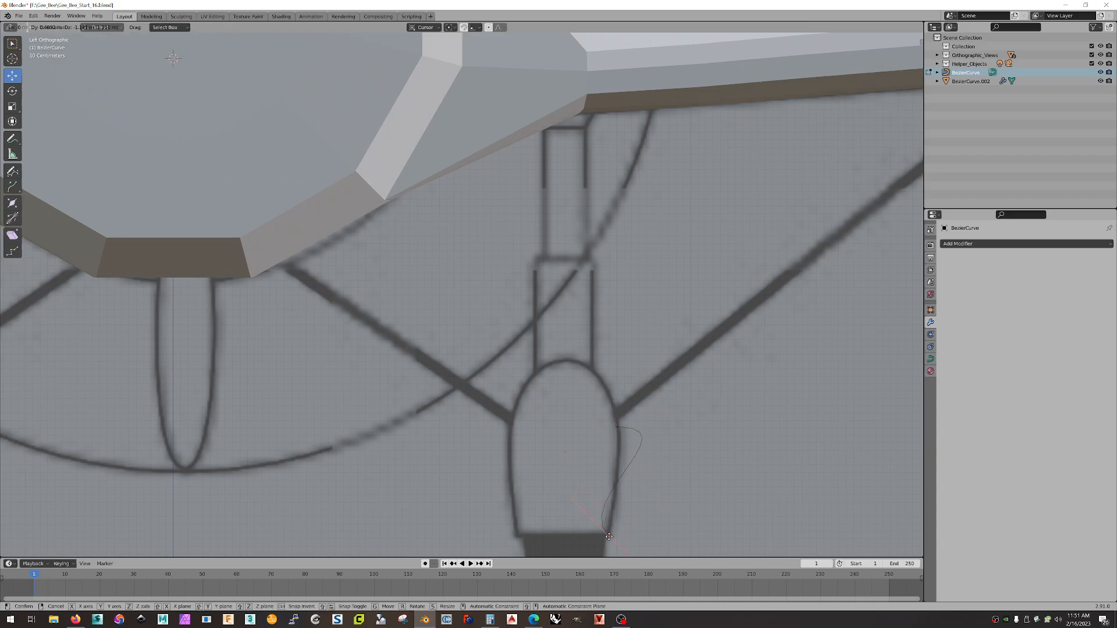
left_click(609, 536)
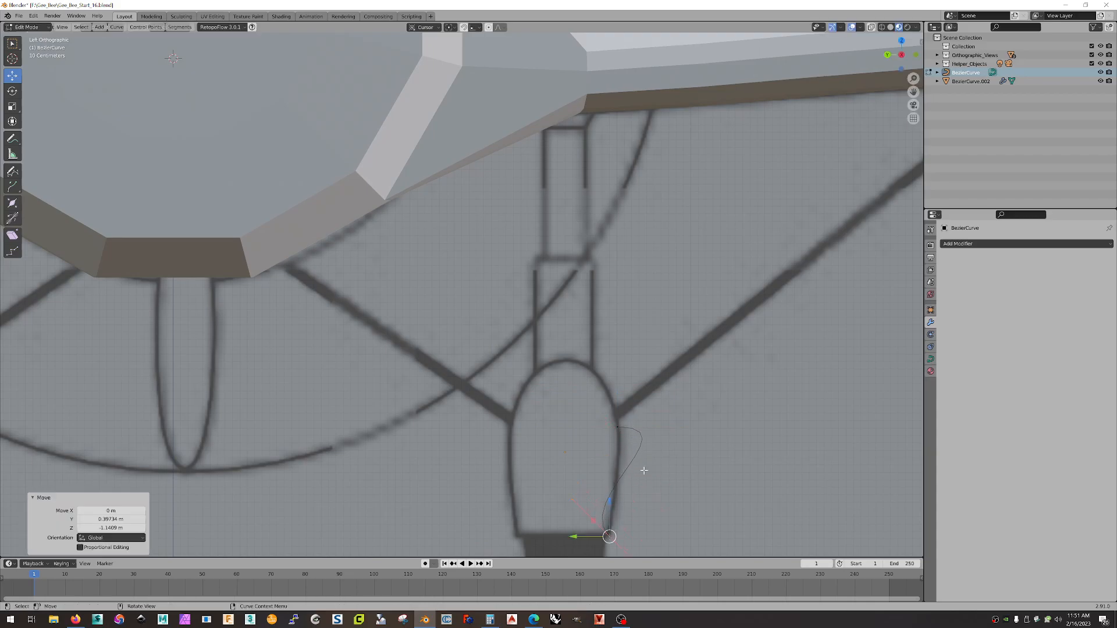
- Select both control points and set the spline type to Poly
scroll(583, 407, "down", 1)
left_click(592, 405, "shift")
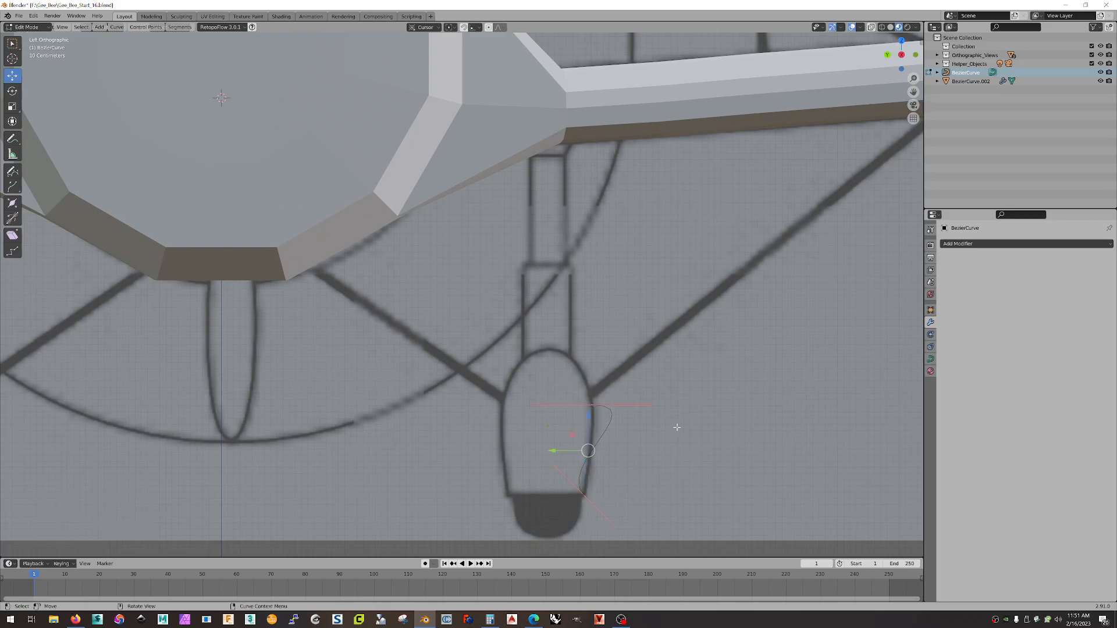
right_click(591, 405)
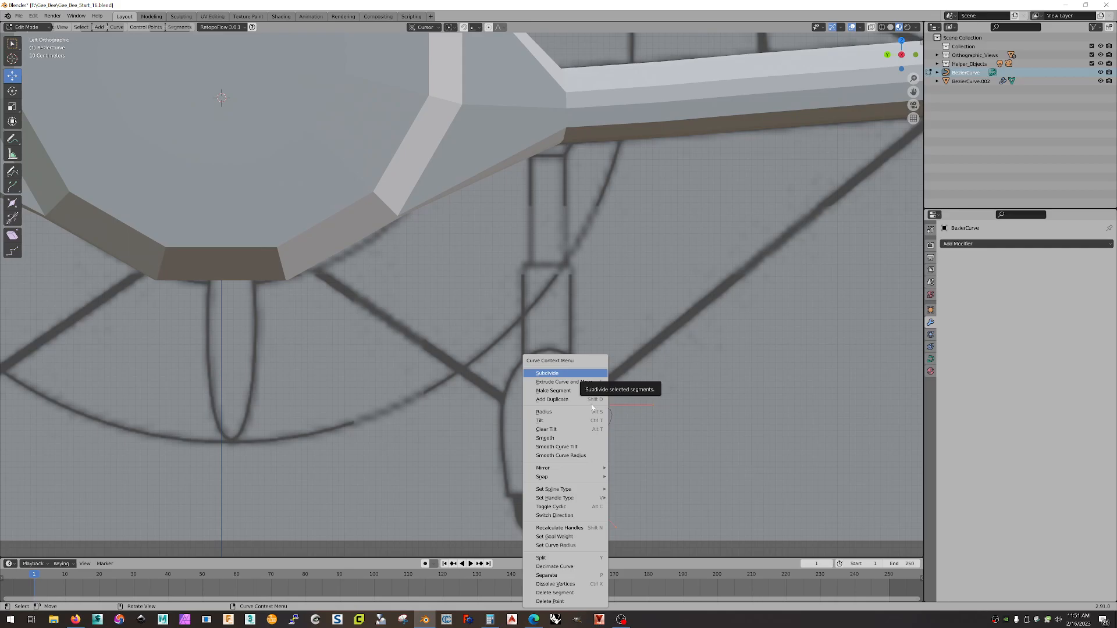
mouse_move(582, 493)
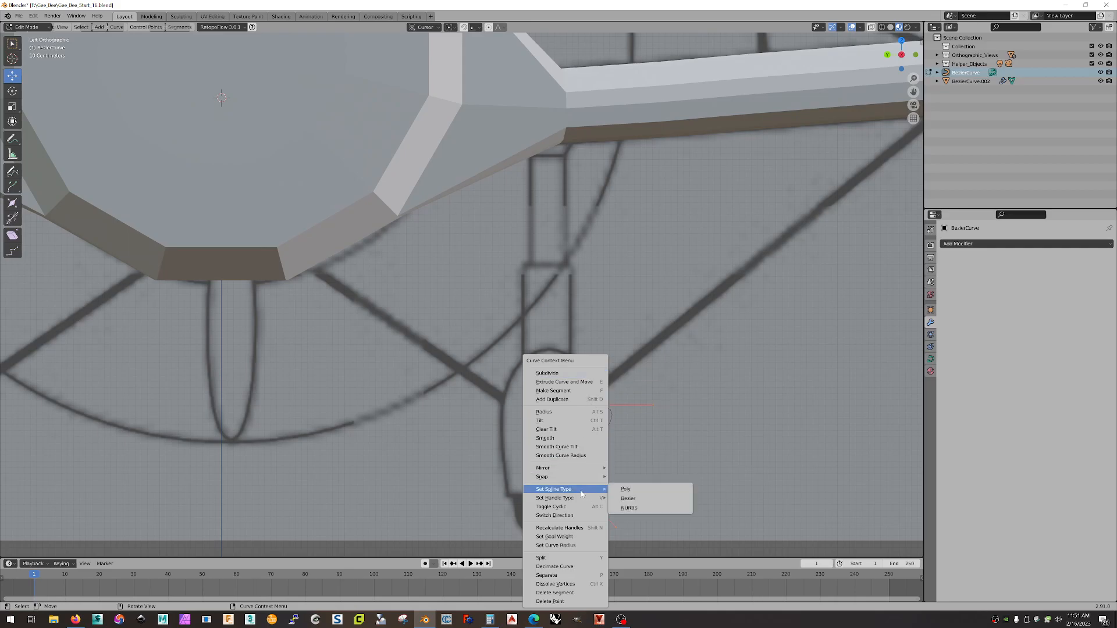
left_click(639, 492)
- Move the curve's upper point about 0.56 m down along the wheel fairing's outer edge
scroll(600, 480, "up", 2)
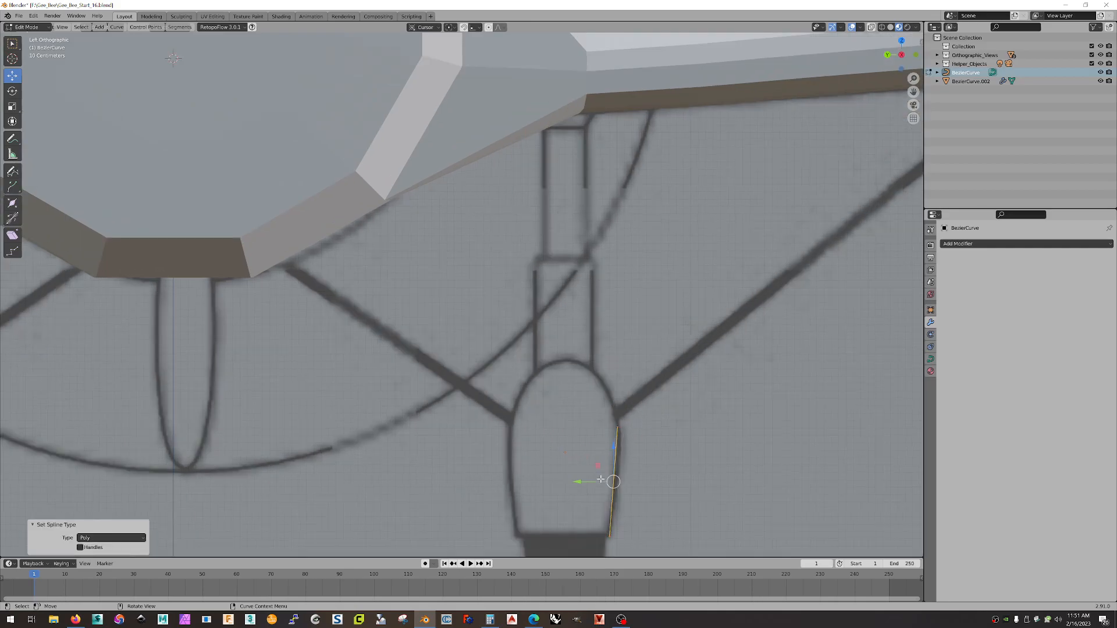
middle_click_drag(600, 480, 493, 370, "shift")
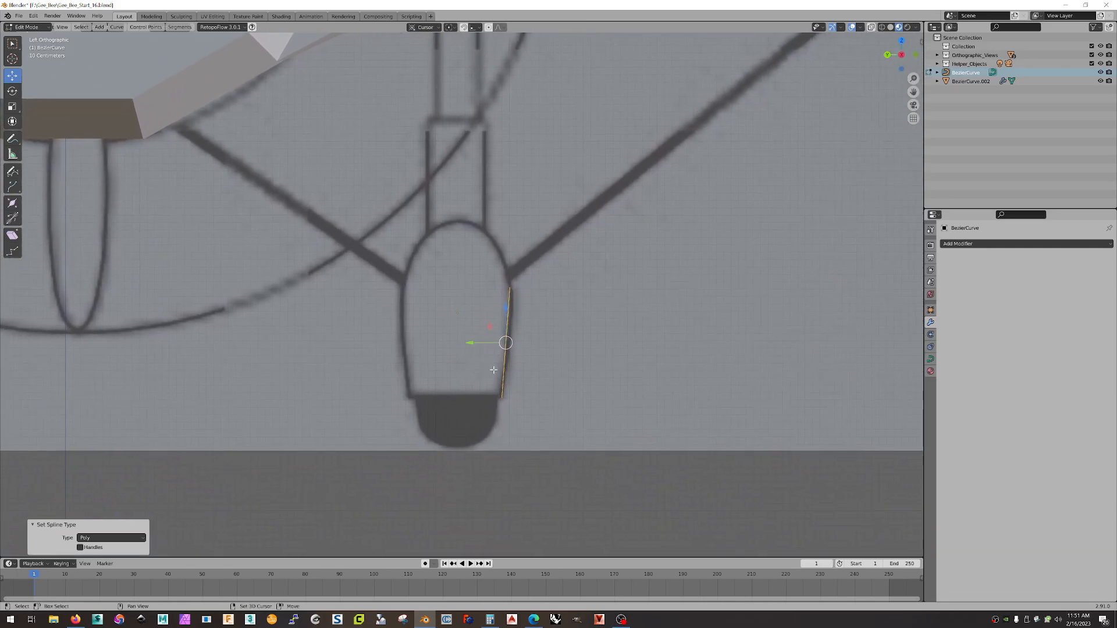
left_click(510, 290)
key("g")
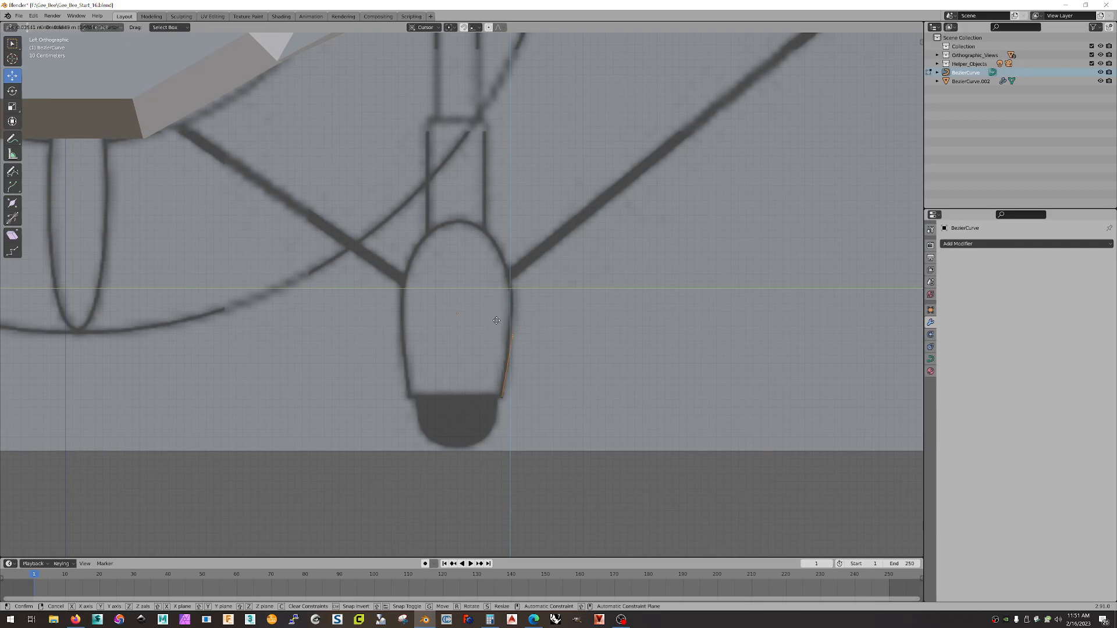
left_click(497, 315)
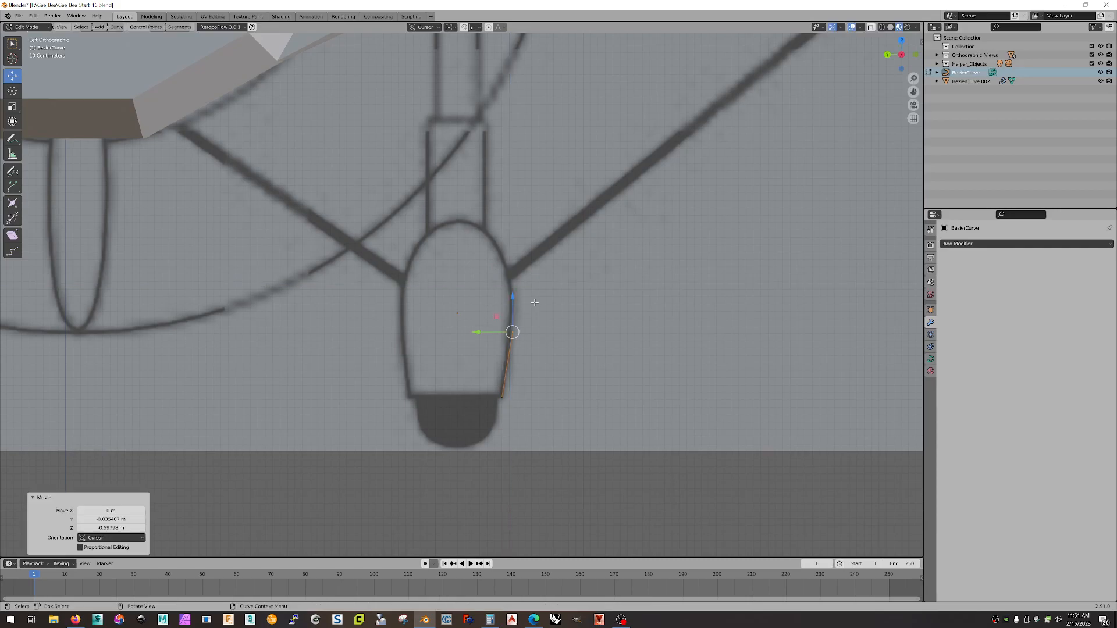
- Extrude two points up the fairing's outline, about 0.53 m up and a further 0.74 m up, curving inward
key("g")
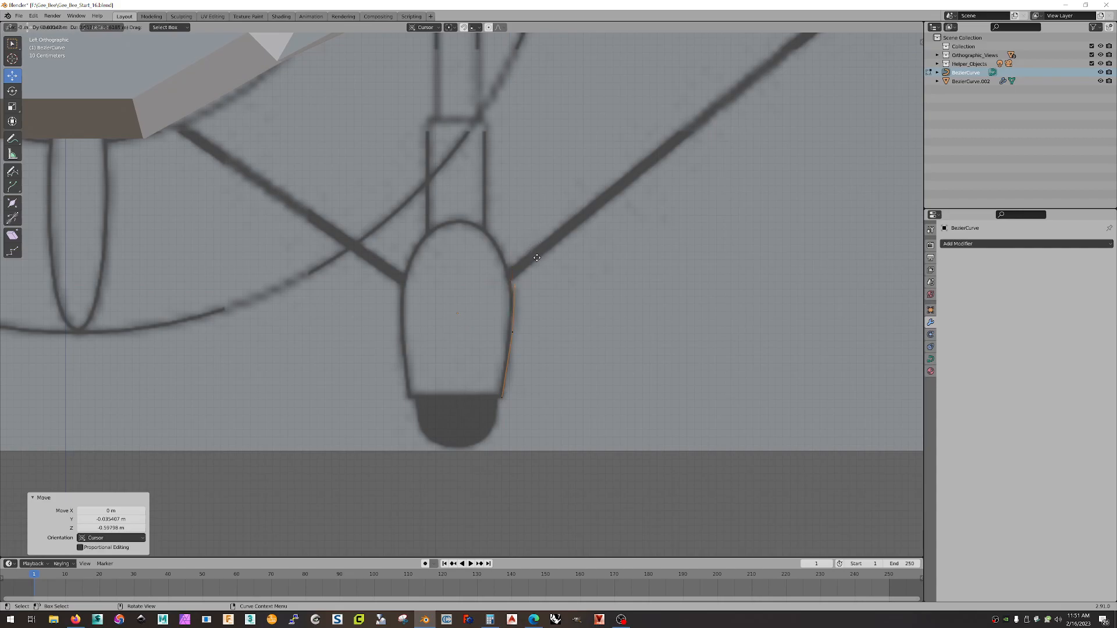
left_click(535, 263)
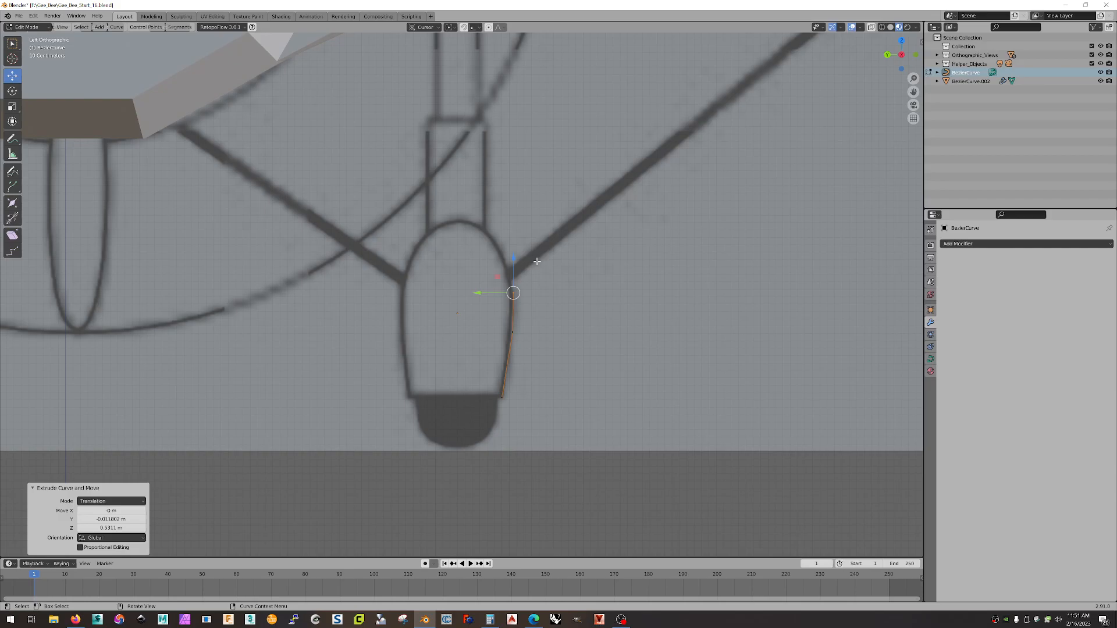
key("e")
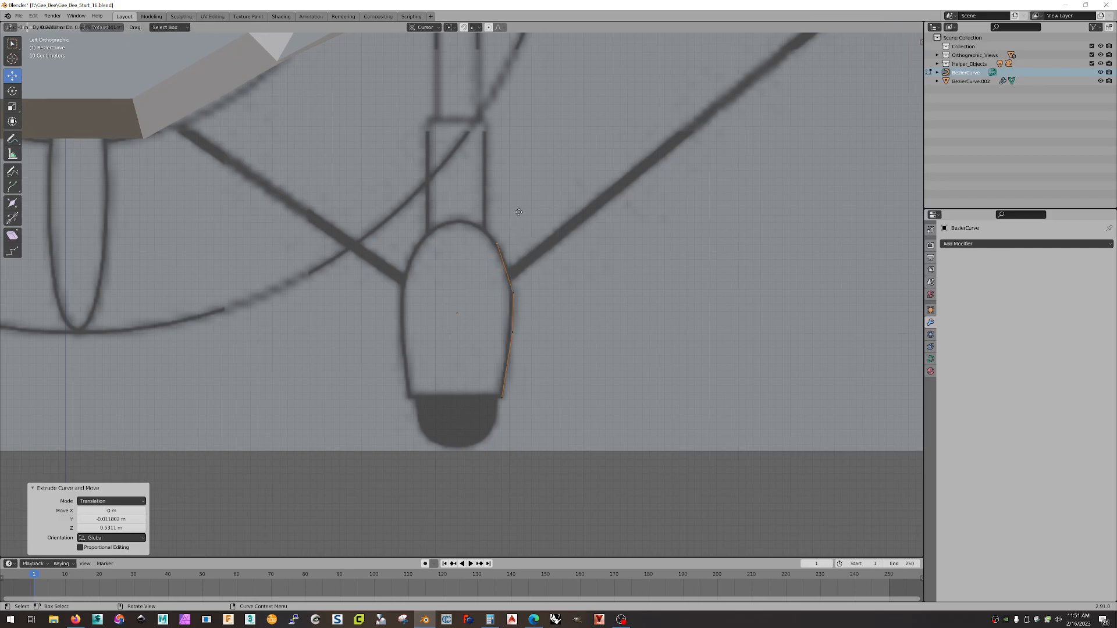
left_click(517, 207)
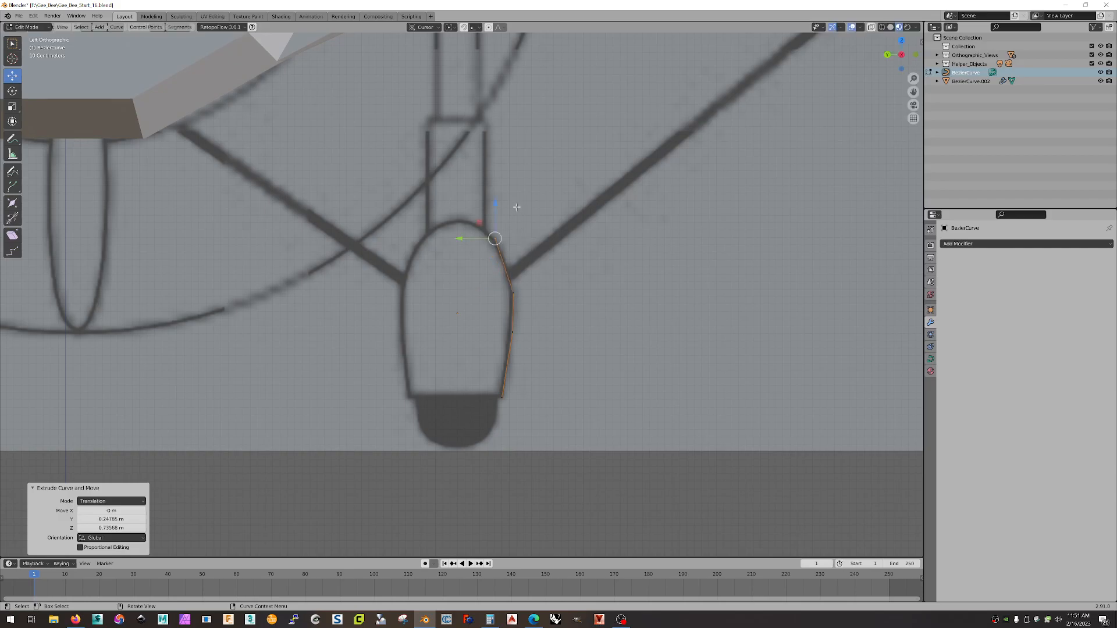
- Extrude three points over the fairing's rounded top, continuing the curve from the outer edge across to the inner shoulder
key("e")
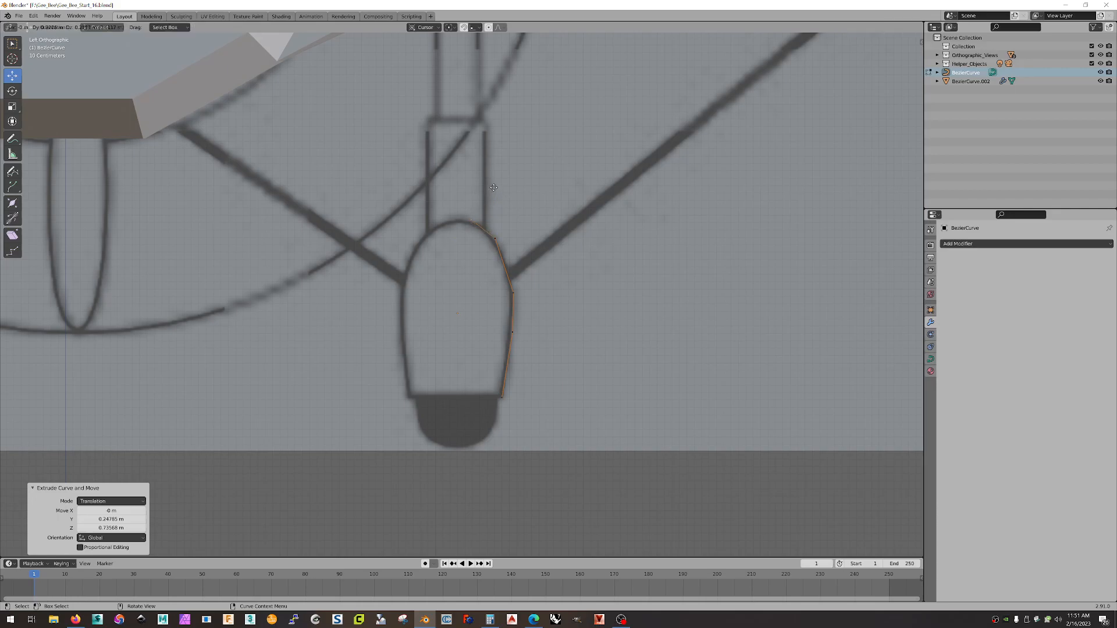
left_click(490, 187)
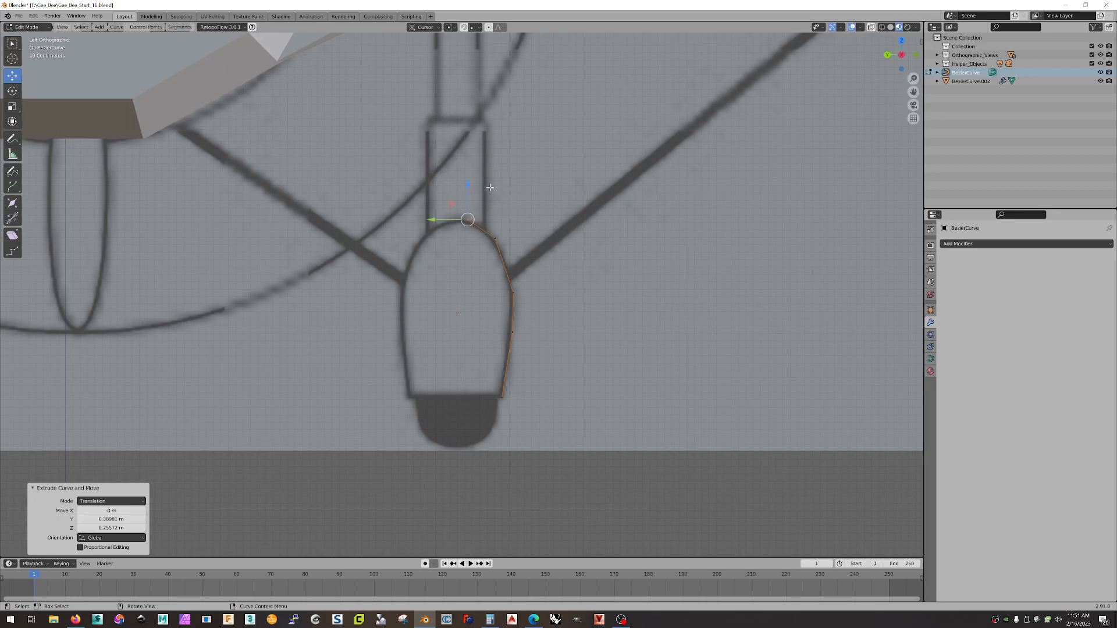
key("e")
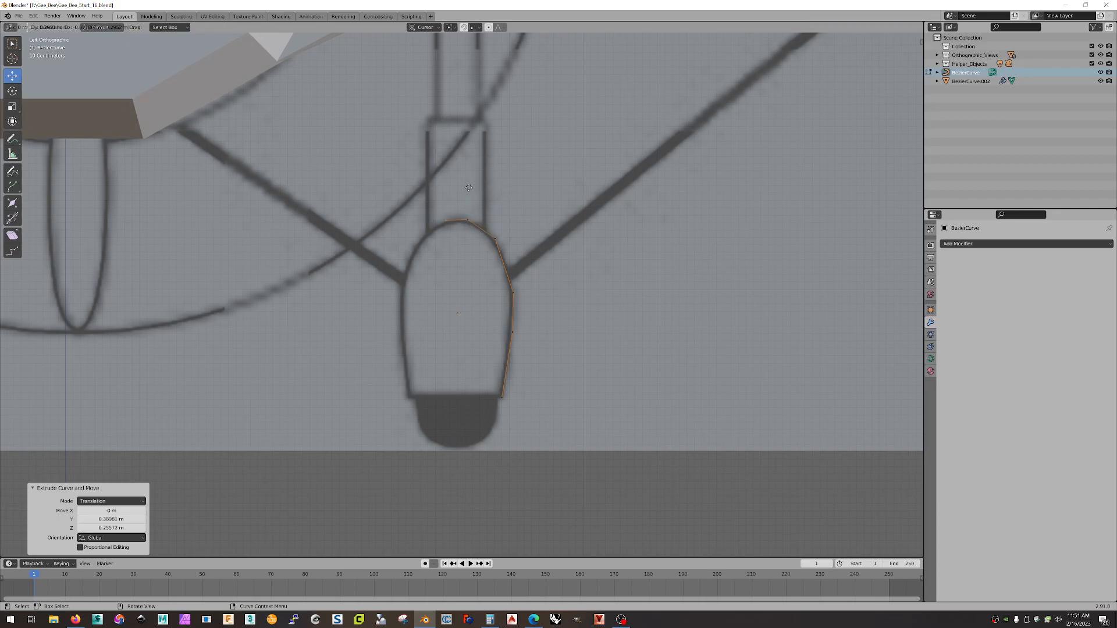
left_click(471, 187)
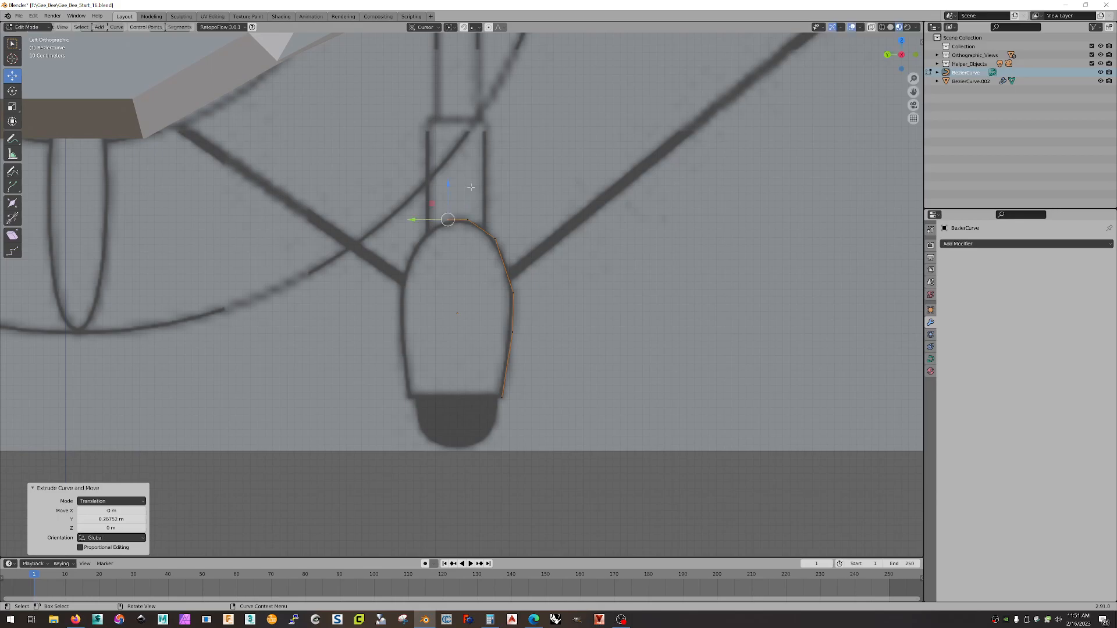
key("e")
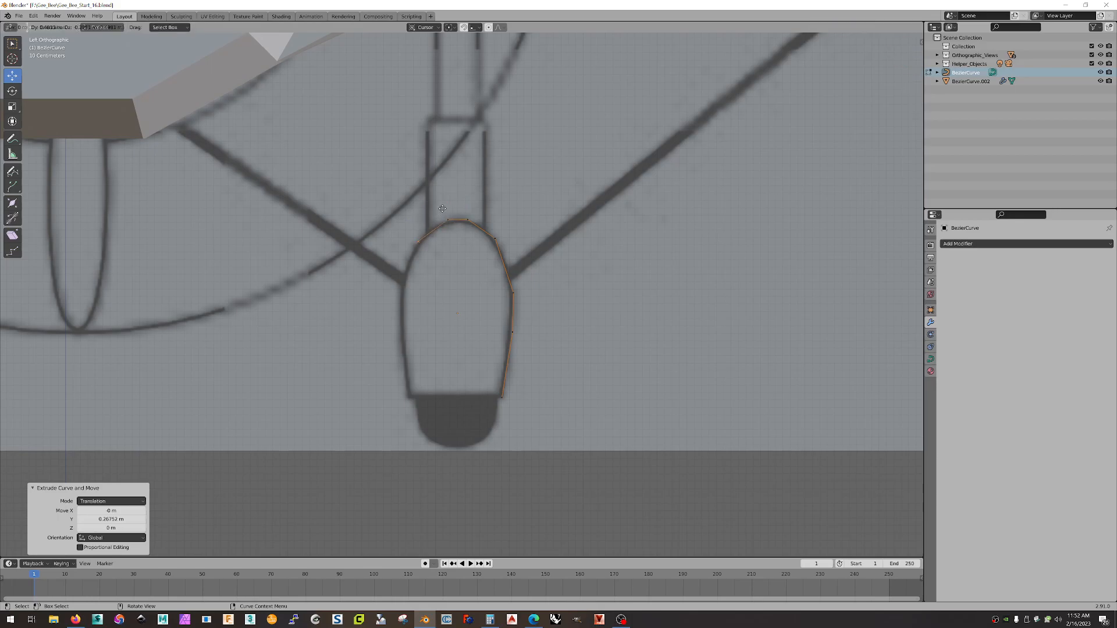
left_click(446, 205)
- Extrude three points down the fairing's inner side, the last two about 0.55 m and 0.88 m lower, ending at the bottom corner
key("e")
left_click(423, 259)
key("e")
left_click(425, 300)
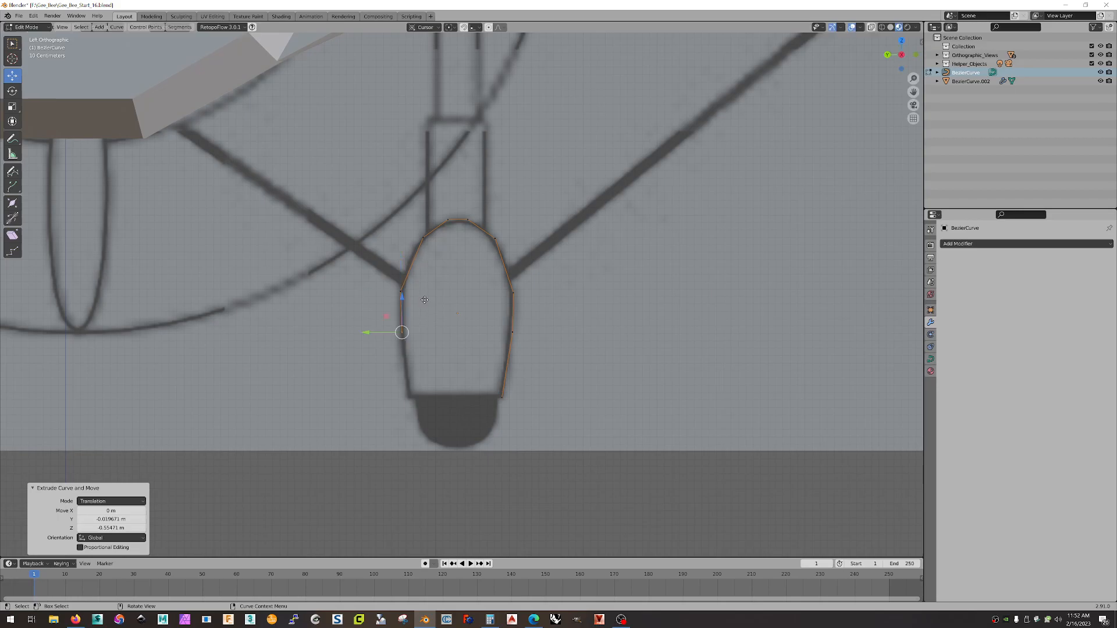
key("e")
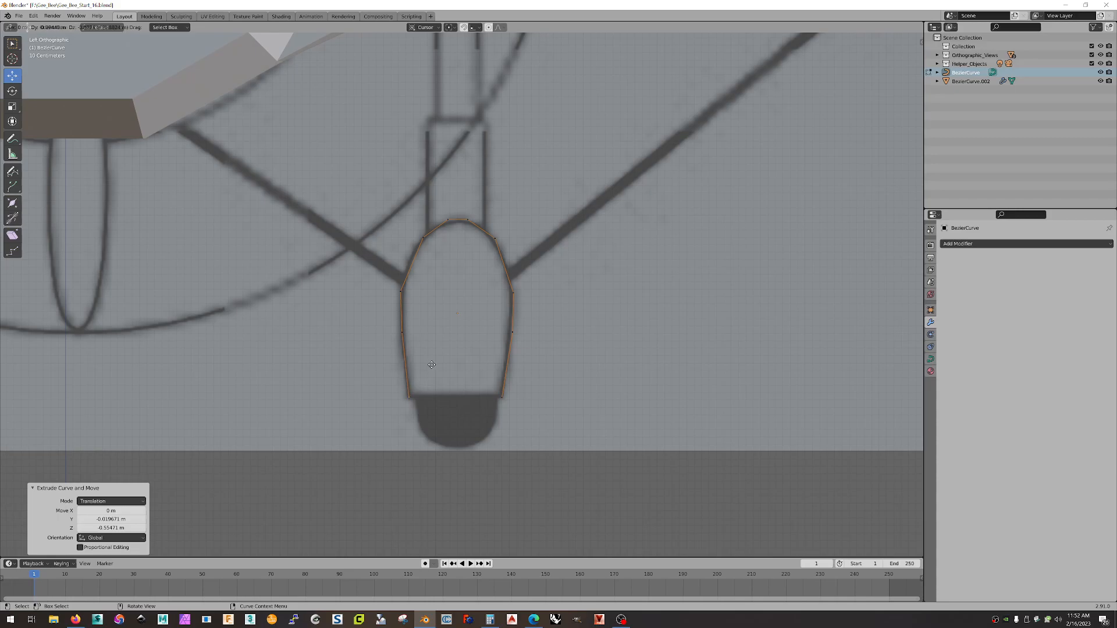
left_click(431, 365)
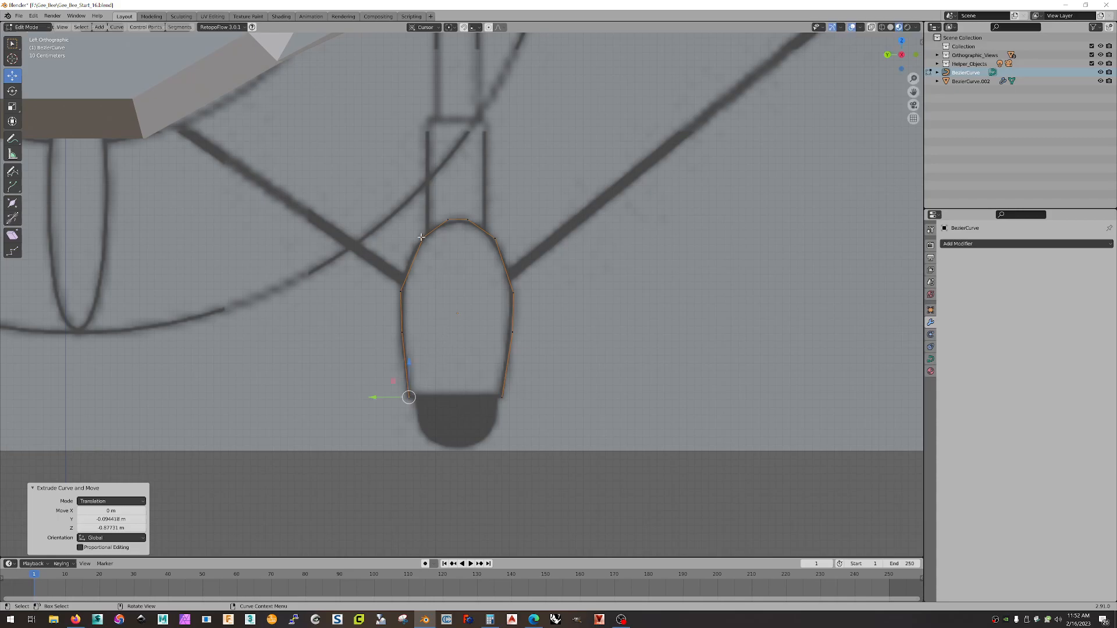
- Nudge the two shoulder points onto the fairing outline, moving the outer one about 0.08 m down
left_click_drag(410, 227, 440, 254)
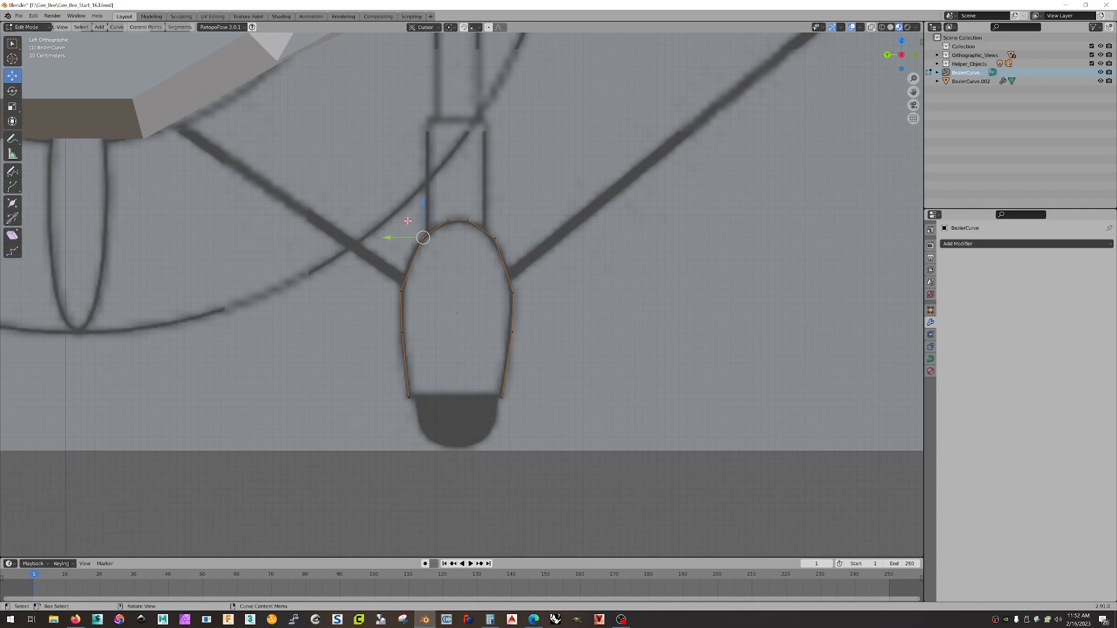
key("g")
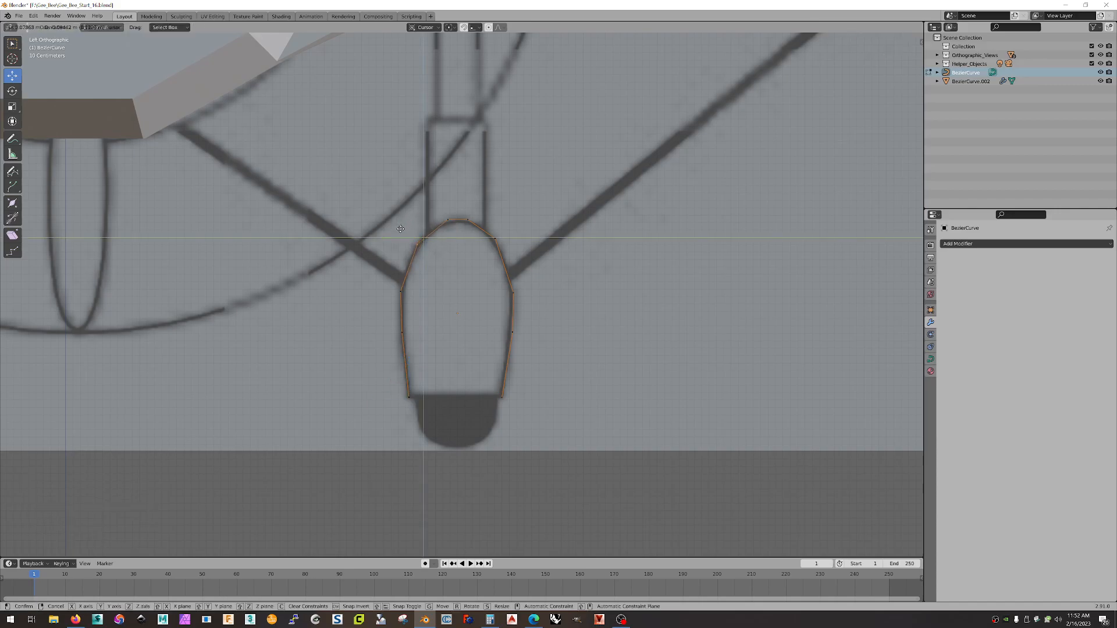
left_click(401, 229)
left_click(495, 238)
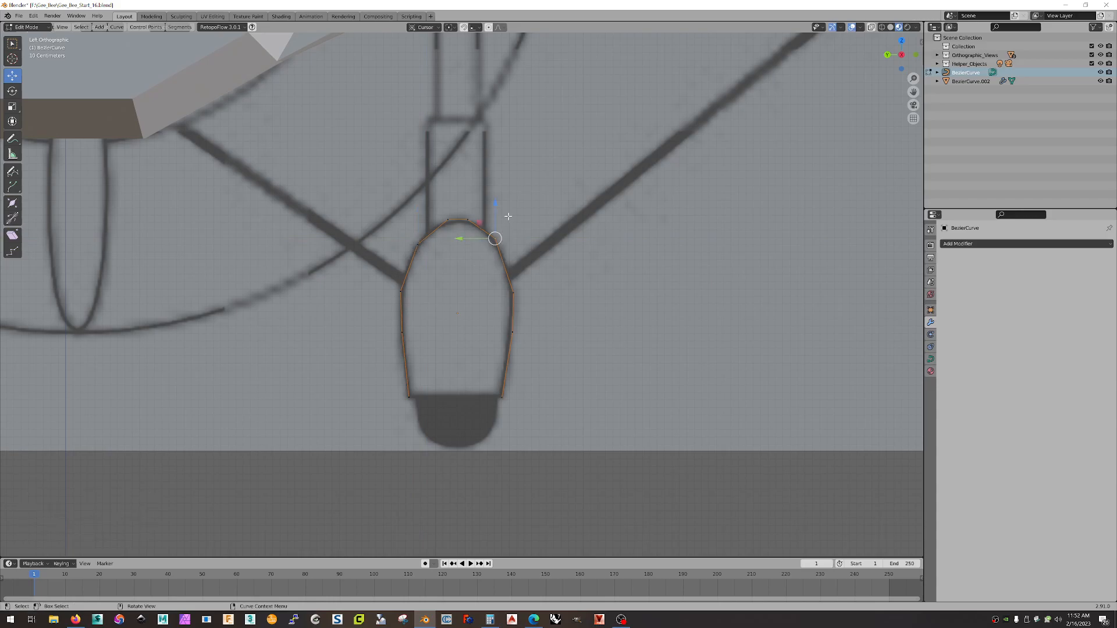
key("g")
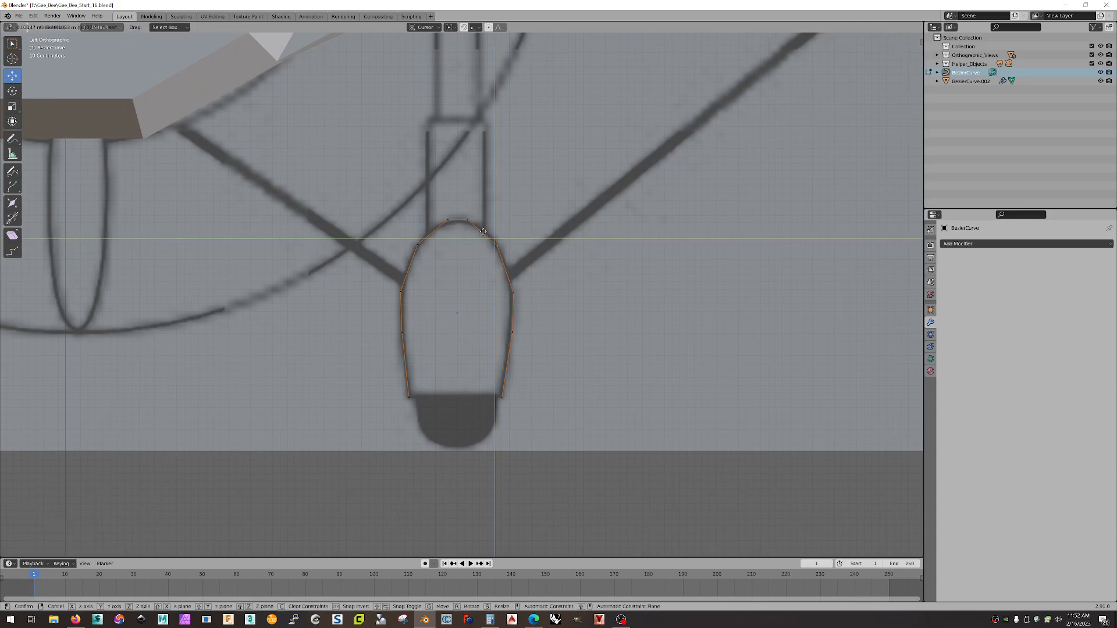
left_click(483, 229)
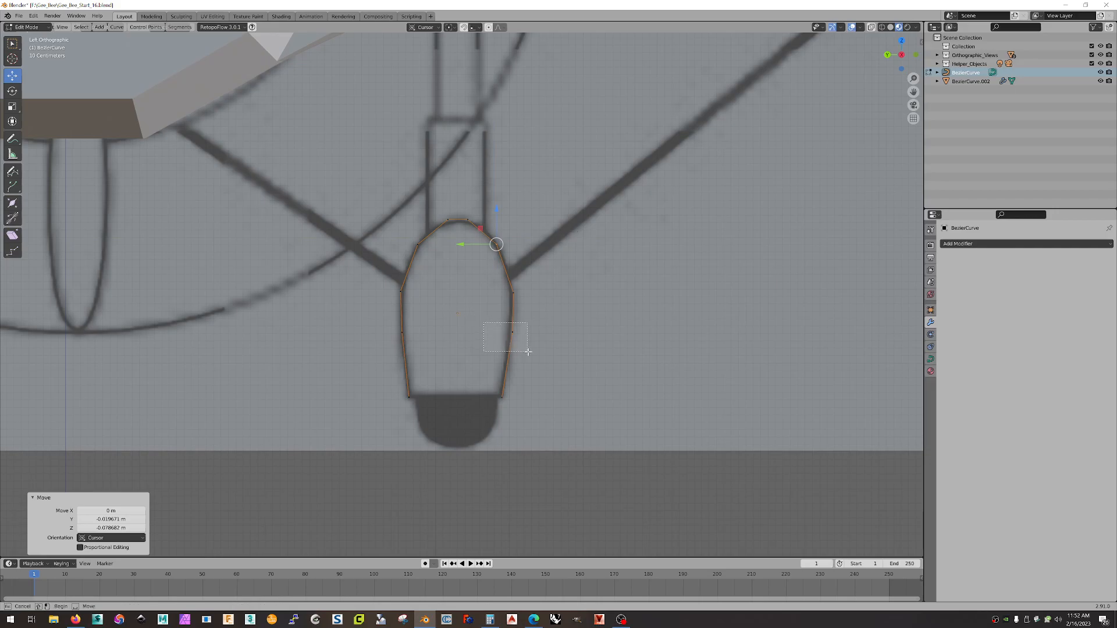
- Lower the fairing's mid-side points along the outline, about 0.09 m on the outer side and 0.08 m on the inner side
left_click(512, 334)
key("g")
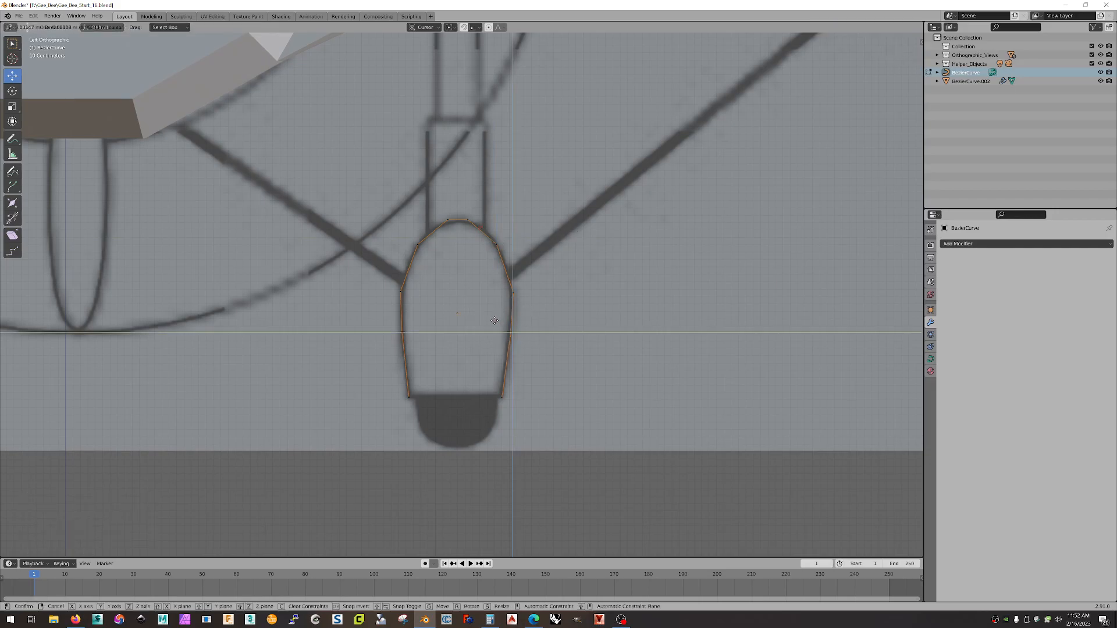
left_click(495, 323)
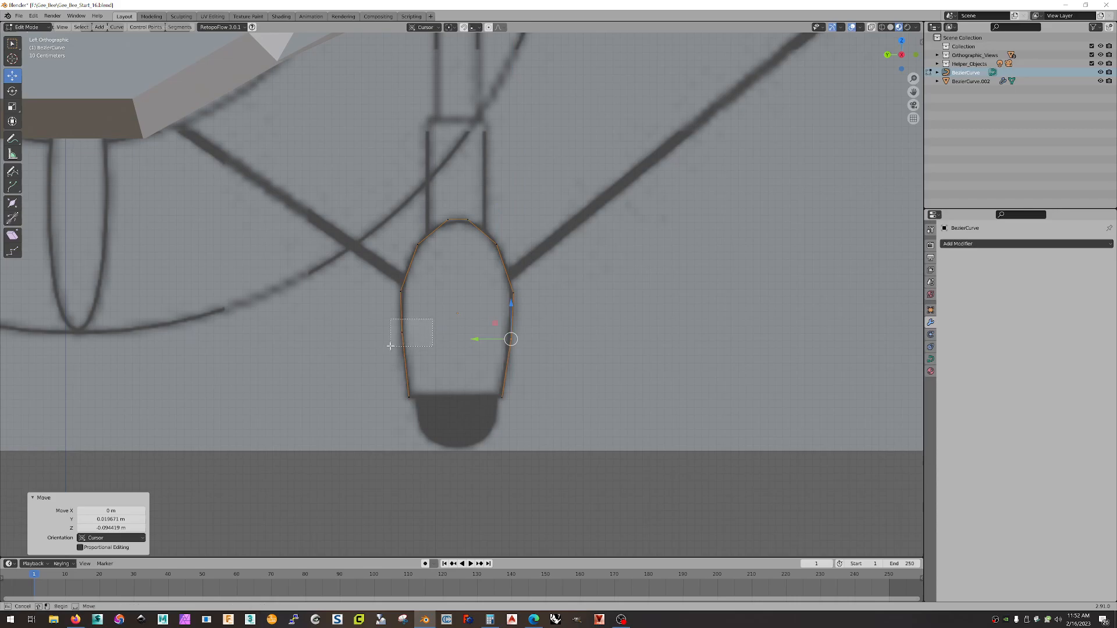
left_click(396, 326)
key("g")
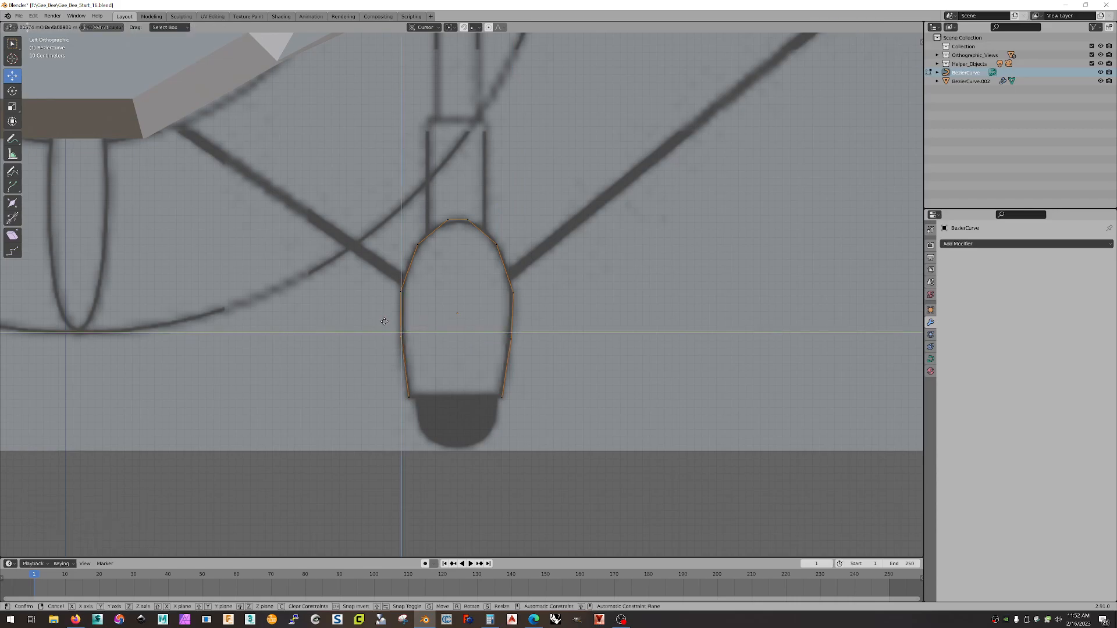
left_click(385, 323)
- Close the fairing curve across its flat lower end by toggling the spline to cyclic
middle_click_drag(621, 259, 113, 287)
scroll(510, 251, "down", 5)
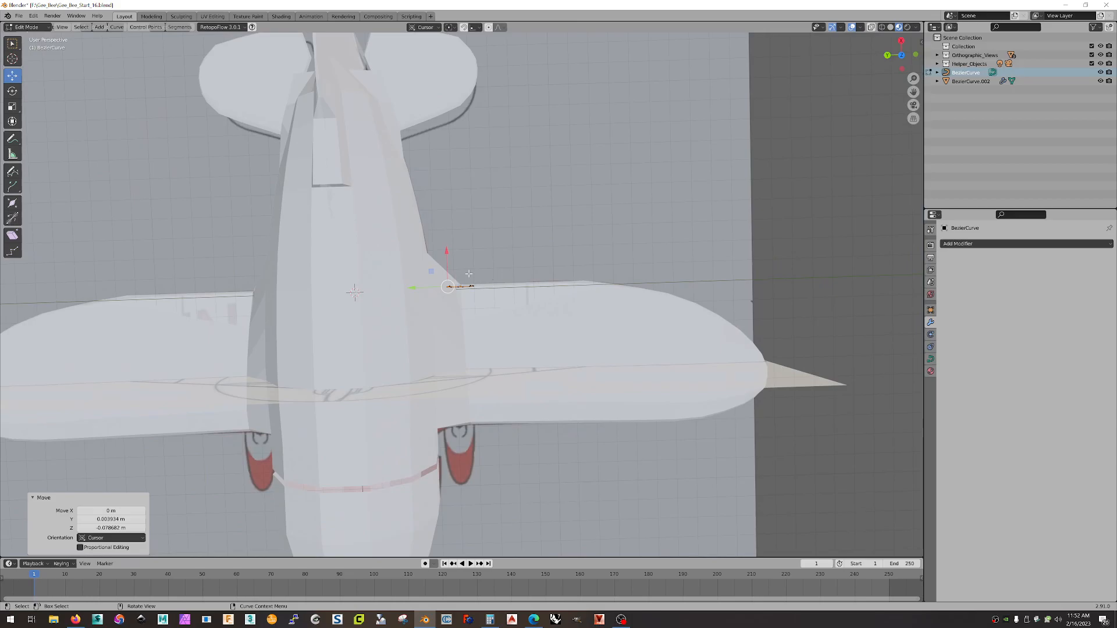
middle_click_drag(441, 311, 680, 196)
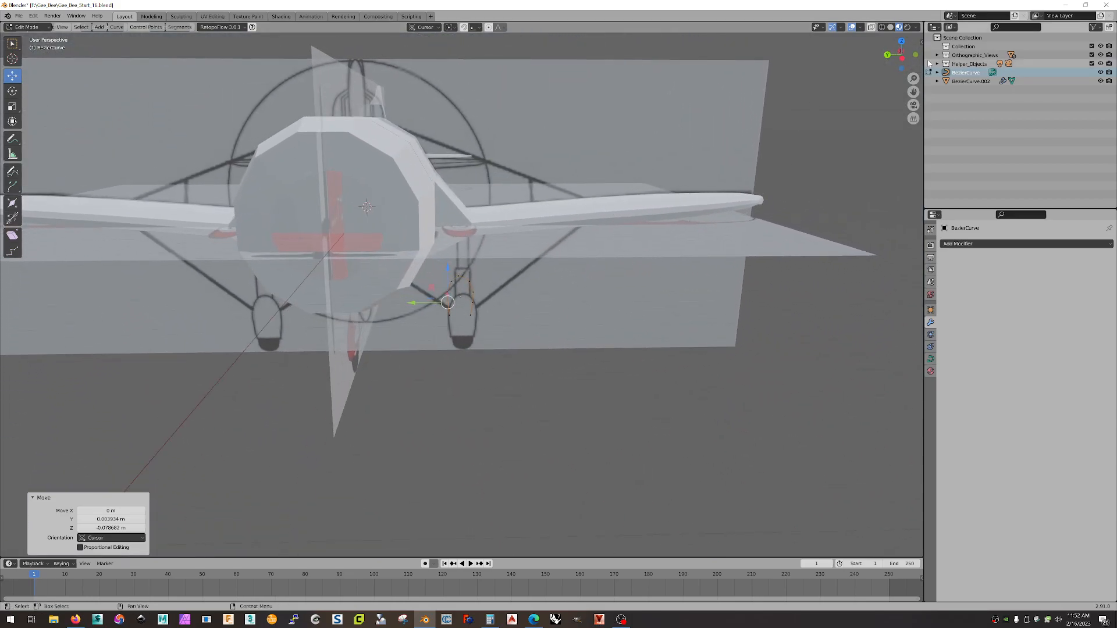
left_click(902, 59)
scroll(501, 332, "up", 3)
scroll(502, 332, "up", 7)
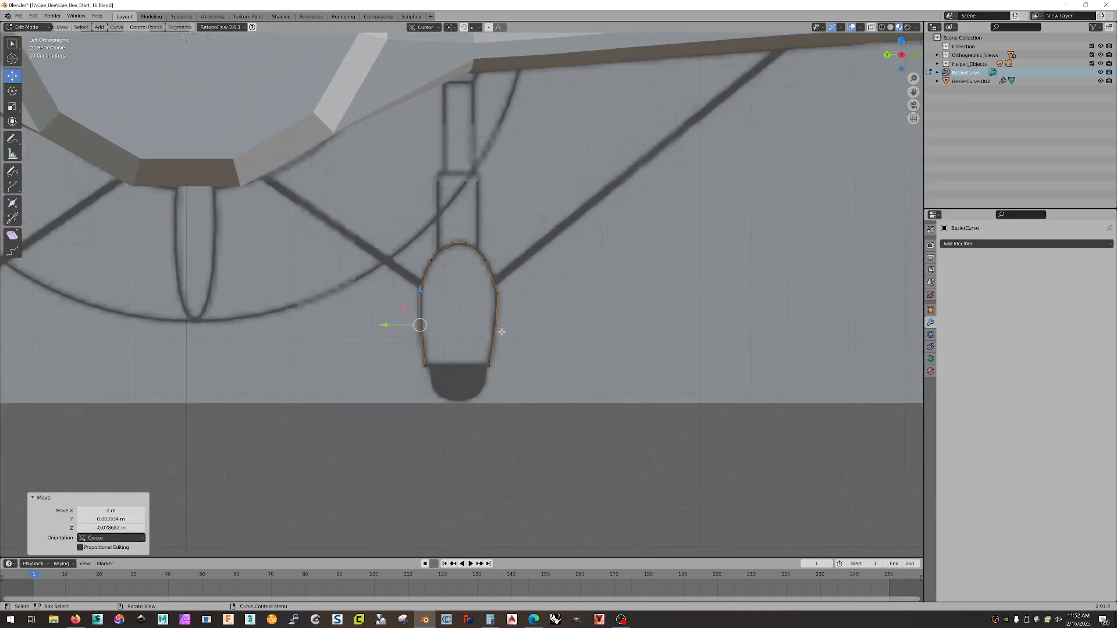
right_click(522, 330)
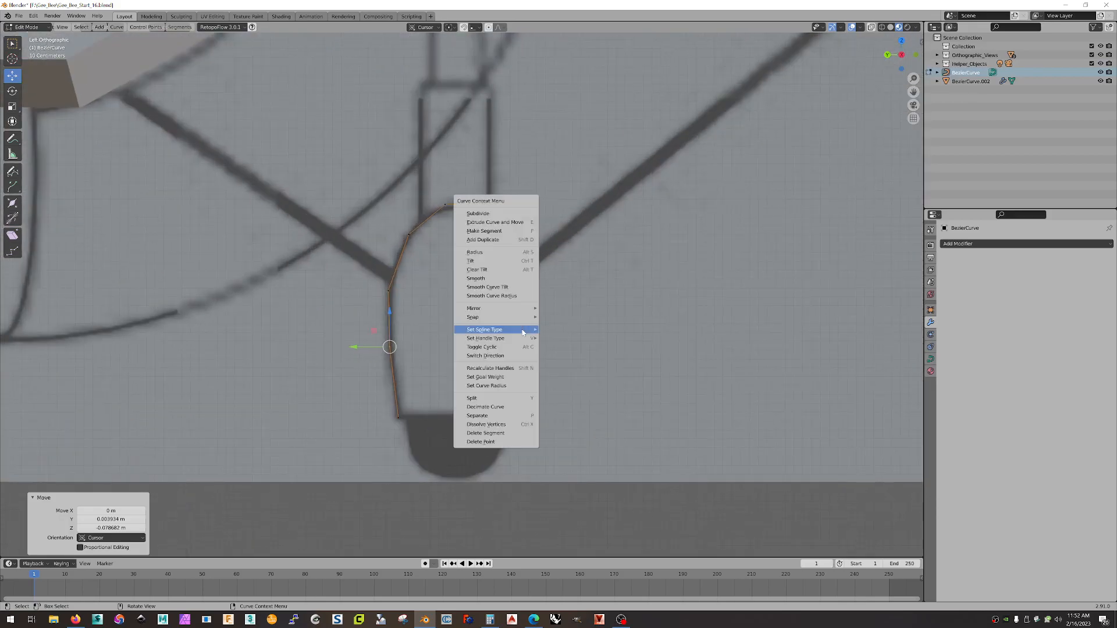
mouse_move(524, 330)
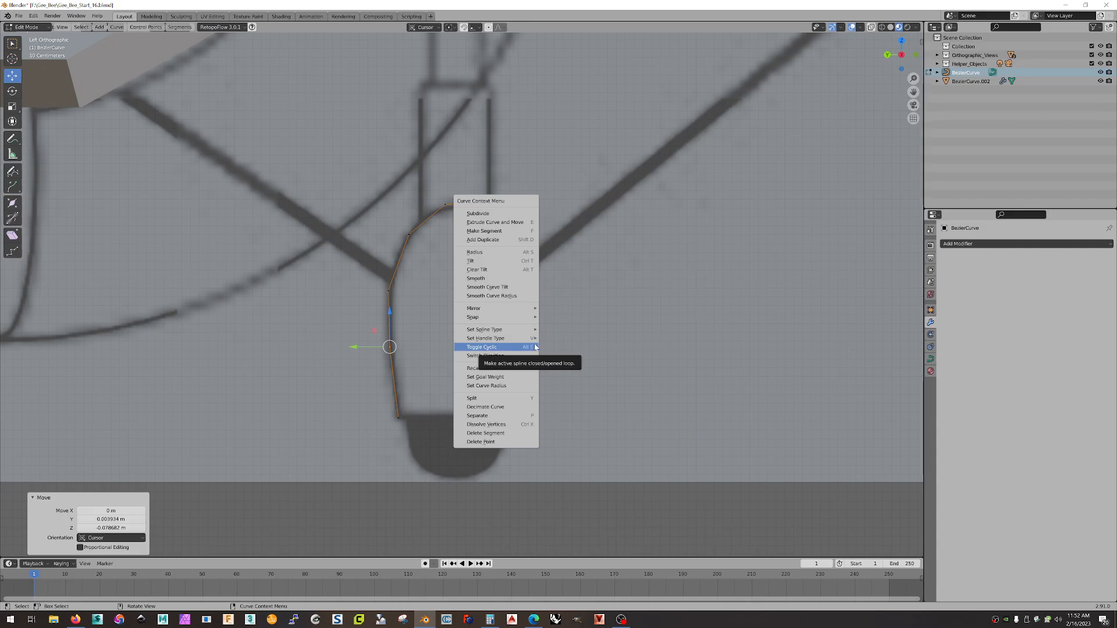
key("Return")
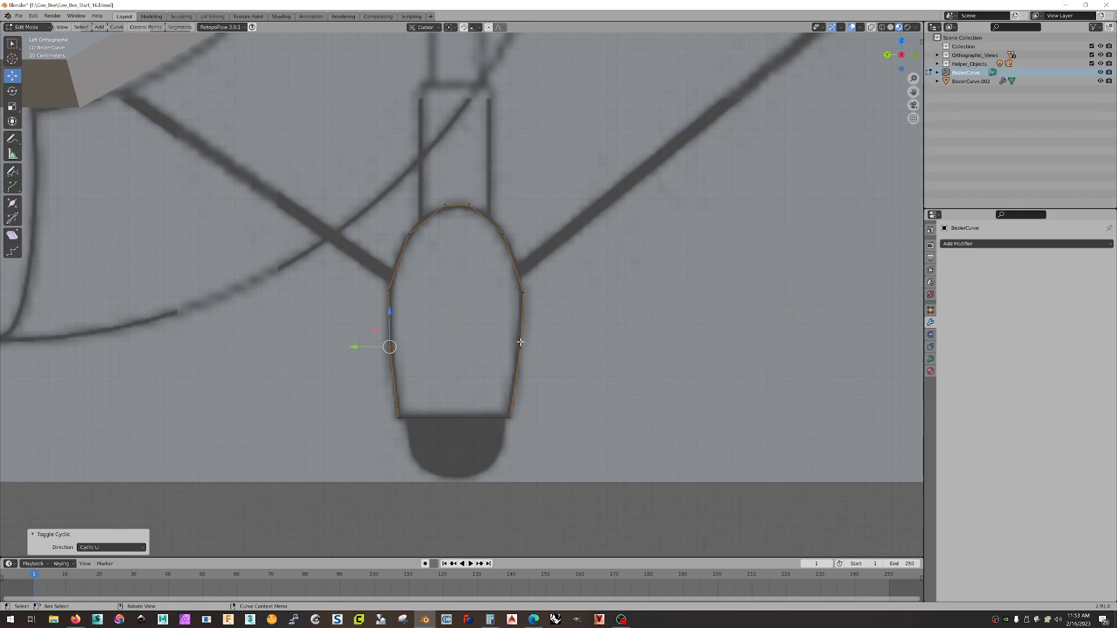
- Leave Edit Mode and convert the closed fairing curve to a mesh
key("Tab")
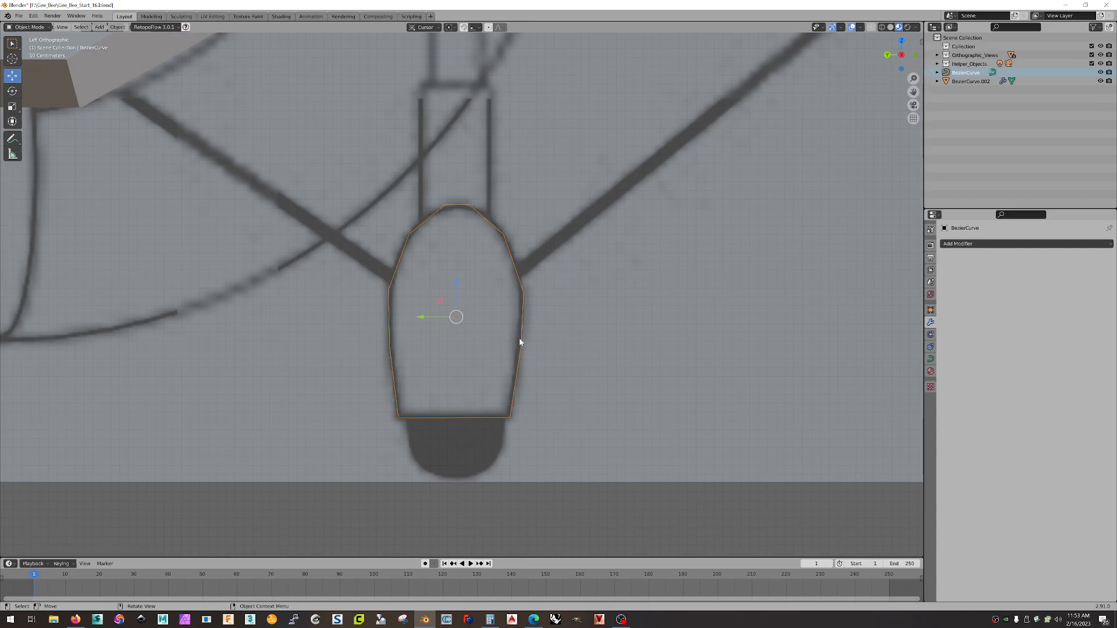
right_click(520, 343)
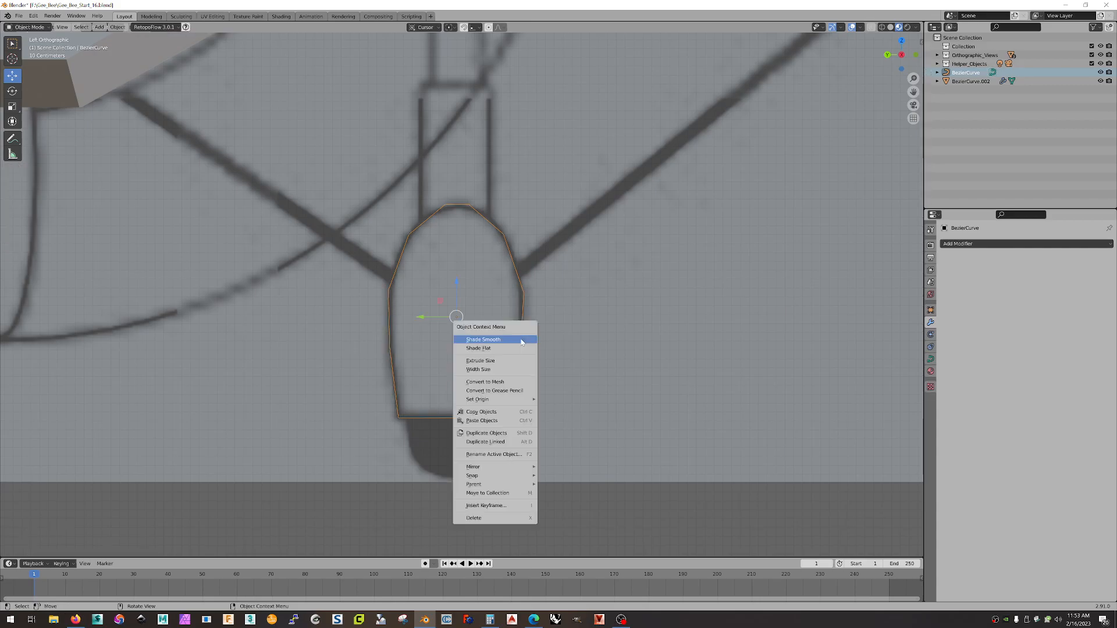
left_click(502, 385)
- Move the fairing outline along X by about -3.98 m and a further -3.25 m, over the wheel in the side reference drawing
middle_click_drag(626, 399, 553, 305)
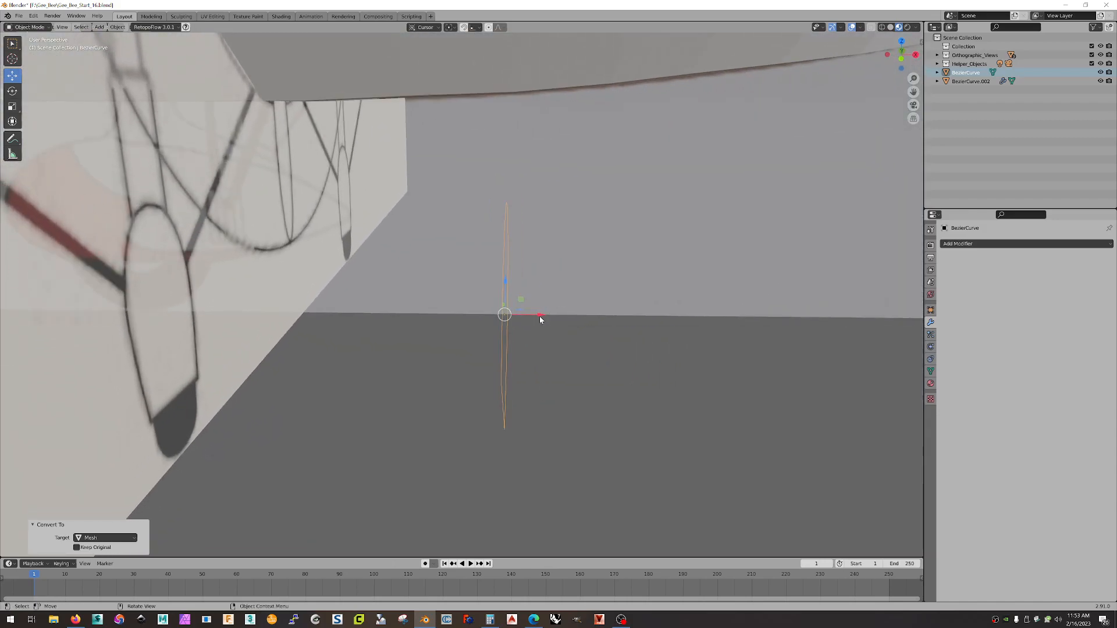
left_click_drag(539, 316, 192, 335)
middle_click_drag(192, 335, 356, 351)
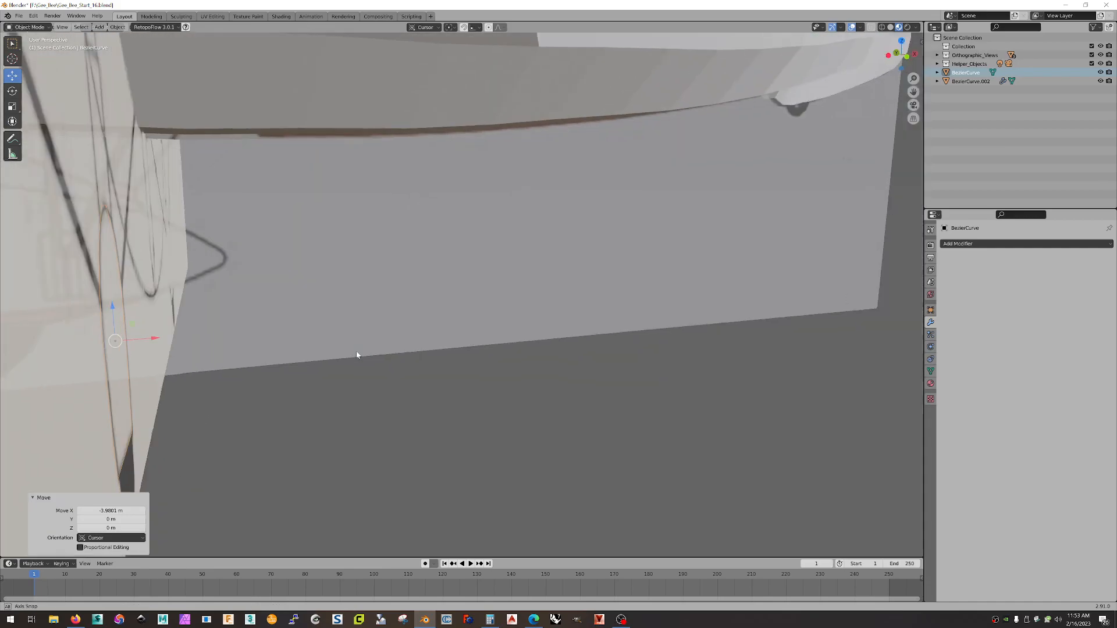
scroll(353, 350, "down", 4)
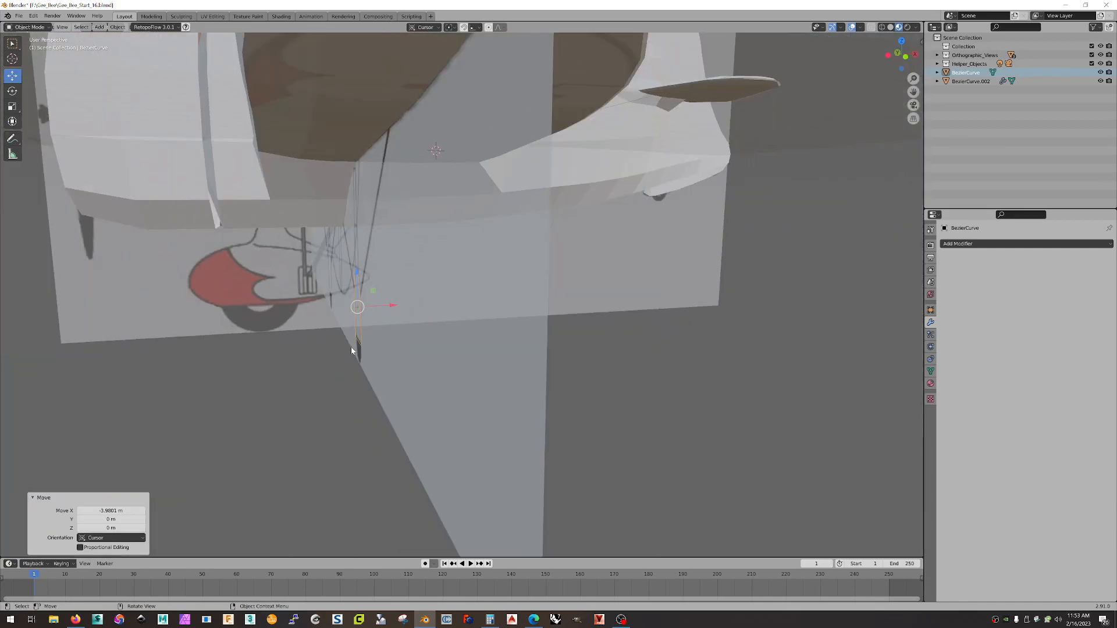
left_click(905, 56)
scroll(484, 309, "up", 3)
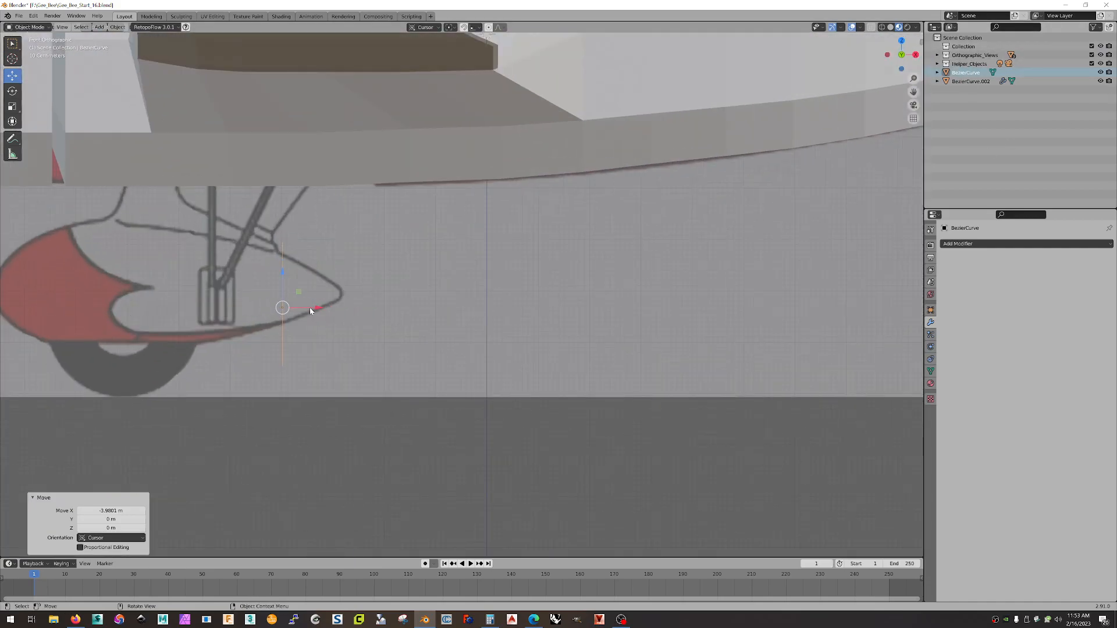
left_click_drag(310, 310, 177, 309)
- Raise the fairing outline about 0.28 m and a further 0.11 m to line up with the wheel fairing in the side drawing
scroll(357, 341, "down", 3)
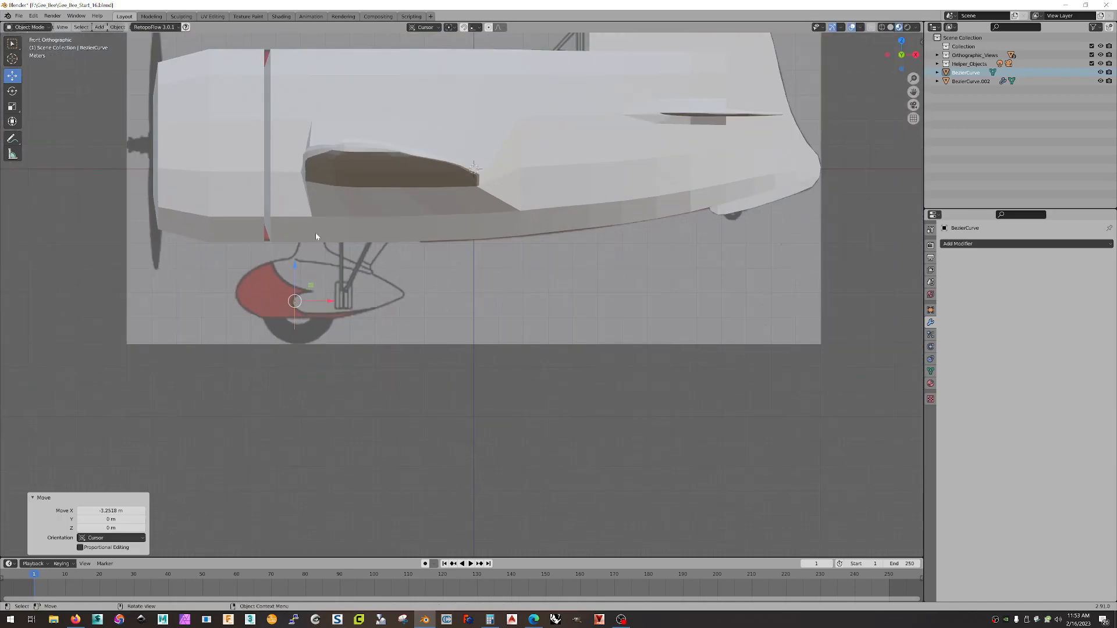
left_click_drag(294, 268, 297, 260)
middle_click_drag(355, 271, 384, 268)
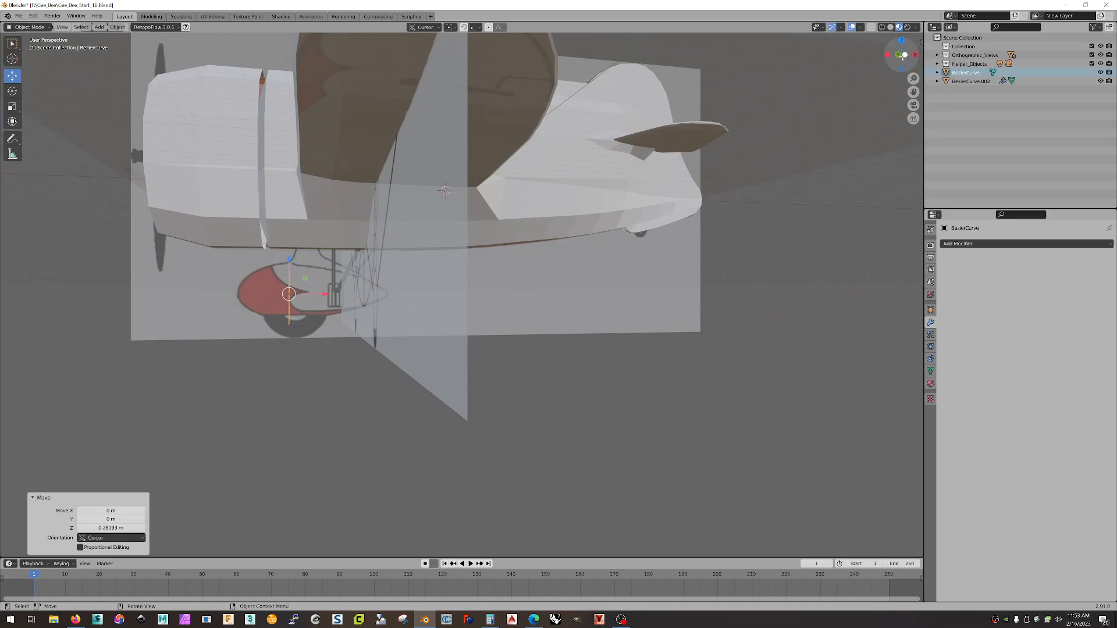
left_click(905, 55)
scroll(243, 346, "up", 6)
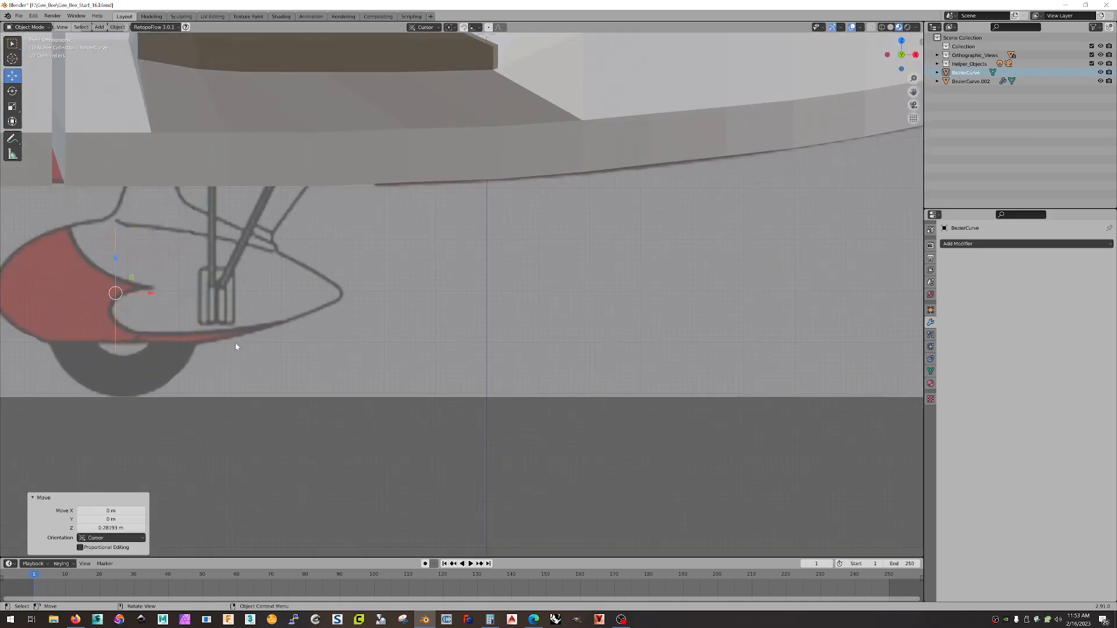
middle_click_drag(234, 355, 388, 331, "shift")
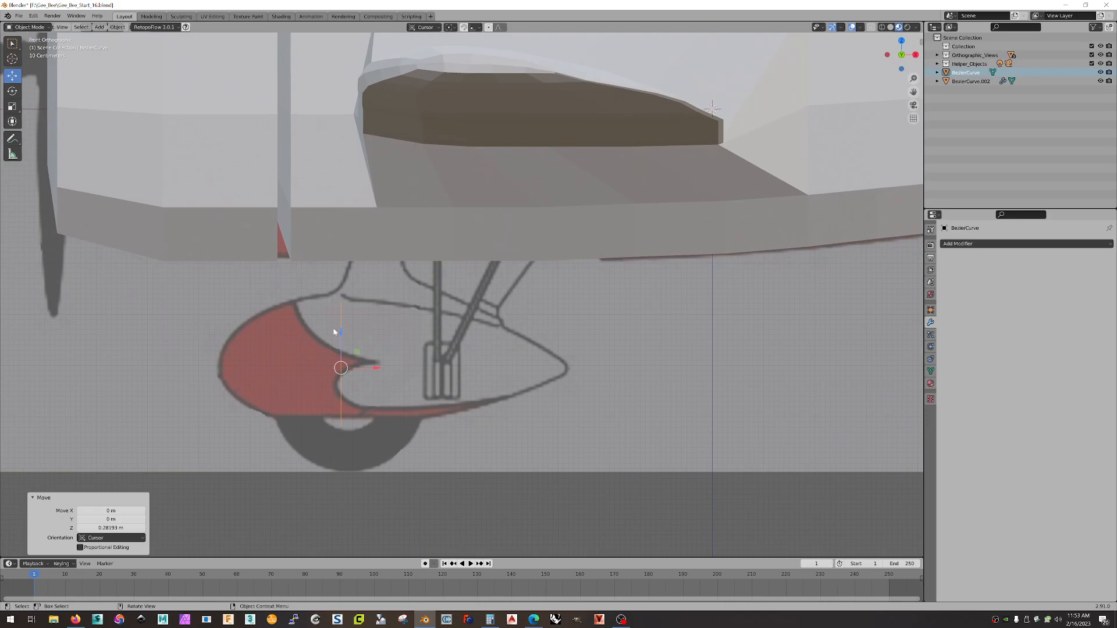
left_click_drag(340, 334, 345, 325)
- Extrude the fairing outline along X by about 1.51 m, viewed square to the side reference
middle_click_drag(345, 324, 453, 359)
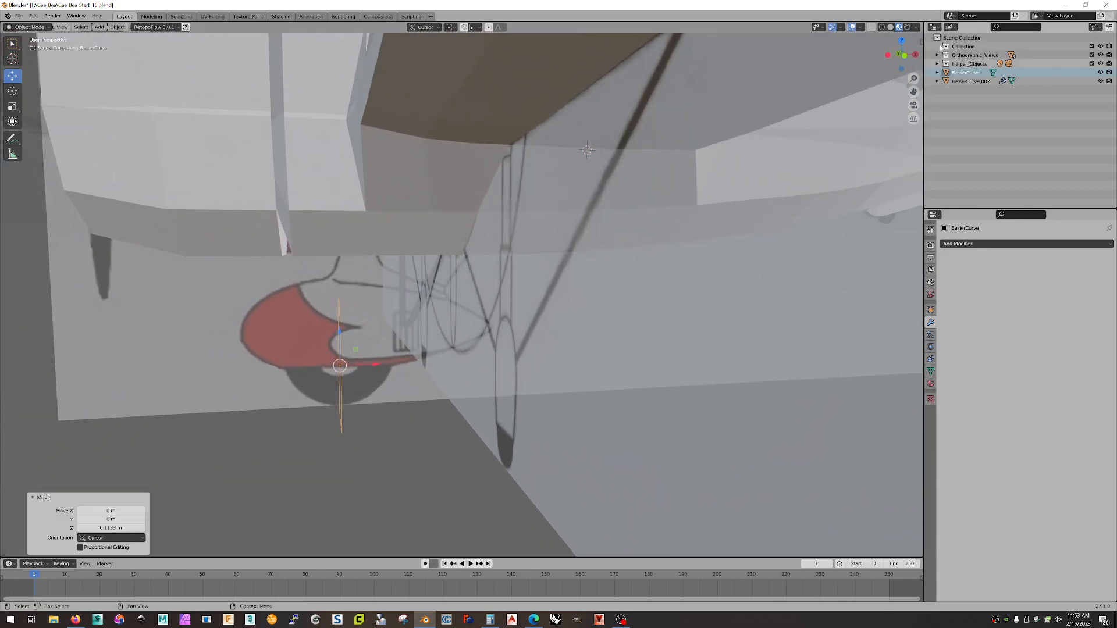
left_click(900, 64)
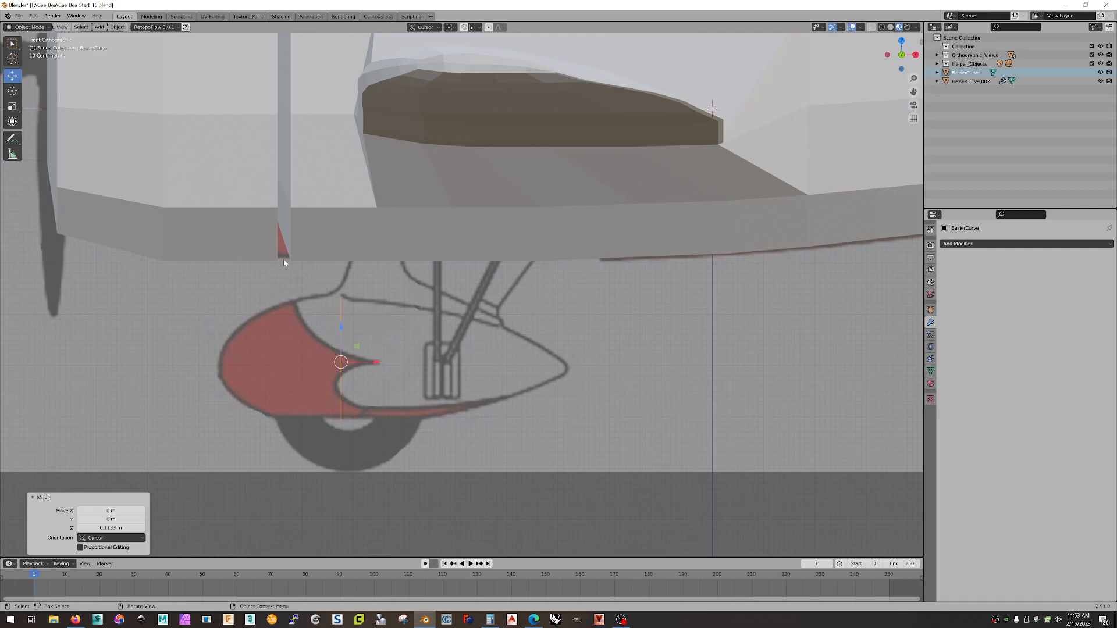
key("Tab")
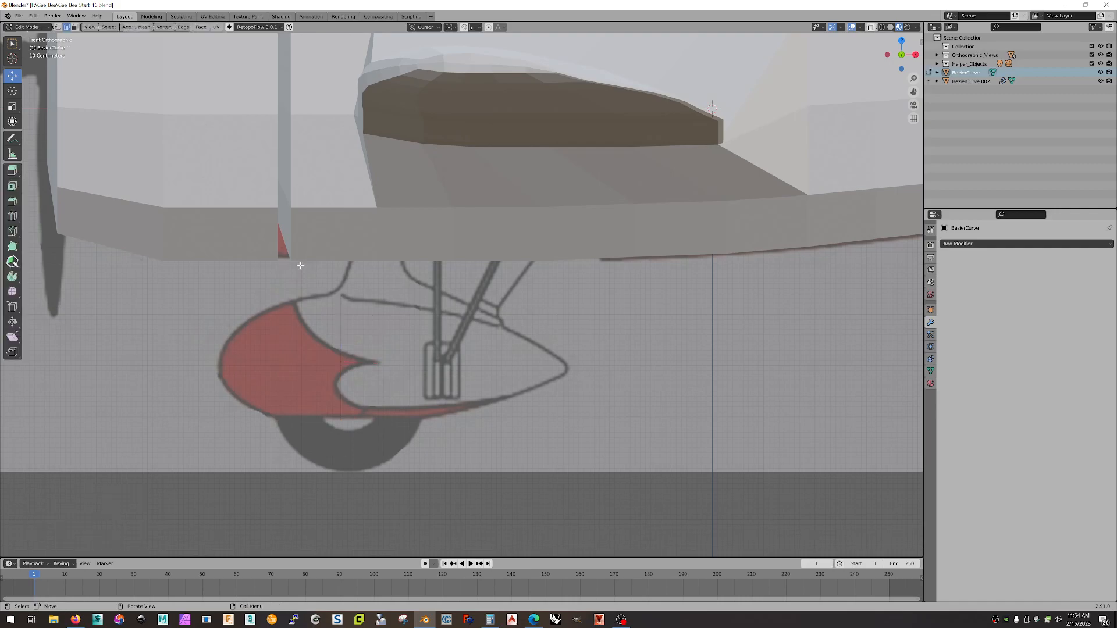
left_click(341, 359)
key("e")
right_click(383, 289)
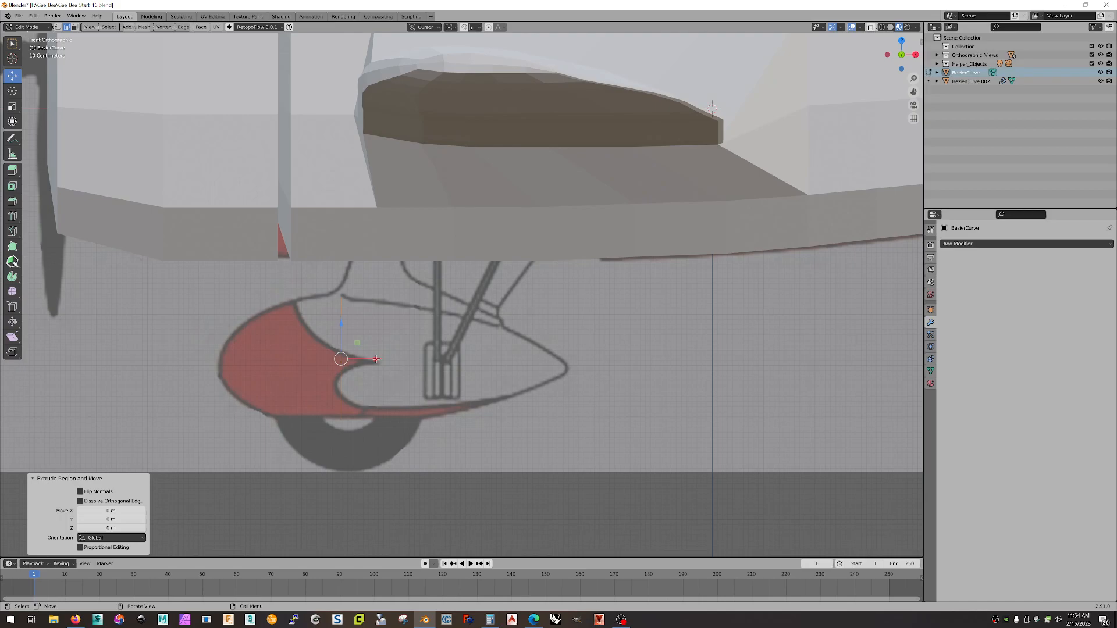
key("g")
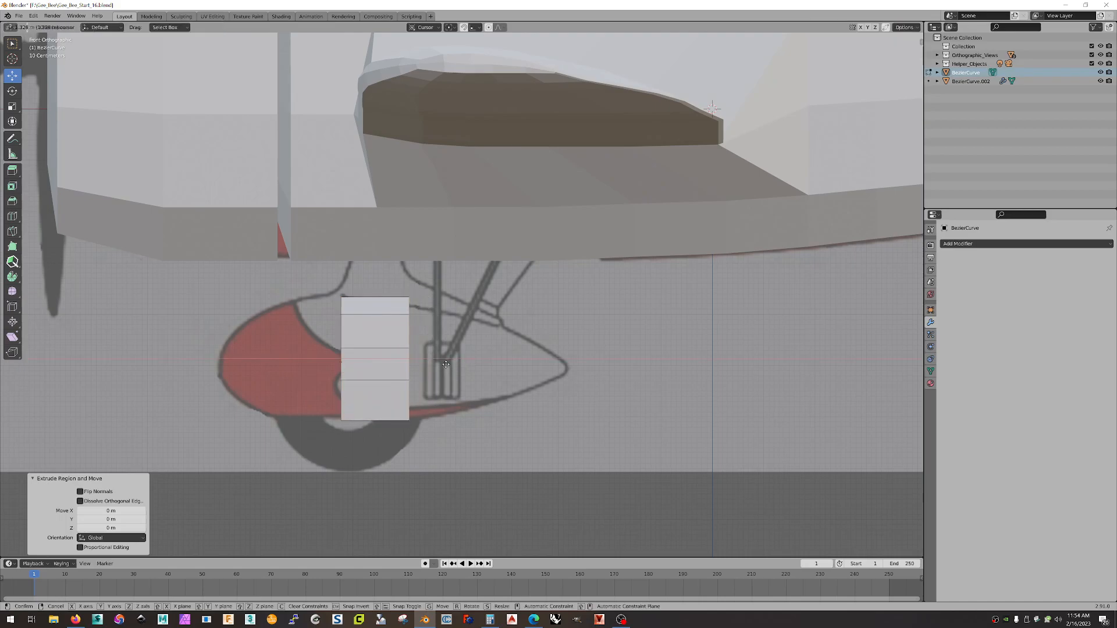
left_click(455, 364)
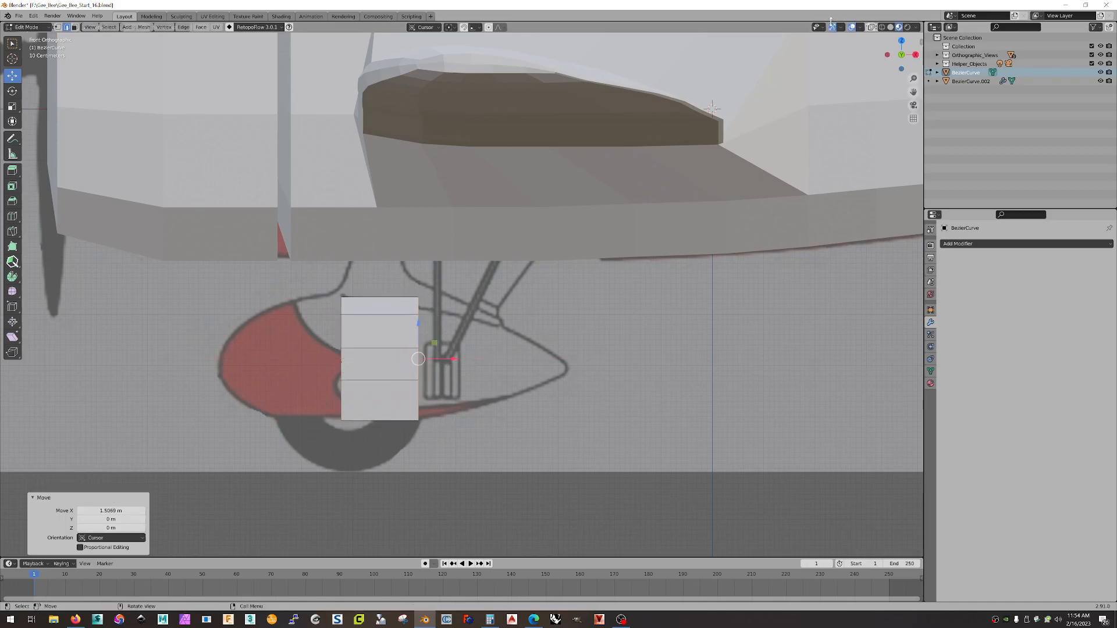
- Turn on the wireframe overlay and move the extruded end of the fairing about -0.05 m along X
left_click(861, 27)
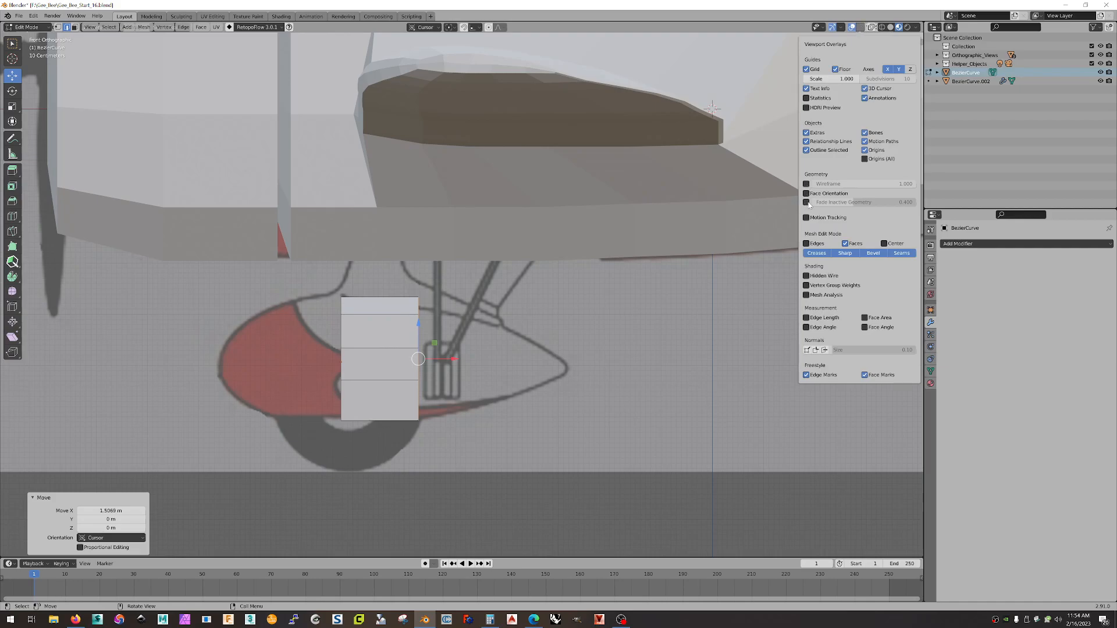
left_click(807, 184)
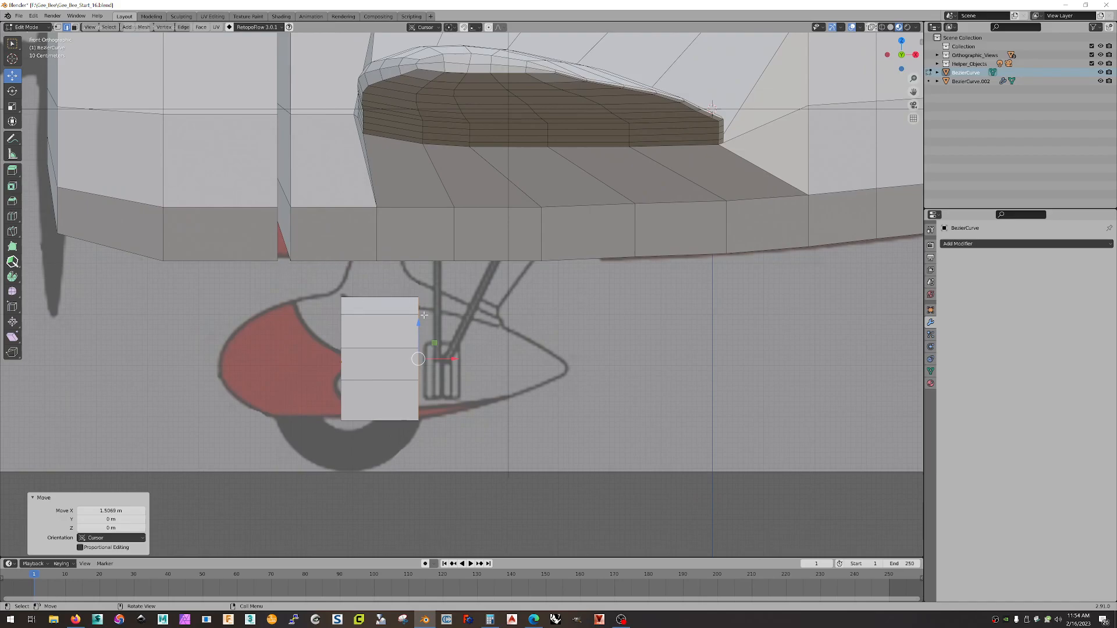
mouse_move(455, 359)
left_mouse_down()
mouse_move(412, 357)
mouse_move(449, 359)
left_mouse_up()
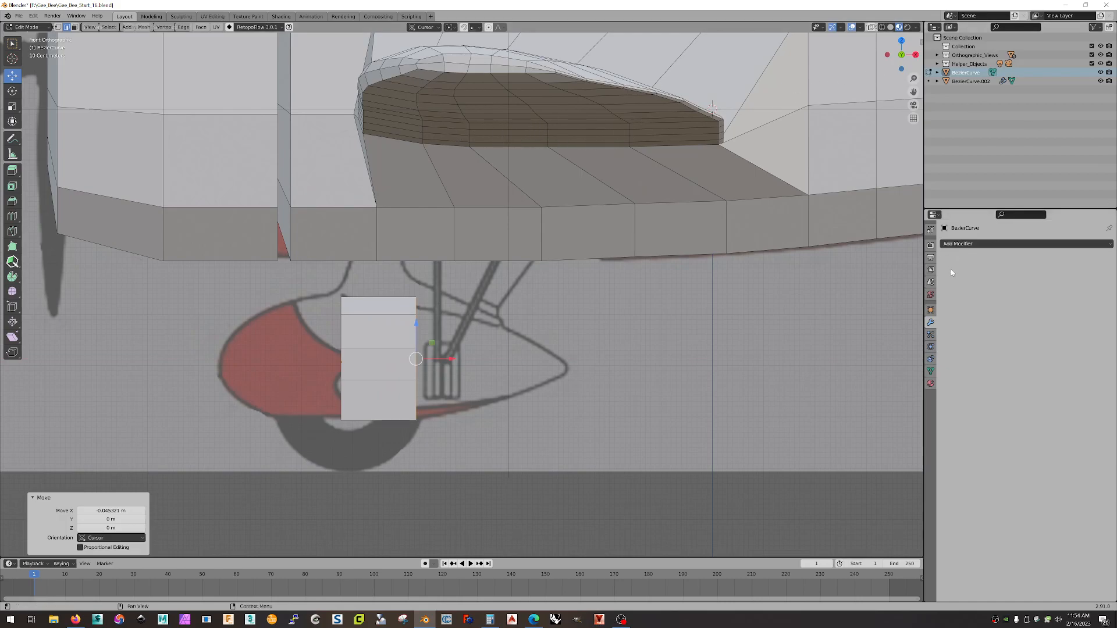
- Give the fairing a new material with the Alpha Blend blend mode and an alpha of 0.2
left_click(930, 384)
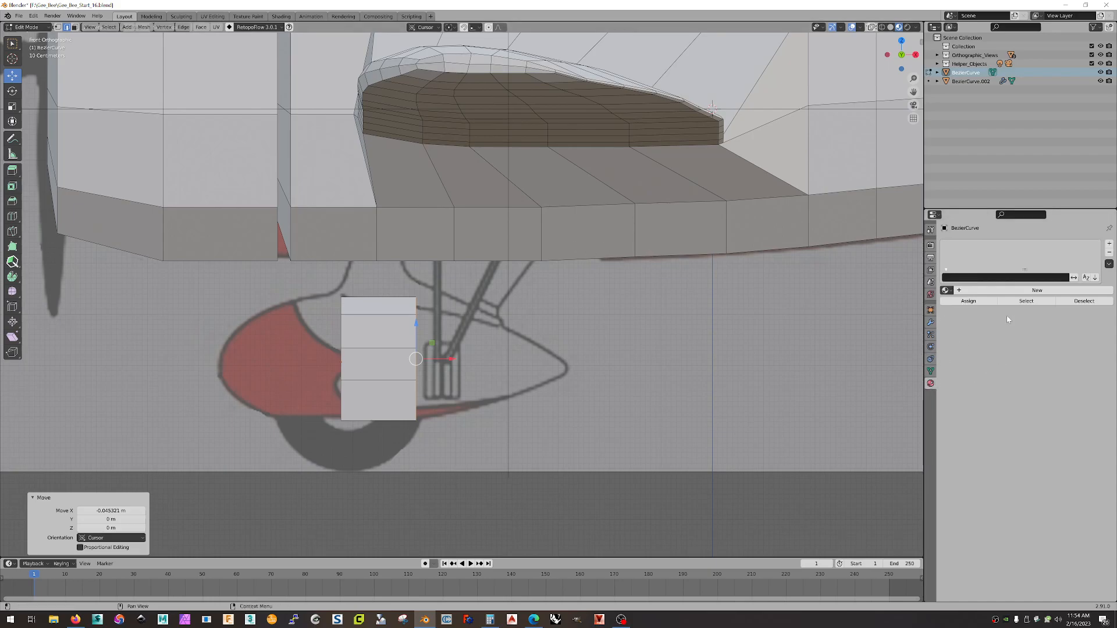
left_click(972, 290)
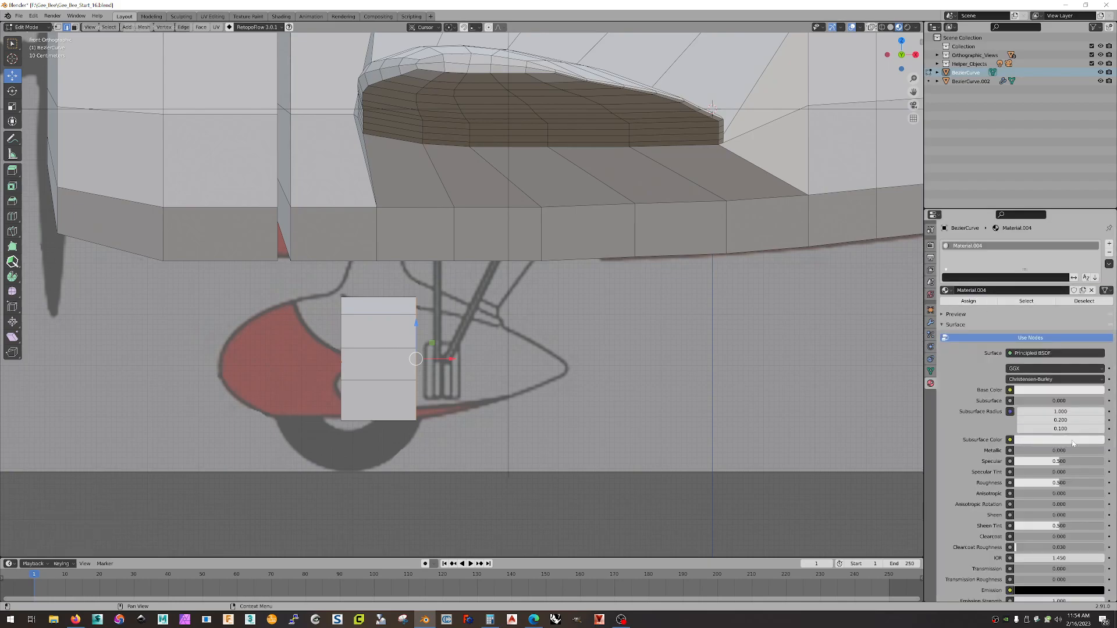
scroll(1041, 495, "down", 4)
scroll(1050, 525, "down", 5)
left_click(1036, 533)
left_click(1027, 572)
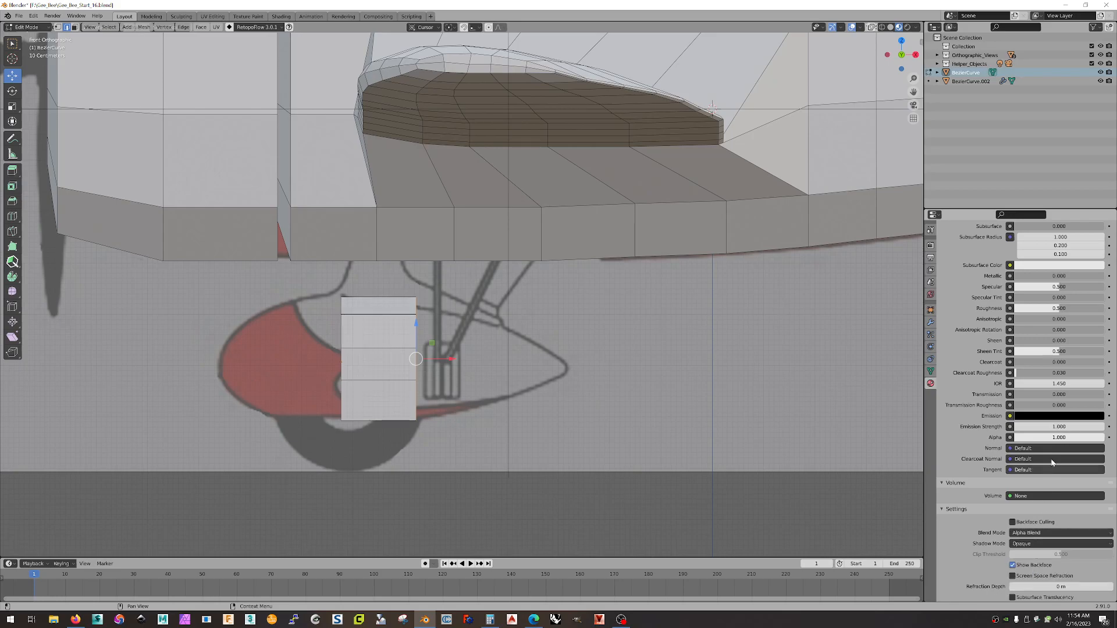
left_click(1022, 437)
type(".2")
key("Return")
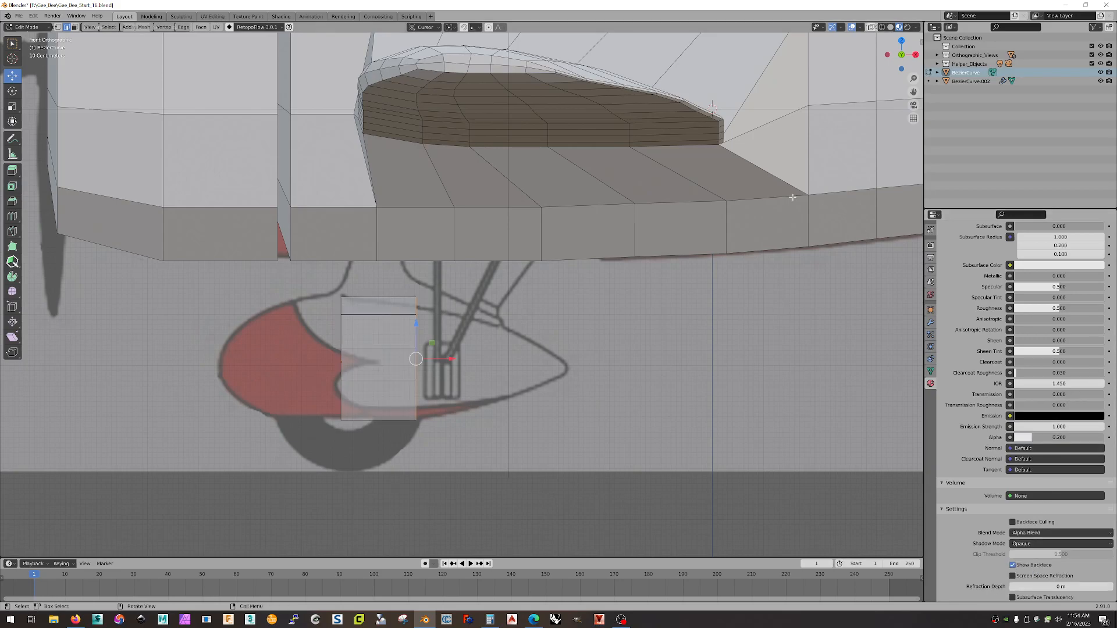
- Leave Edit Mode and set the fuselage material's blend mode to Alpha Blend
key("Tab")
left_click(676, 186)
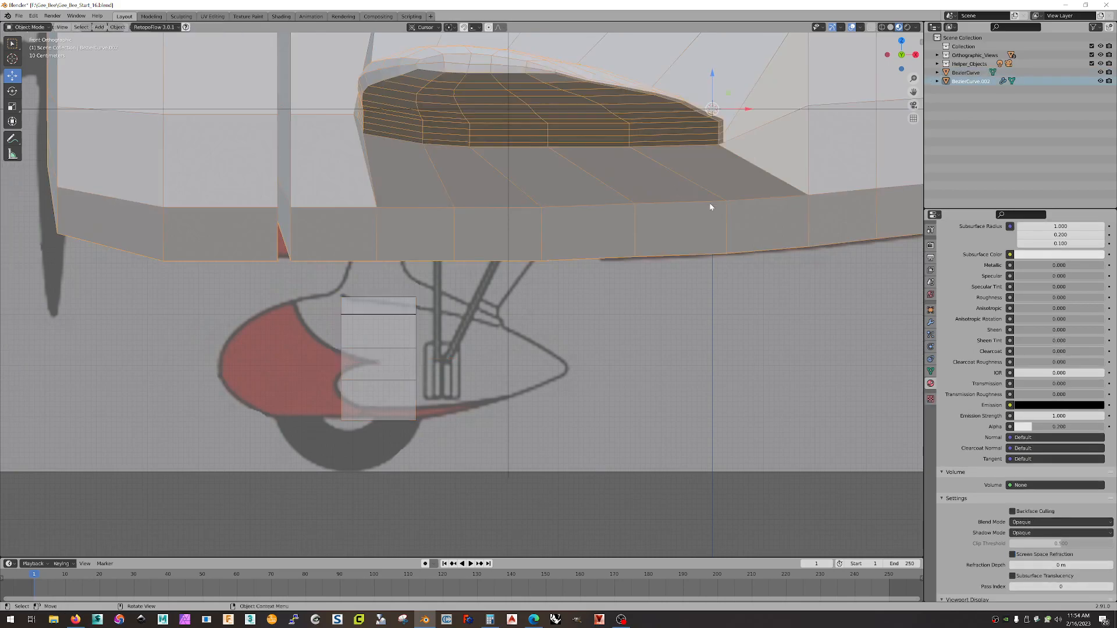
left_click(1048, 522)
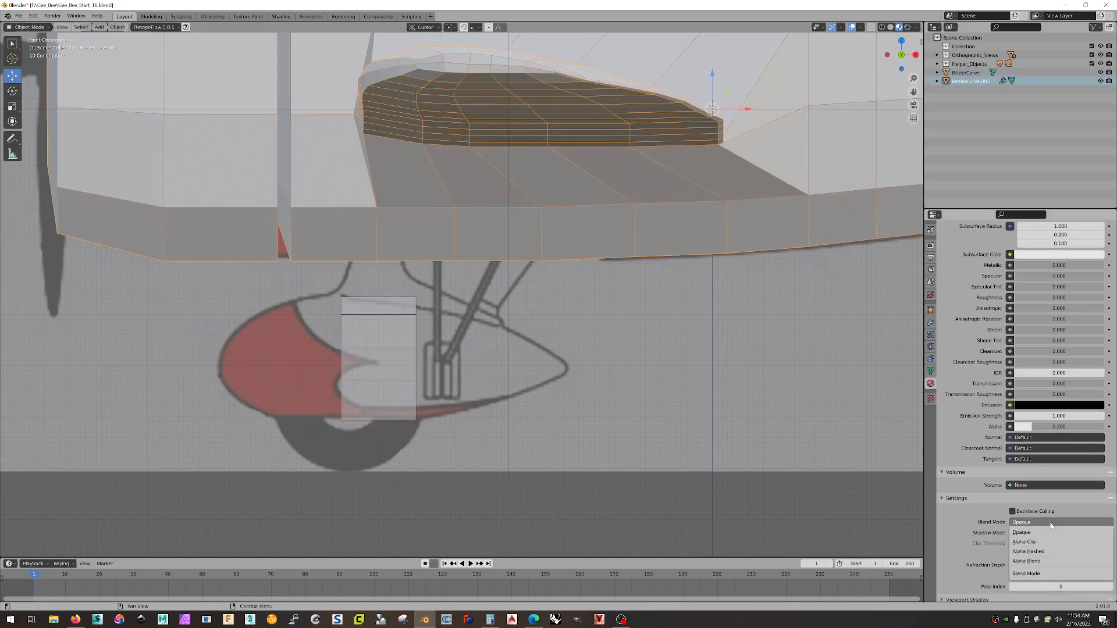
left_click(1040, 561)
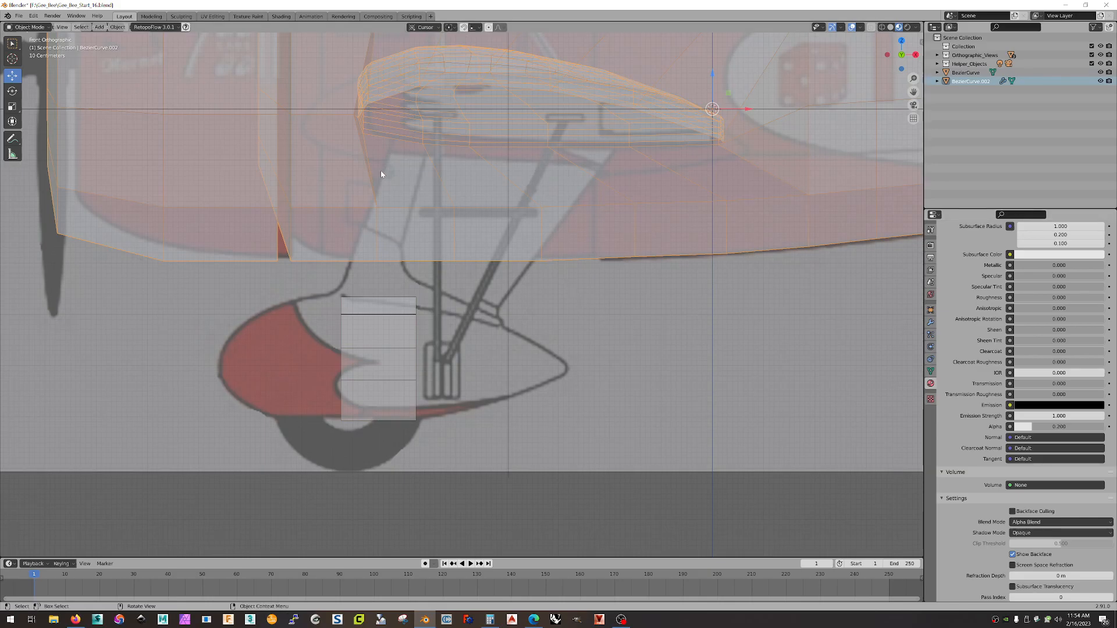
- Move the extruded end of the fairing about -0.44 m along X in Edit Mode
left_click(373, 337)
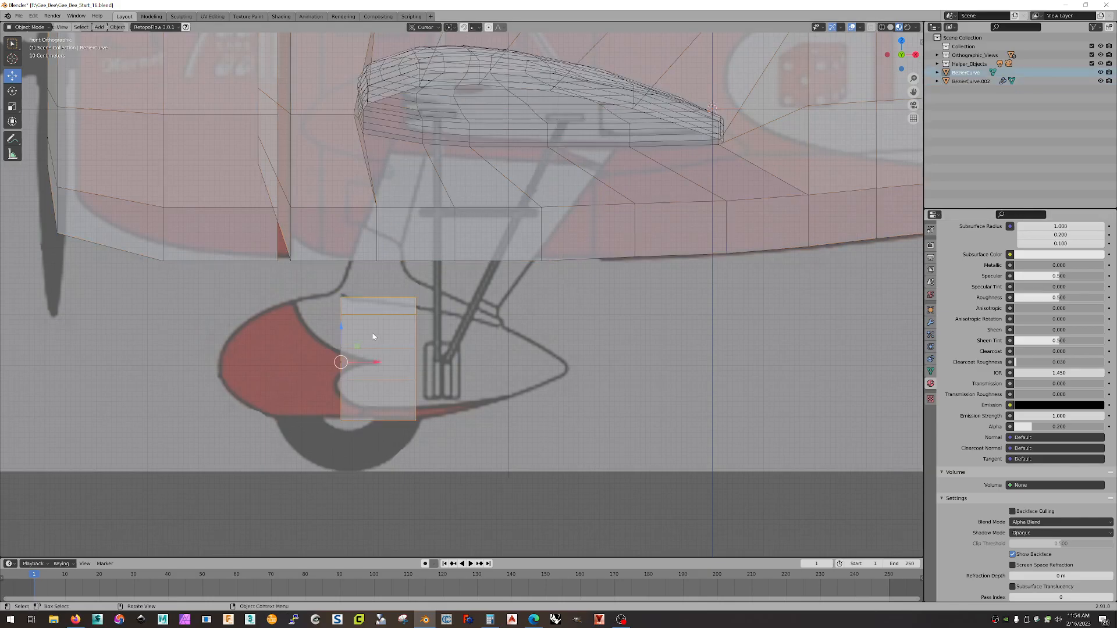
key("Tab")
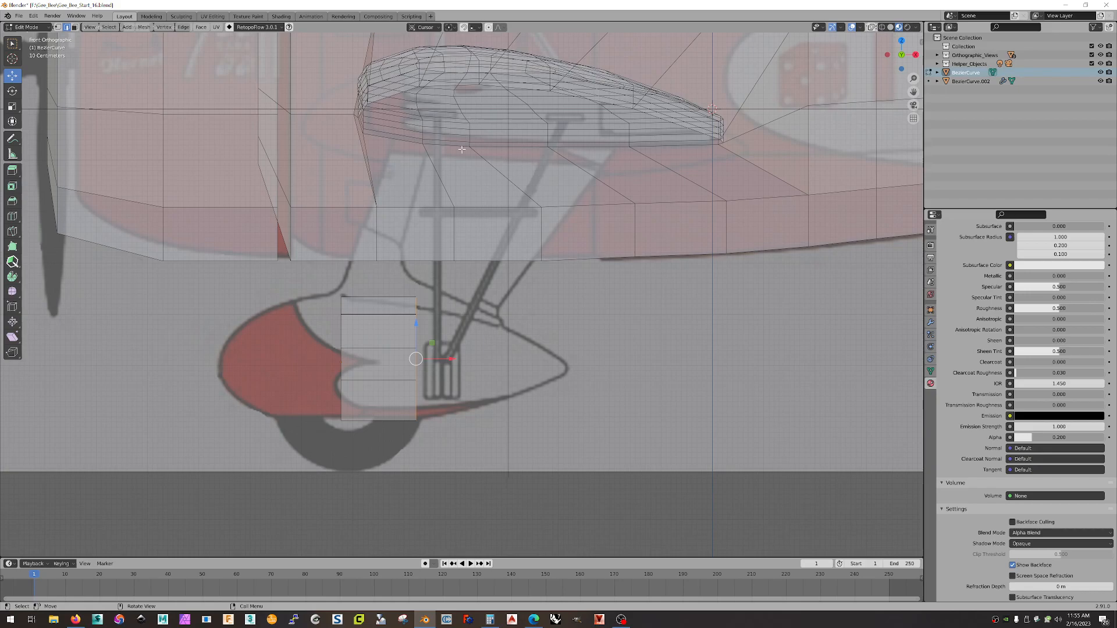
left_click_drag(447, 360, 427, 362)
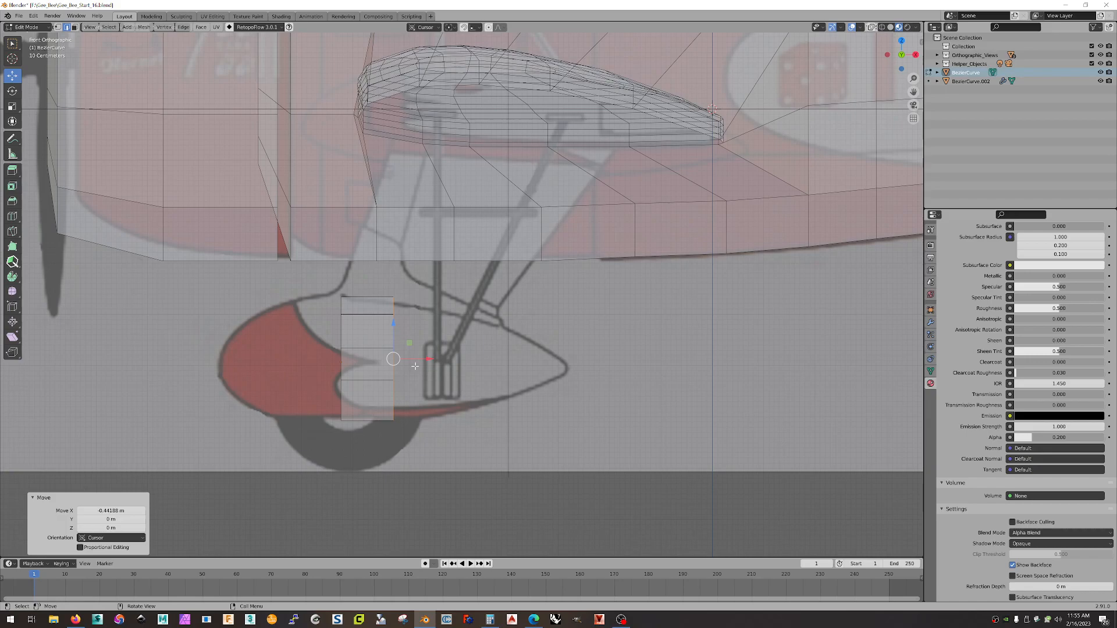
- Bridge the two open edges along the top gap of the extruded fairing with Bridge Edge Loops
left_click(341, 332)
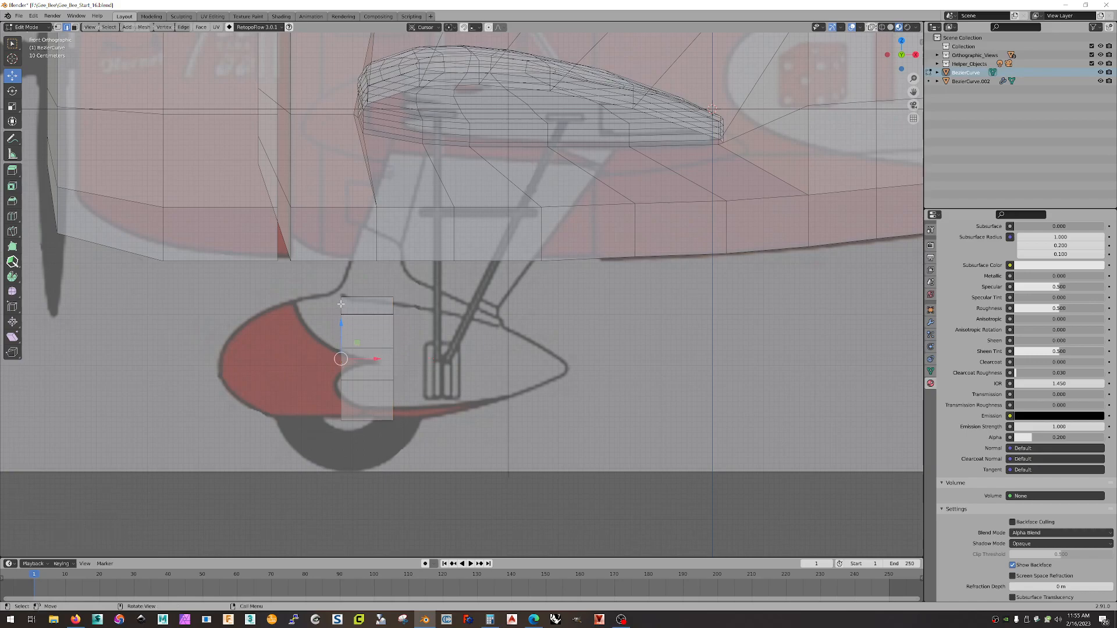
left_click(341, 304, "alt")
middle_click_drag(341, 303, 443, 360)
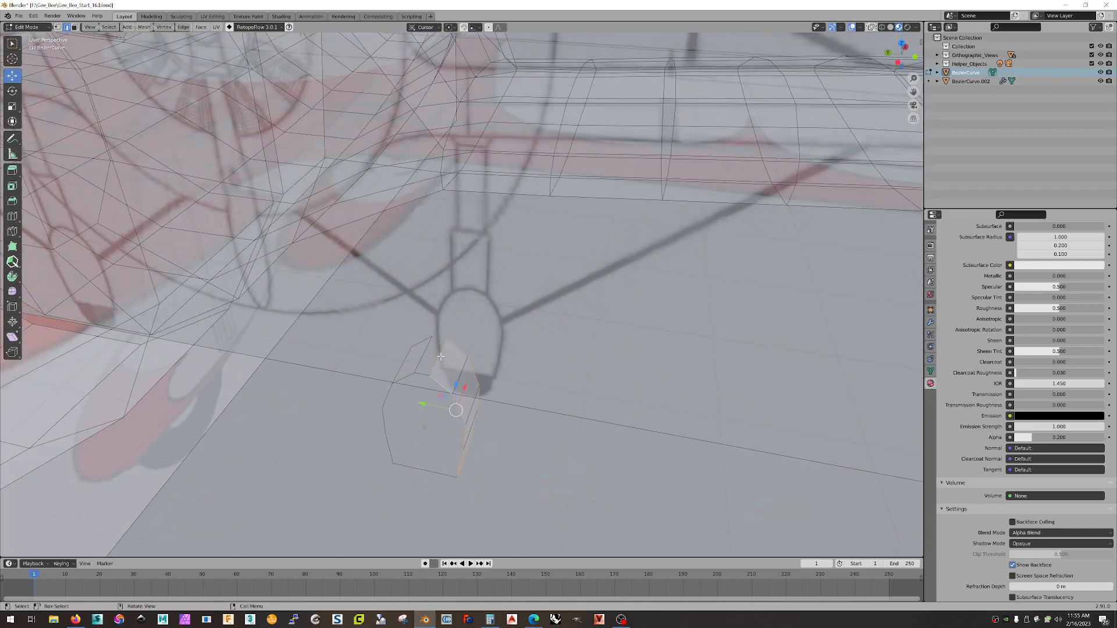
left_click(428, 347)
right_click(440, 349)
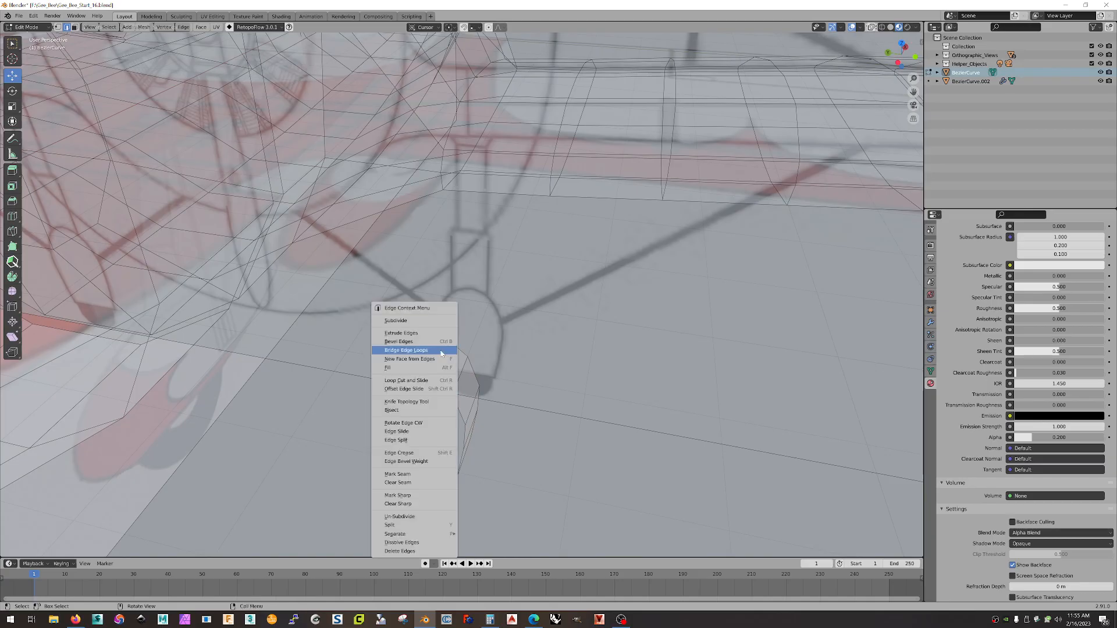
left_click(430, 351)
- Hide the Orthographic_Views reference collection
middle_click_drag(430, 351, 154, 370)
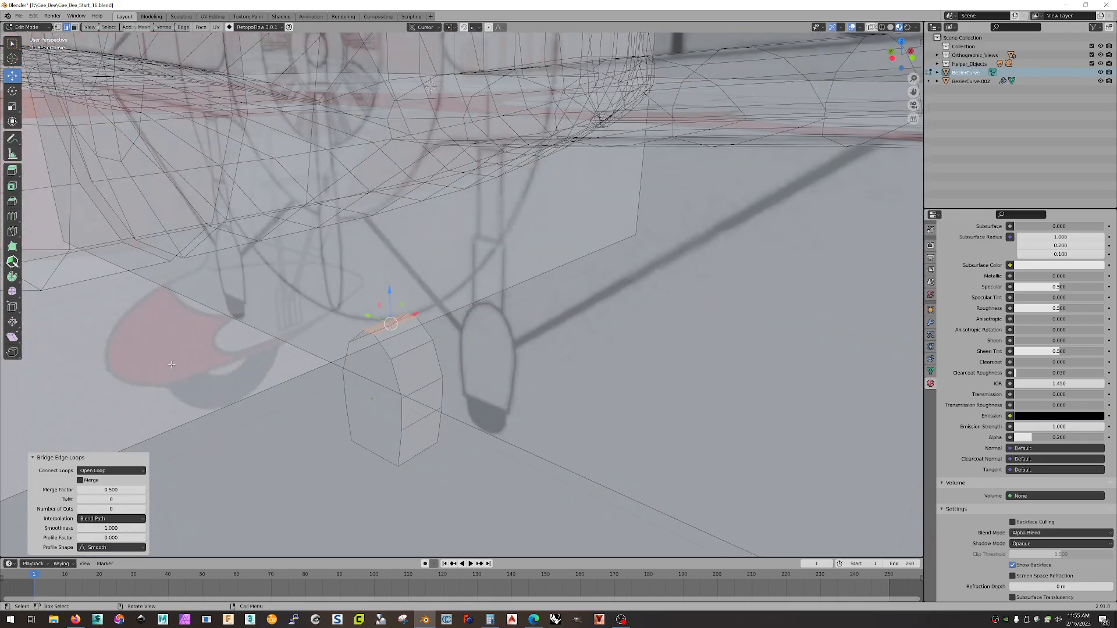
left_click(1100, 55)
middle_click_drag(675, 317, 643, 312)
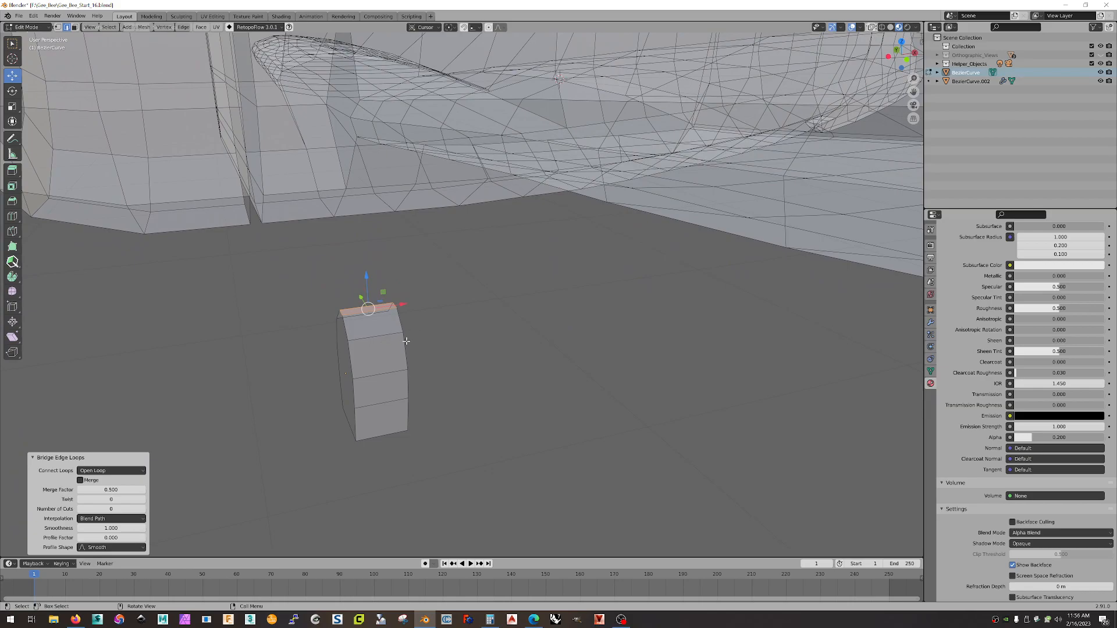
- Try to delete the extruded fairing's faces with the Faces option, undoing each attempt
key("3")
left_click_drag(505, 263, 285, 490)
middle_click_drag(420, 411, 466, 412)
key("x")
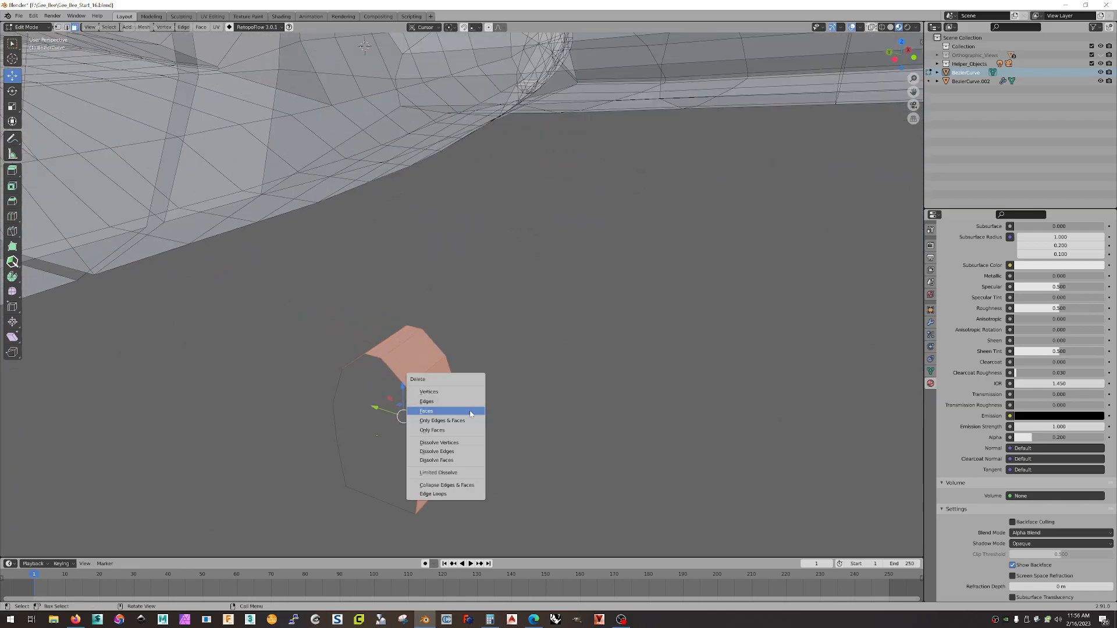
left_click(471, 411)
middle_click_drag(487, 419, 409, 368)
key("ctrl+z")
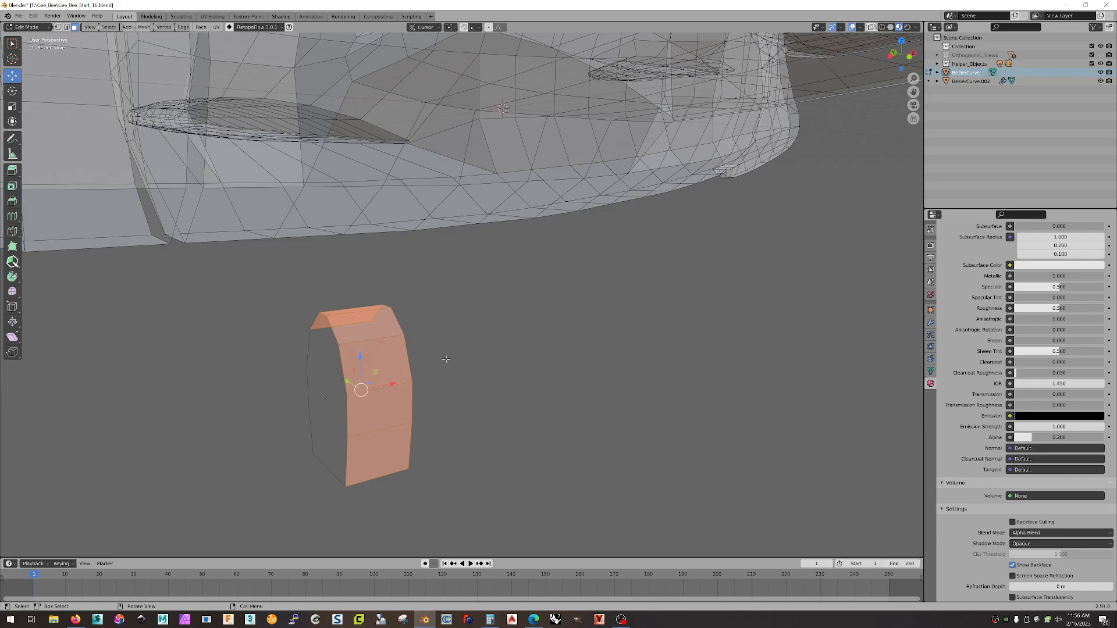
key("x")
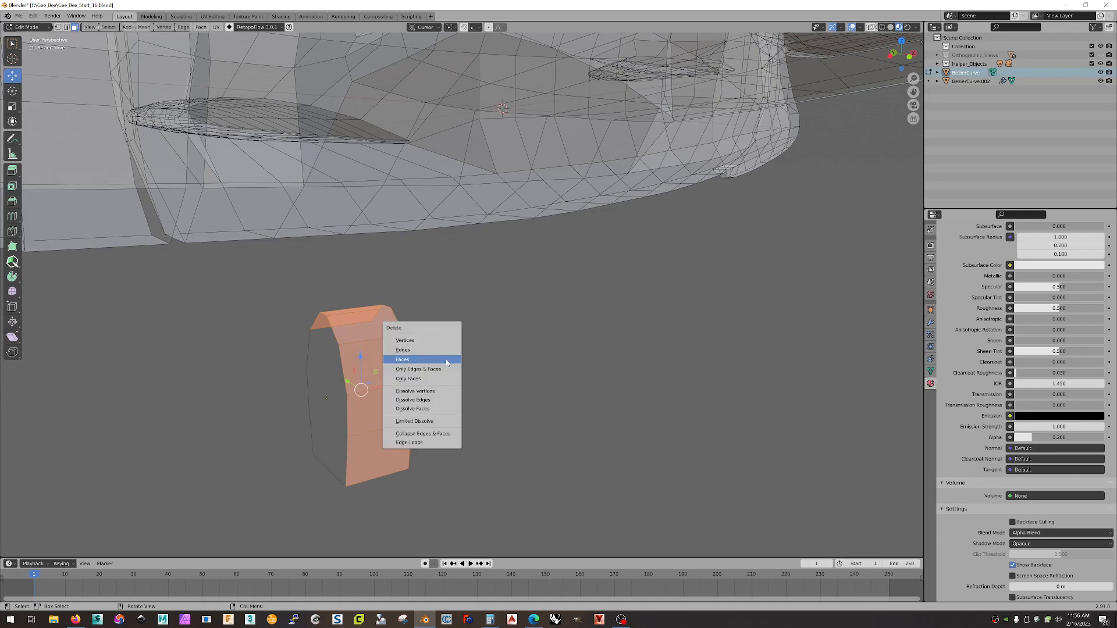
left_click(439, 367)
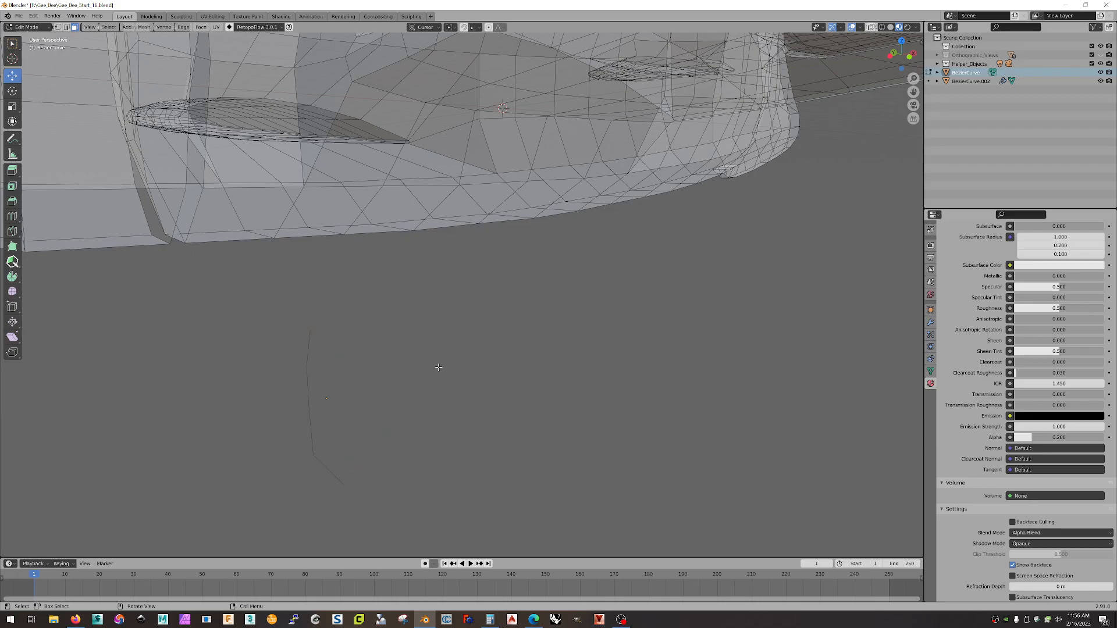
key("ctrl+z")
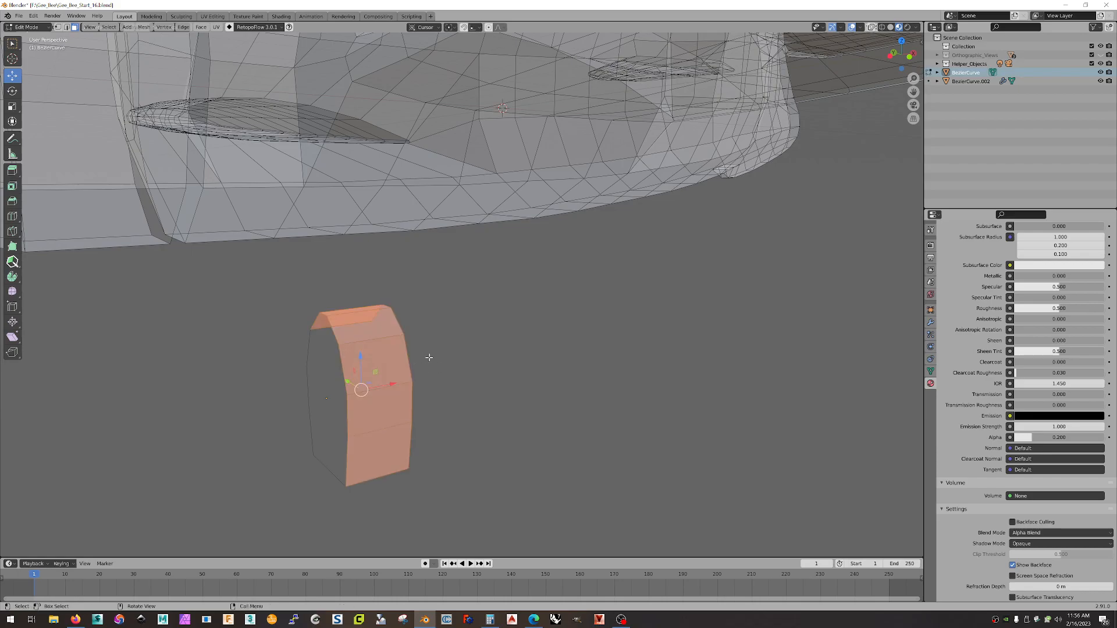
- Delete the extruded fairing's faces with Only Faces
key("x")
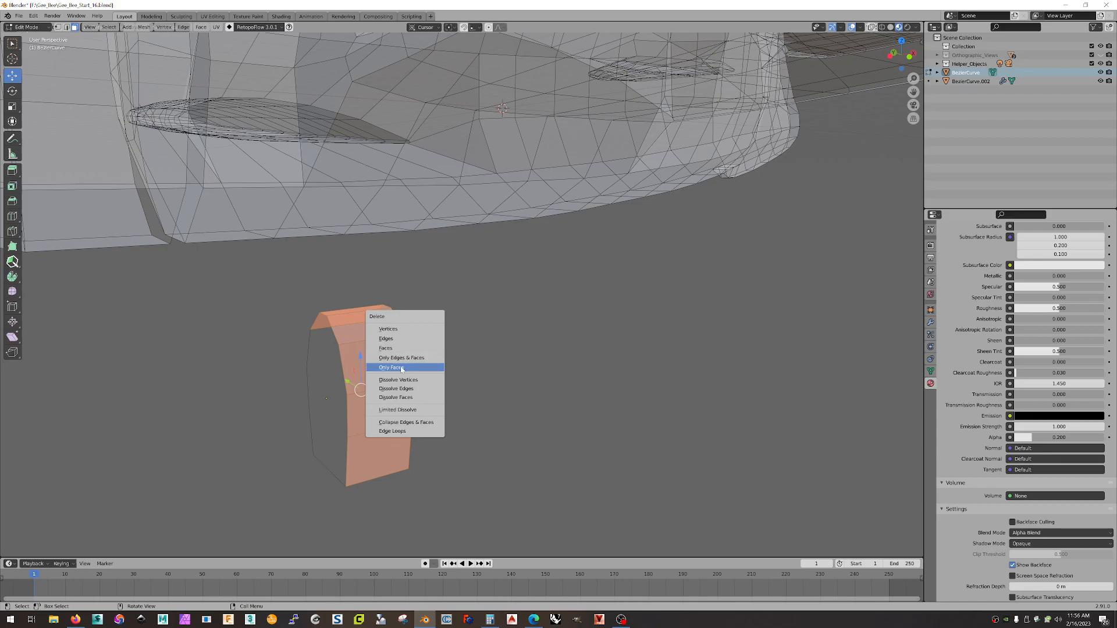
left_click(409, 367)
mouse_move(399, 367)
middle_mouse_down()
mouse_move(447, 388)
mouse_move(406, 384)
middle_mouse_up()
- Select the extruded end's edges and the connecting edges, excluding the original outline, and delete them with Only Edges & Faces
key("2")
left_click_drag(446, 276, 365, 365)
middle_click_drag(511, 316, 467, 270)
left_click_drag(464, 259, 324, 330)
middle_click_drag(342, 319, 304, 269)
left_click_drag(302, 273, 320, 463)
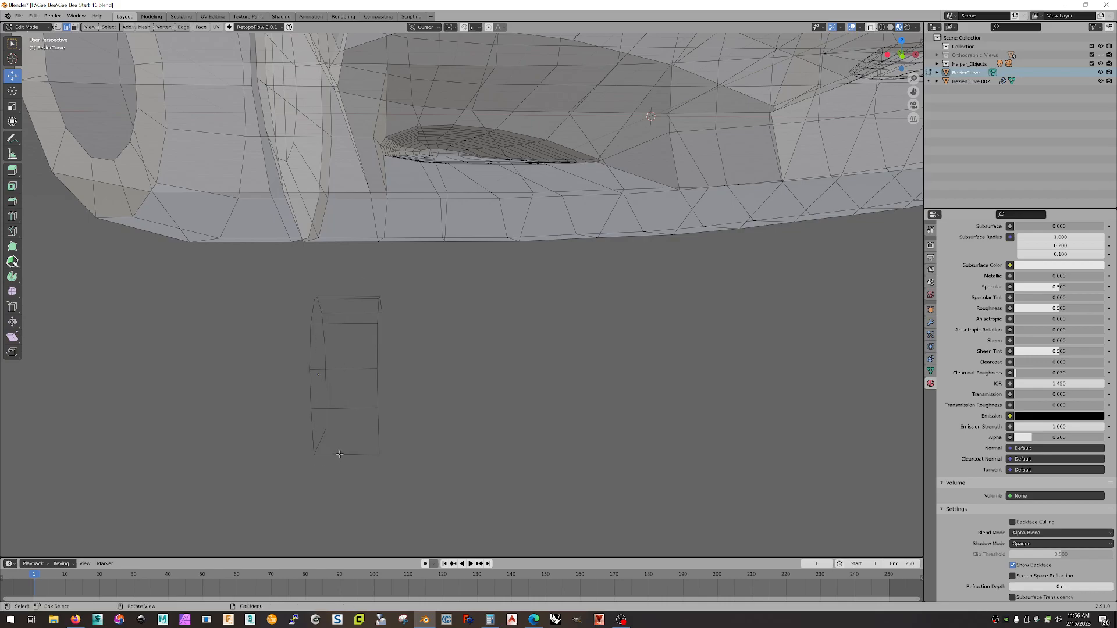
key("ctrl+z")
mouse_move(327, 477)
left_mouse_down()
mouse_move(304, 488)
mouse_move(317, 491)
left_mouse_up()
middle_click_drag(354, 469, 462, 400)
left_click_drag(428, 269, 370, 349, "ctrl")
middle_click_drag(447, 390, 459, 391)
left_click_drag(433, 320, 323, 367, "shift")
left_click_drag(444, 354, 330, 407, "shift")
left_click_drag(419, 404, 330, 453, "shift")
left_click_drag(425, 443, 349, 494, "shift")
middle_click_drag(350, 495, 330, 433)
left_click_drag(269, 324, 329, 495, "ctrl")
middle_click_drag(506, 441, 492, 441)
key("x")
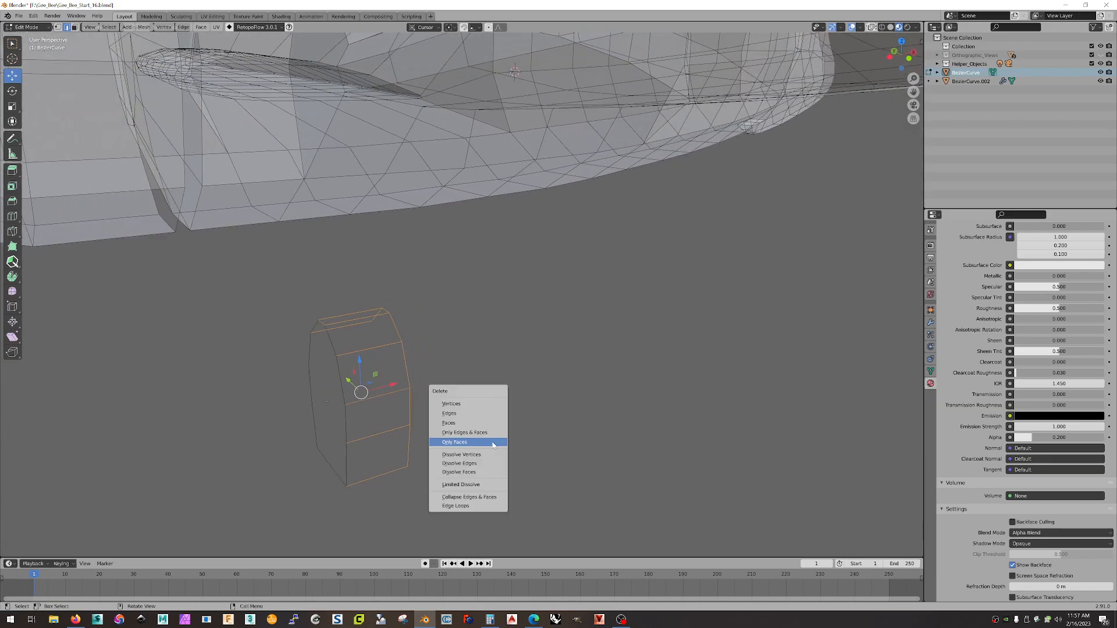
left_click(460, 433)
- Select the whole remaining fairing outline and extrude it by about 0.004 m on each axis
middle_click_drag(506, 421, 567, 407)
left_click_drag(349, 300, 579, 544)
middle_click_drag(594, 450, 431, 387)
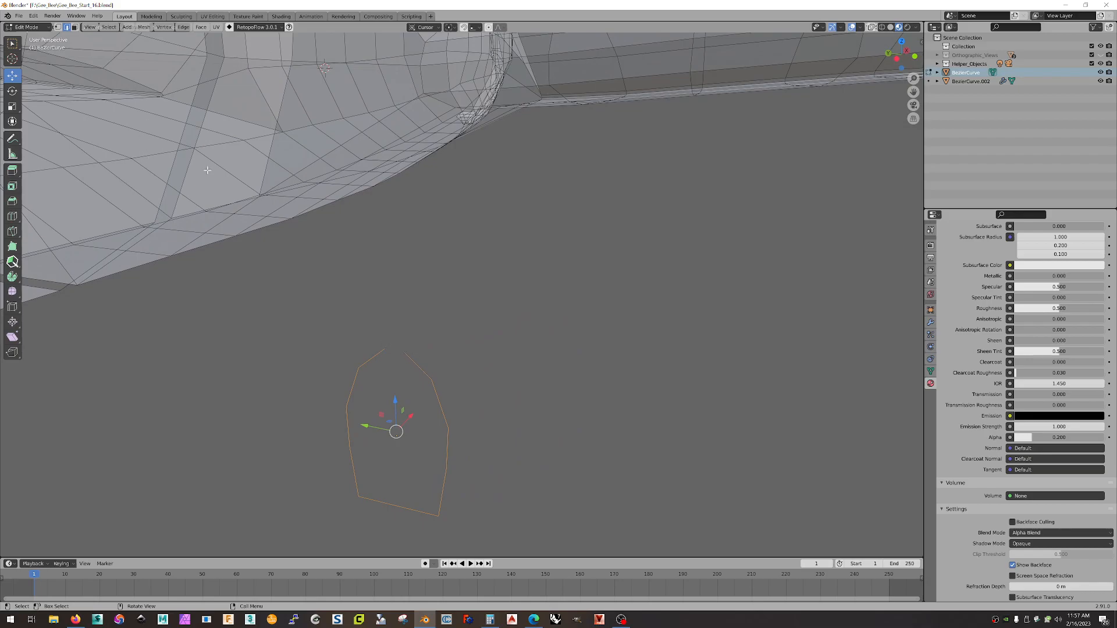
middle_click_drag(504, 374, 479, 399)
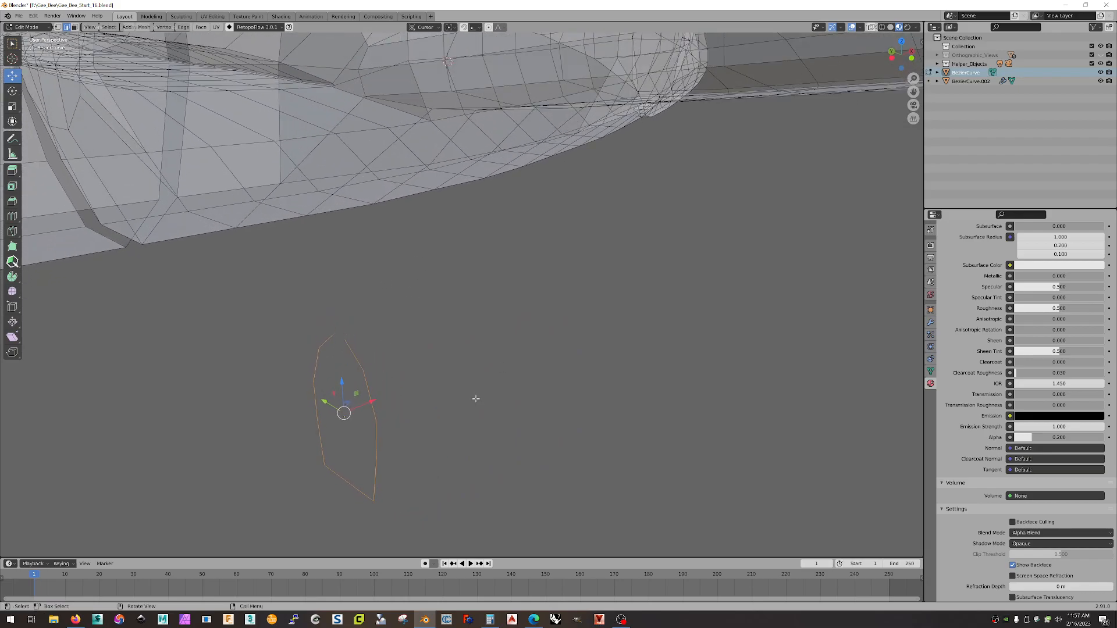
key("e")
left_click(451, 349)
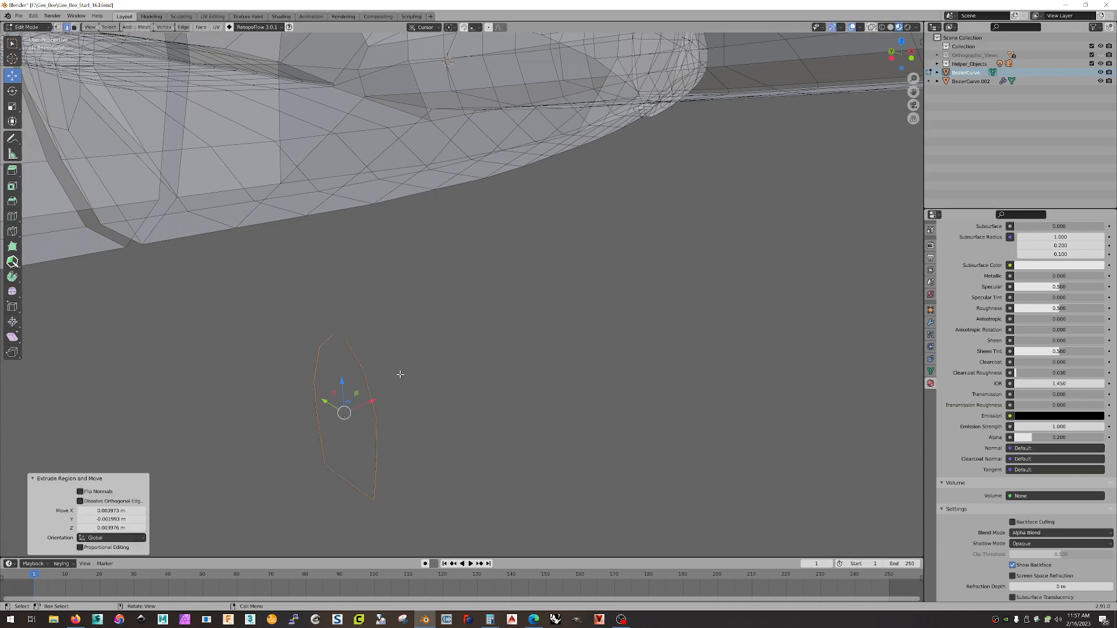
- Move the extruded fairing outline about 0.64 m along X and close the ring's open top with Bridge Edge Loops
left_click_drag(375, 400, 427, 347)
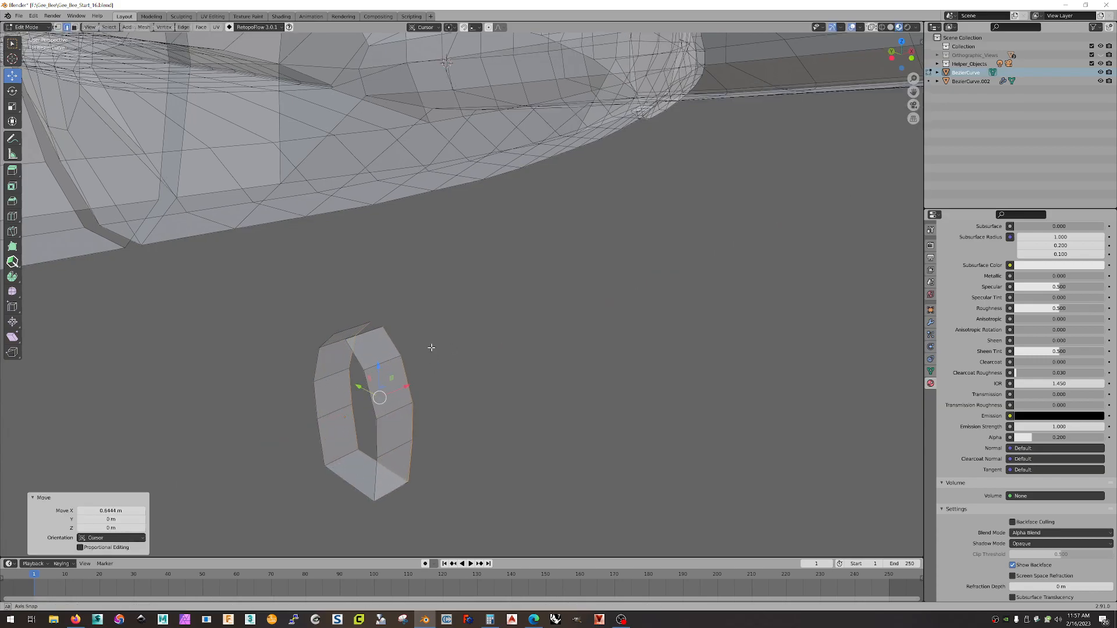
middle_click_drag(426, 347, 456, 355)
left_click(393, 361)
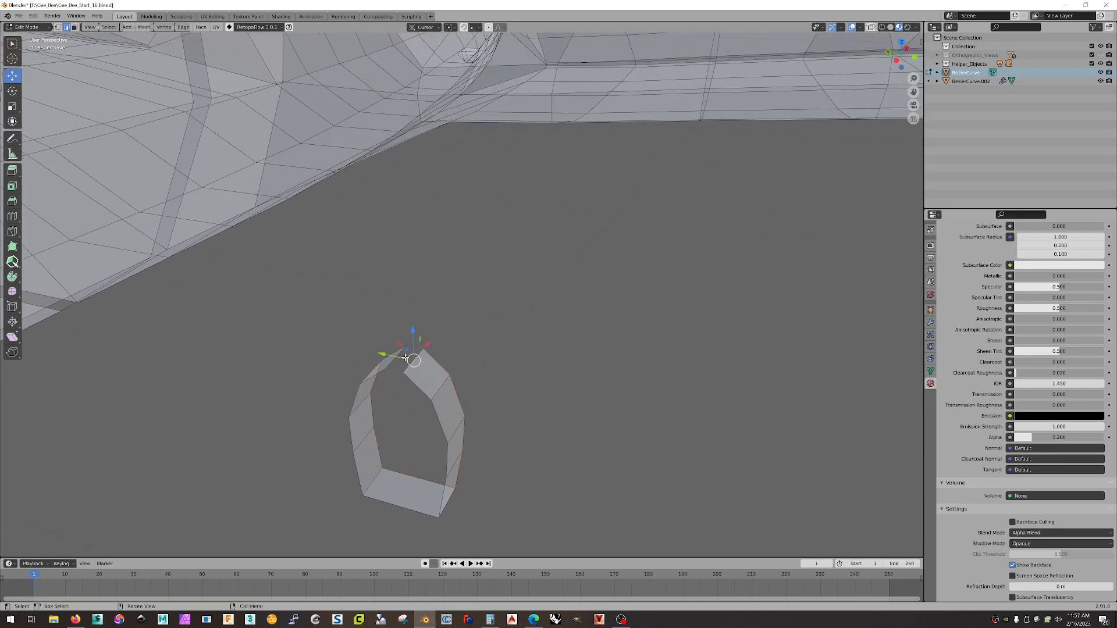
middle_click_drag(392, 363, 393, 348)
right_click(392, 349)
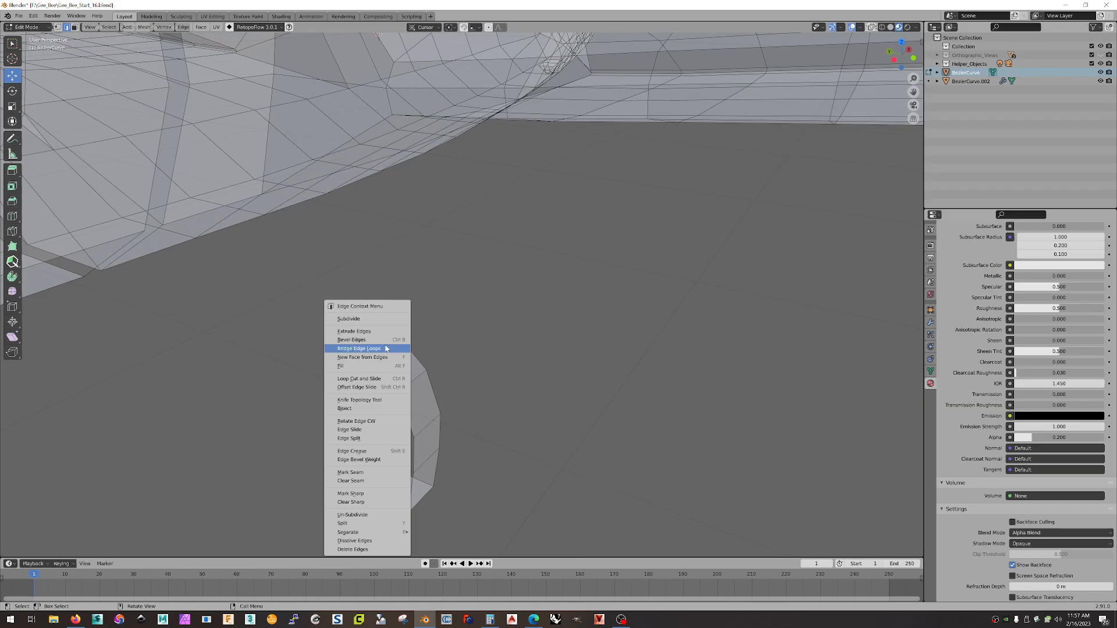
left_click(384, 348)
- Switch to the front orthographic view and show the Orthographic_Views reference behind the wheel fairing
middle_click_drag(551, 374, 498, 351)
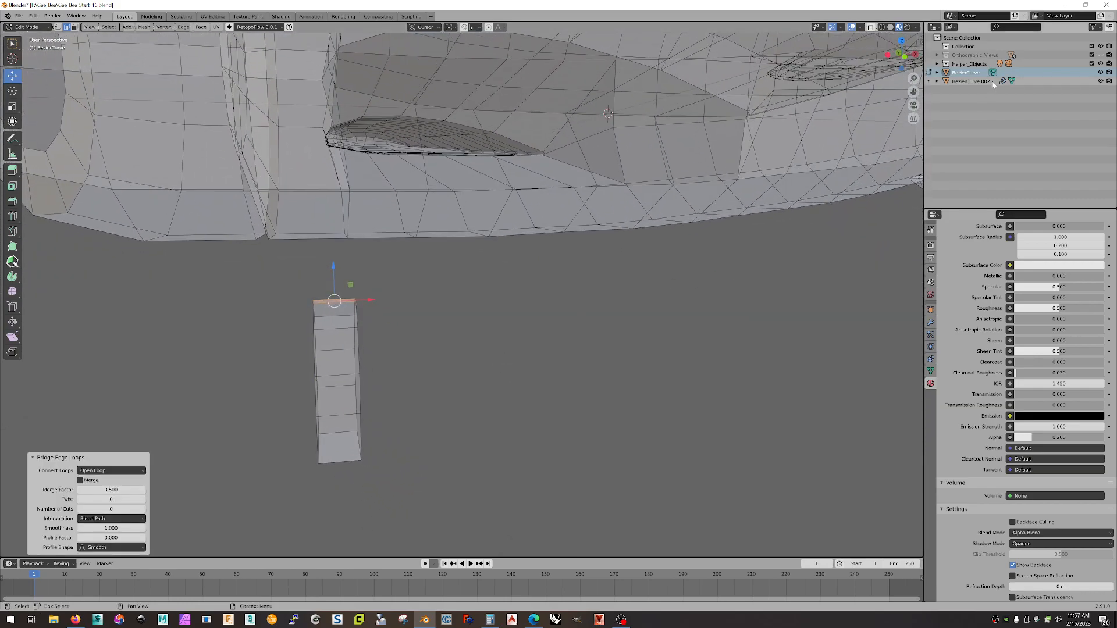
left_click(900, 54)
scroll(504, 332, "down", 1)
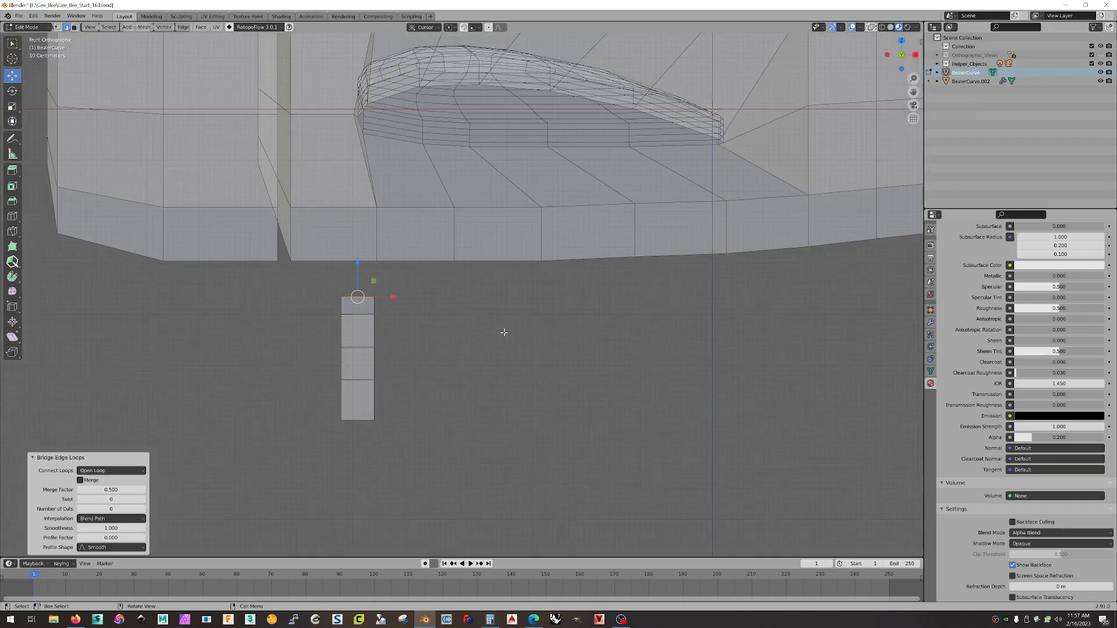
left_click(1100, 55)
middle_click_drag(561, 333, 607, 379, "shift")
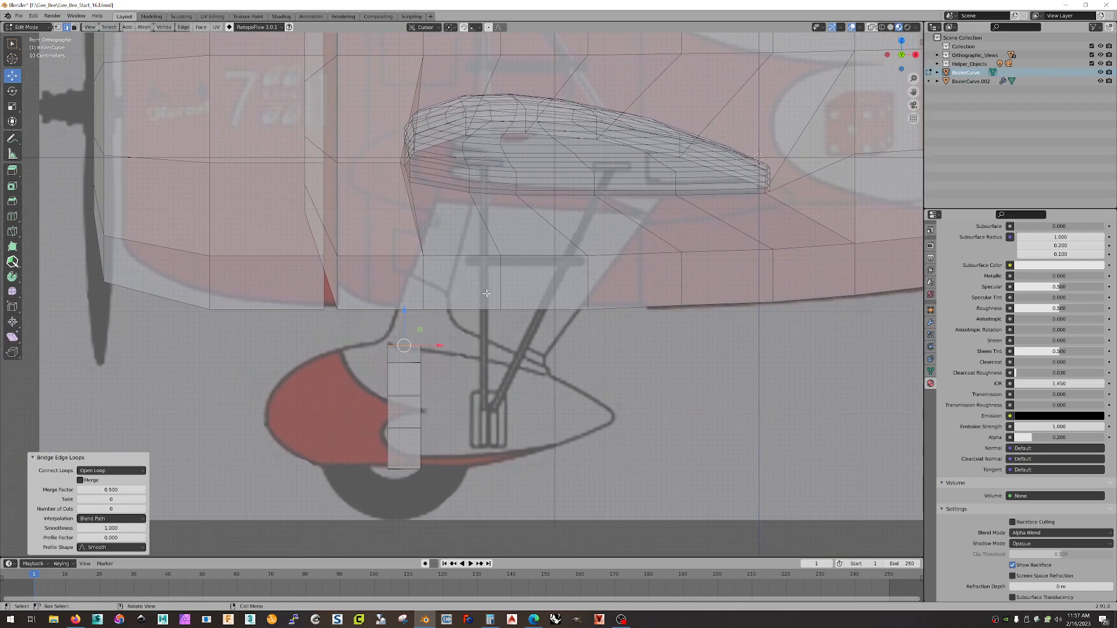
- Nudge the ring's nose-side edge loop forward, then extrude it and move the new loop about -0.895 m along X
left_click(387, 356, "alt")
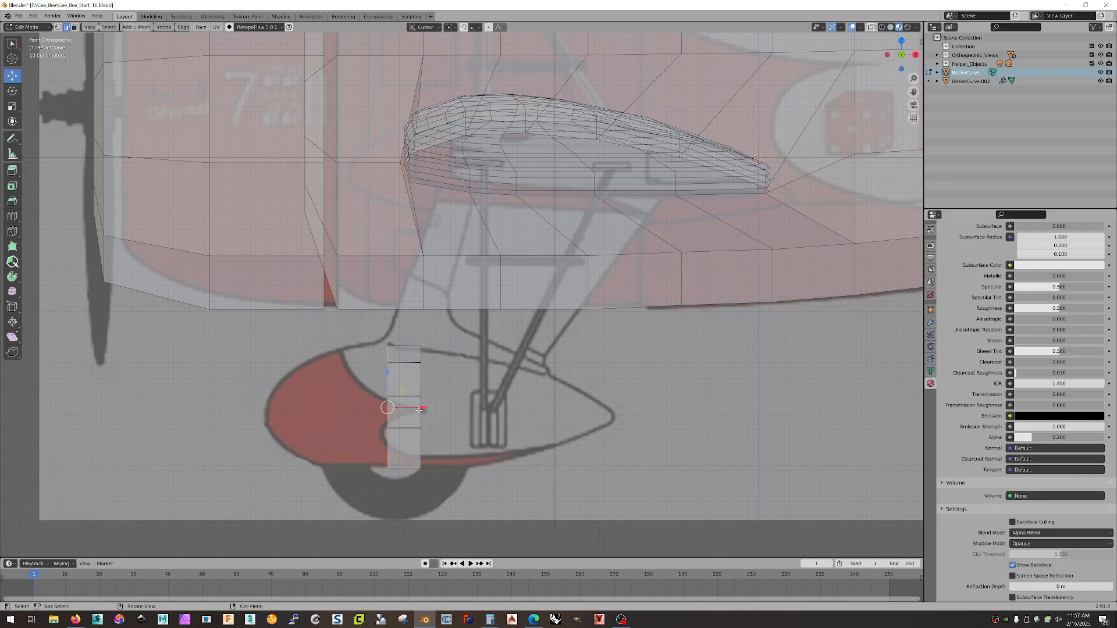
left_click_drag(421, 407, 417, 409)
key("e")
right_click(454, 350)
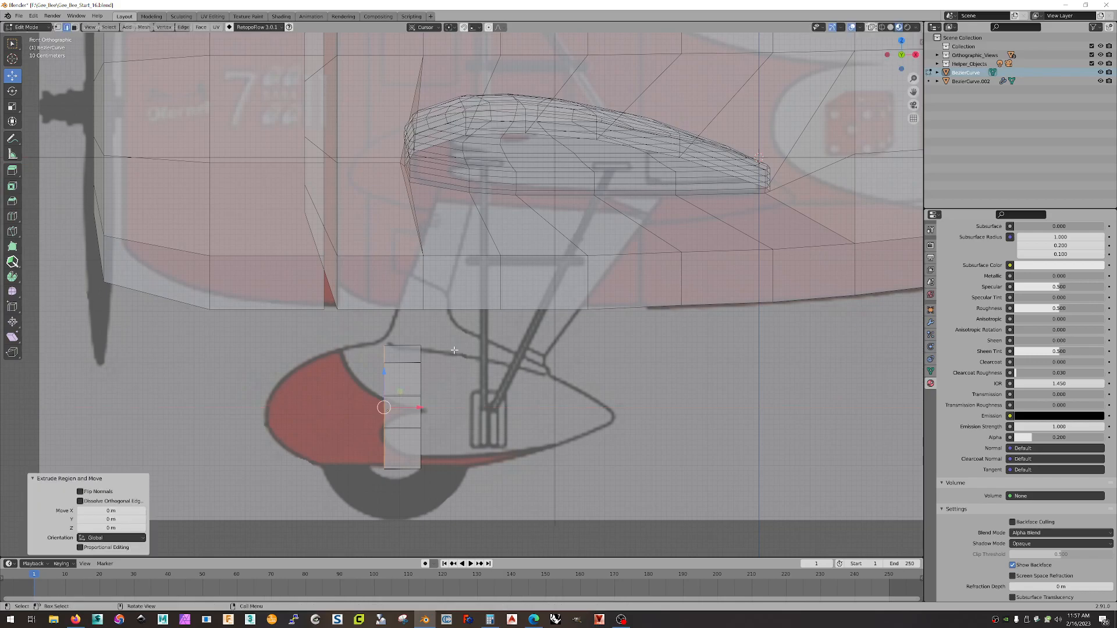
key("g")
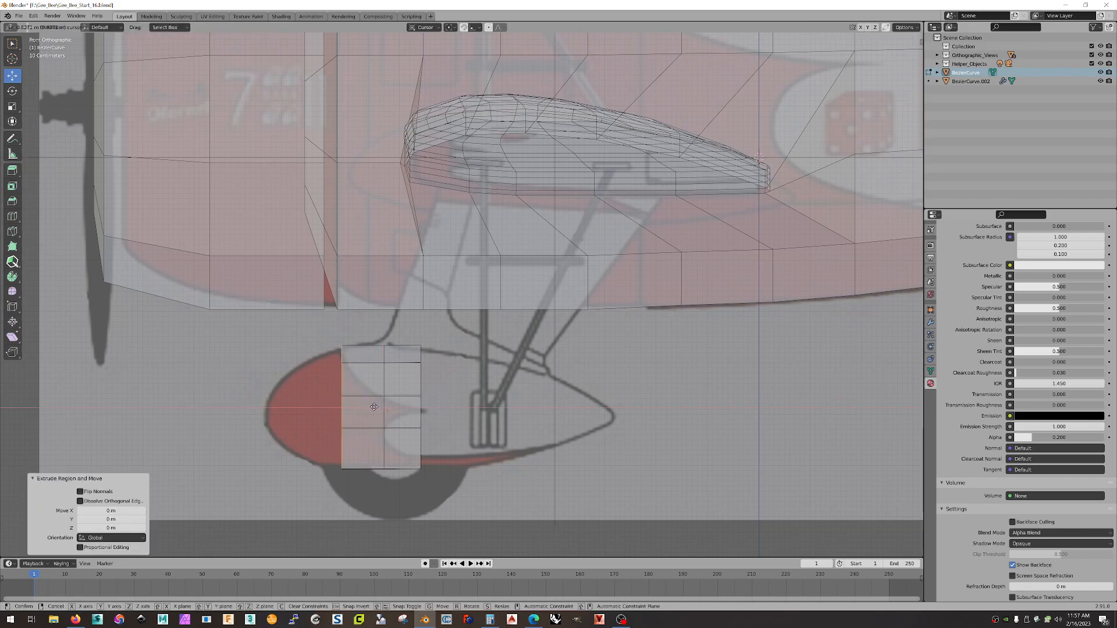
left_click(370, 409)
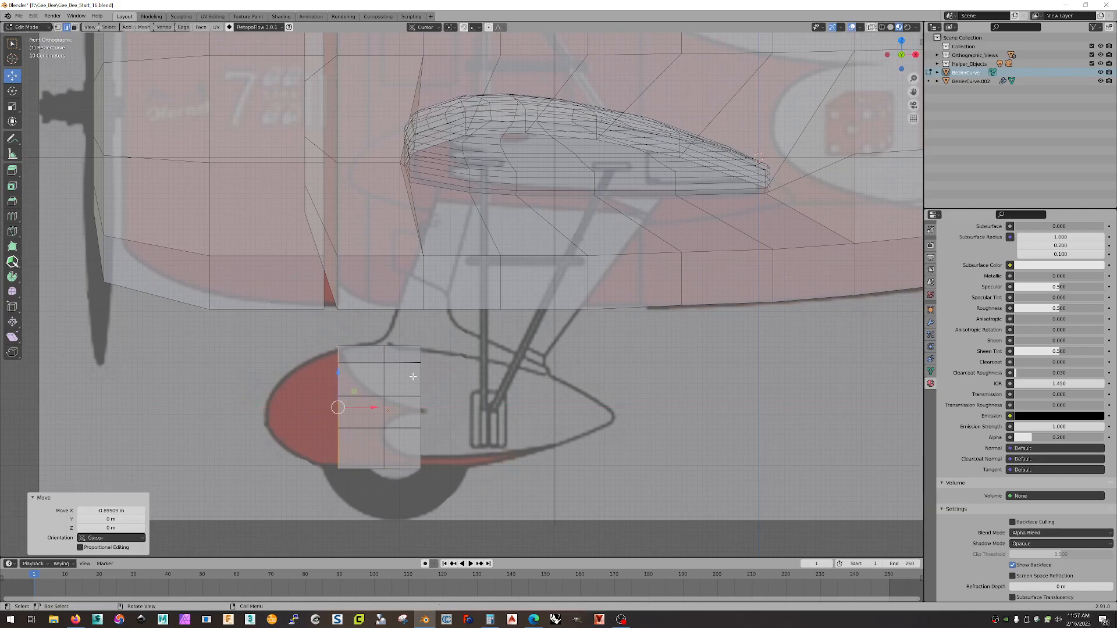
- Scale the extruded front loop to about 0.956 in Z and lower it about 0.034 m to match the reference outline
key("s")
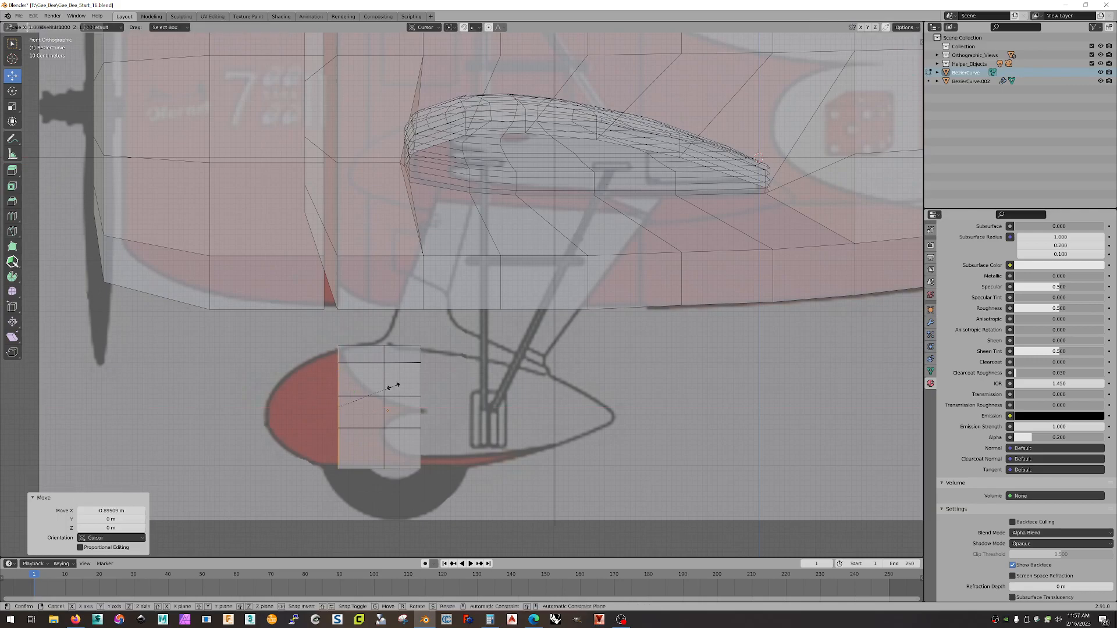
key("z")
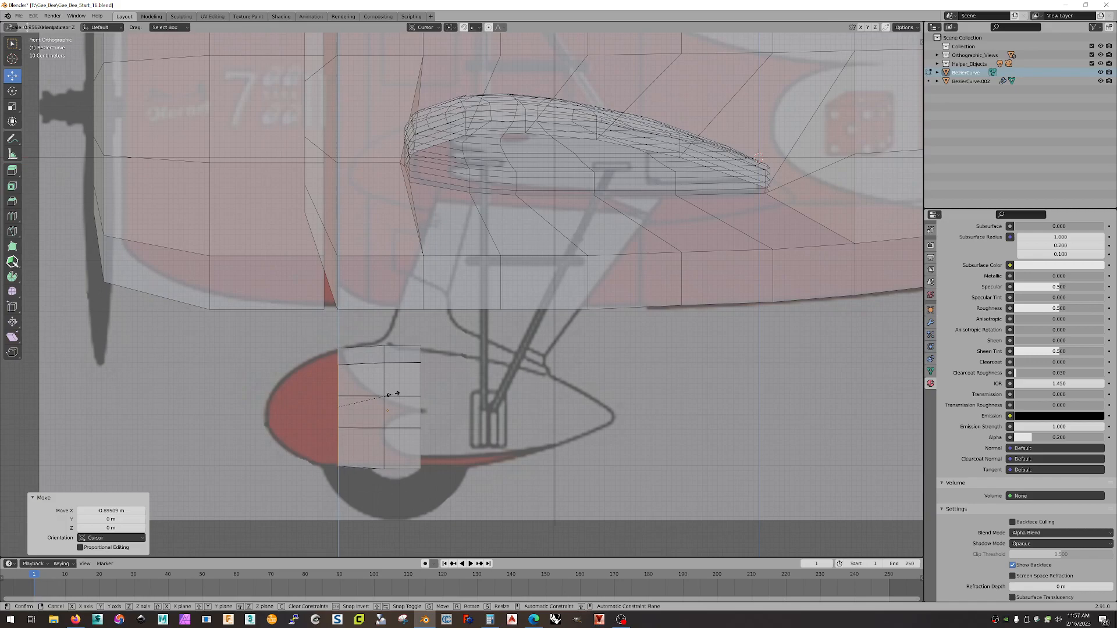
left_click(391, 393)
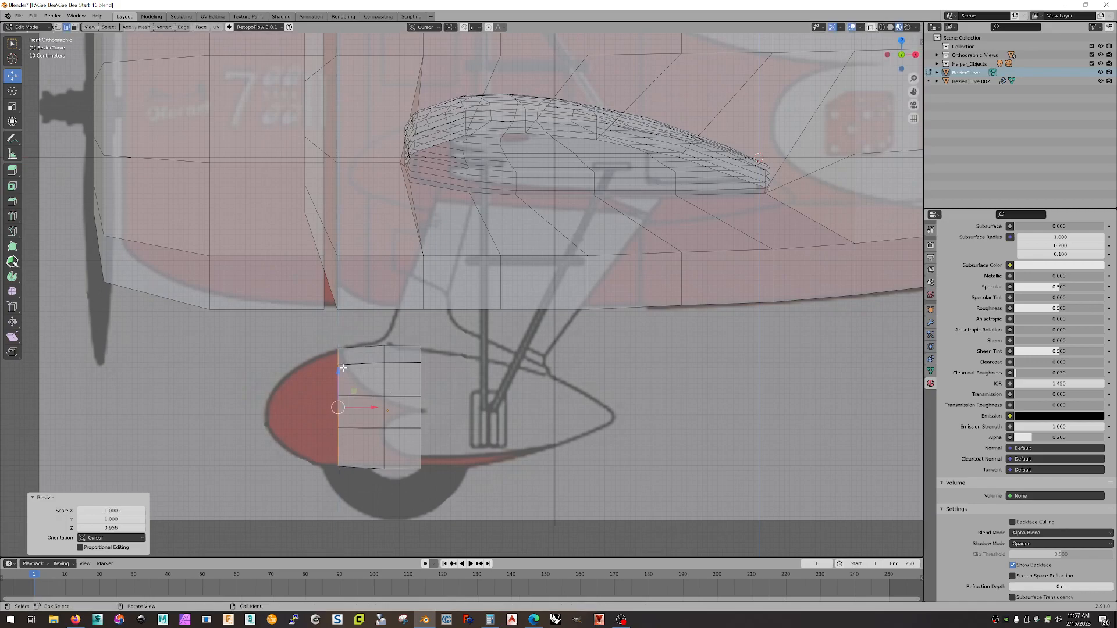
key("g")
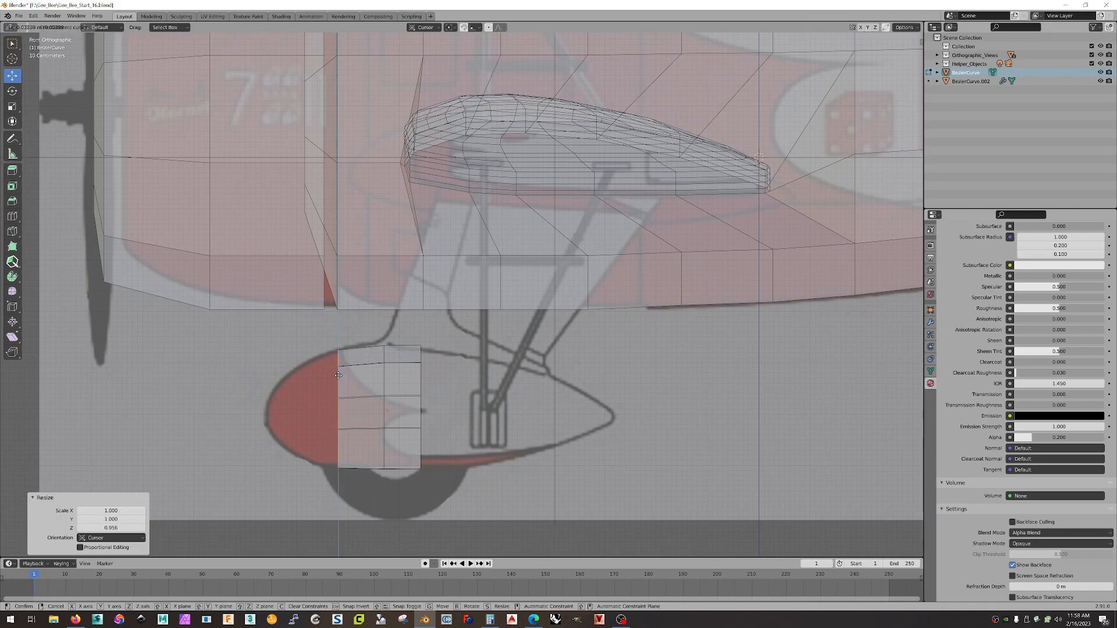
left_click(338, 375)
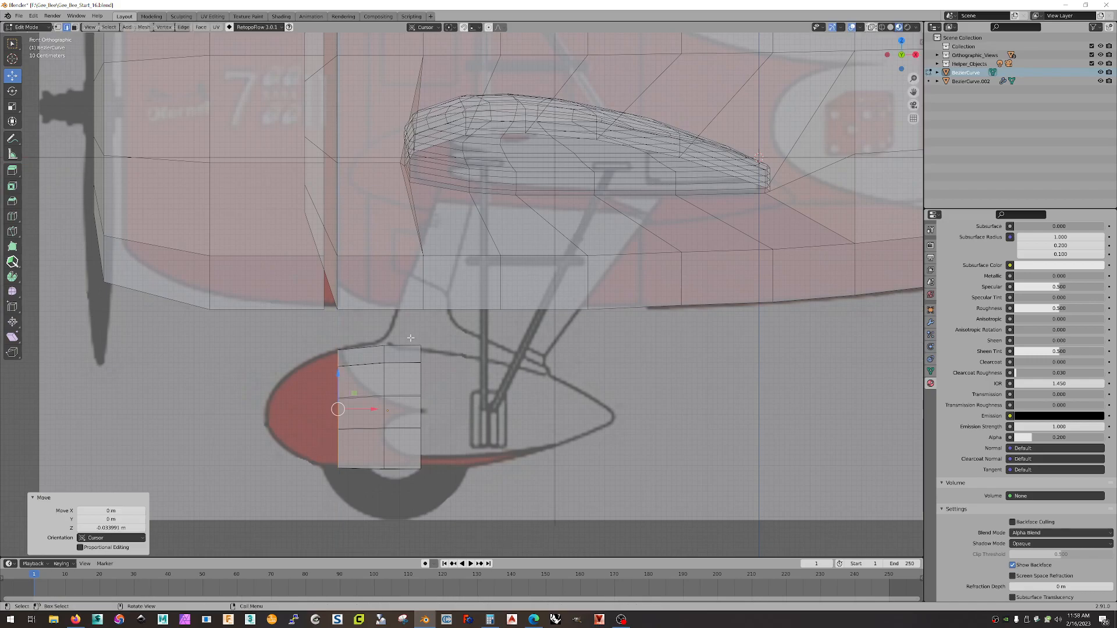
- Extrude the front loop again and move the new loop about -0.793 m along X toward the fairing's nose
key("e")
right_click(380, 372)
left_click_drag(372, 410, 330, 411)
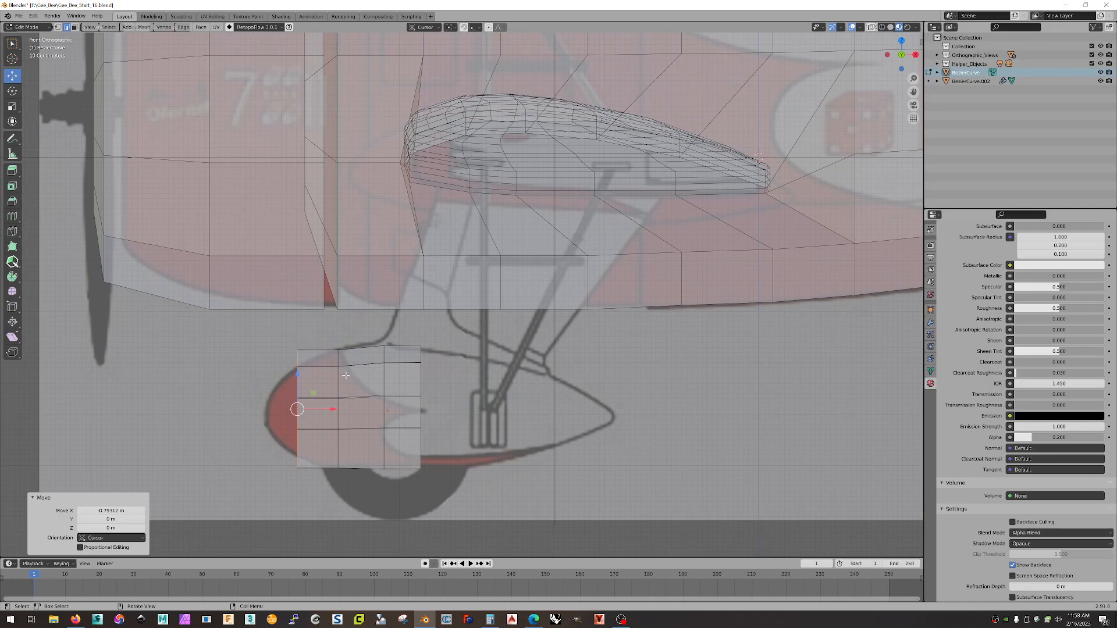
- Scale the new front loop to about 0.751 in Z and lower it about 0.062 m to follow the nose curve
key("s")
key("z")
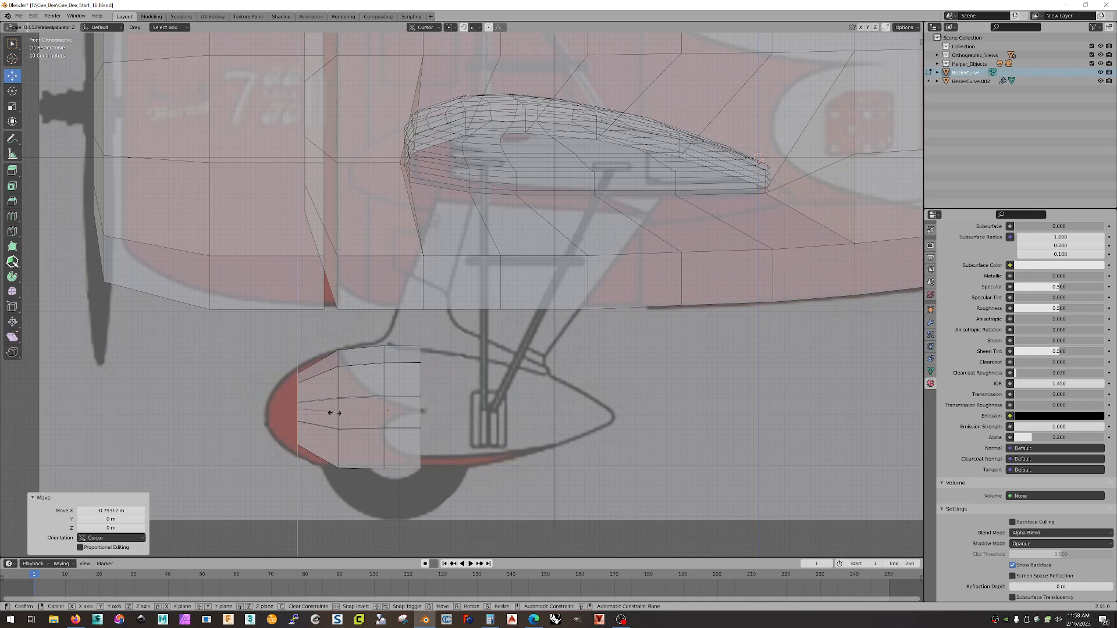
left_click(342, 414)
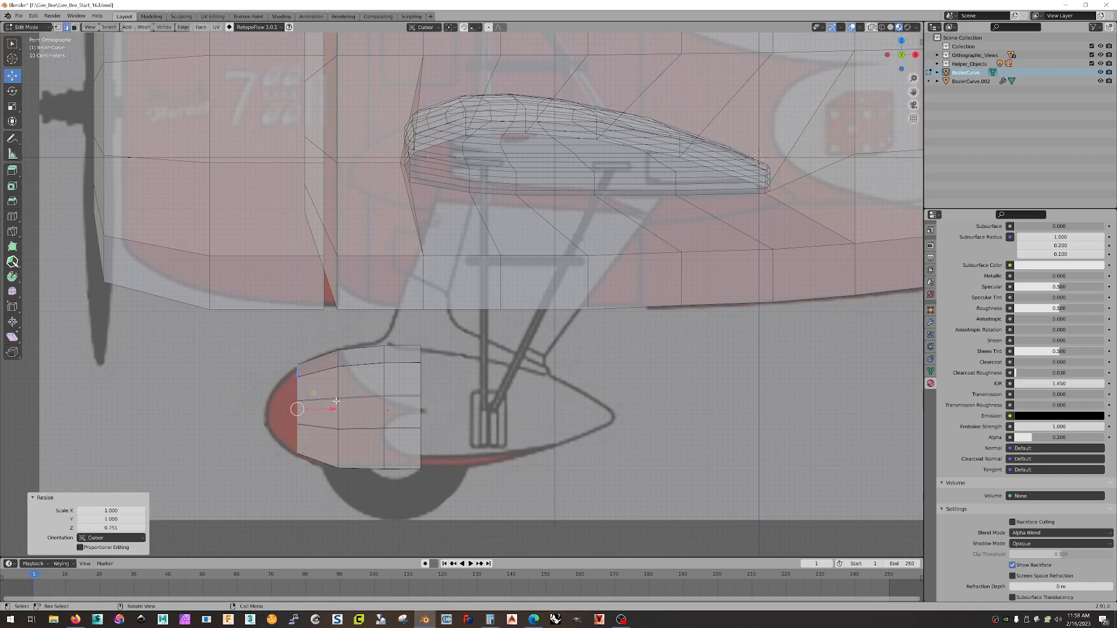
left_click_drag(296, 376, 296, 380)
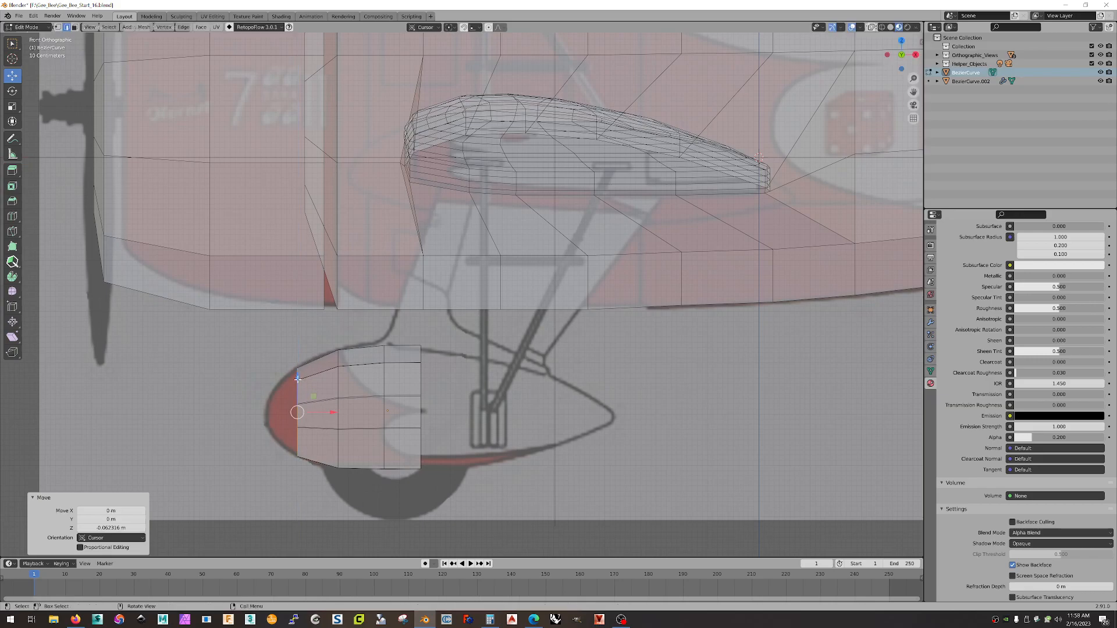
- Extrude the front loop once more and move it about -0.629 m along X to the tip of the fairing's nose
key("e")
right_click(381, 361)
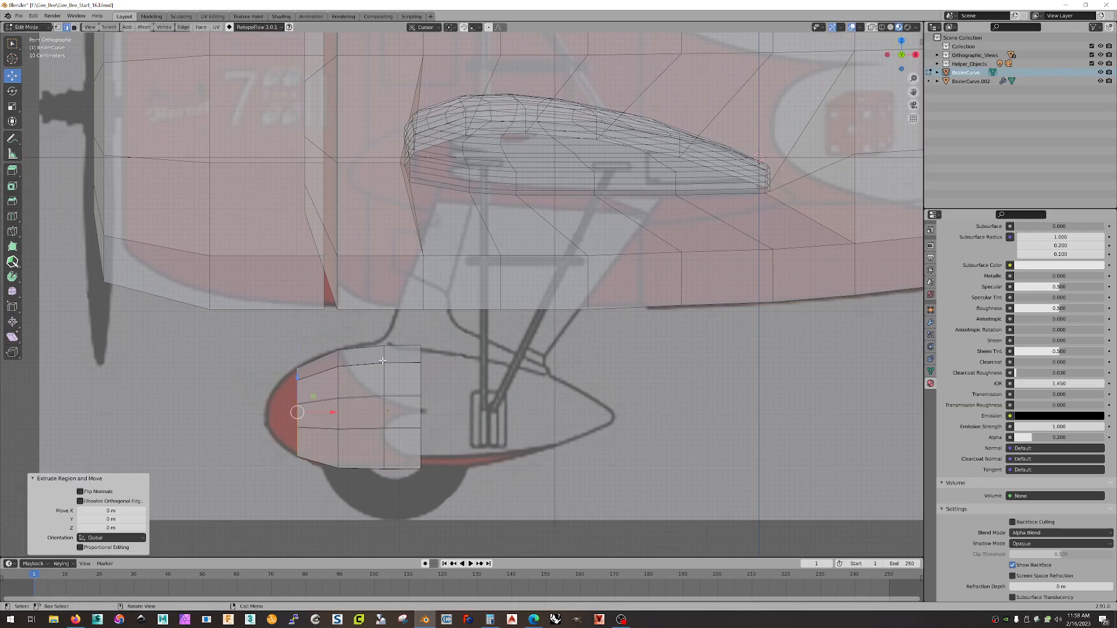
left_click_drag(332, 413, 295, 414)
scroll(297, 432, "up", 3)
middle_click_drag(297, 431, 492, 317, "shift")
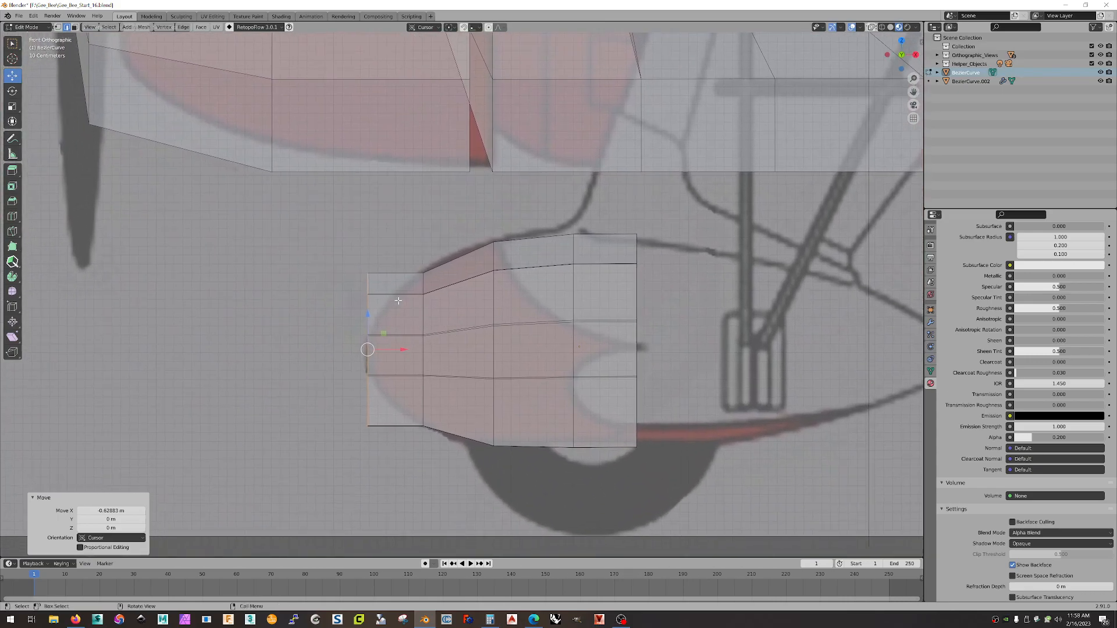
- Move the nose loop's upper vertices back onto the reference outline, shifting the topmost about 0.42 m in X and -0.15 m in Z
key("1")
left_click_drag(357, 283, 403, 290)
left_click(369, 274)
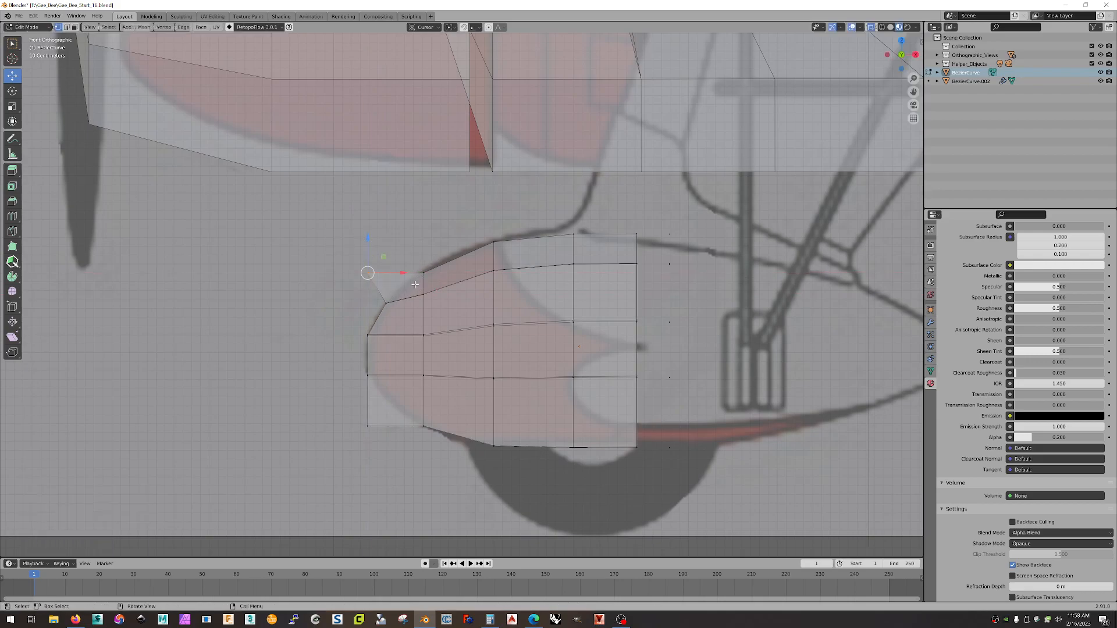
left_click_drag(386, 258, 422, 270)
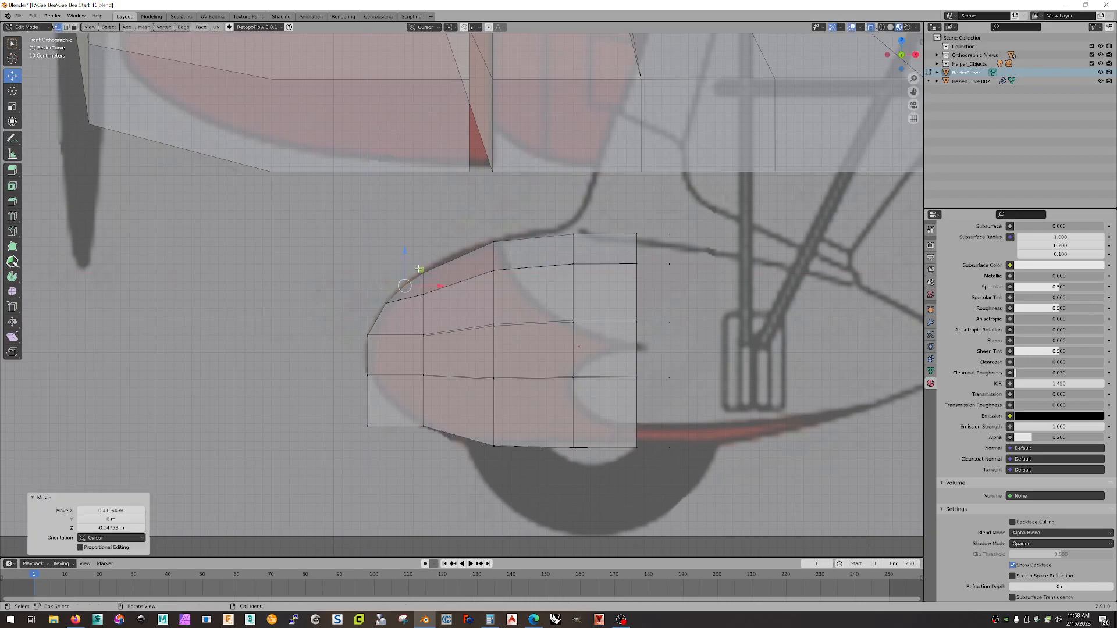
- Move the nose loop's bottom vertex about 0.28 m in X and 0.23 m in Z, and nudge the vertex behind it onto the outline
left_click(390, 432)
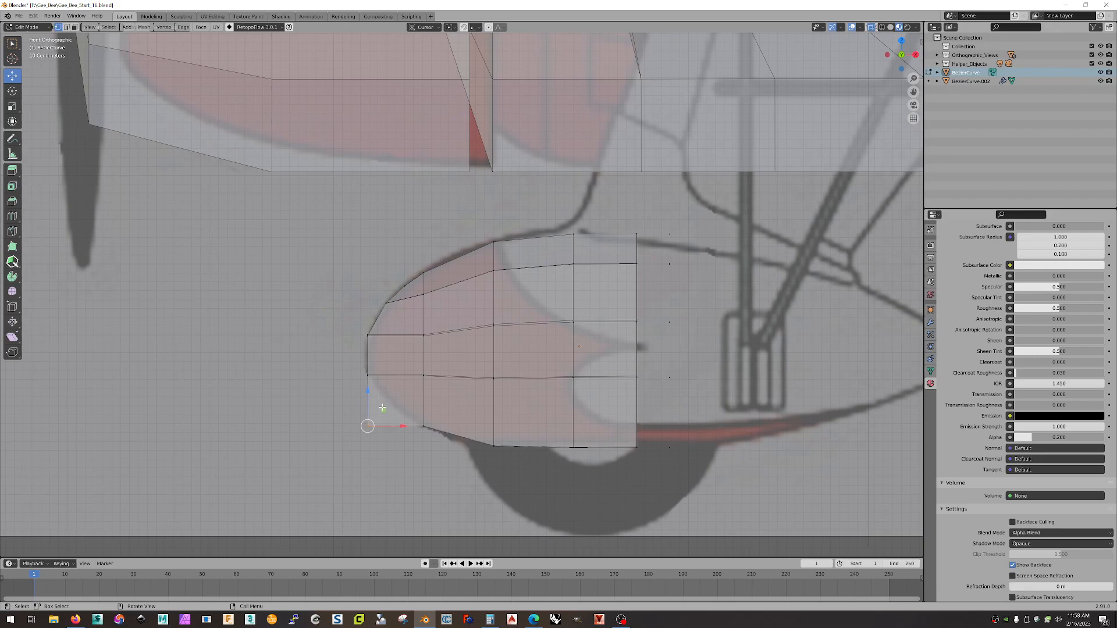
key("g")
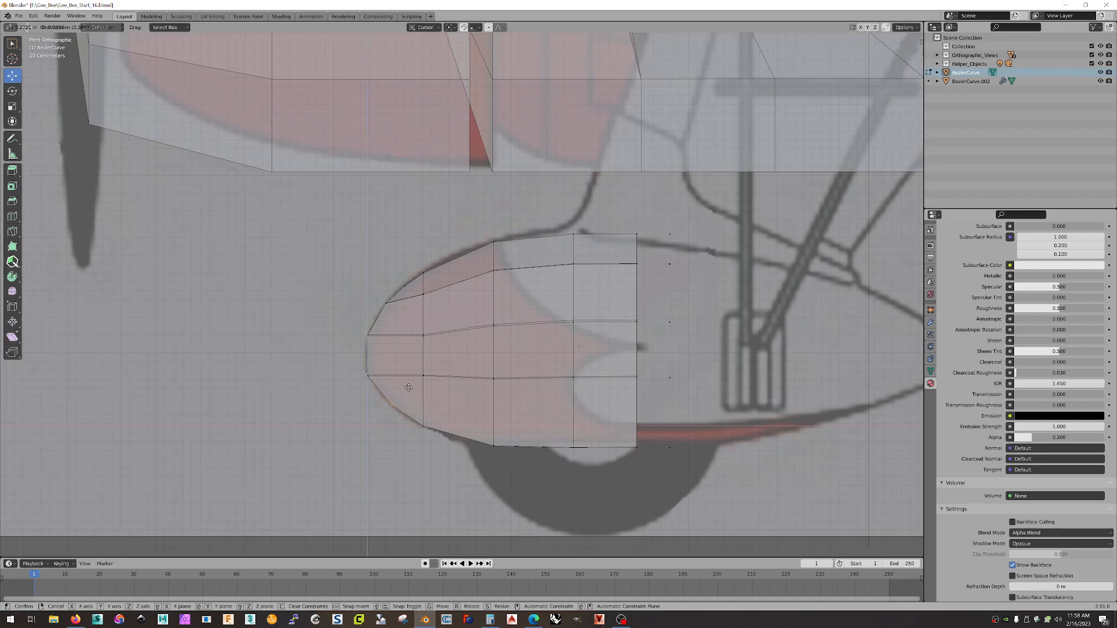
left_click(411, 388)
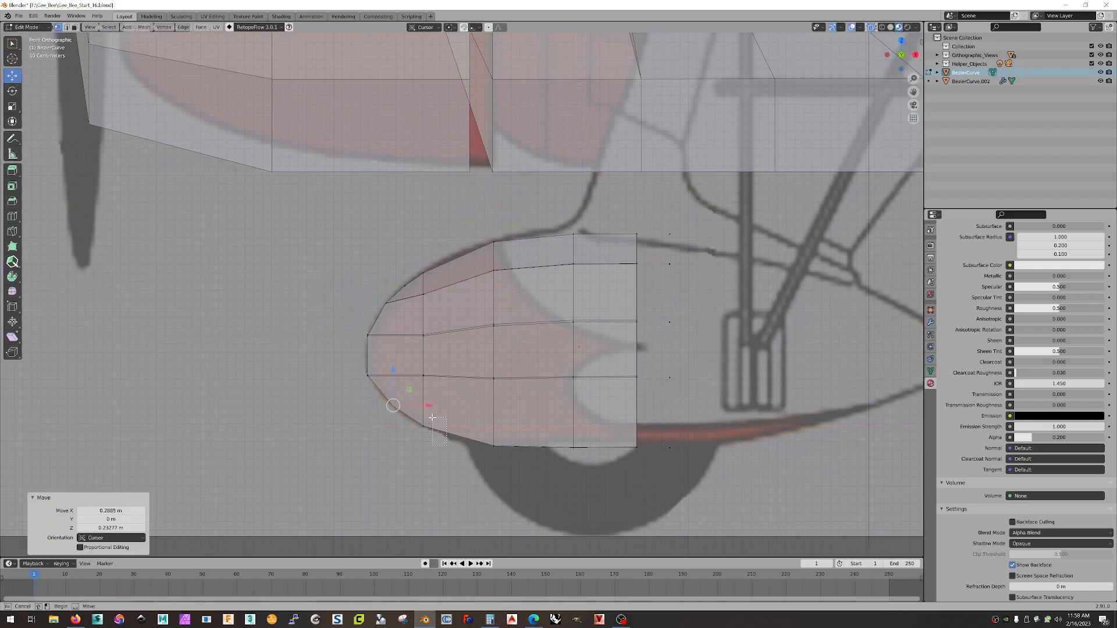
left_click(414, 417)
left_click_drag(439, 411, 438, 411)
- Fine-tune the nose's lower tip vertex by about -0.02 m in X and 0.03 m in Z, and realign the bottom vertex with the outline
left_click(367, 376)
left_click_drag(385, 361, 382, 355)
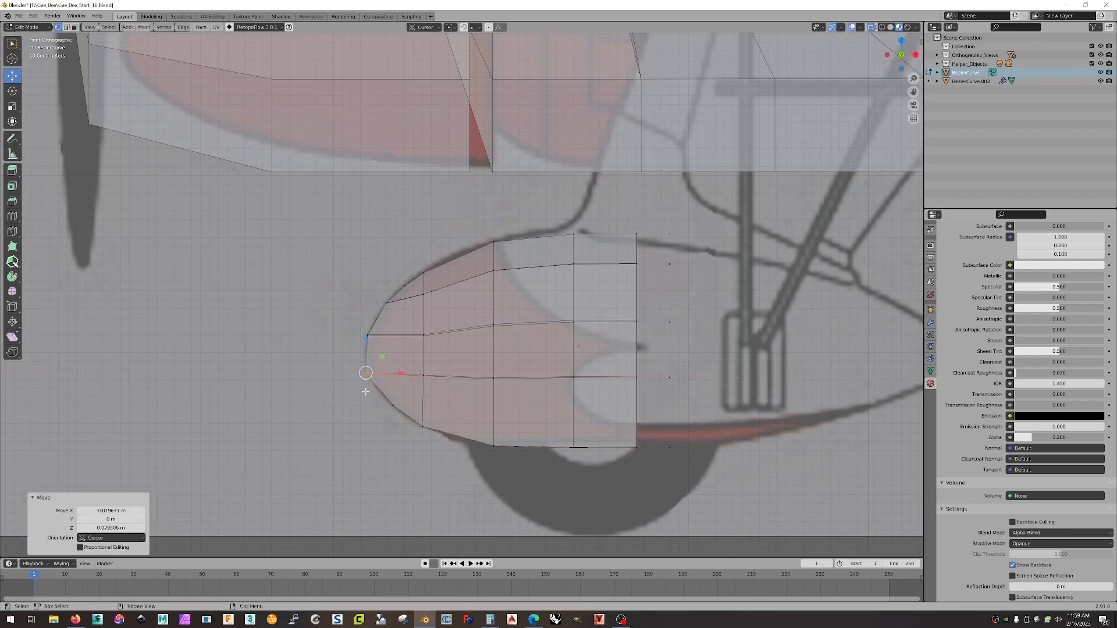
key("g")
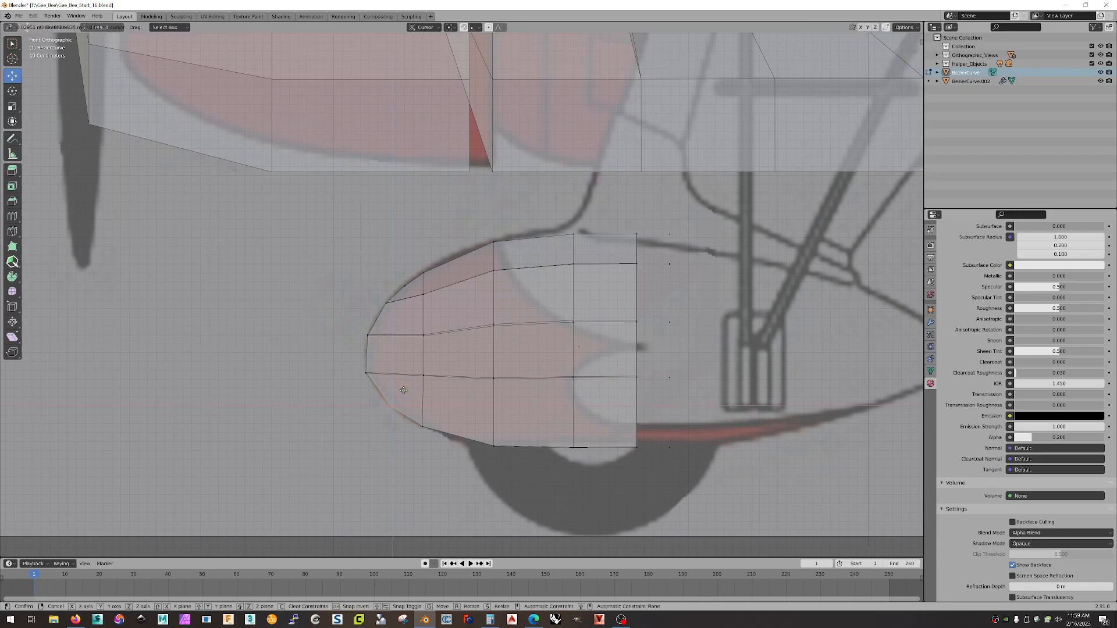
left_click(404, 391)
- Reposition the two vertices on the nose's upper front curve to follow the reference outline
left_click(363, 332)
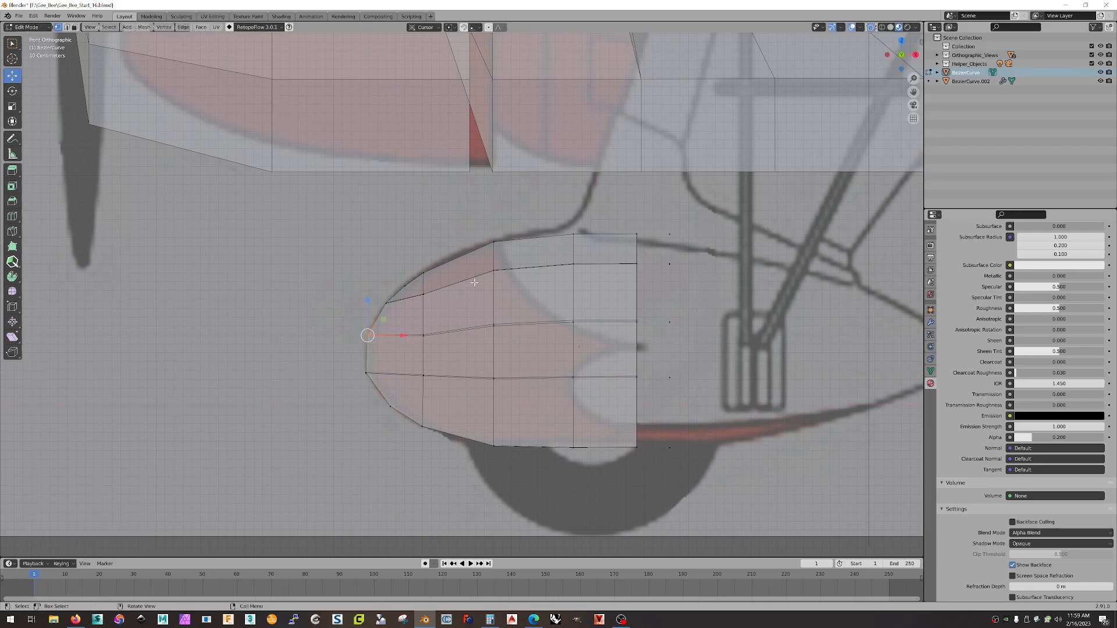
key("g")
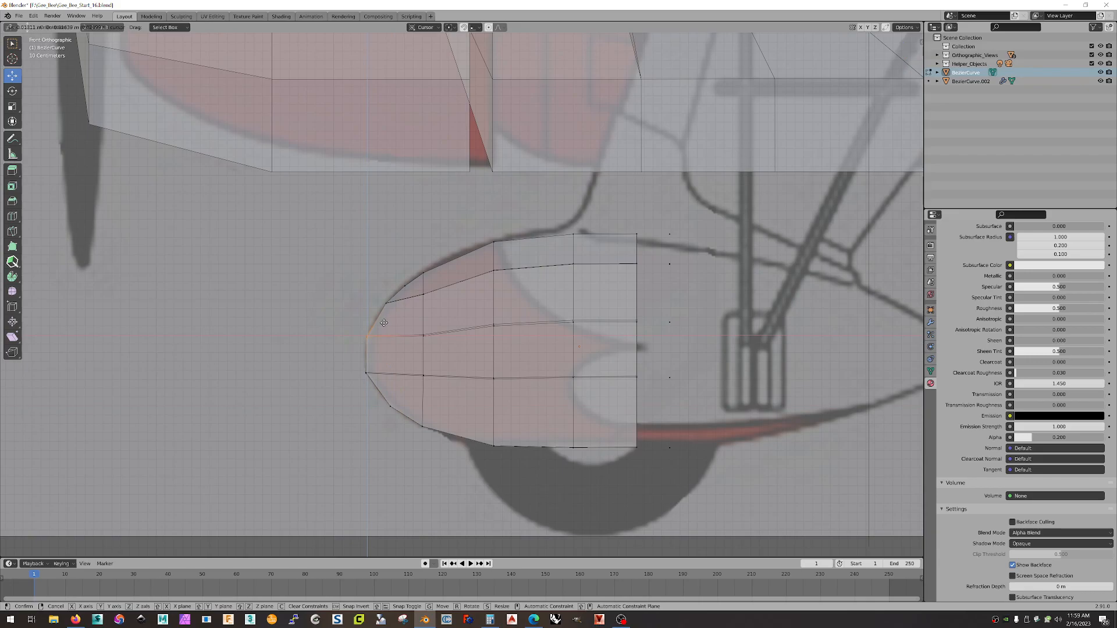
left_click(379, 311)
left_click(386, 303)
key("g")
left_click(399, 291)
- Adjust the heights of the top vertices on the second and third loops from the nose, lowering the third's about 0.007 m
left_click(423, 272)
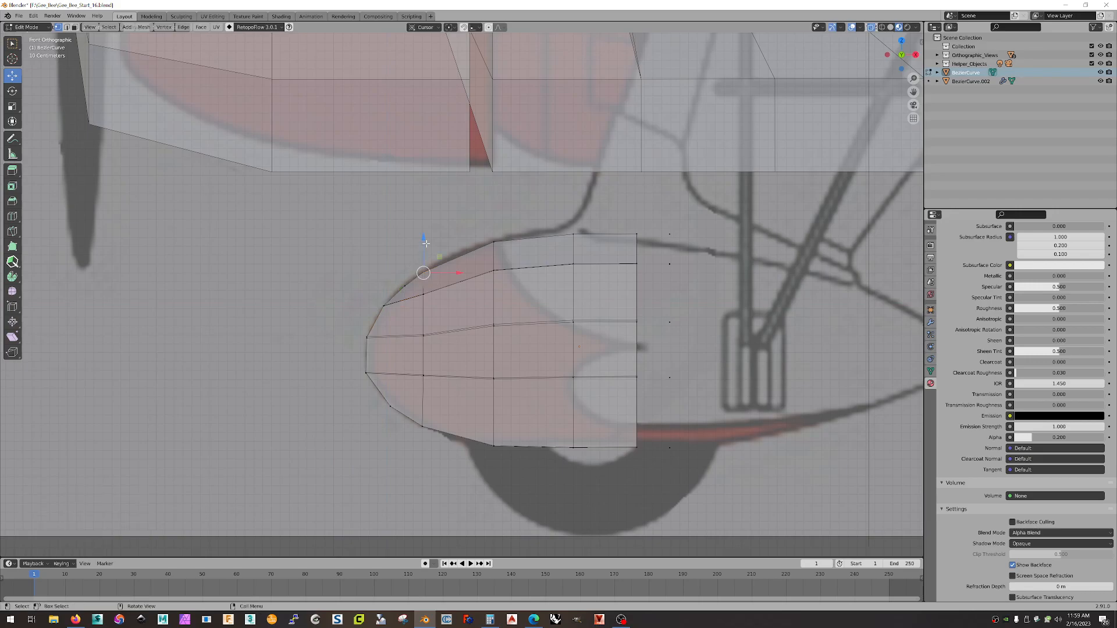
left_click_drag(424, 237, 424, 236)
left_click(489, 224)
left_click_drag(494, 206, 494, 206)
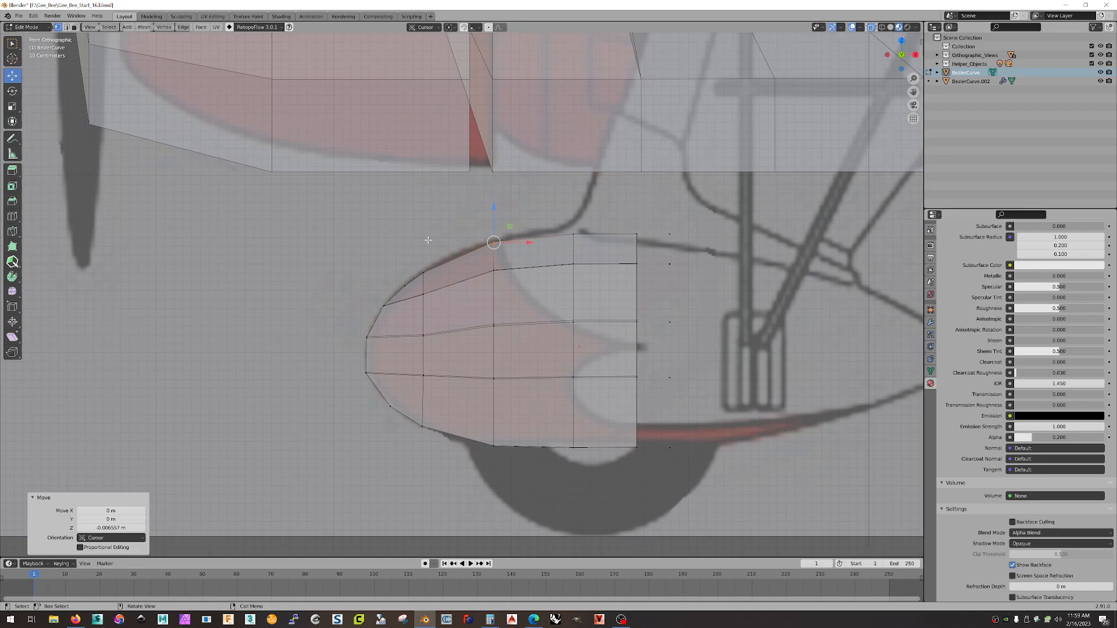
- Add a single loop cut around the fairing between the second and third loops from the nose
left_click(67, 28)
right_click(457, 285)
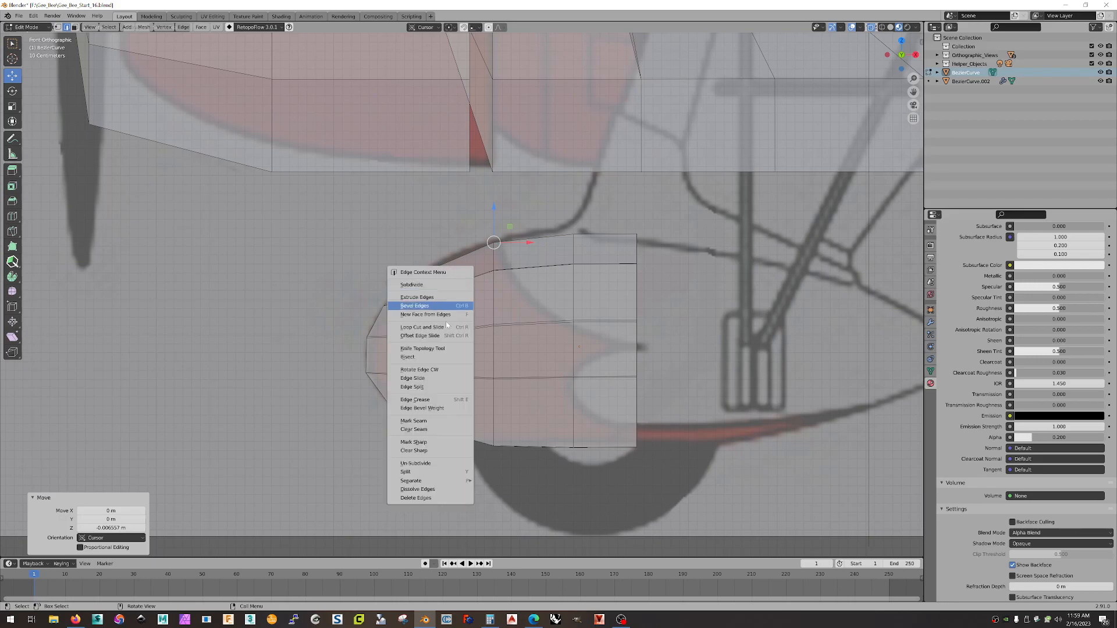
left_click(422, 327)
left_click(455, 290)
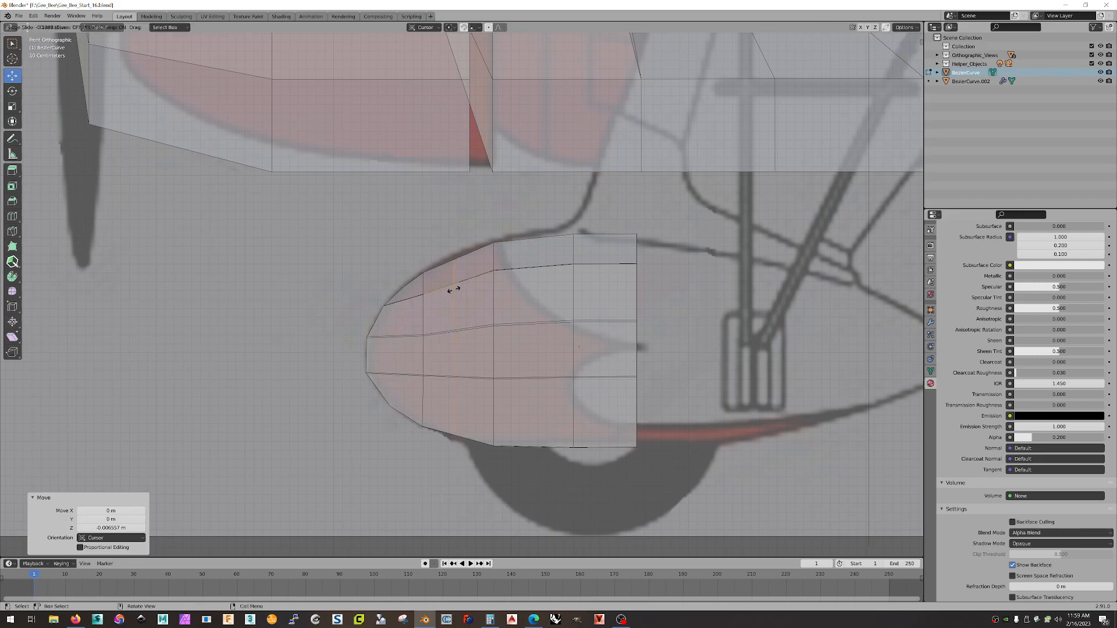
left_click(457, 291)
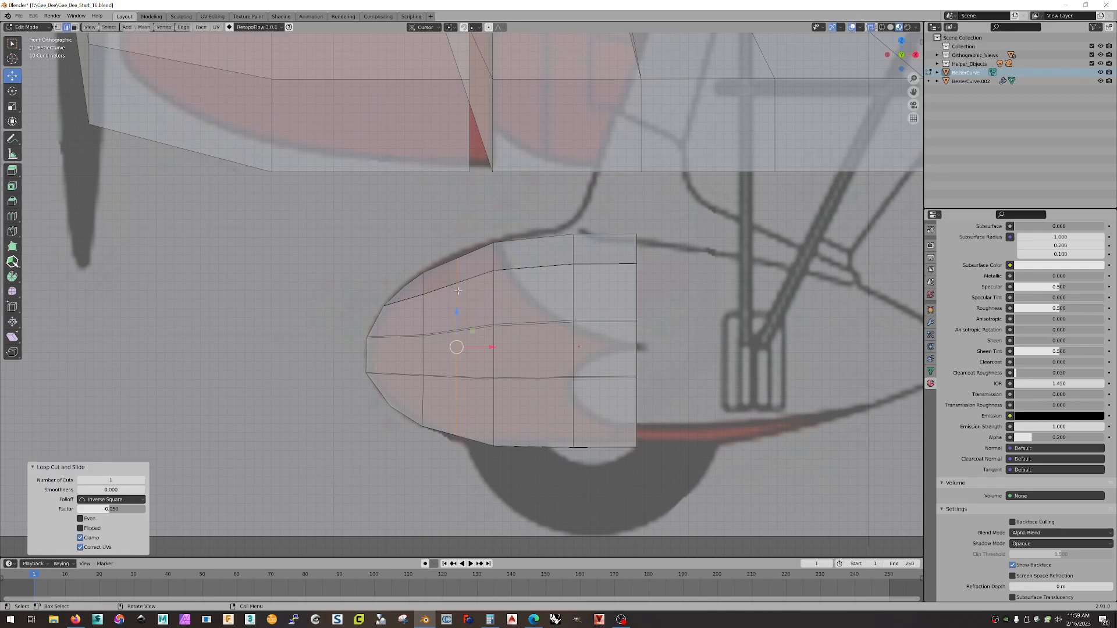
- Scale the newly cut loop on the wheel fairing by about 1.028 in Z to meet the reference outline
key("s")
key("z")
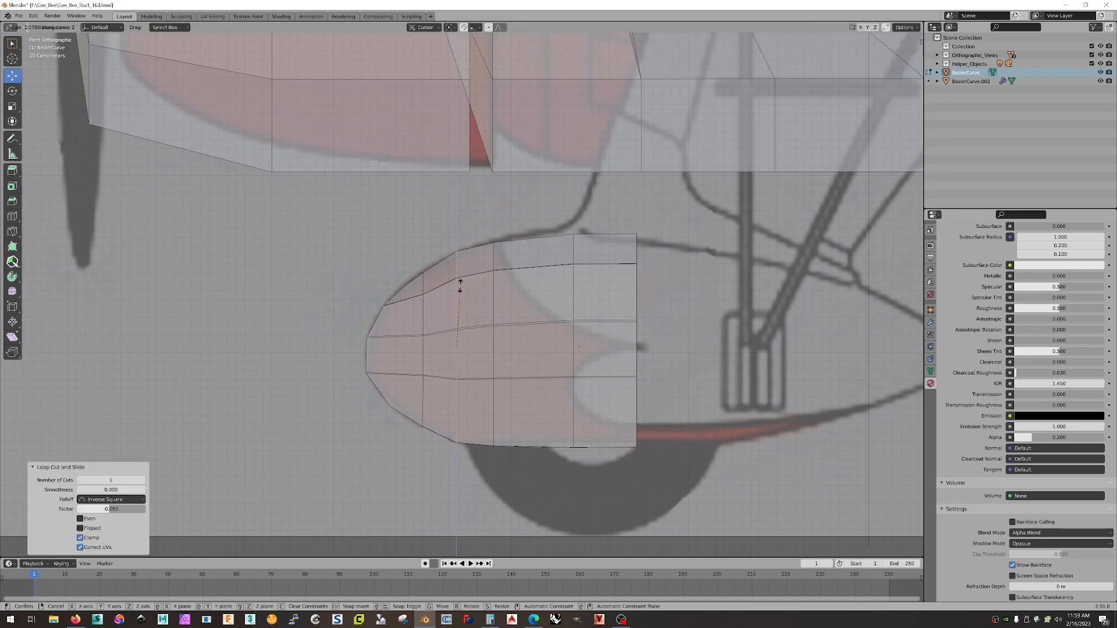
left_click(458, 284)
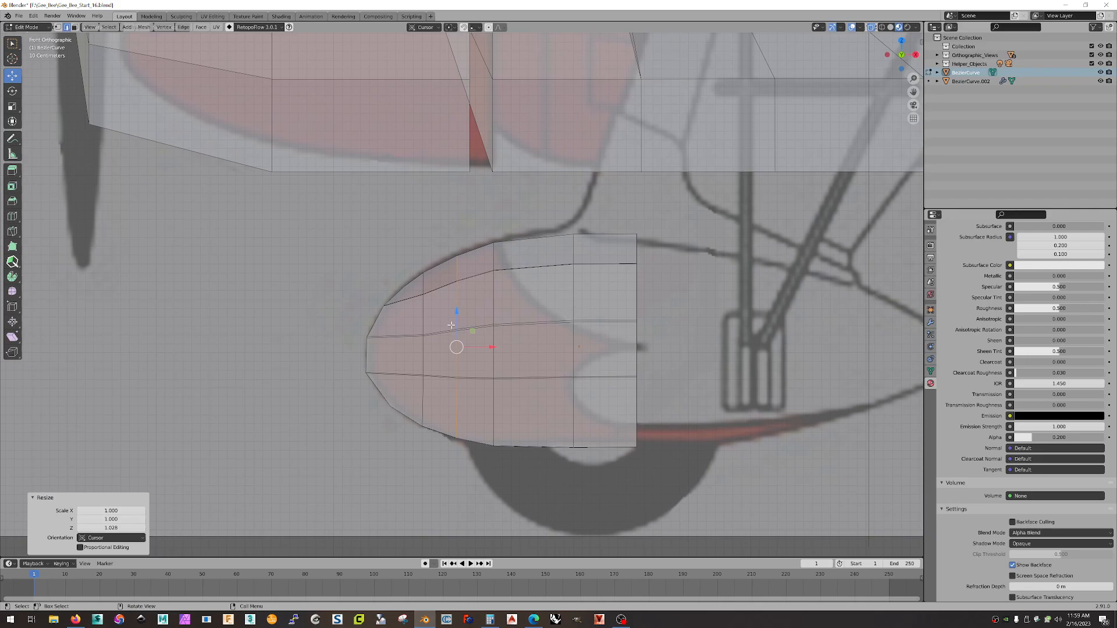
- Edge-slide the fairing's second loop from the nose slightly forward and check it in 3D before restoring the front view
left_click(423, 314, "alt")
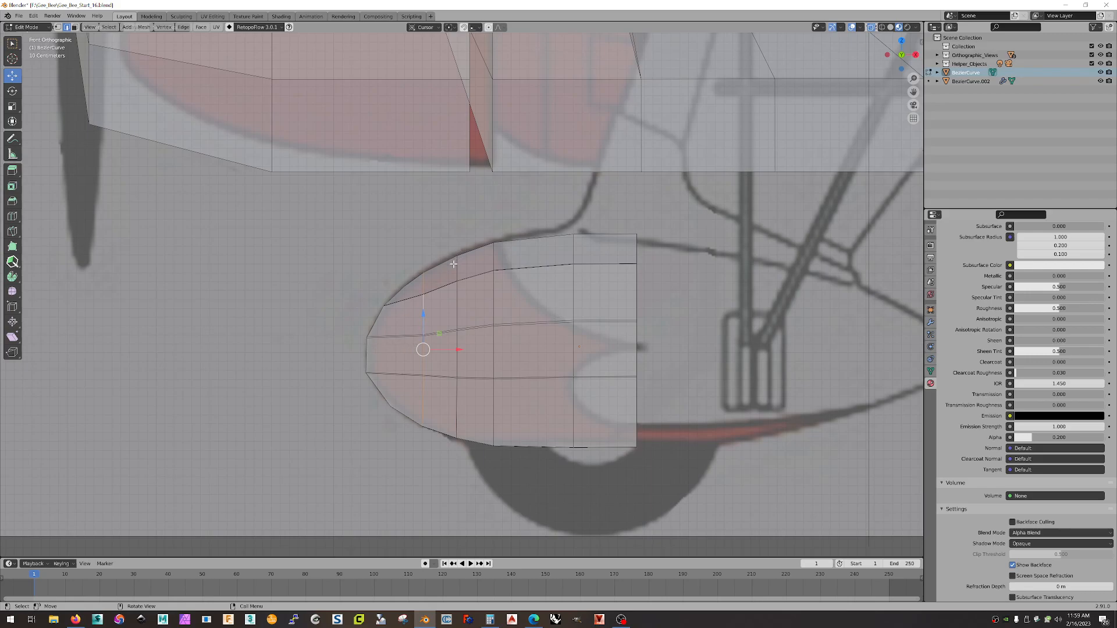
right_click(430, 286)
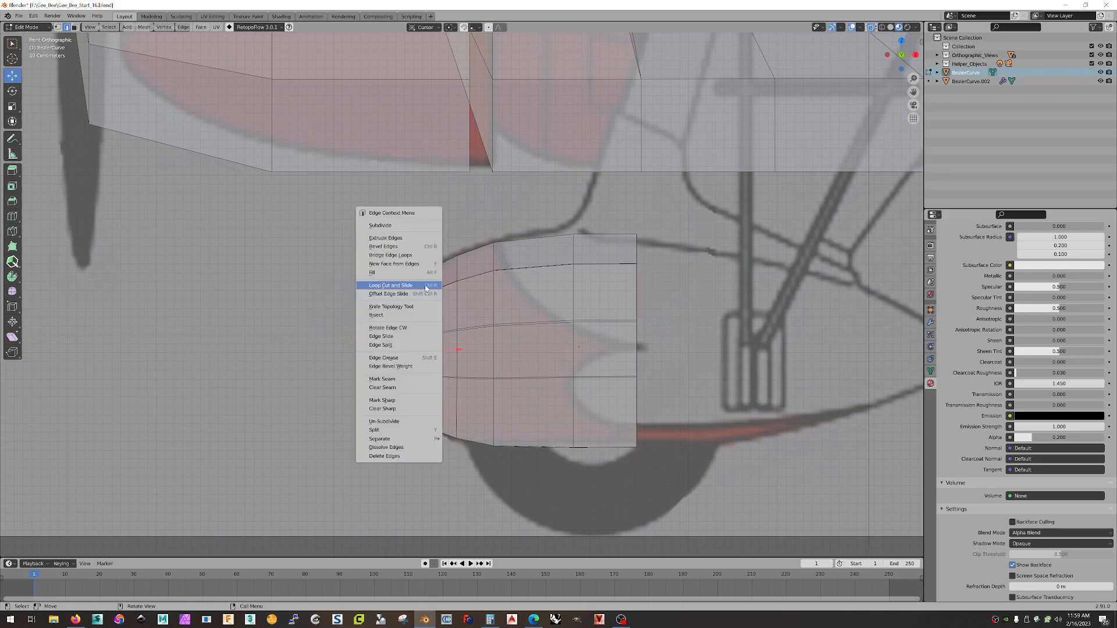
left_click(398, 336)
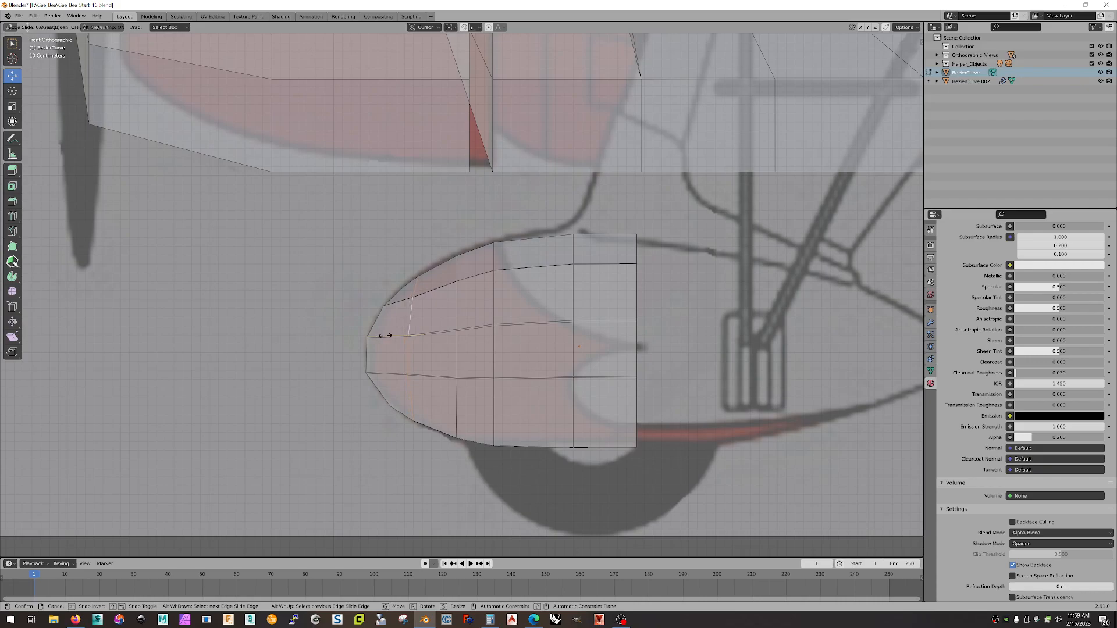
left_click(385, 336)
middle_click_drag(360, 261, 498, 327)
left_click(900, 61)
- Scale the fairing's open rear edge loop to about 0.976 in Z and lower it about 0.03 m
middle_click_drag(733, 250, 536, 239, "shift")
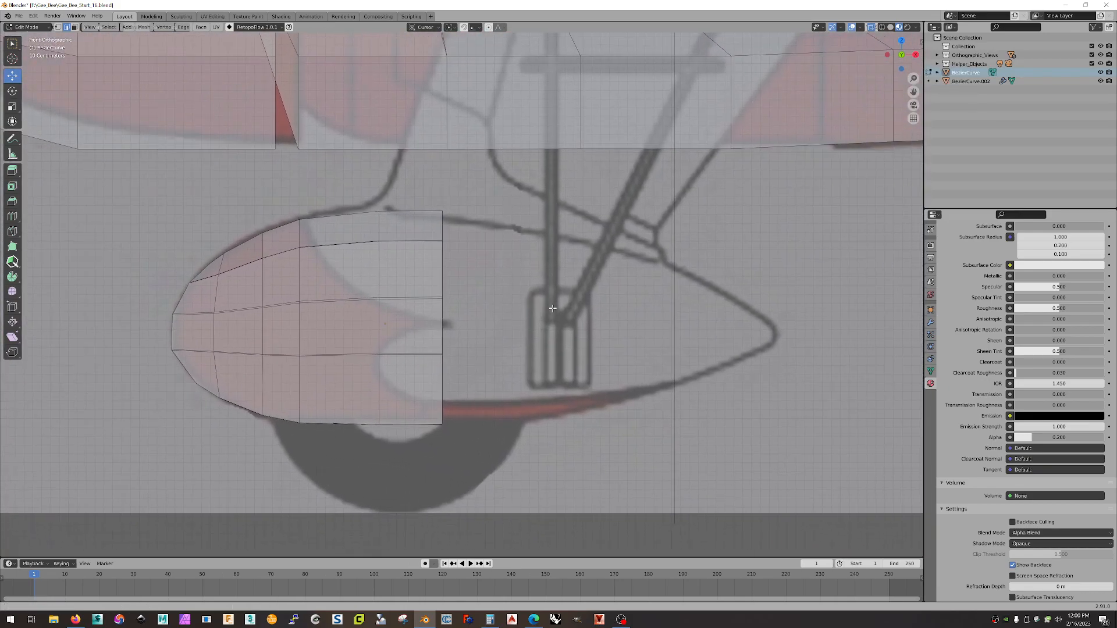
left_click(442, 231, "alt")
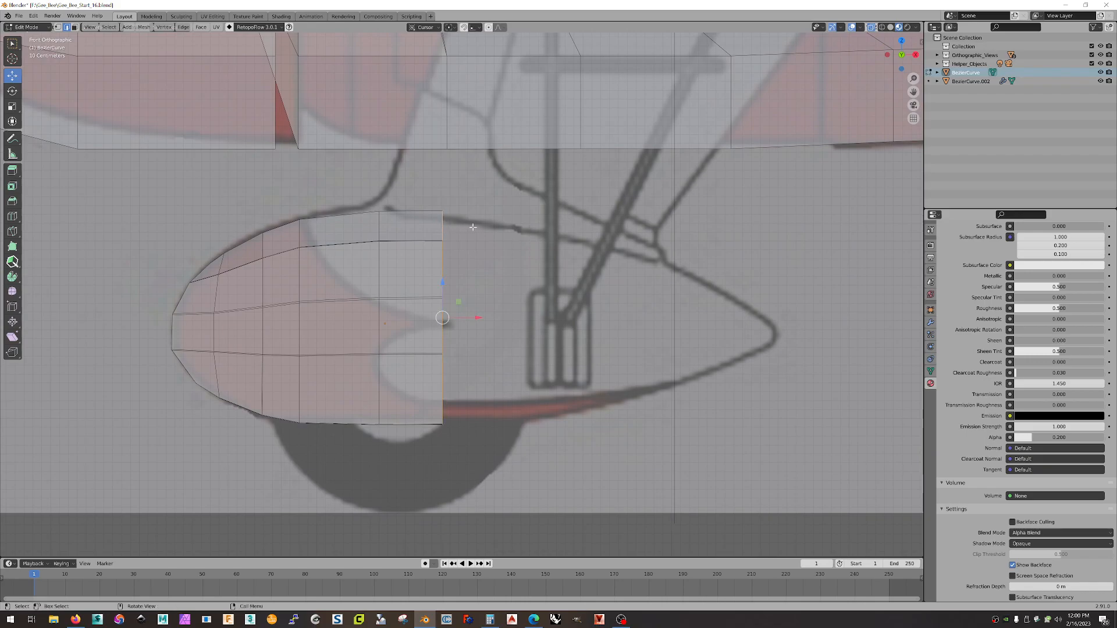
key("s")
key("z")
key("z")
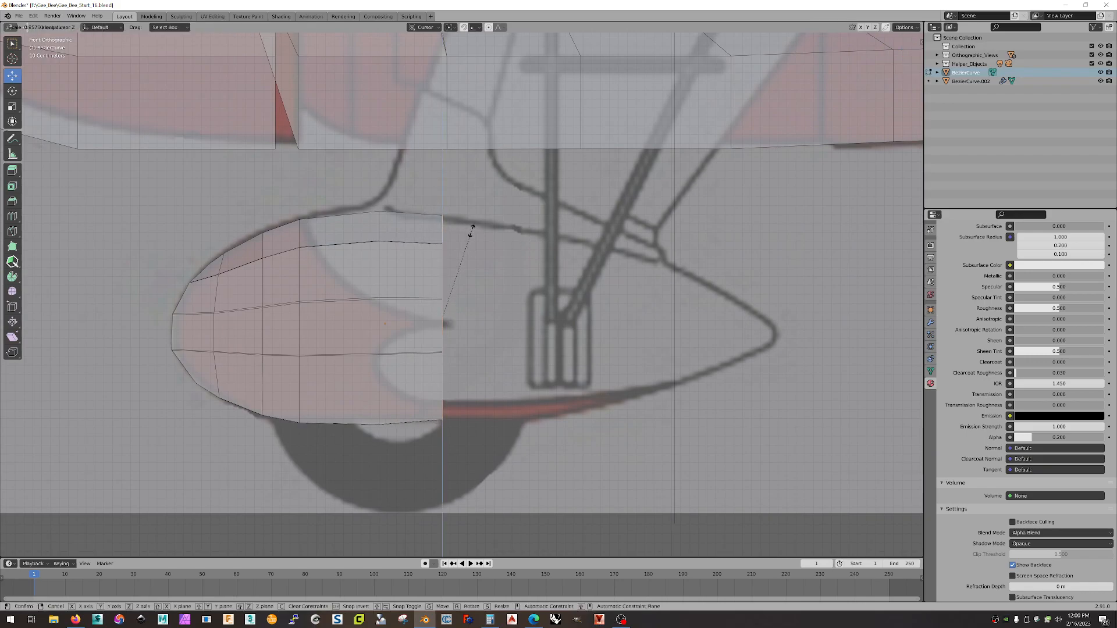
left_click(472, 230)
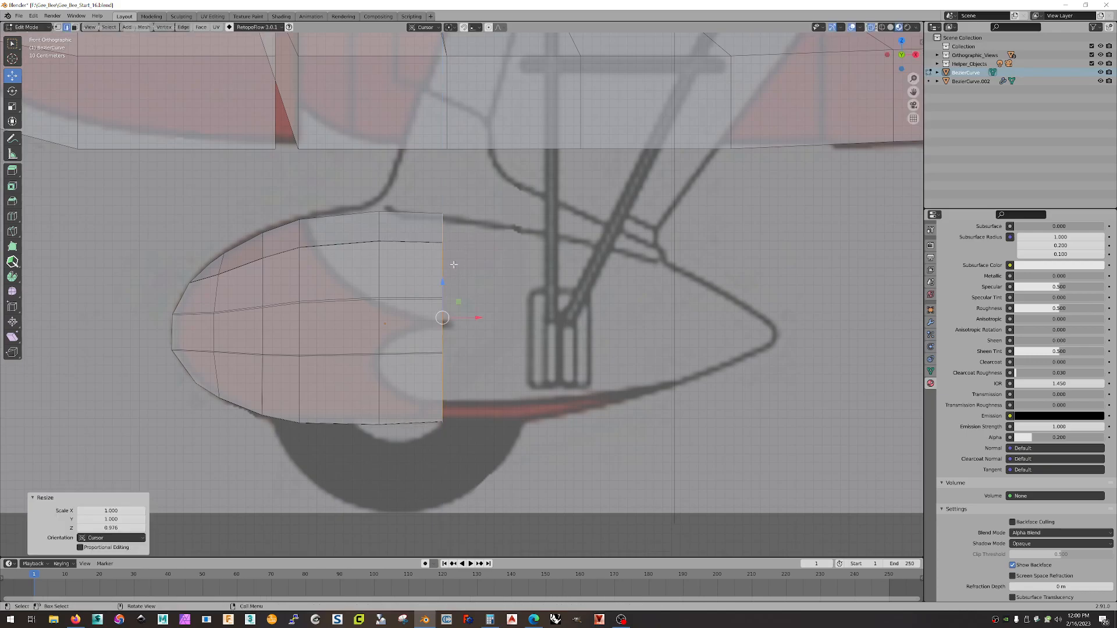
left_click_drag(442, 282, 443, 286)
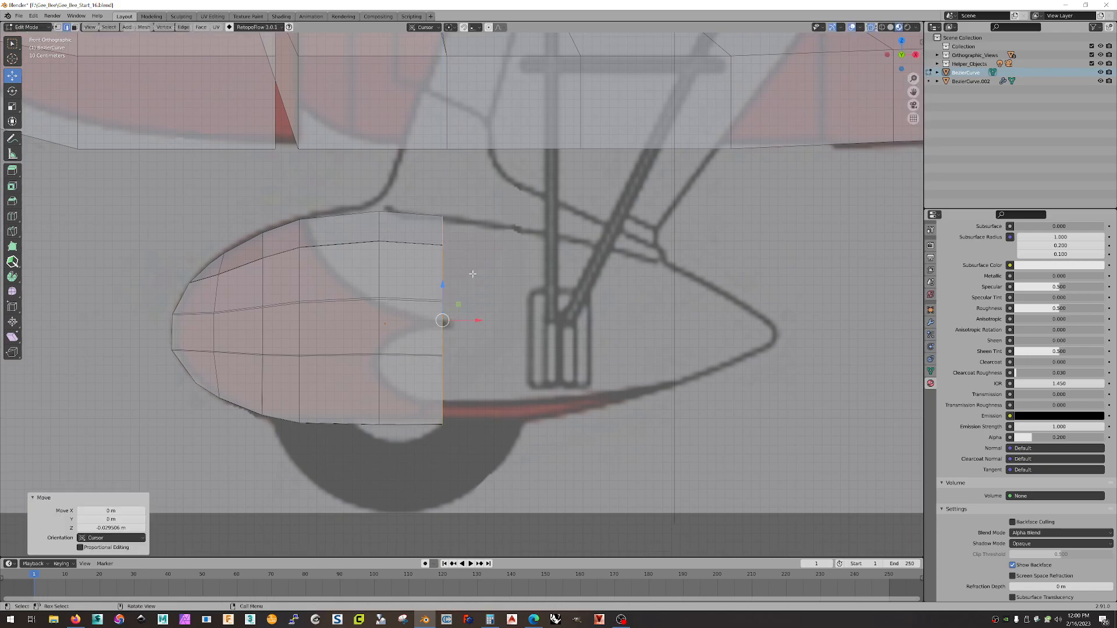
- Extrude the fairing's rear edge loop toward the tail by about 1.03 m in X
key("e")
right_click(522, 252)
left_click_drag(477, 320, 561, 319)
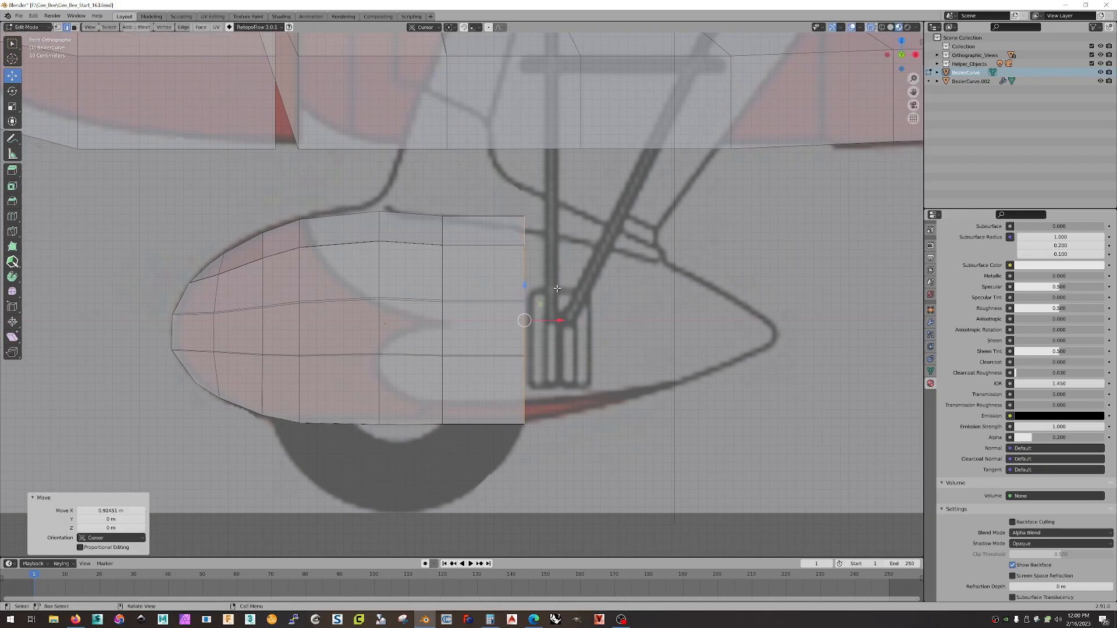
scroll(557, 291, "down", 3)
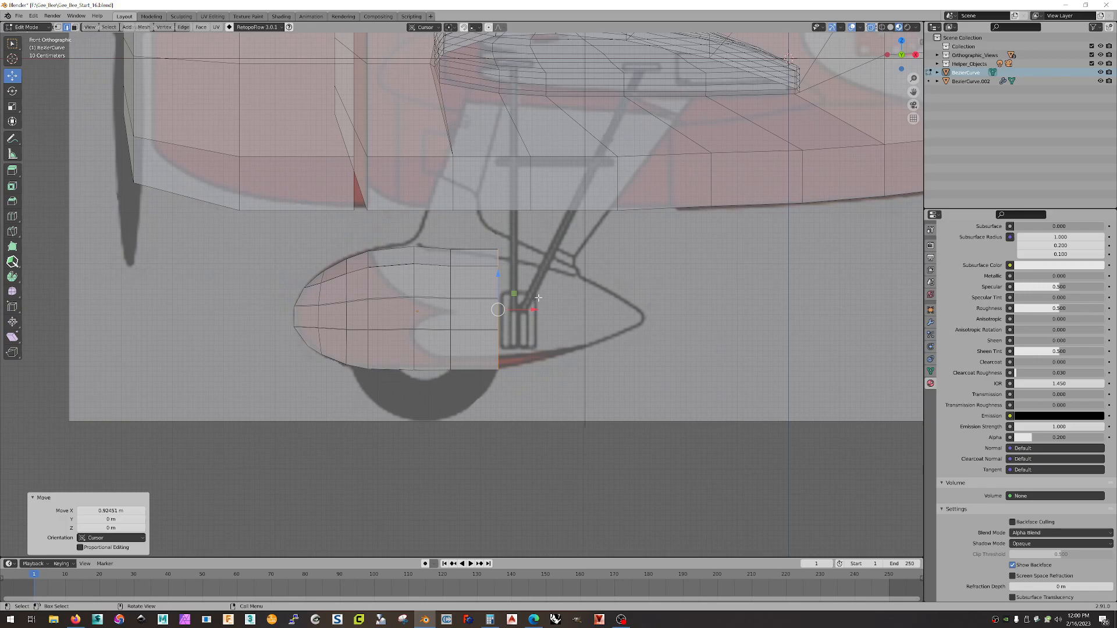
left_click_drag(534, 310, 541, 310)
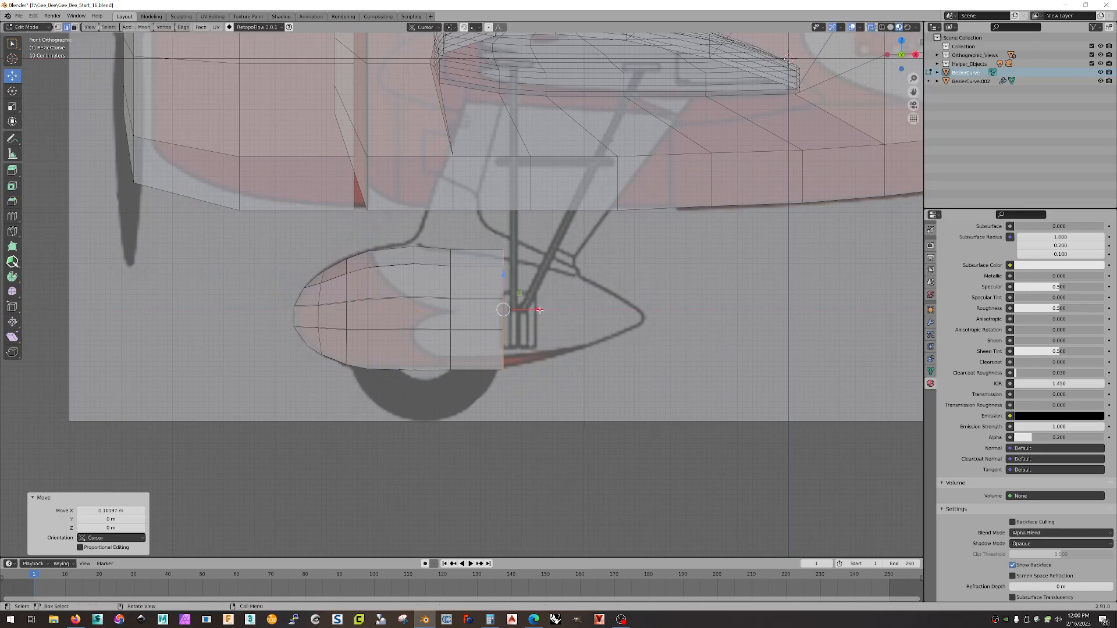
- Scale the extruded rear loop to about 0.88 in Z and lower it about 0.05 m
key("s")
key("z")
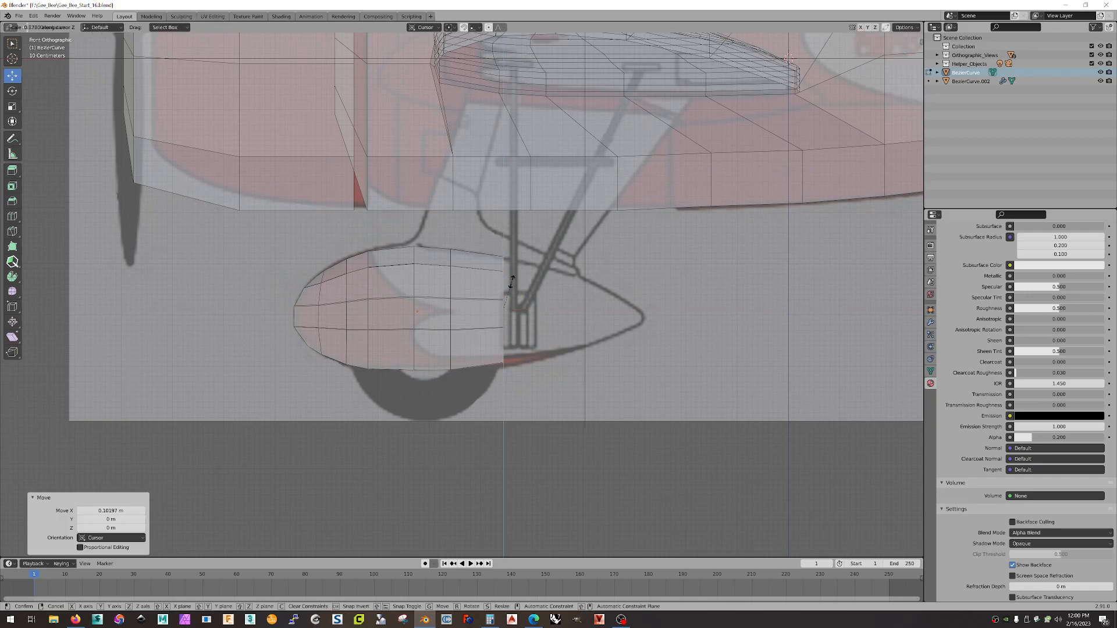
left_click(513, 282)
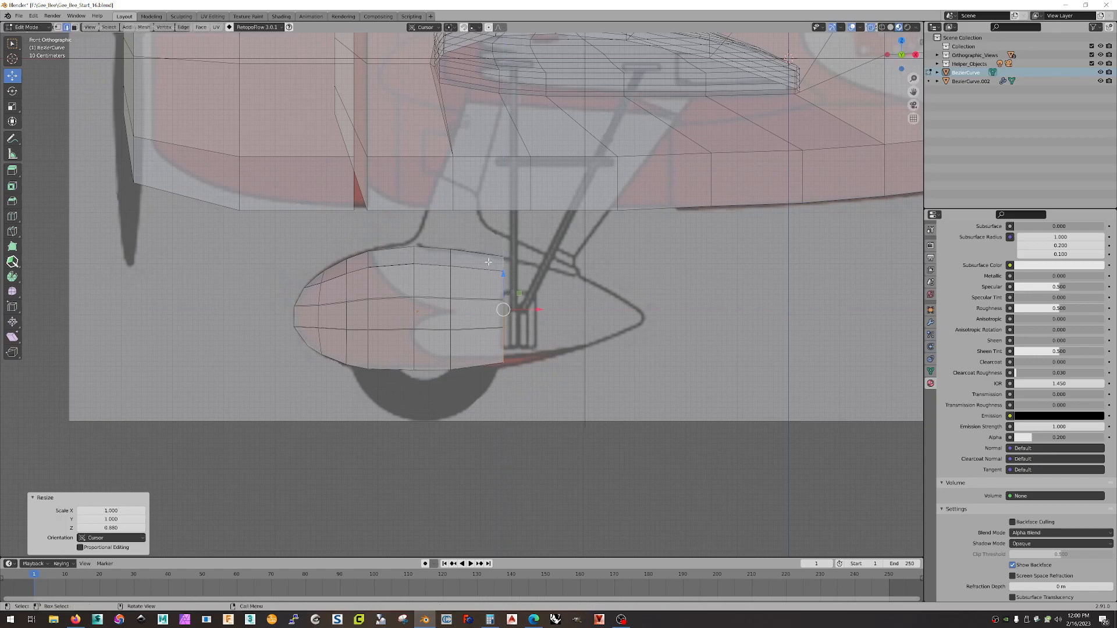
left_click_drag(503, 274, 503, 277)
- Extrude the rear loop another 1.167 m in X and scale it down in Z to match the tapering outline
key("g")
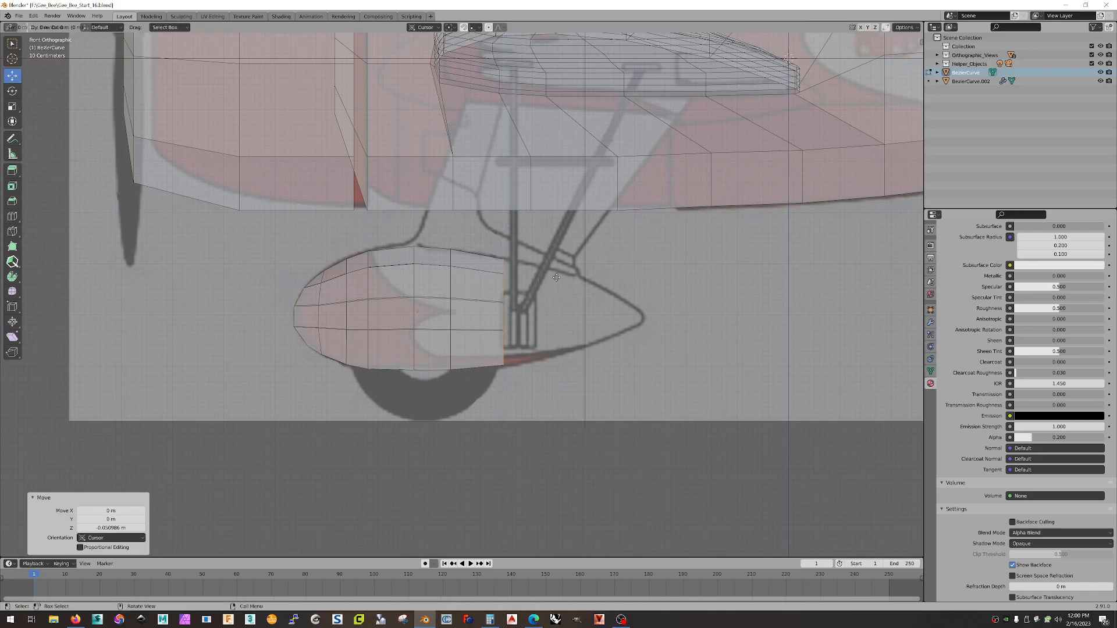
right_click(556, 278)
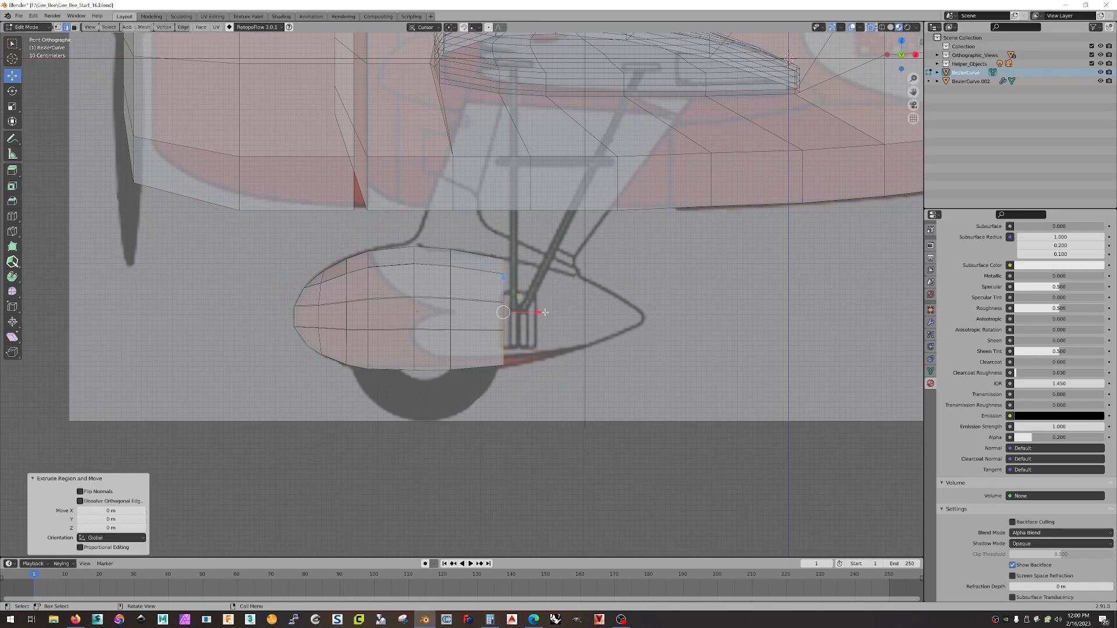
left_click_drag(545, 313, 601, 314)
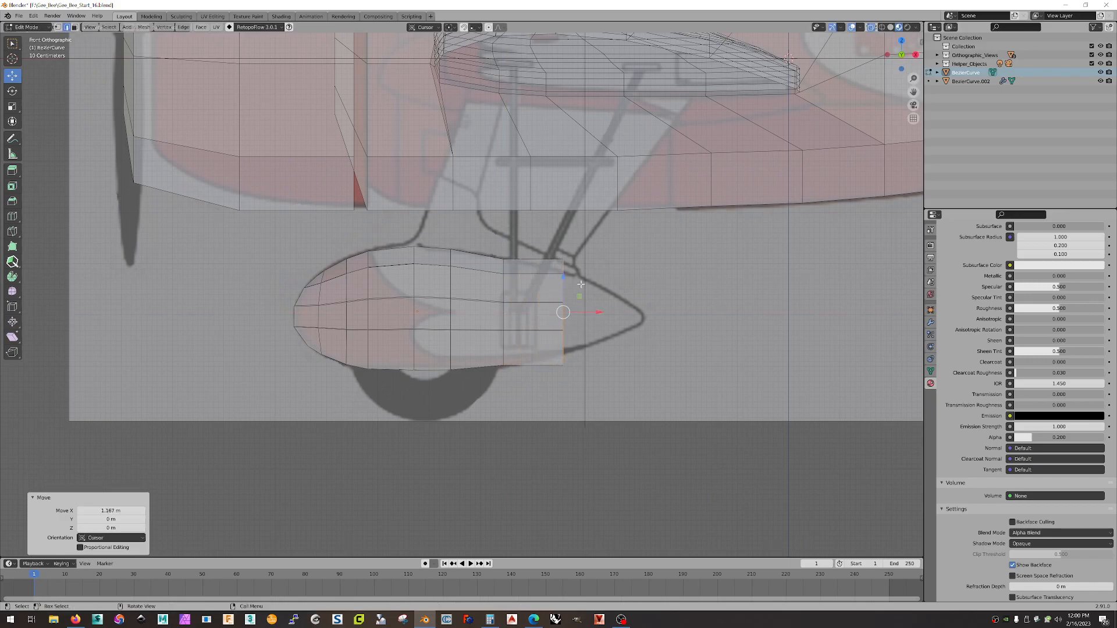
key("s")
key("z")
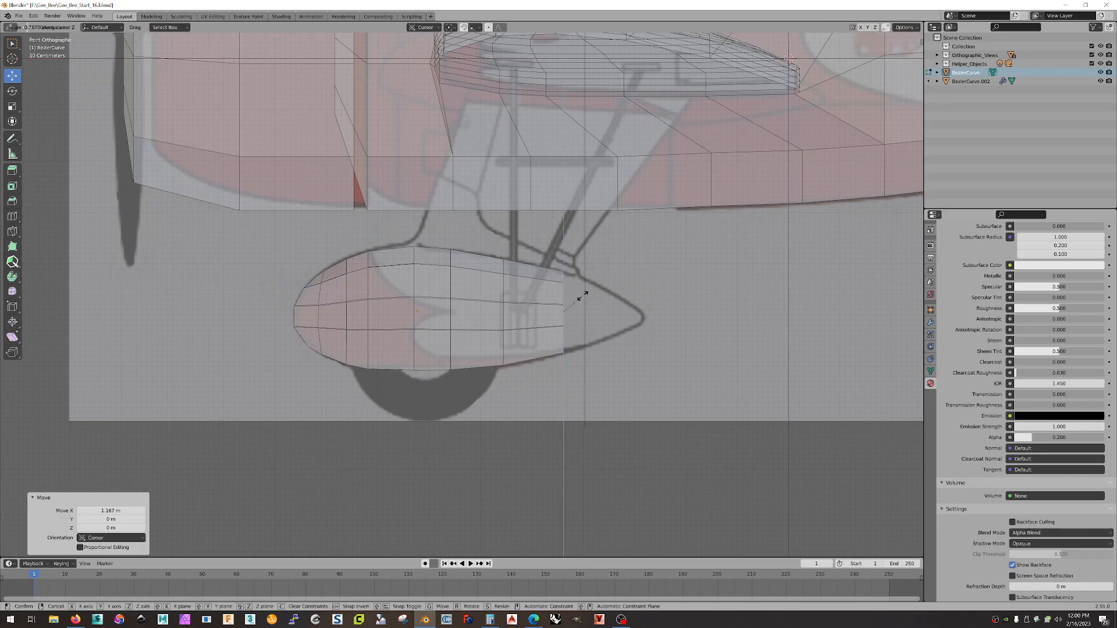
left_click(582, 297)
left_click_drag(563, 281, 564, 280)
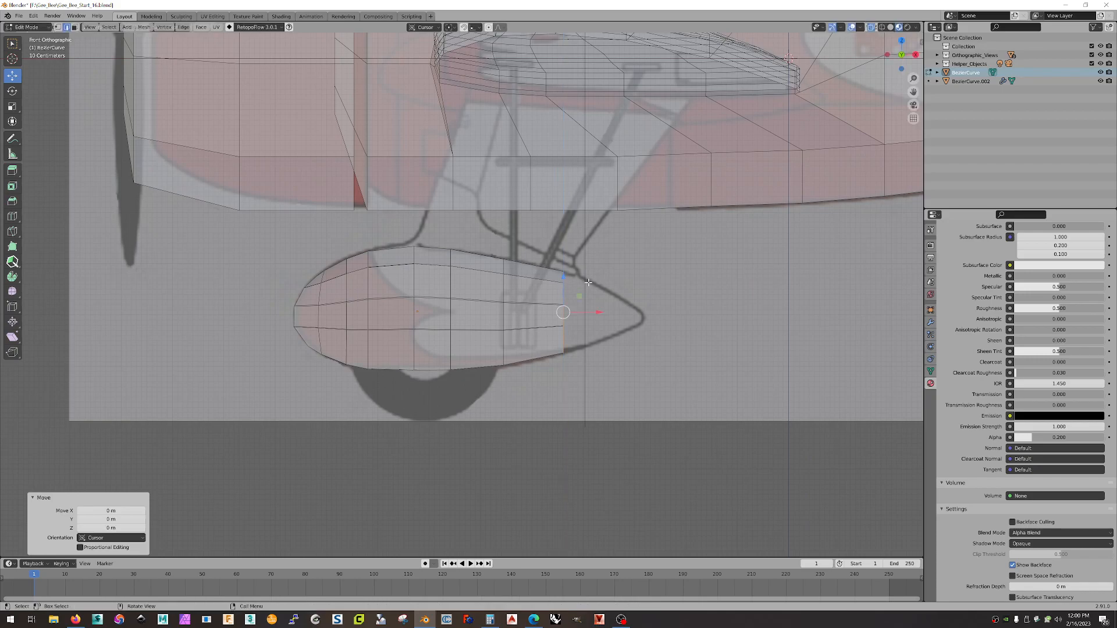
- Extrude the rear edge loop about 0.91 m further in X toward the fairing's pointed tail
key("e")
right_click(633, 287)
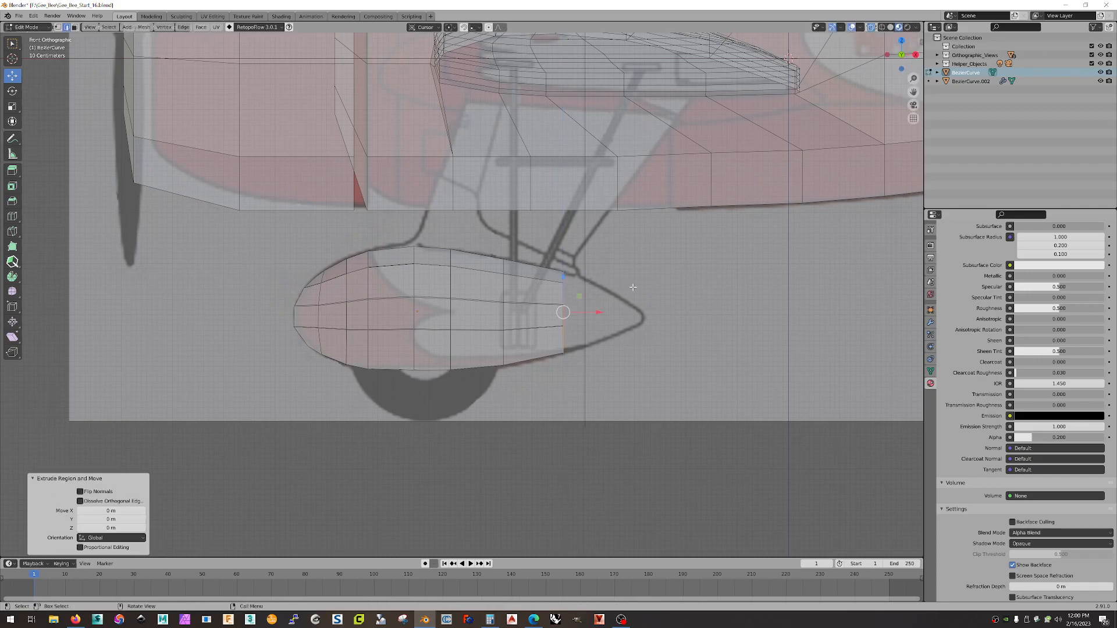
left_click_drag(599, 312, 646, 313)
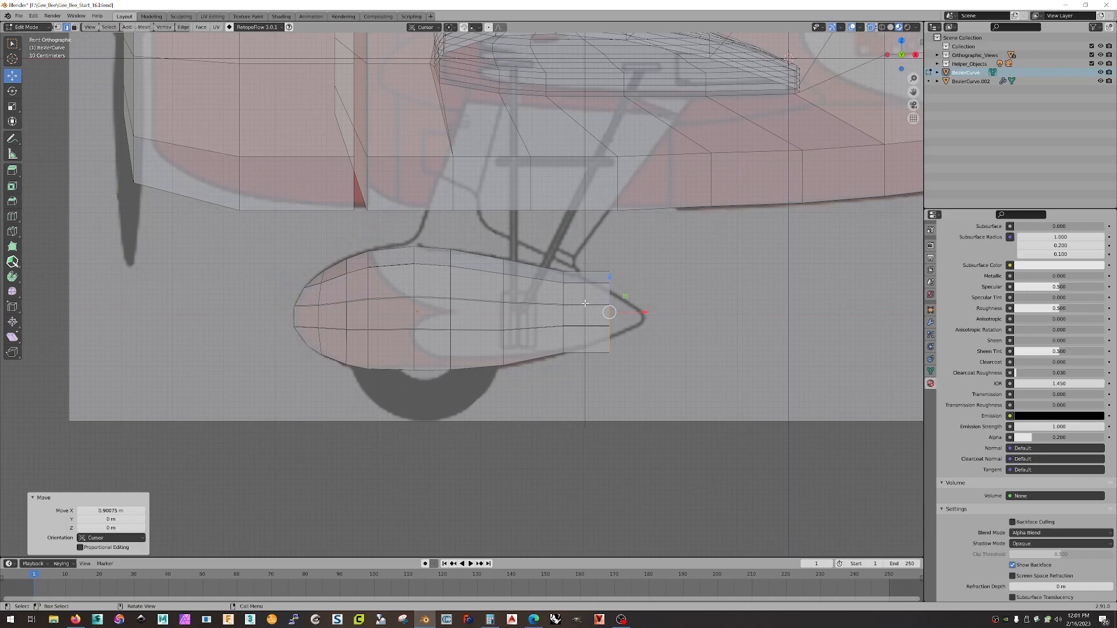
- Fit the new rear loop to the outline, scaling it in Z by about 0.626 and 0.927 and lowering it about 0.038 m
scroll(633, 363, "up", 4)
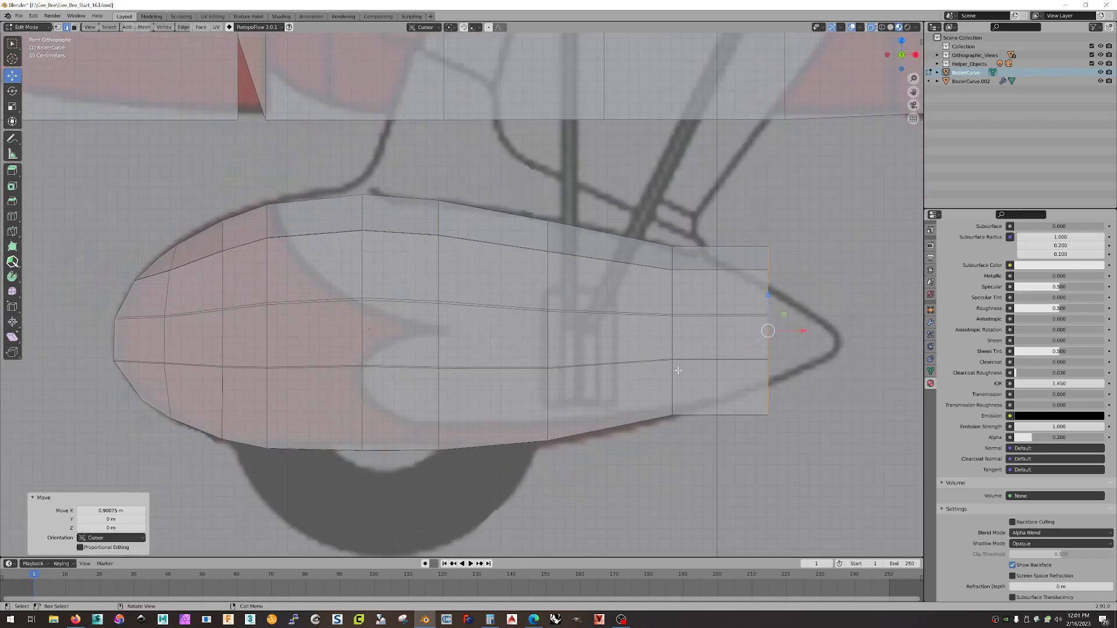
middle_click_drag(681, 381, 504, 384, "shift")
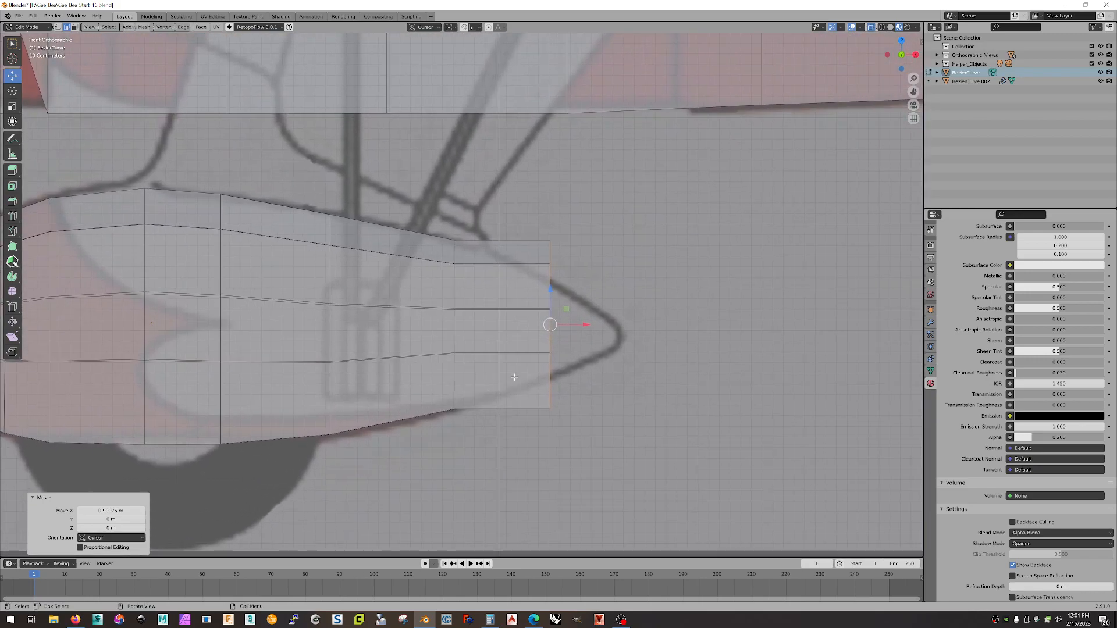
key("s")
key("z")
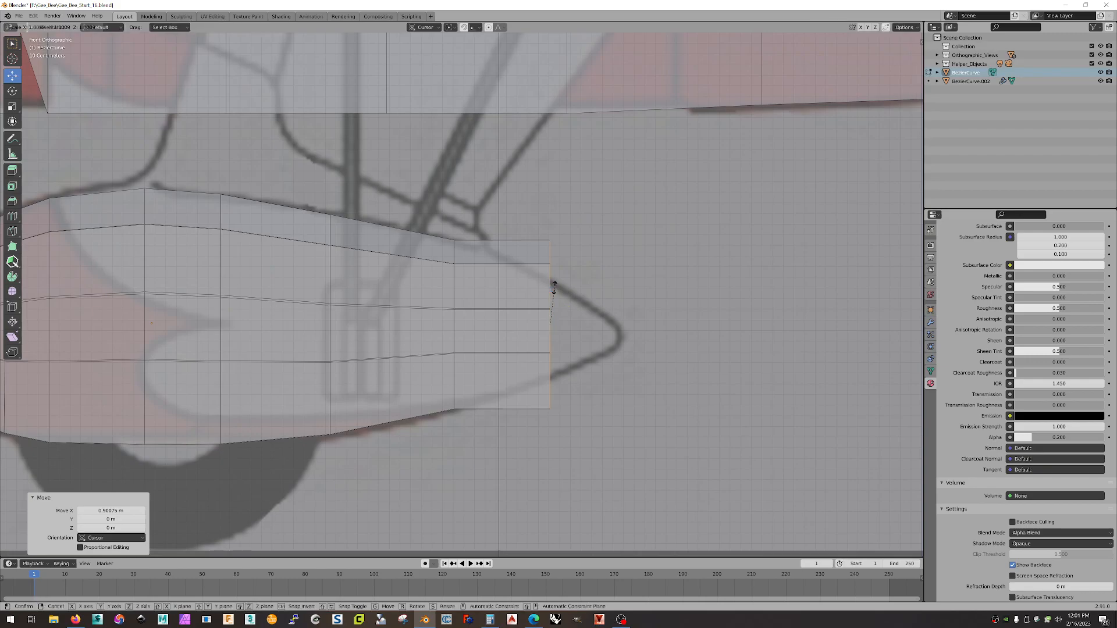
left_click(551, 301)
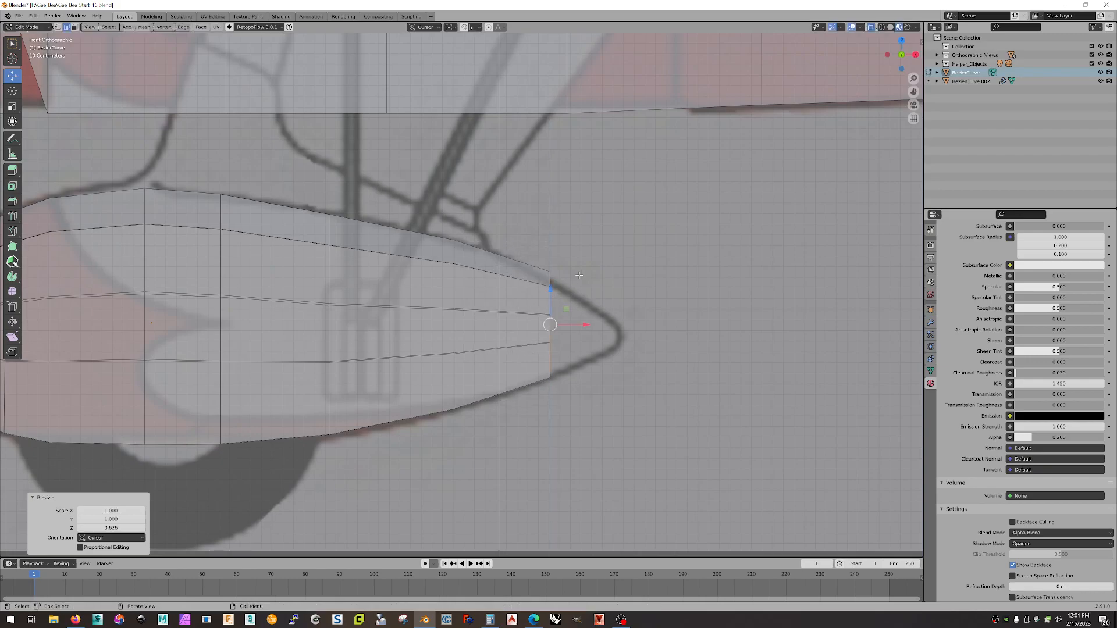
key("g")
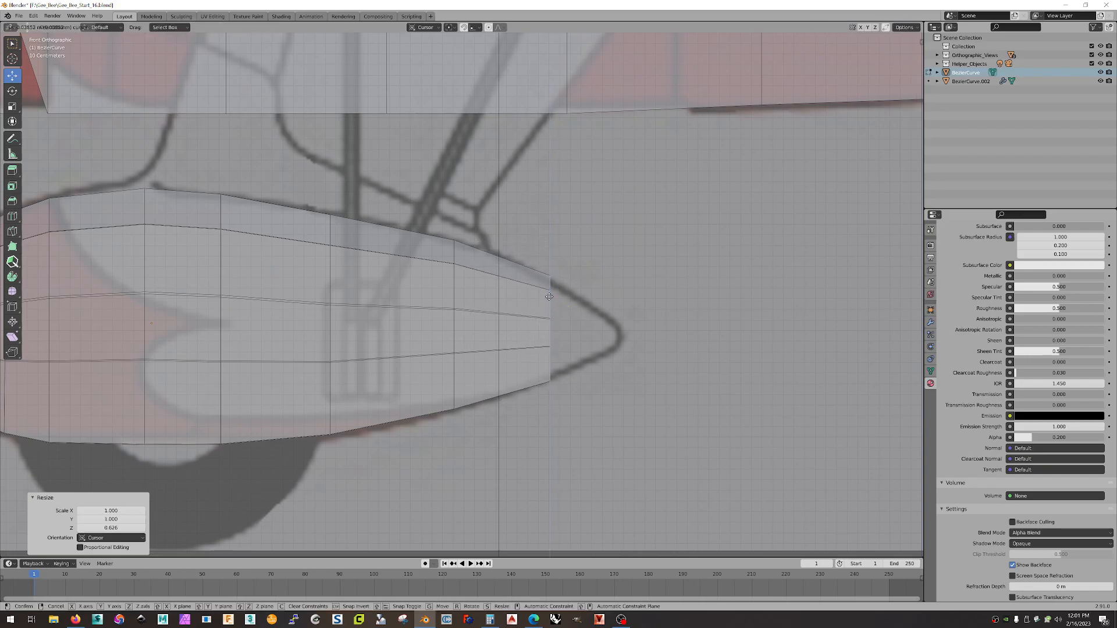
left_click(550, 298)
key("s")
key("z")
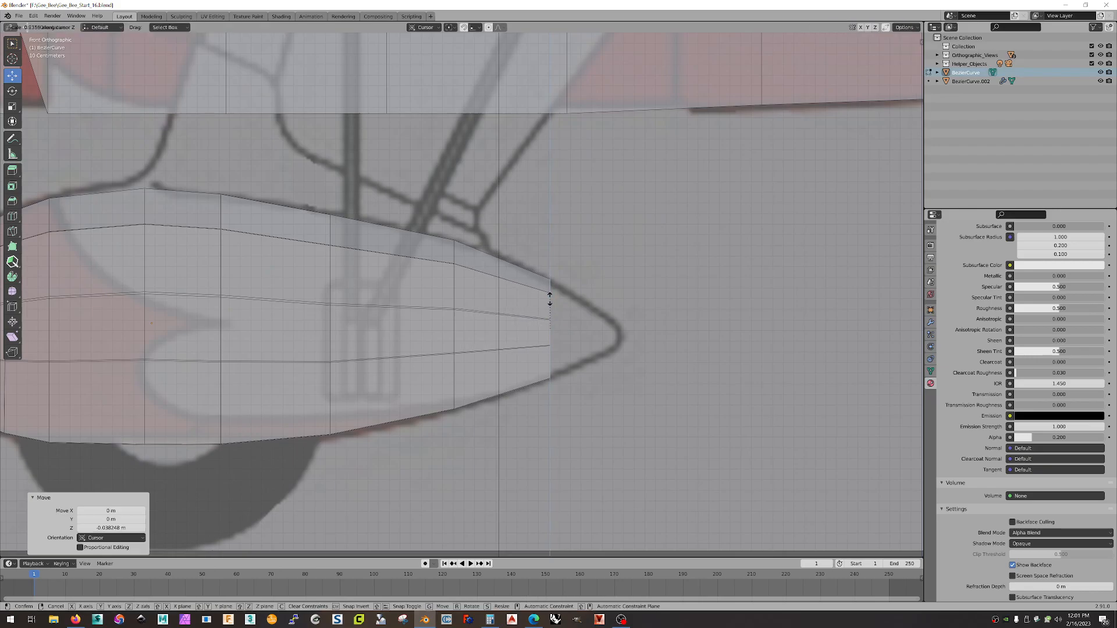
left_click(549, 300)
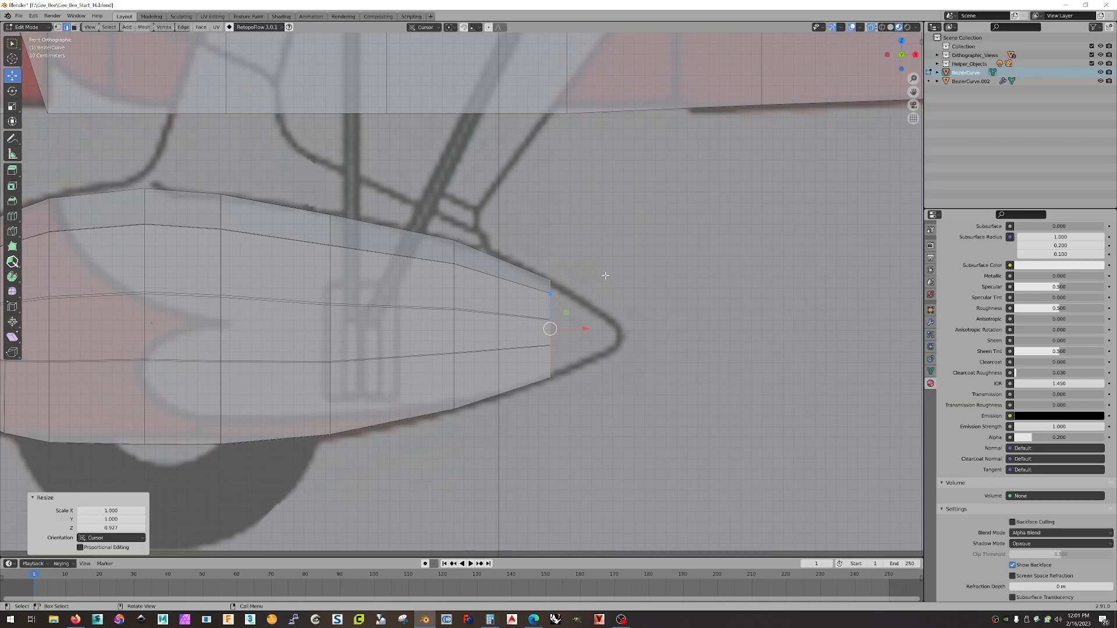
- Extrude the rear loop about 0.67 m in X to reach the tip of the fairing's tail
key("e")
right_click(602, 266)
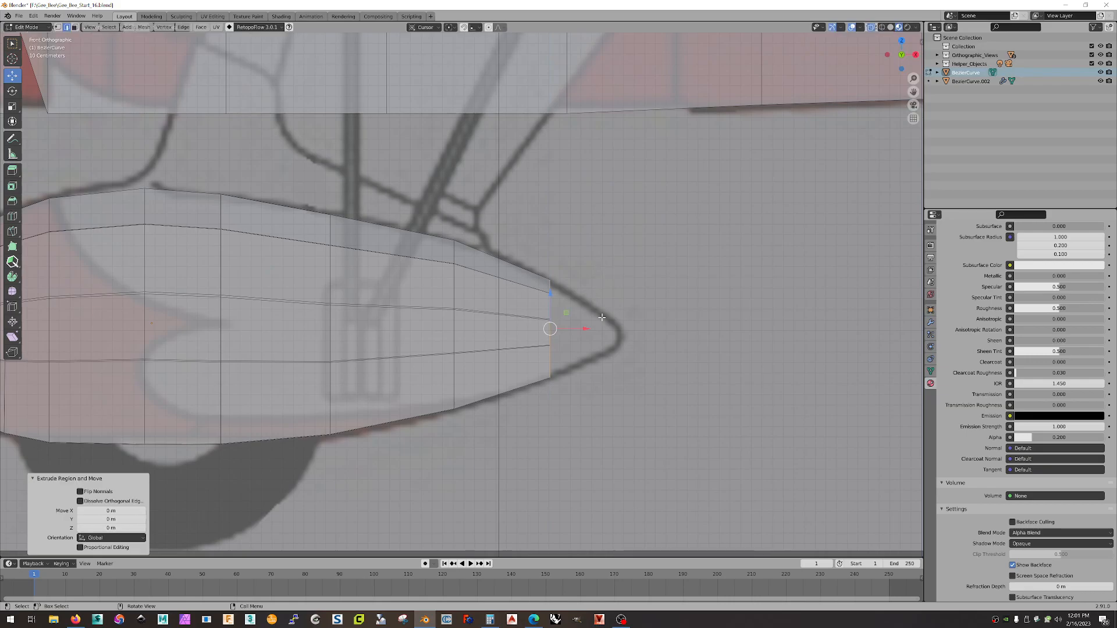
left_click_drag(586, 329, 658, 329)
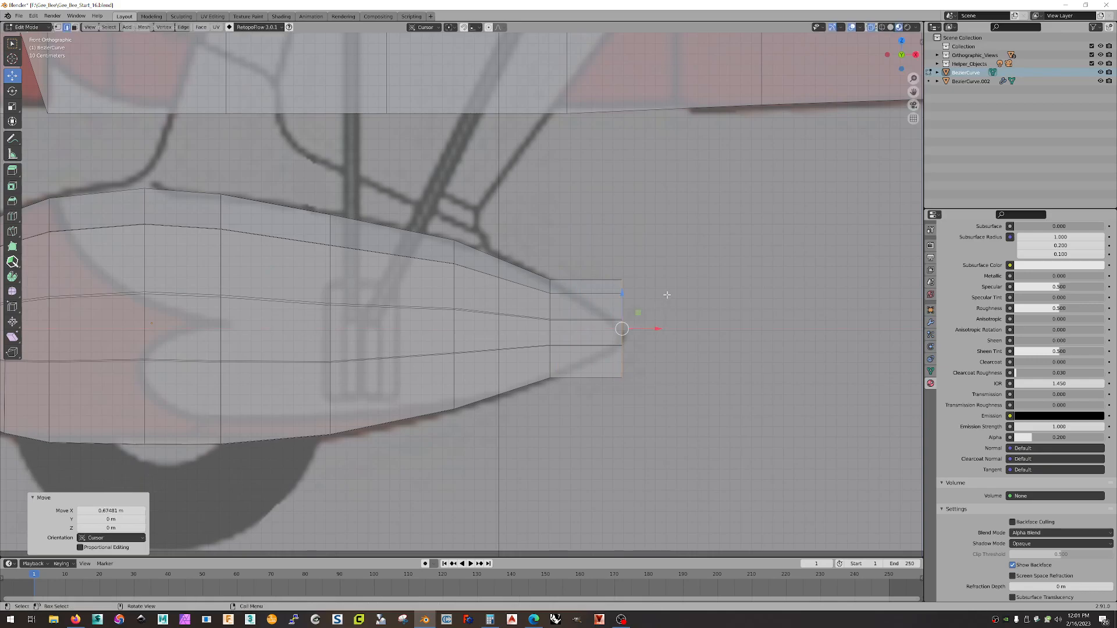
- Scale the tail tip loop to about 0.633 in Z and lower it about 0.057 m to center it on the outline
key("s")
key("z")
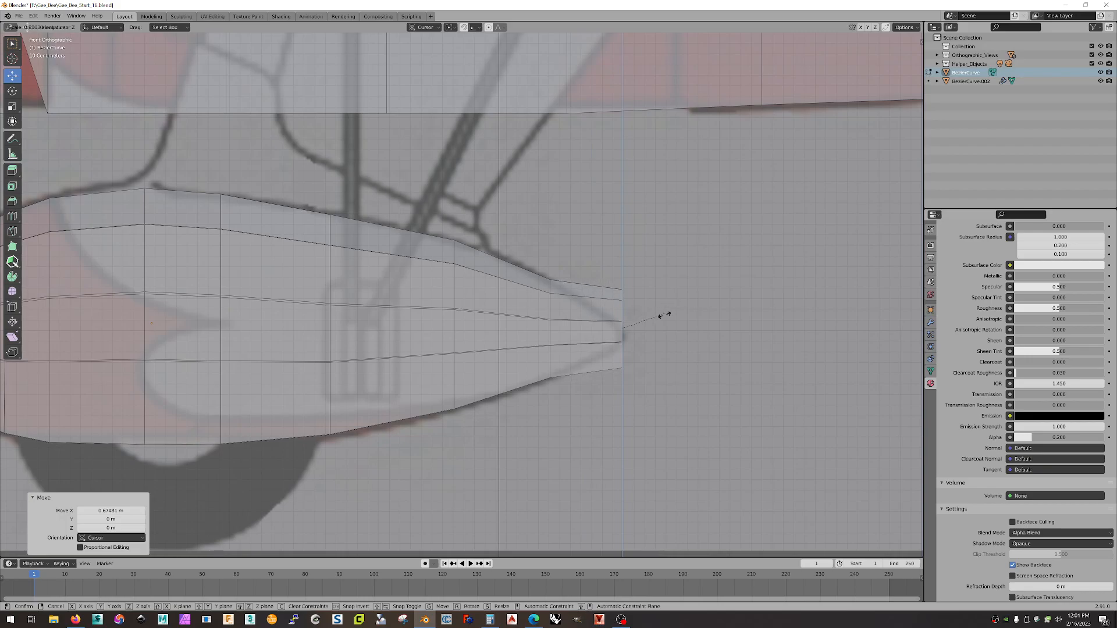
left_click(655, 336)
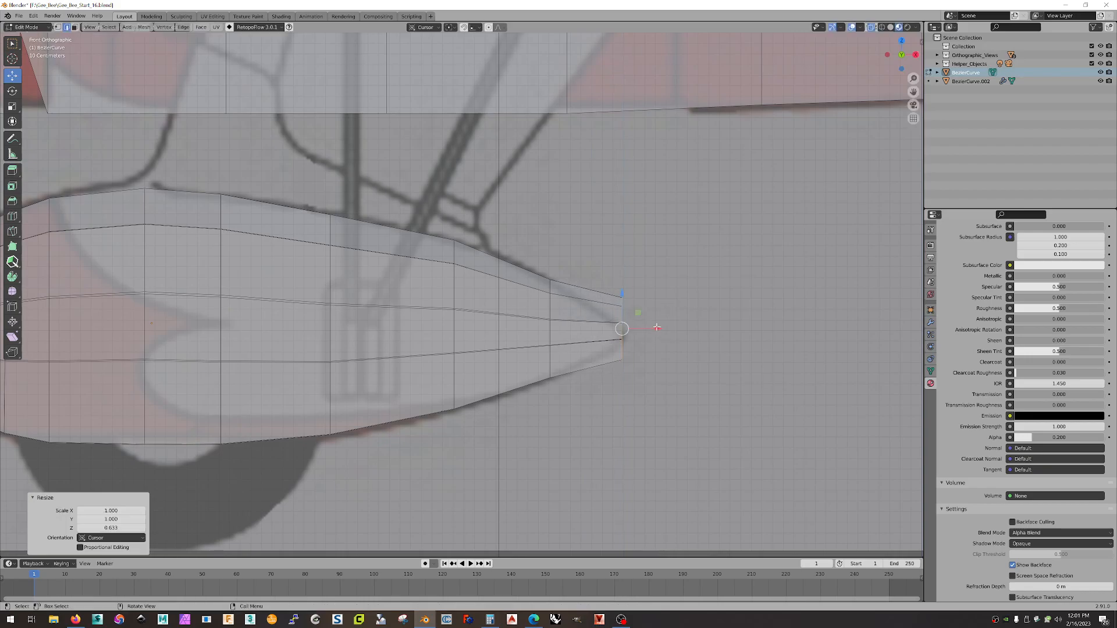
left_click_drag(623, 293, 623, 301)
scroll(653, 304, "up", 2)
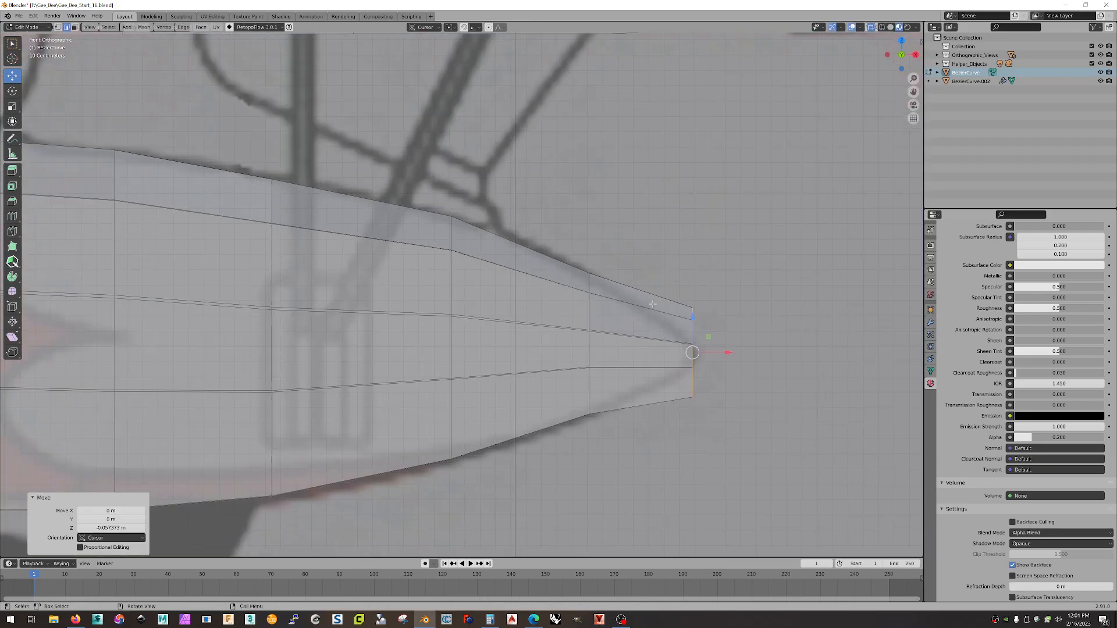
scroll(623, 284, "down", 2)
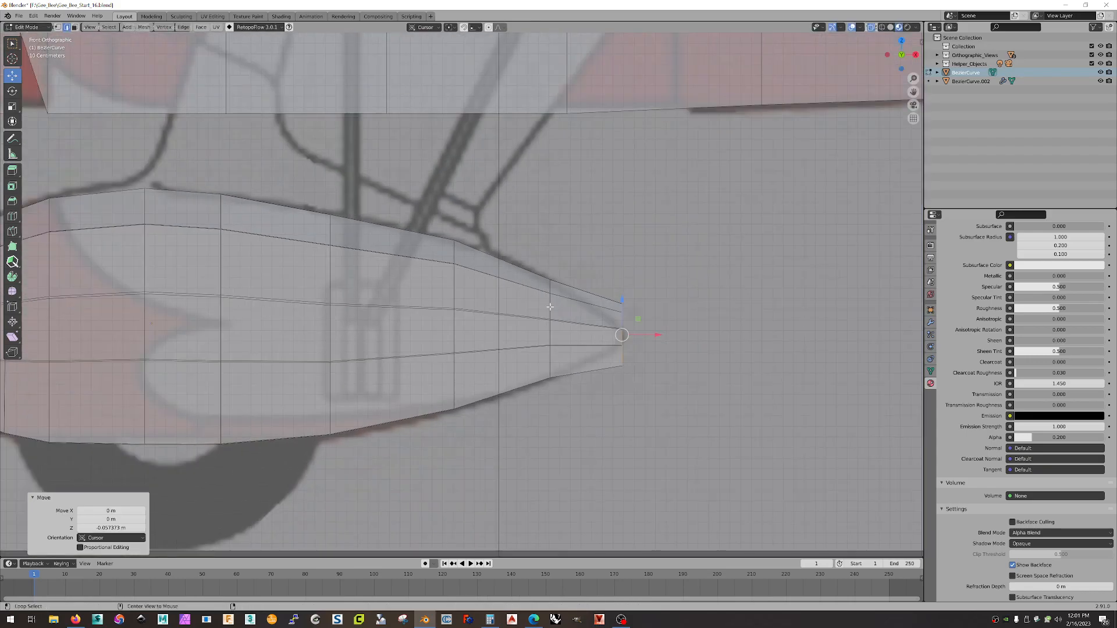
- Refit the loop just ahead of the tail tip to the outline, scaling it in Z by about 1.035 and 0.966
left_click(553, 305, "alt")
key("s")
key("z")
left_click(562, 296)
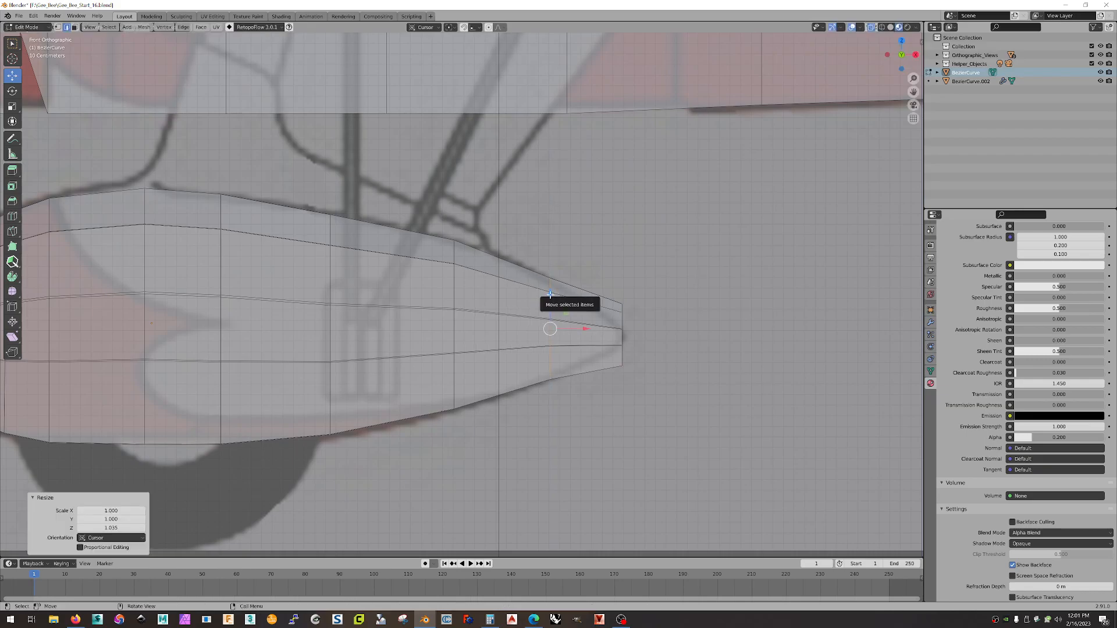
left_click(550, 294)
key("s")
key("z")
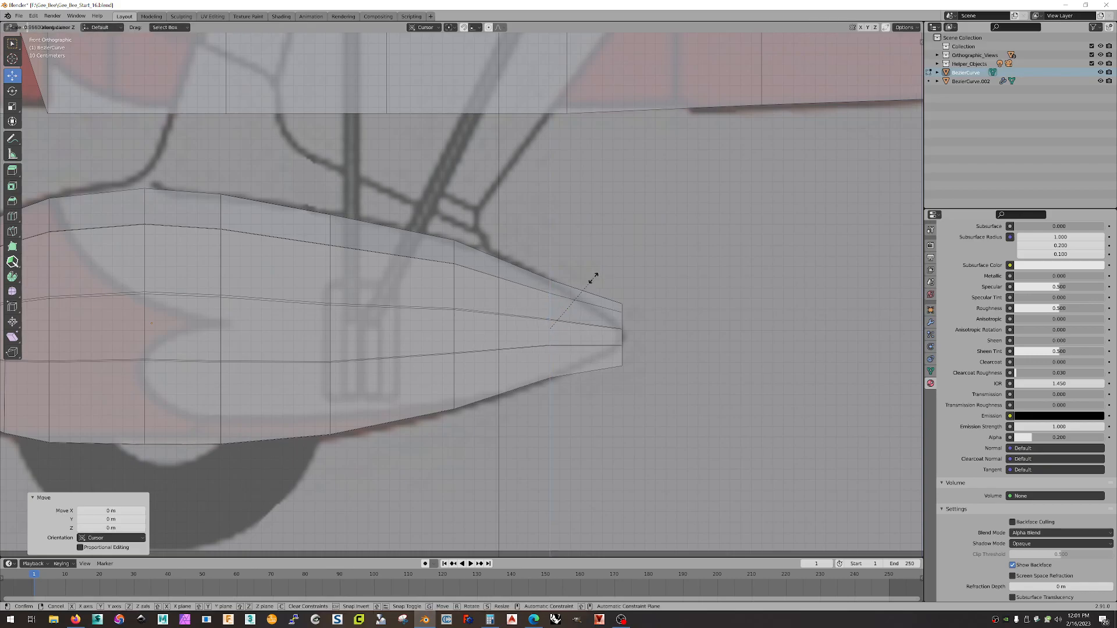
left_click(594, 277)
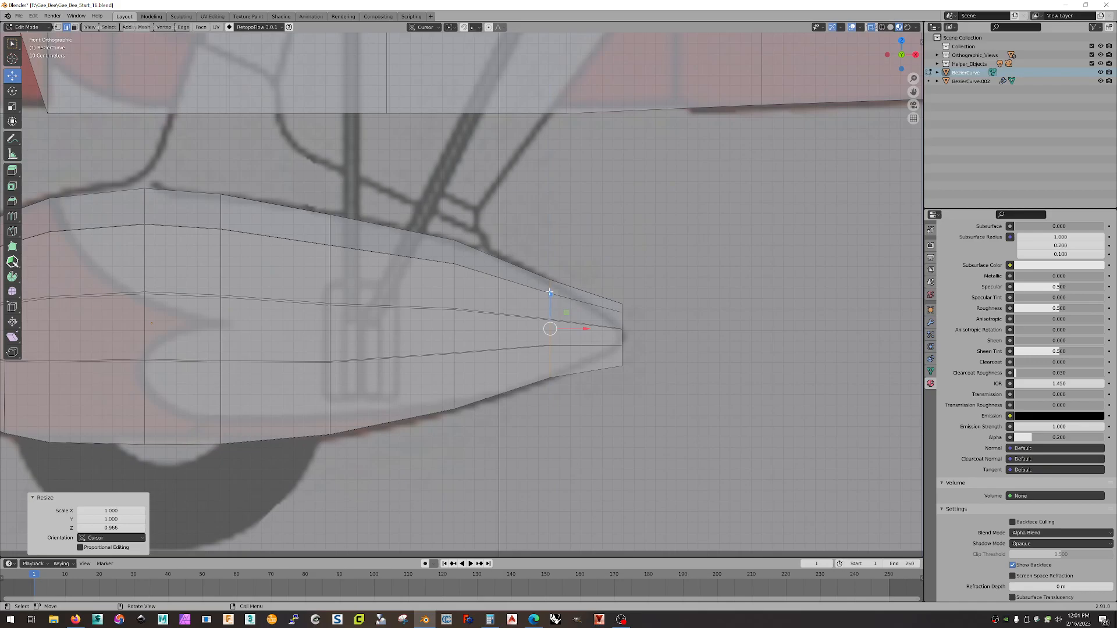
left_click_drag(549, 295, 551, 296)
left_click(500, 265)
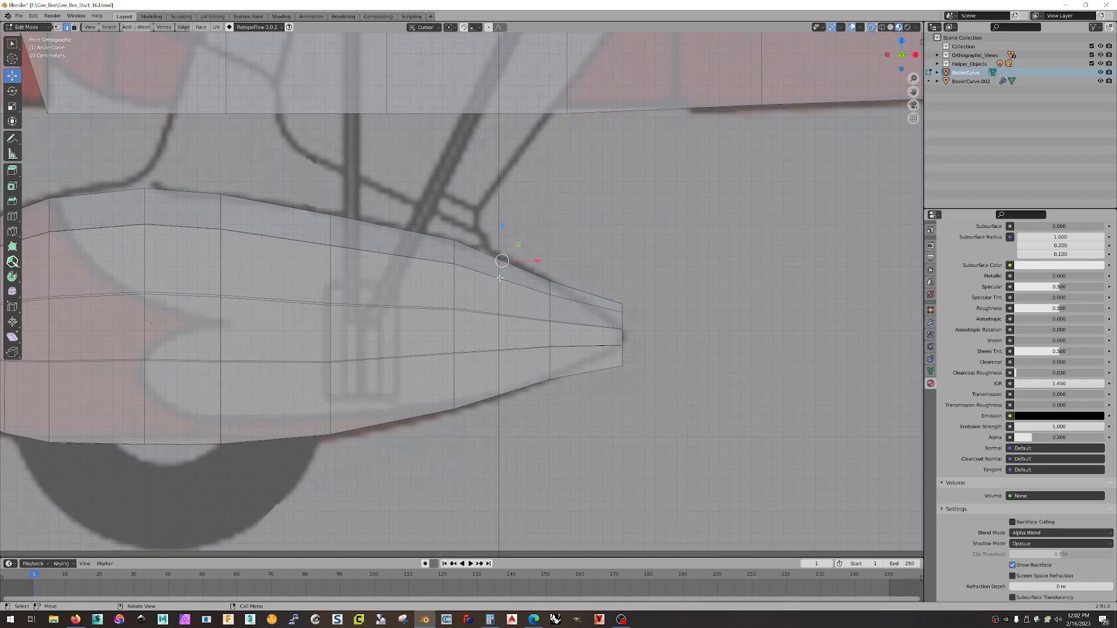
- Scale the next loop forward to about 0.971 in Z, lower it about 0.024 m, and raise the loop ahead of it about 0.008 m
scroll(564, 327, "down", 2)
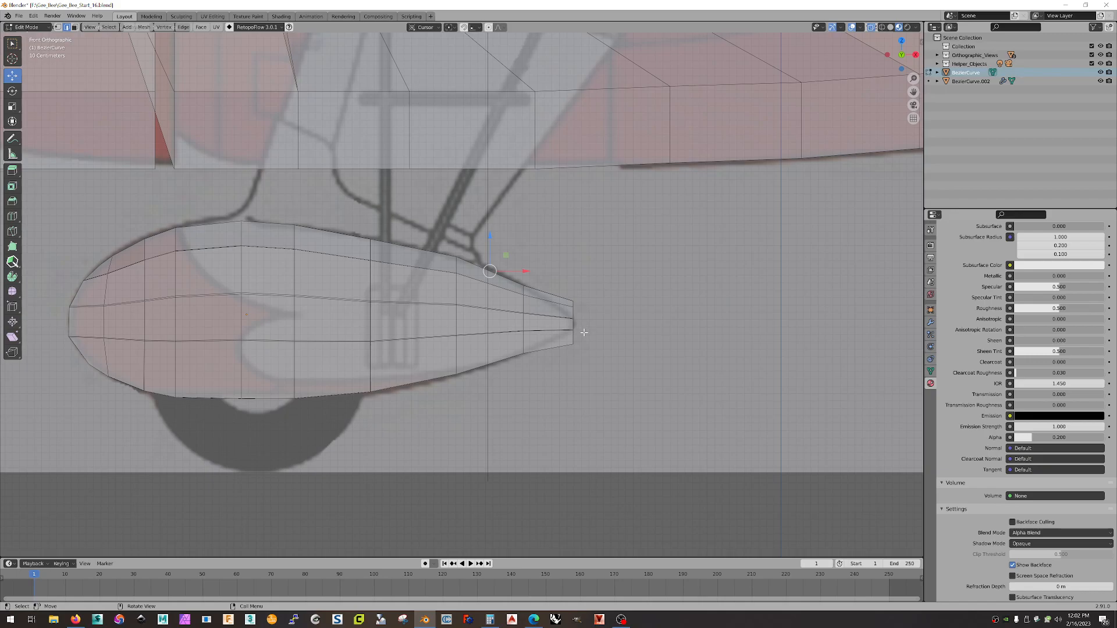
left_click(456, 347)
left_click(456, 286, "alt")
left_click_drag(457, 286, 459, 287)
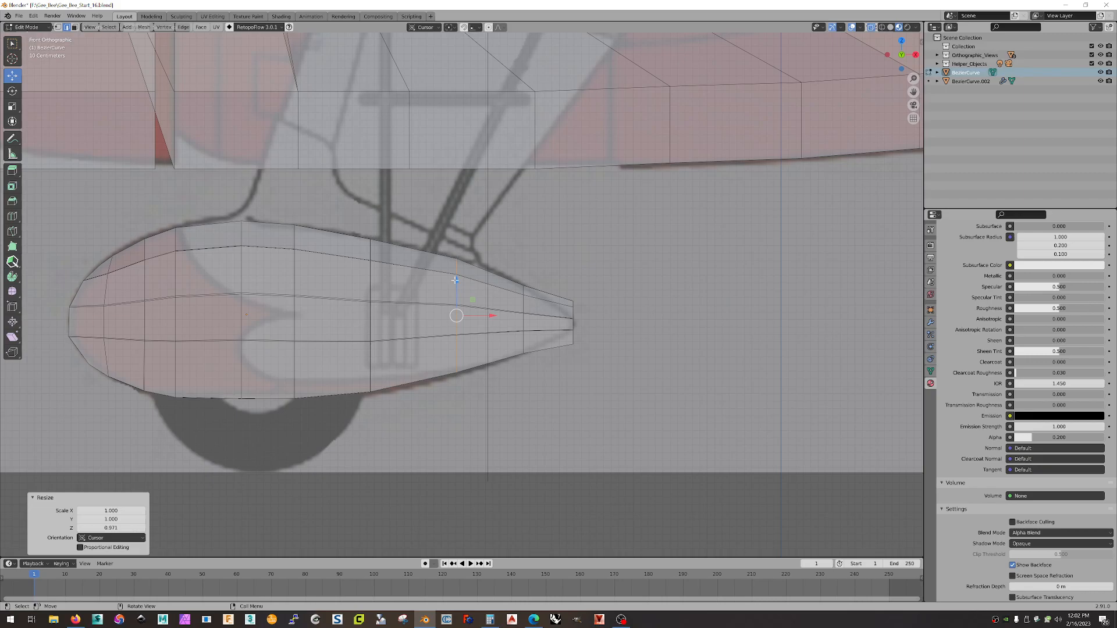
key("g")
key("z")
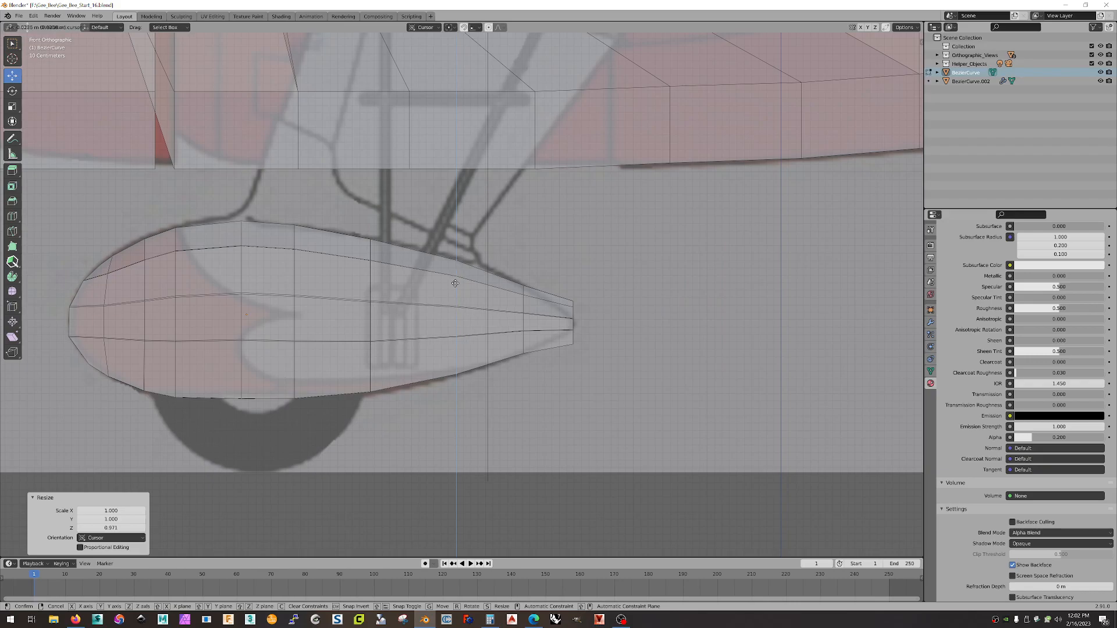
left_click(455, 283)
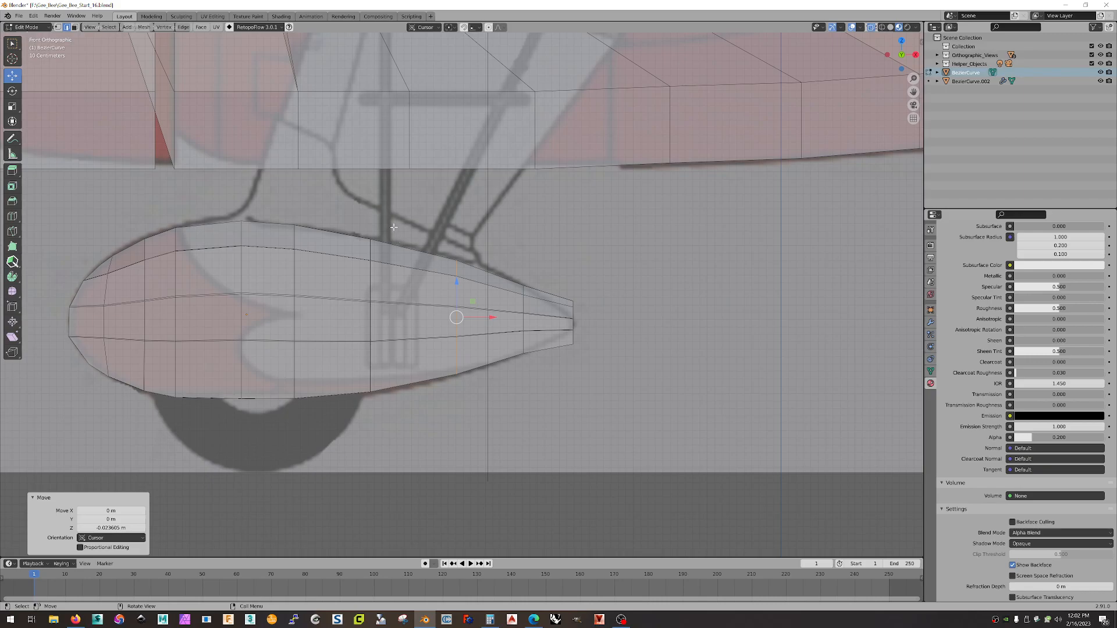
left_click(370, 256, "alt")
left_click_drag(370, 281, 372, 280)
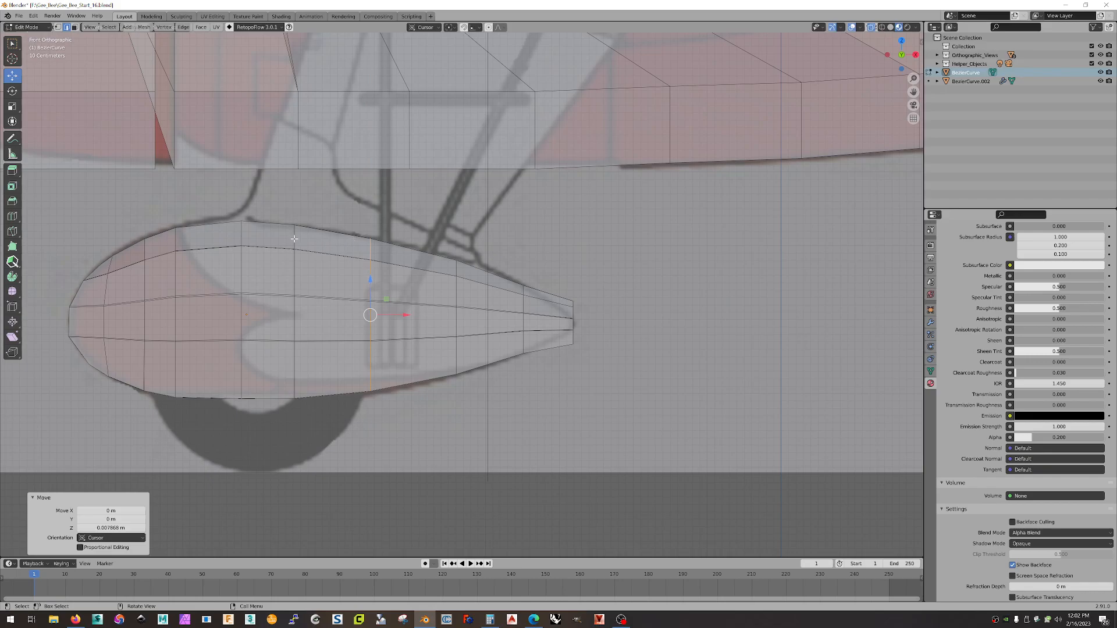
- Move the loop behind the tallest one about 0.075 m in X, scale it to about 0.988 in Z, and nudge the tallest loop vertically
left_click(293, 238)
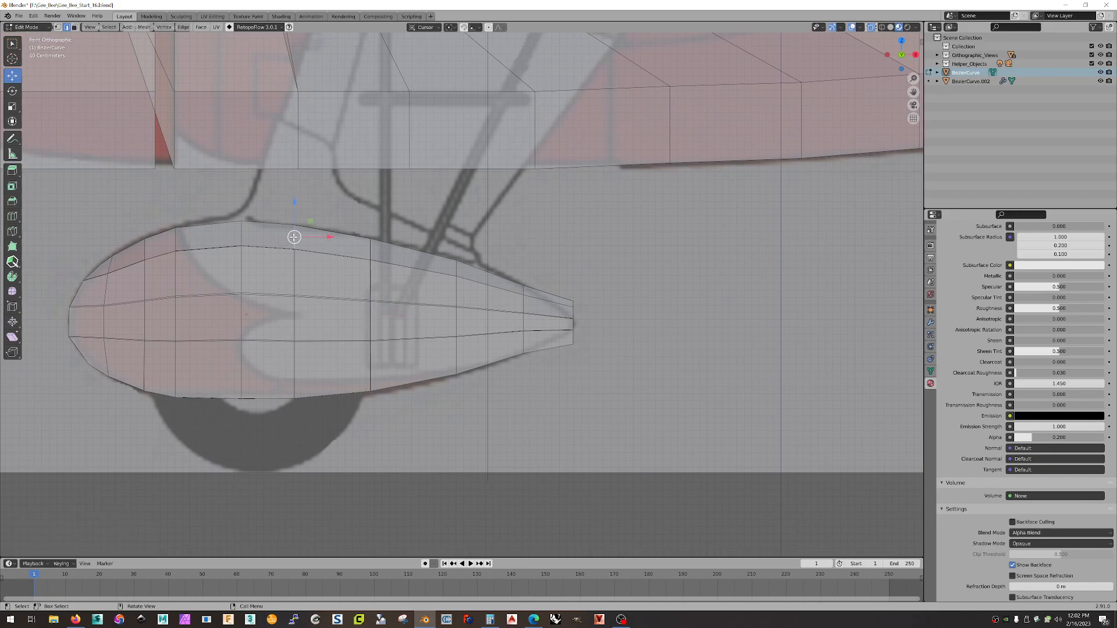
left_click(301, 266, "alt")
left_click_drag(330, 312, 338, 311)
key("s")
key("z")
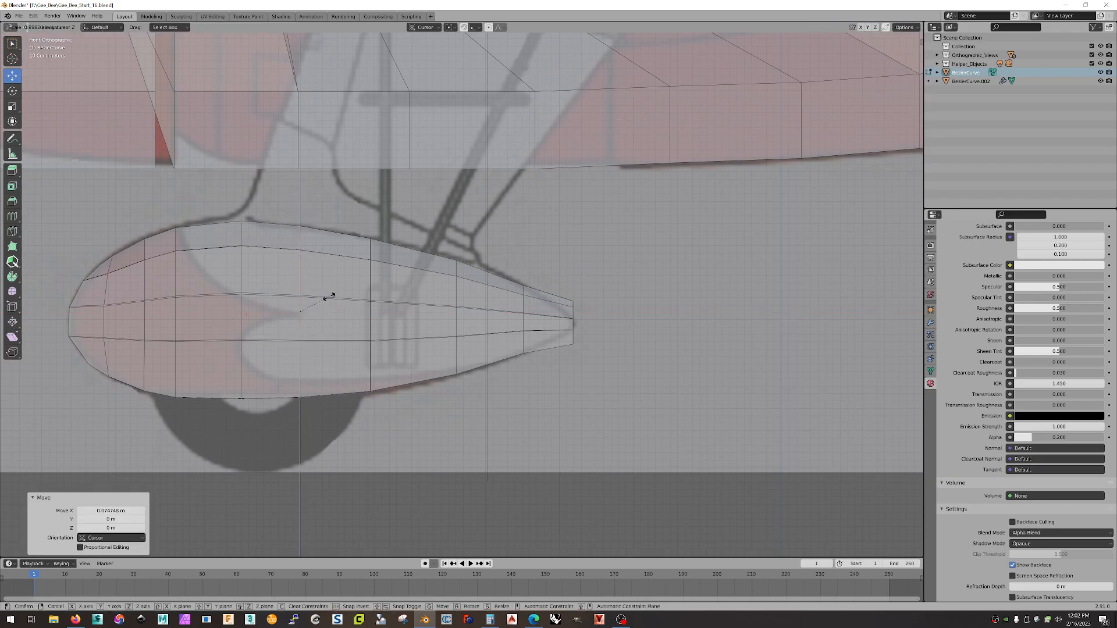
left_click(329, 297)
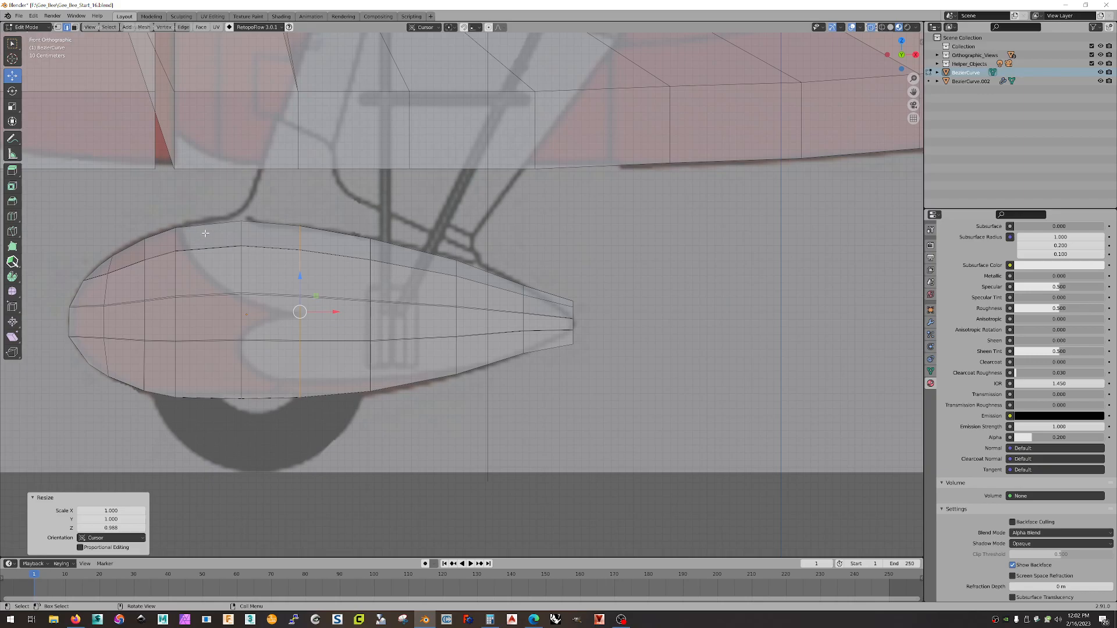
left_click(242, 233, "alt")
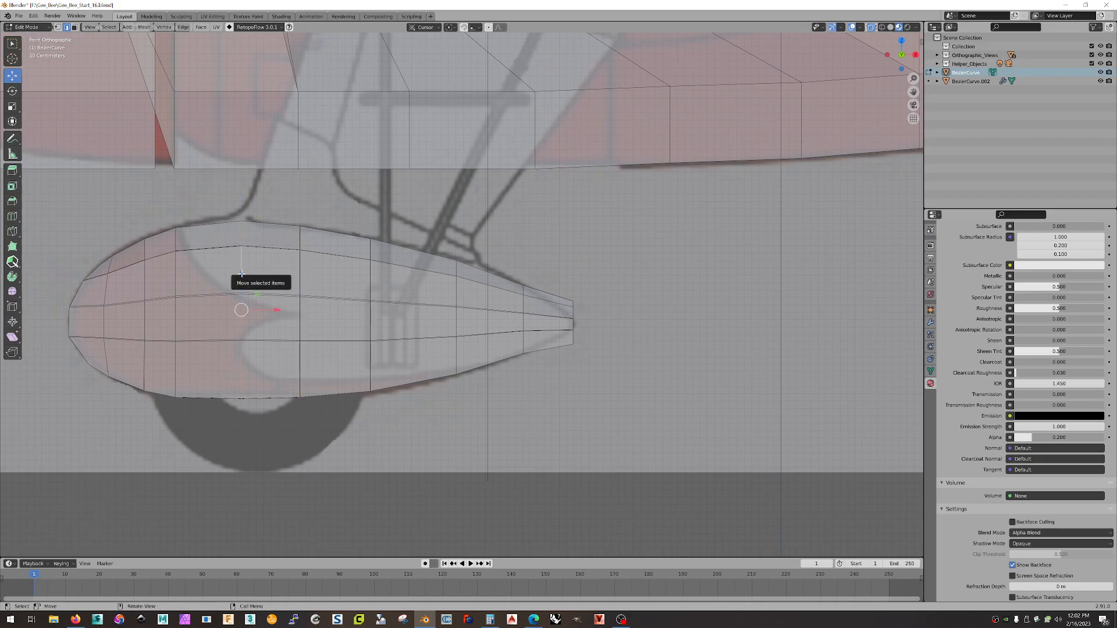
left_click_drag(241, 274, 240, 276)
- Flatten the fairing's bottom vertices above the wheel to about 0.155 in Z and raise them slightly onto the outline
scroll(575, 249, "down", 6)
scroll(577, 260, "down", 3)
scroll(262, 366, "up", 8)
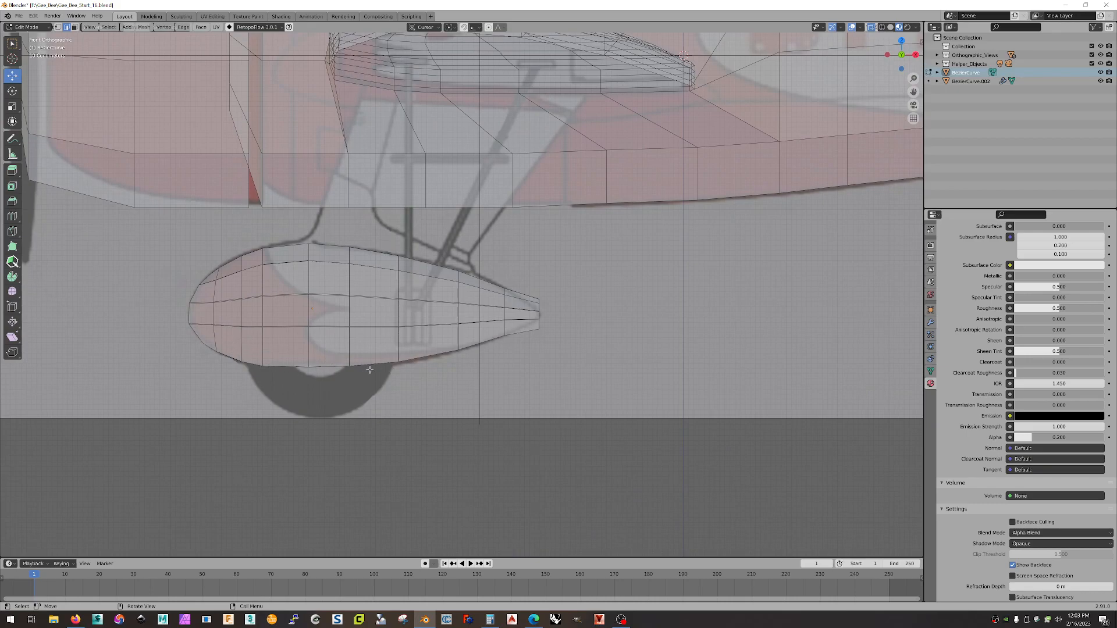
key("1")
key("b")
left_click_drag(255, 358, 294, 387)
key("b")
left_click_drag(251, 353, 370, 396)
key("s")
key("z")
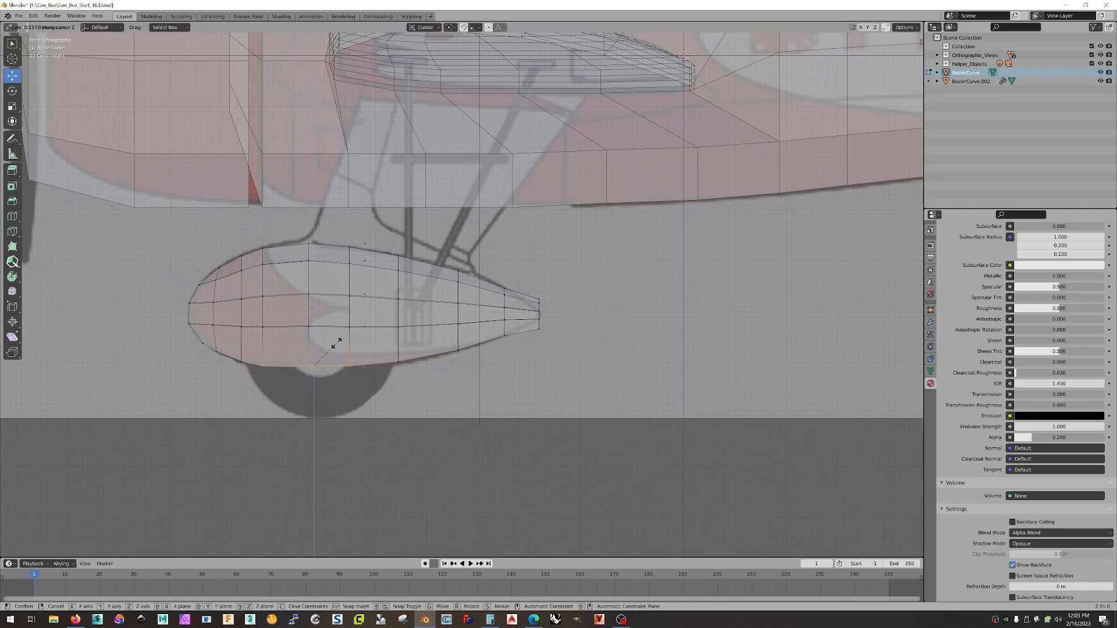
left_click(320, 366)
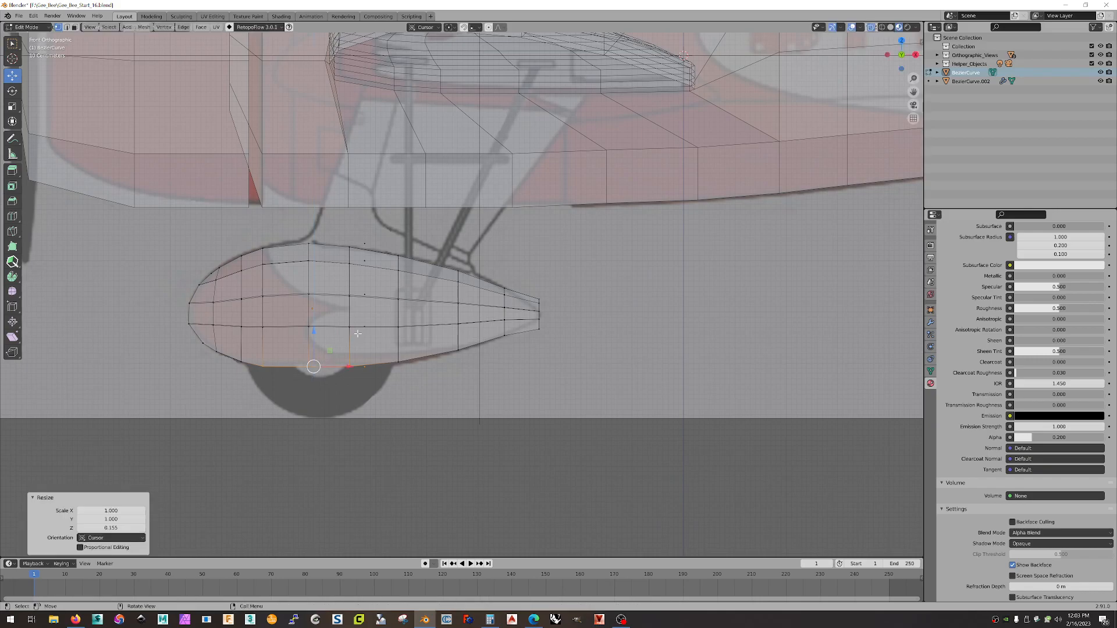
scroll(358, 333, "up", 3)
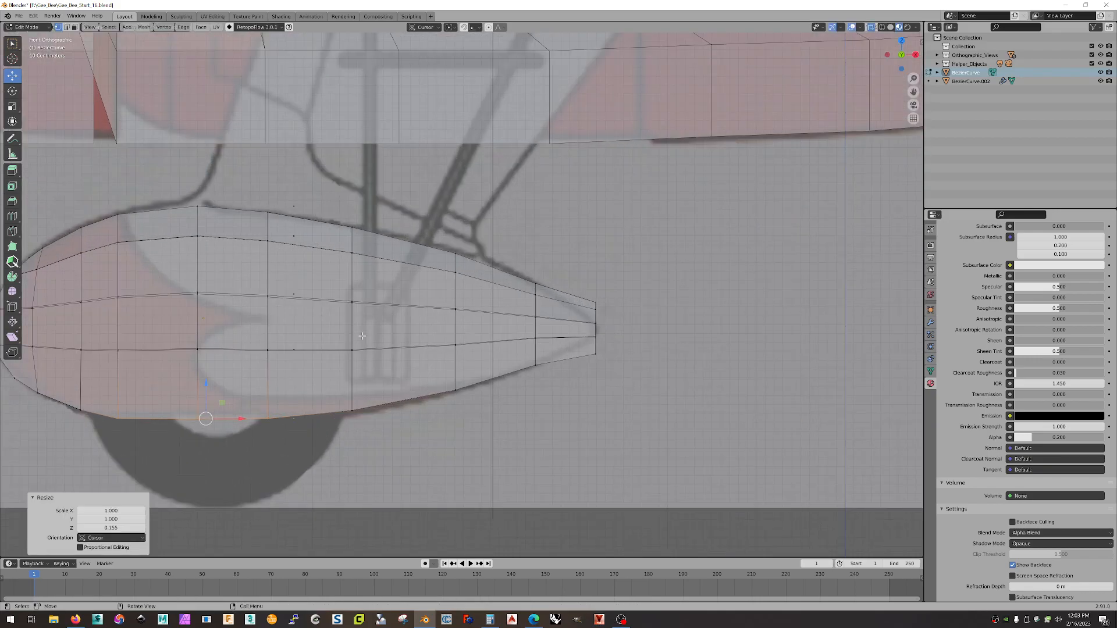
scroll(301, 349, "down", 2)
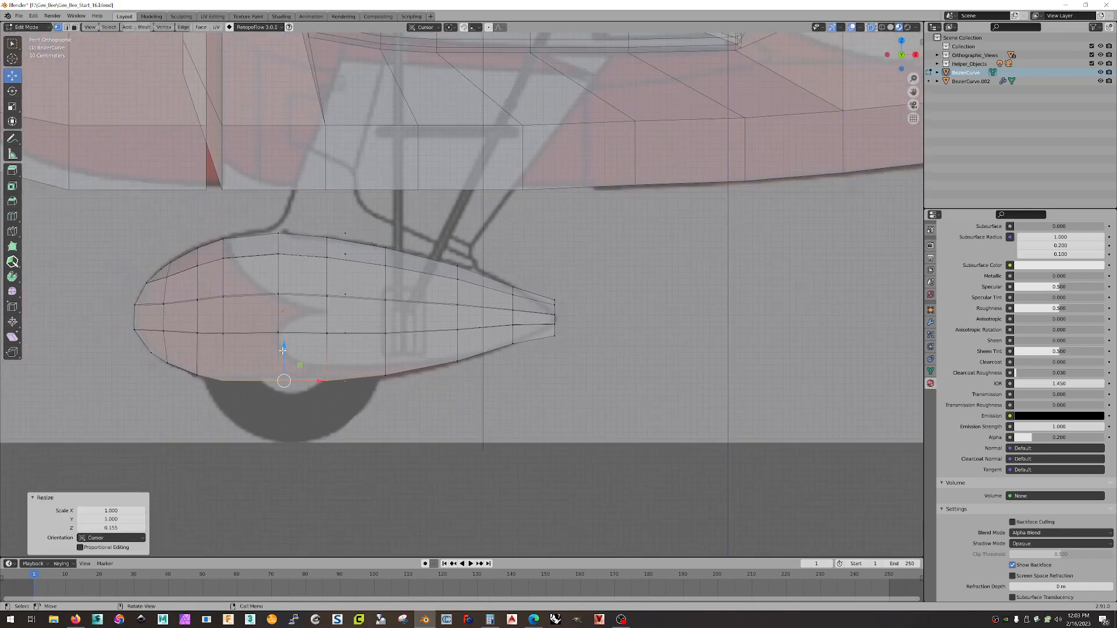
left_click_drag(284, 348, 285, 343)
left_click(432, 415)
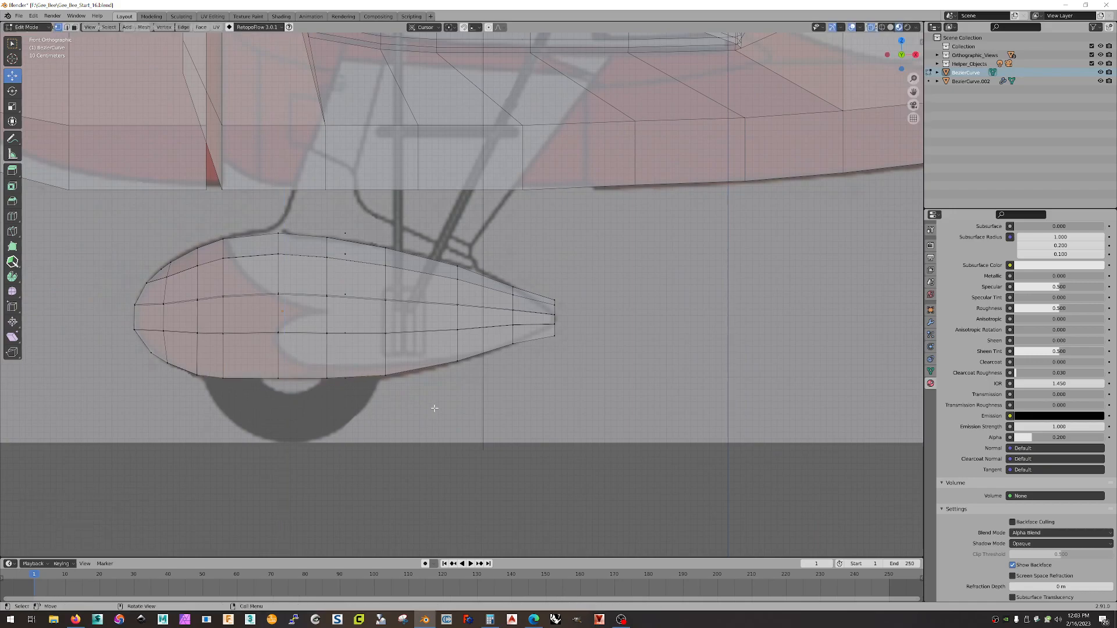
- Lower the bottom vertex just behind the flattened section about 0.014 m to follow the outline
scroll(482, 385, "up", 1)
scroll(477, 387, "down", 1)
left_click(385, 375)
left_click_drag(385, 341, 389, 350)
scroll(487, 373, "down", 2)
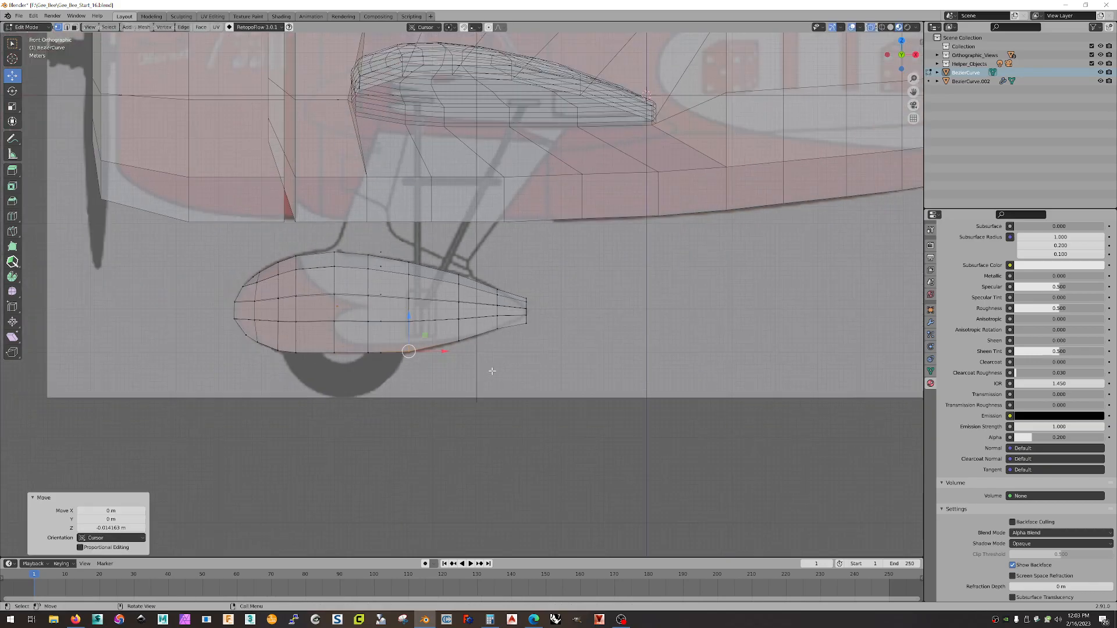
- Adjust the heights of the middle-row vertices near the nose and two upper-row vertices around the tallest loop to smooth the rows
scroll(295, 307, "up", 2)
middle_click_drag(295, 308, 609, 337, "shift")
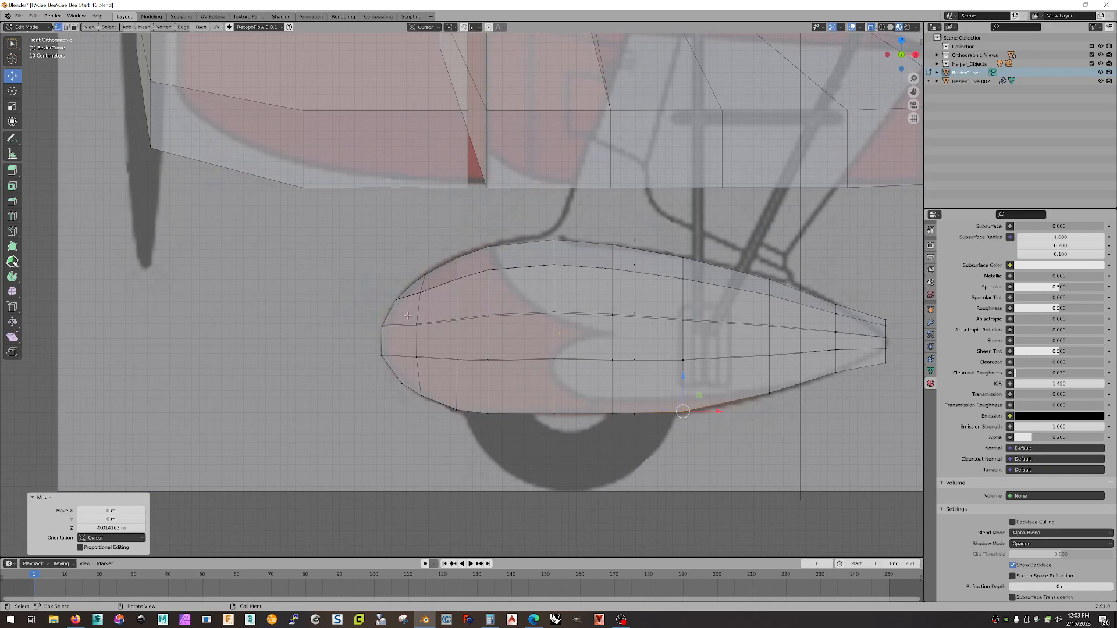
left_click(425, 329)
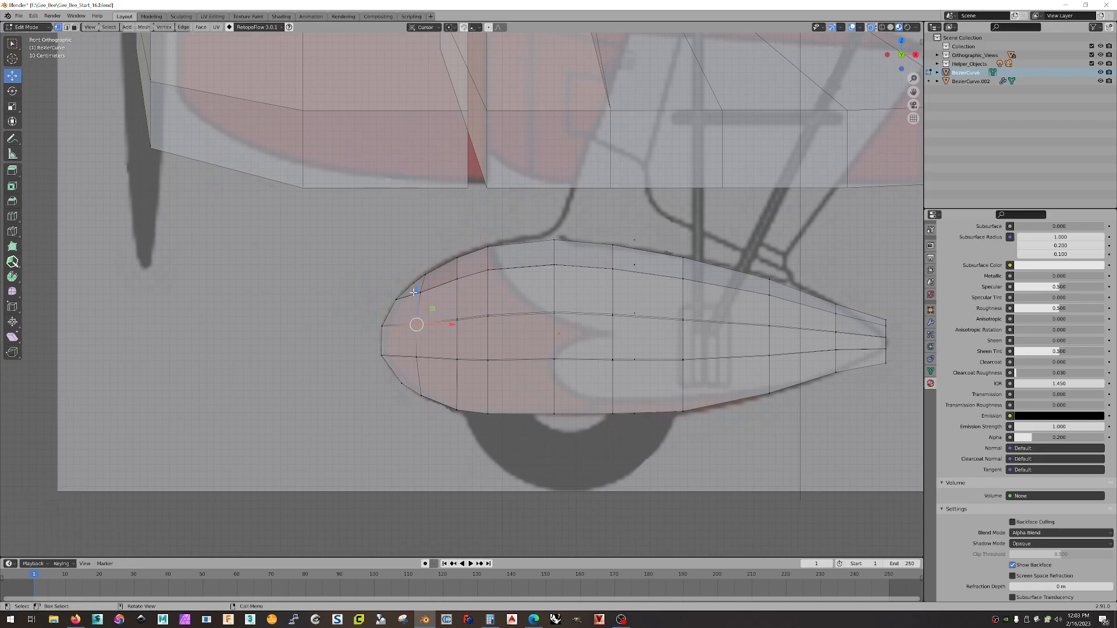
left_click_drag(417, 290, 492, 280)
left_click(457, 319)
left_click(488, 301)
left_click(558, 281, "shift")
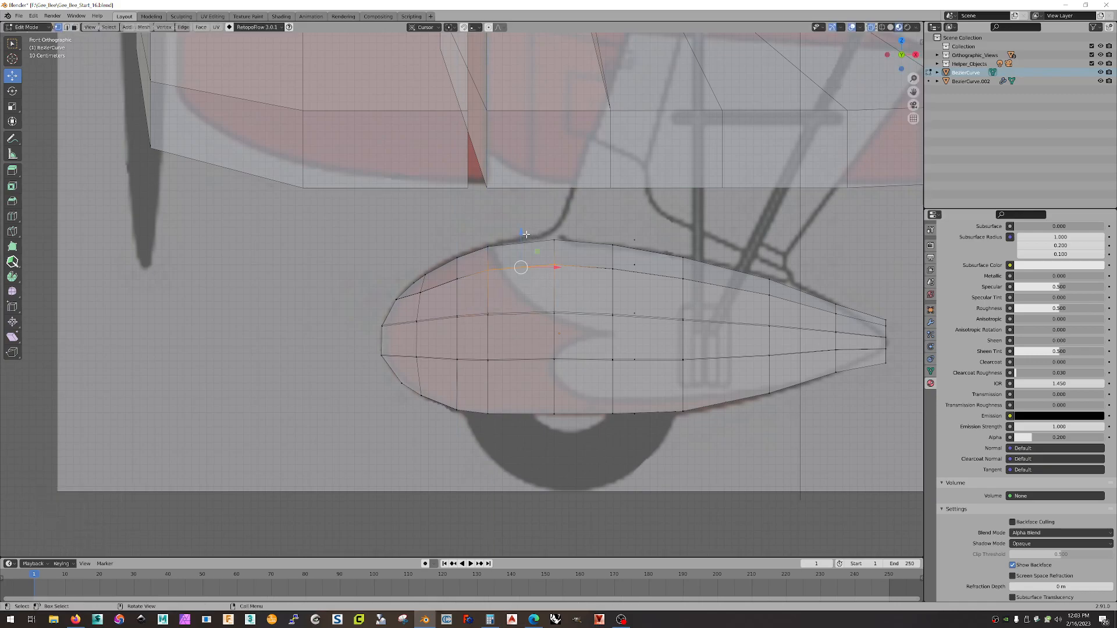
left_click_drag(521, 232, 521, 233)
- Raise the upper-row vertex near the nose about 0.040 m and shift the one ahead about 0.004 m in X and 0.020 m in Z
left_click_drag(451, 269, 467, 288)
left_click_drag(457, 246, 458, 241)
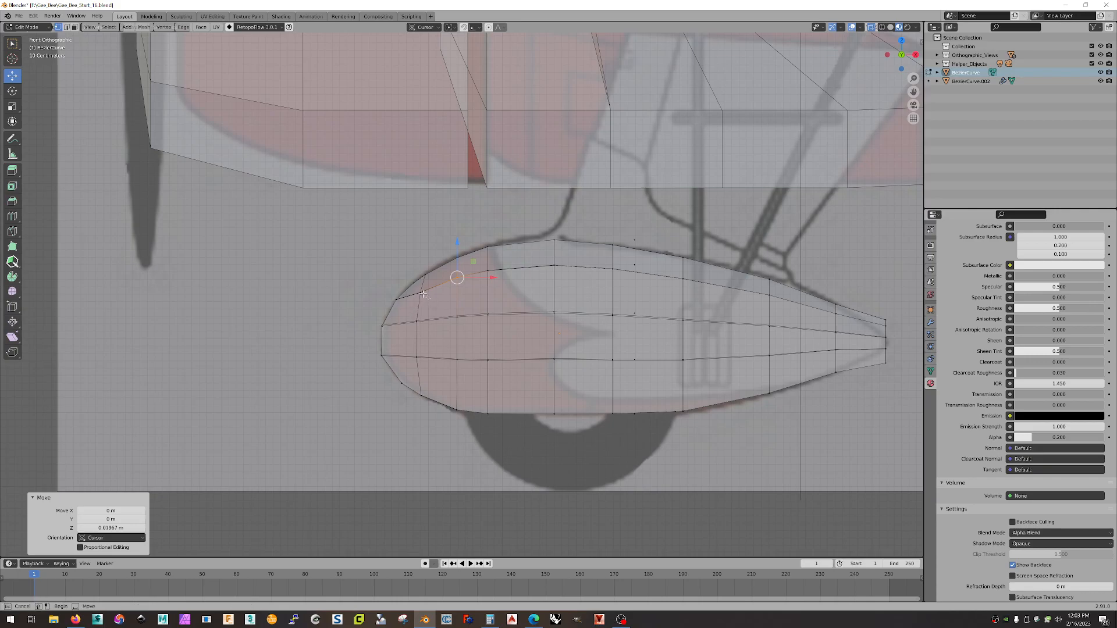
left_click(418, 287)
left_click_drag(438, 278, 438, 274)
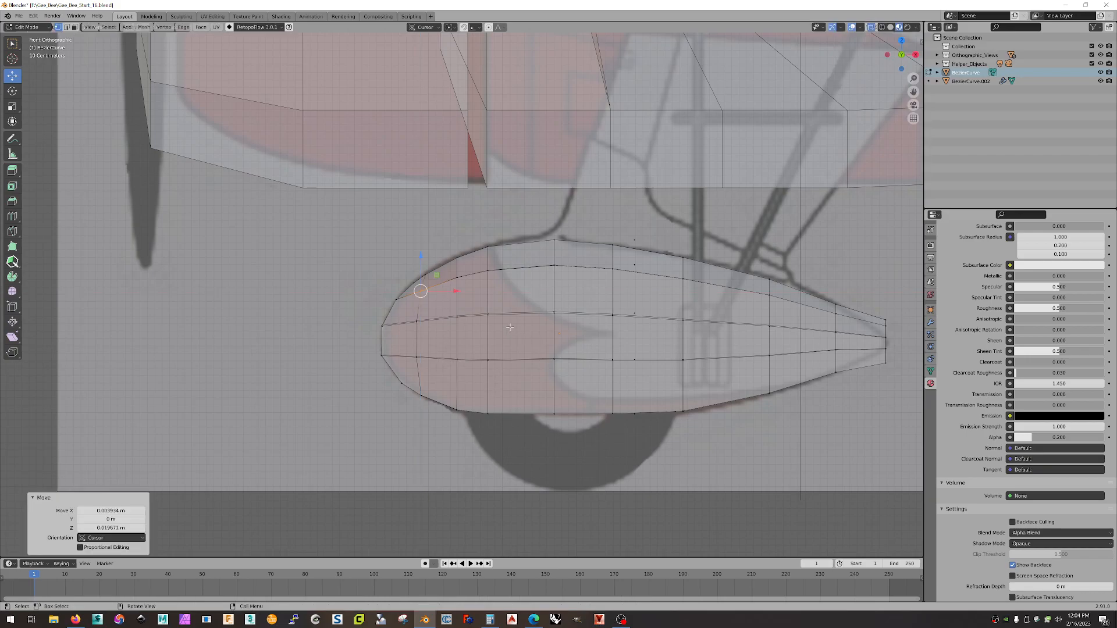
- Lower the lower side row's vertices from the nose to behind the tallest loop into a smooth curve, the rearmost about 0.035 m
left_click(416, 357)
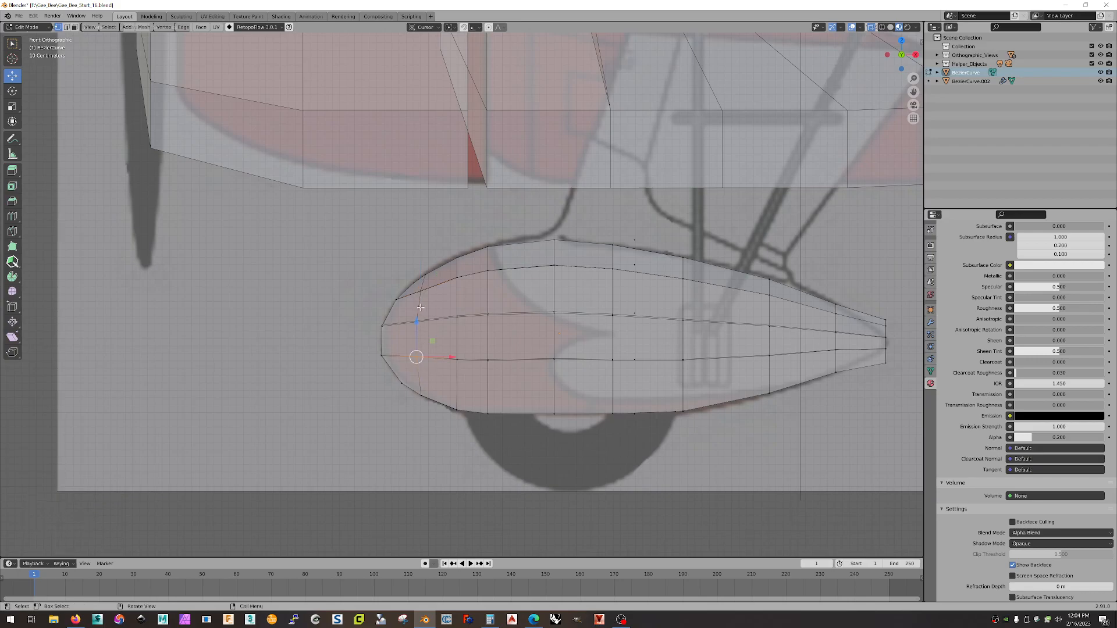
left_click_drag(504, 339, 446, 389)
left_click_drag(472, 324, 414, 367)
left_click_drag(417, 322, 417, 323)
left_click_drag(528, 347, 575, 368)
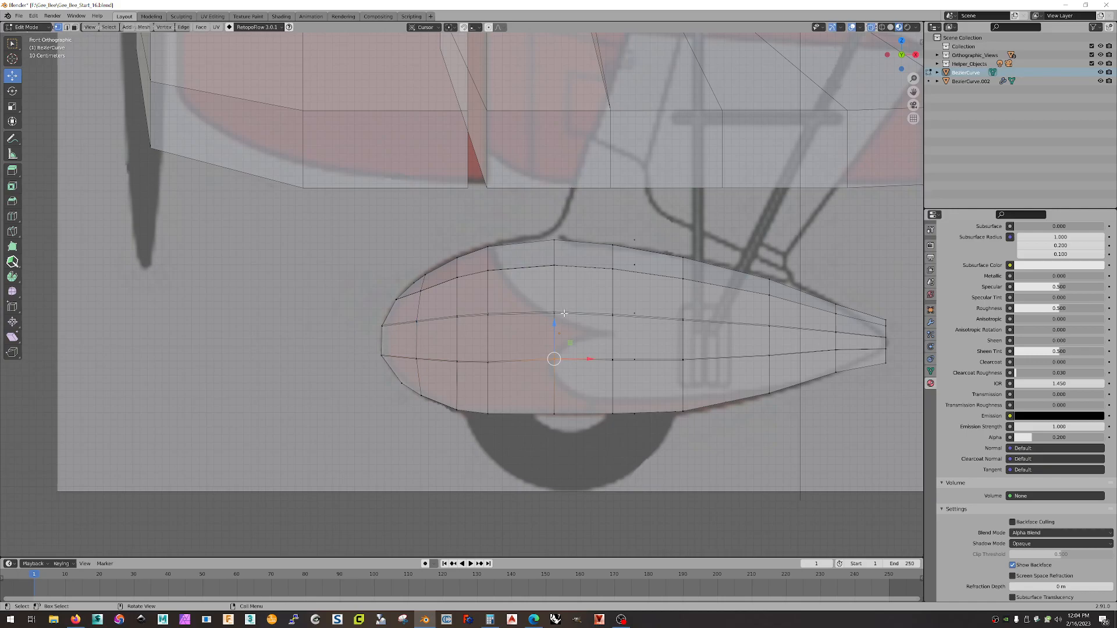
left_click_drag(554, 324, 615, 331)
left_click(622, 346)
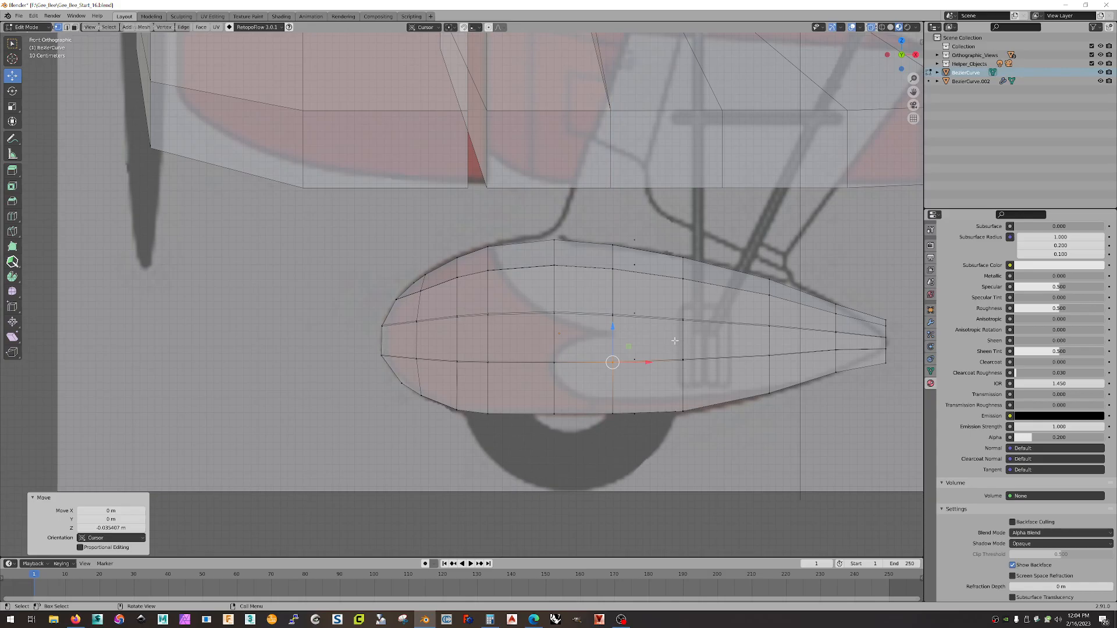
- Narrow the third loop behind the fairing's nose in Y against the top reference view
scroll(550, 330, "down", 5)
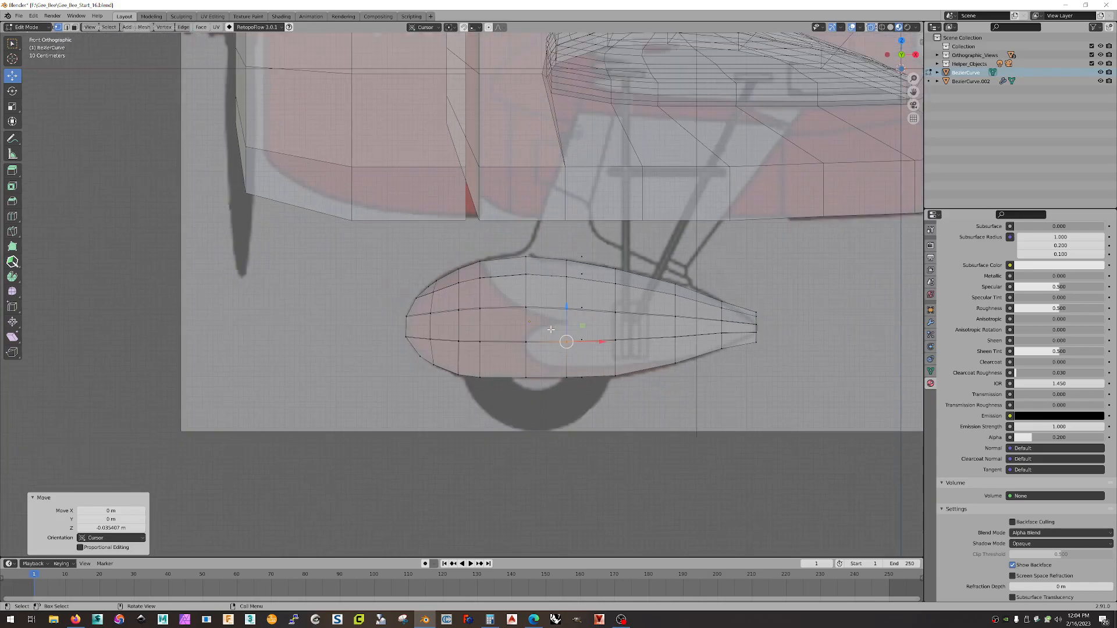
middle_click_drag(551, 330, 587, 418)
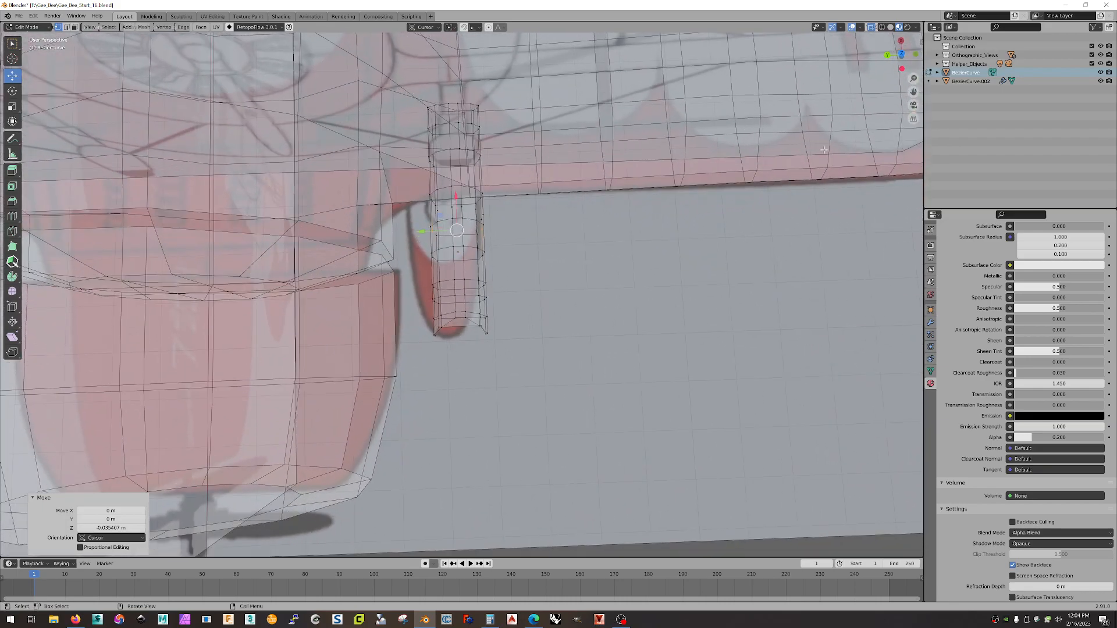
left_click(901, 54)
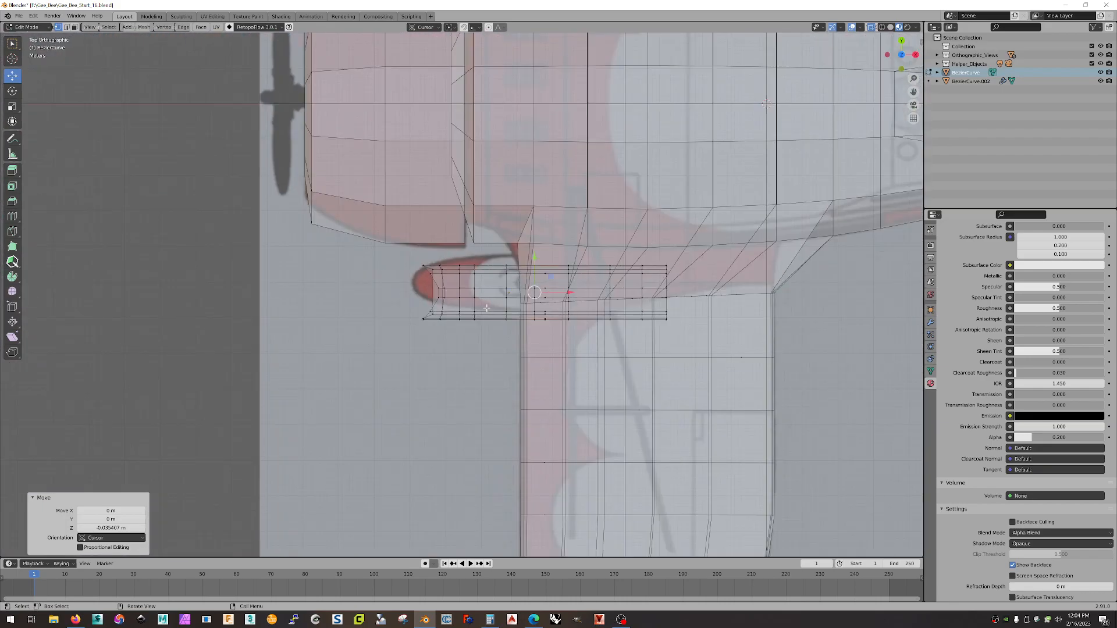
scroll(487, 308, "up", 3)
scroll(492, 304, "down", 3)
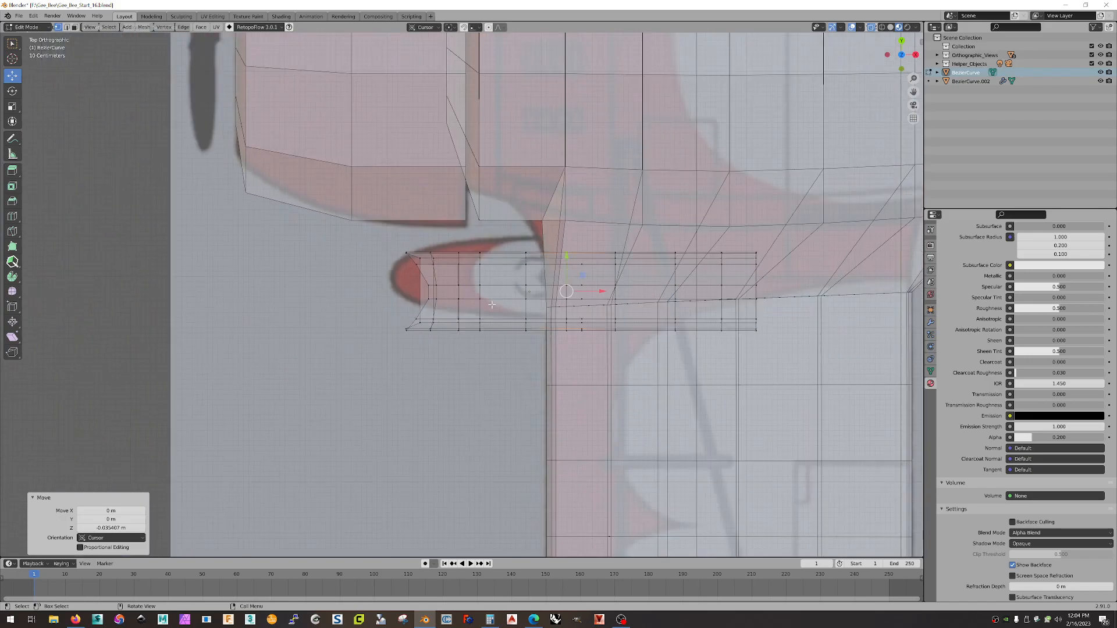
scroll(494, 302, "down", 8)
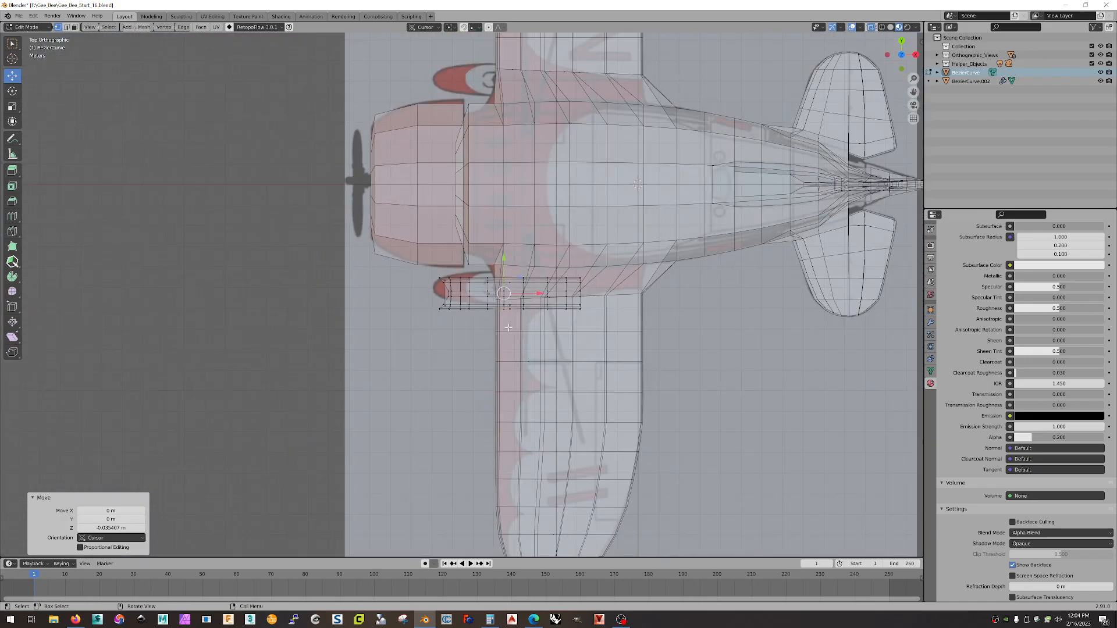
scroll(510, 327, "up", 10)
left_click_drag(444, 228, 470, 360)
key("s")
key("y")
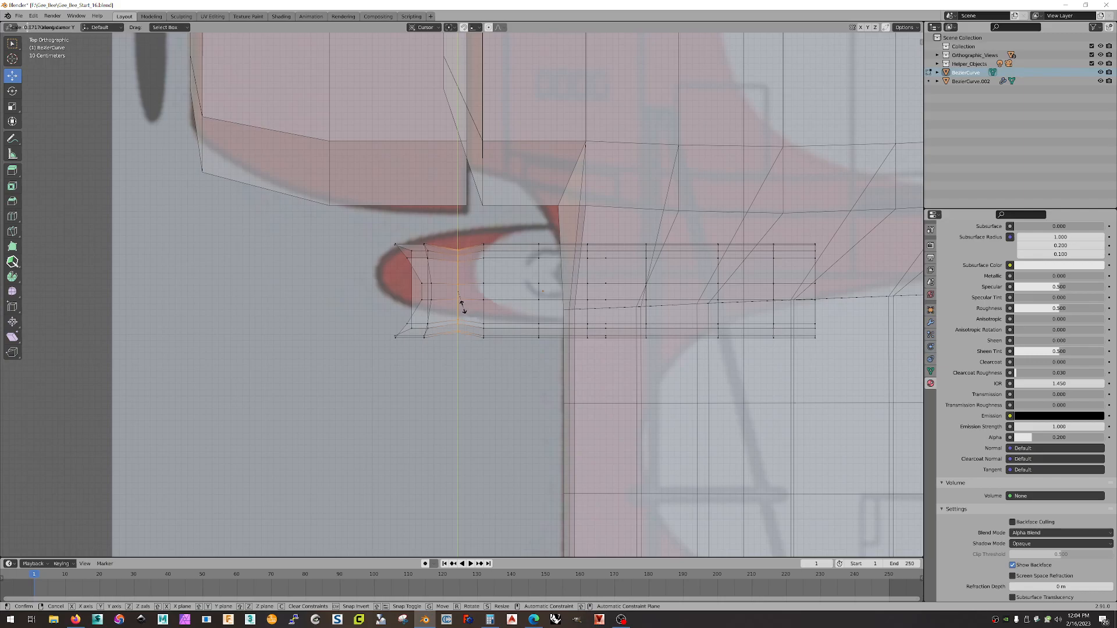
left_click(461, 306)
- Narrow the two frontmost loops at the fairing's nose in Y against the top reference view
left_click_drag(330, 231, 449, 377)
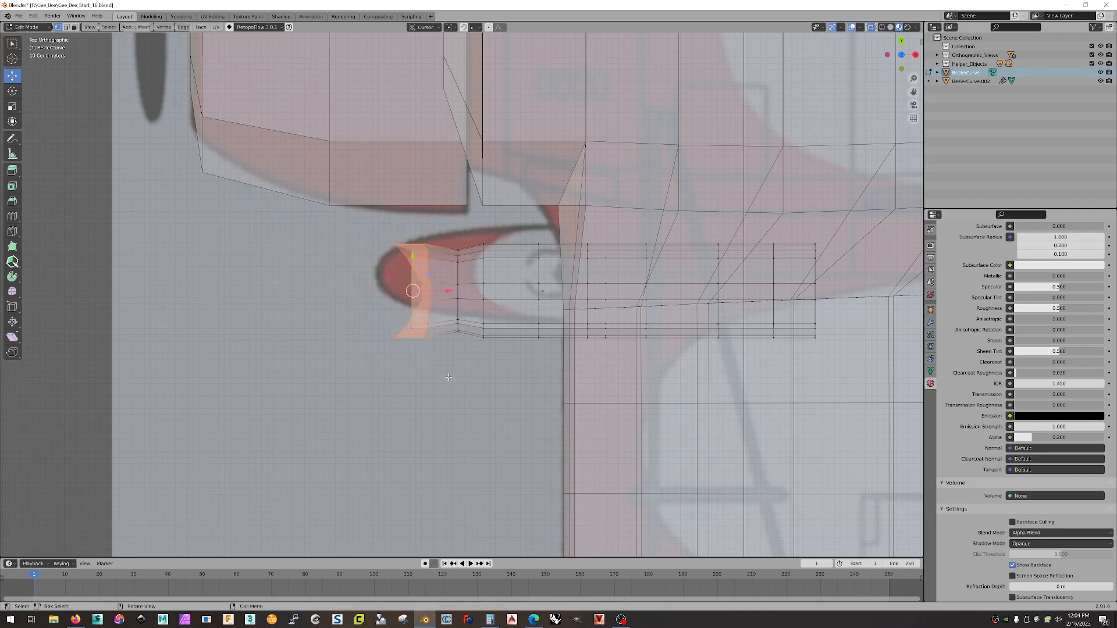
key("s")
key("y")
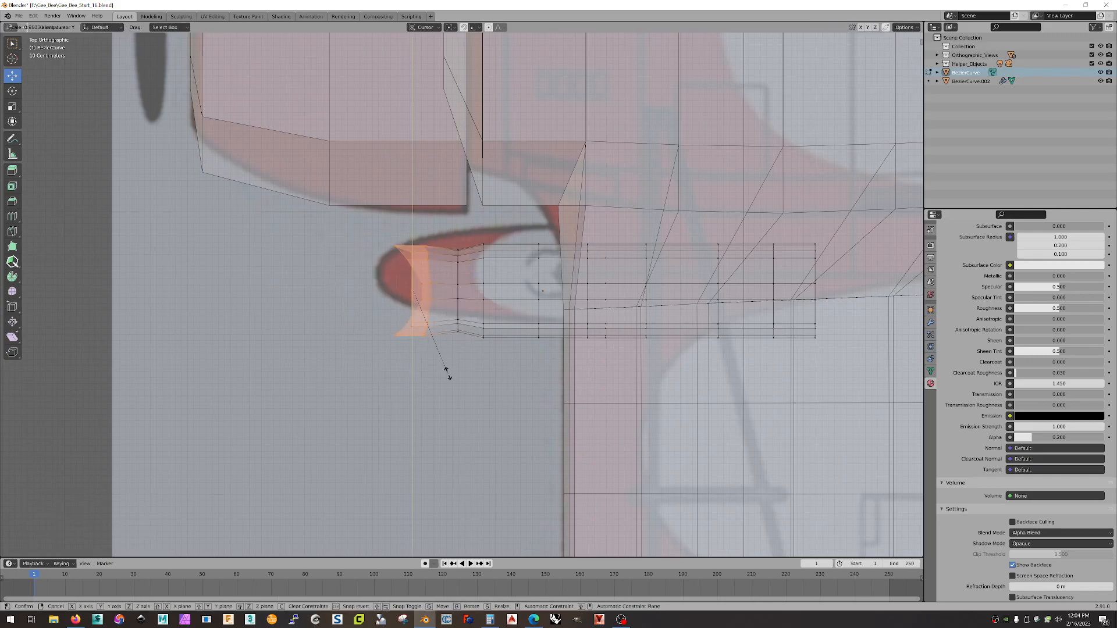
left_click(447, 342)
- Isolate the nose's foremost vertices and narrow them in Y by a factor of 0.294
left_click_drag(463, 239, 422, 285)
left_click_drag(450, 374, 421, 306)
left_click_drag(457, 250, 427, 310, "ctrl")
scroll(428, 307, "up", 5)
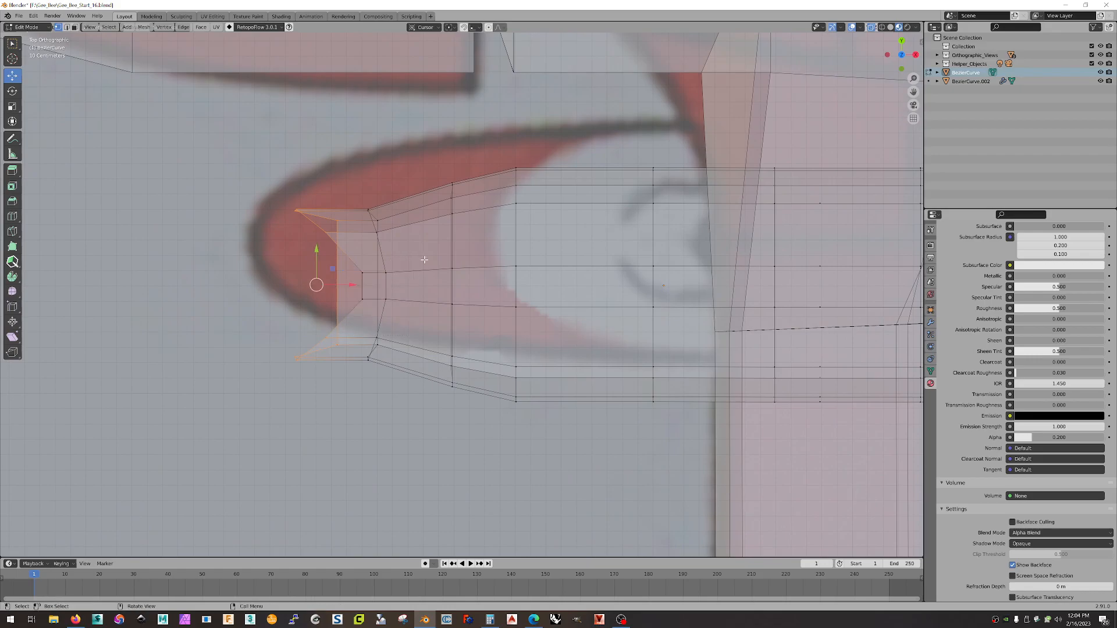
key("s")
key("y")
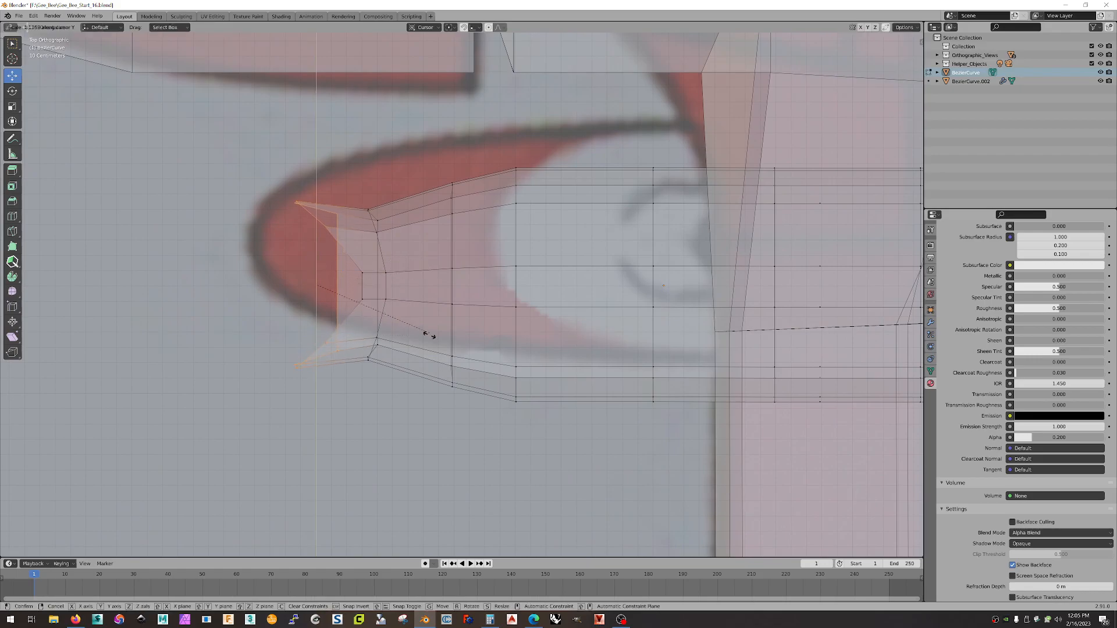
left_click(347, 286)
- Select the vertex pair flanking the front opening of the nose and narrow it in Y by a factor of 0.797
middle_click_drag(347, 287, 451, 341)
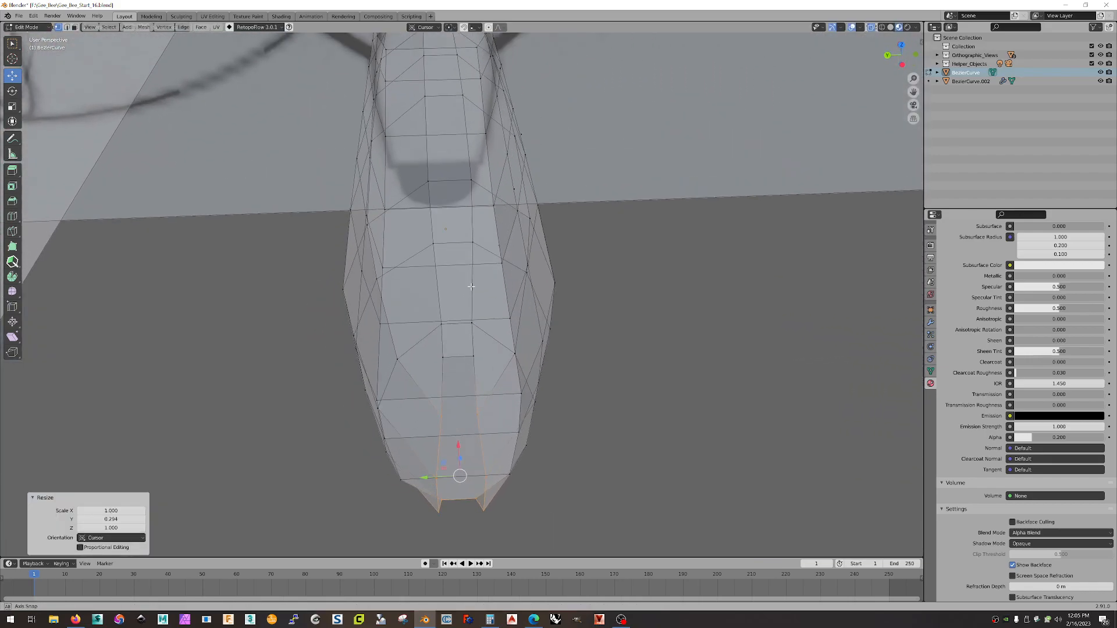
left_click_drag(440, 346, 493, 361)
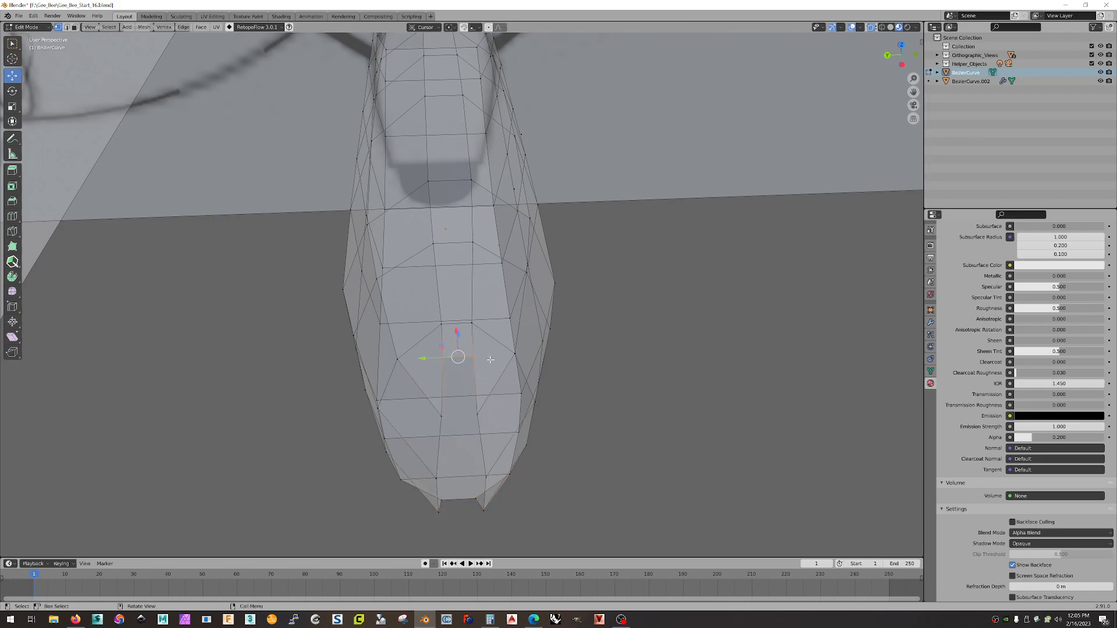
middle_click_drag(524, 403, 388, 348)
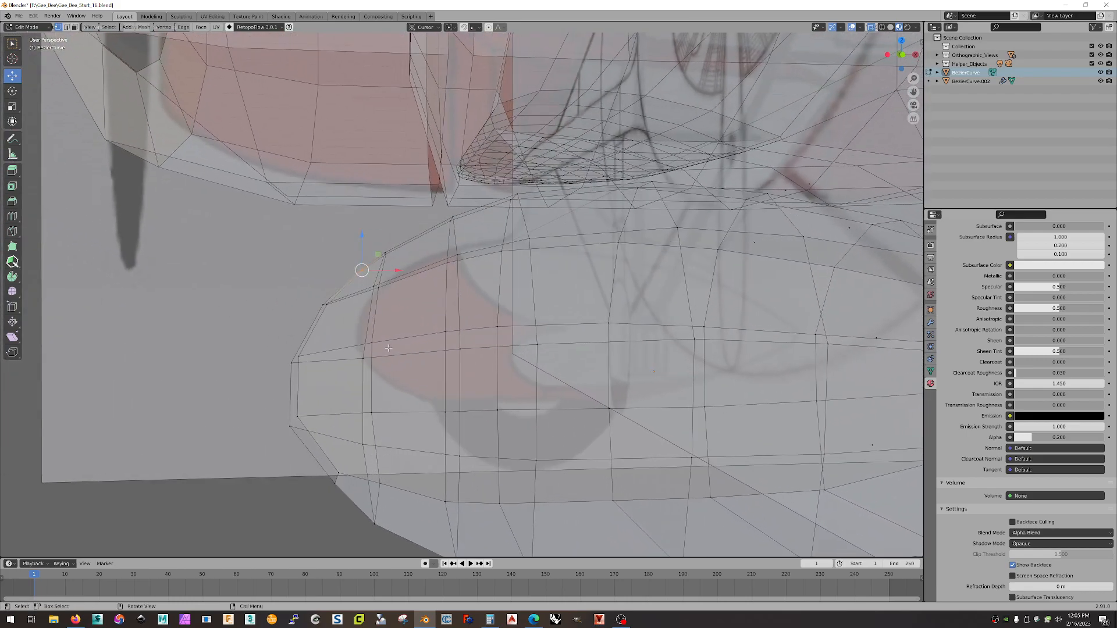
left_click_drag(377, 254, 335, 297)
left_click(325, 304)
middle_click_drag(335, 296, 403, 407)
left_click_drag(401, 430, 473, 459)
middle_click_drag(473, 459, 541, 382)
key("s")
key("y")
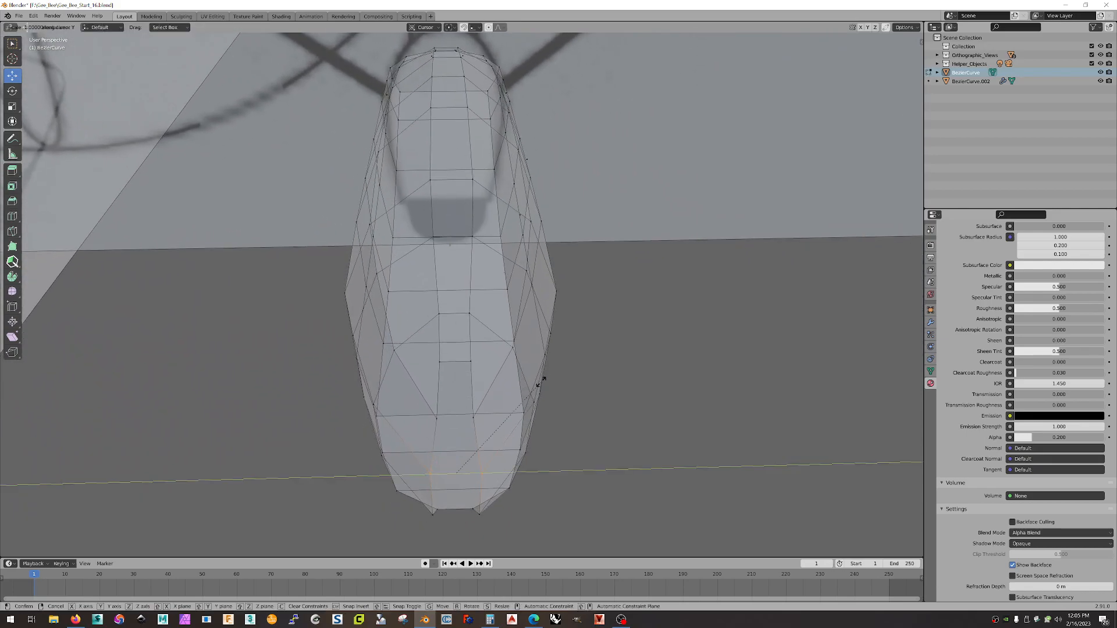
left_click(483, 377)
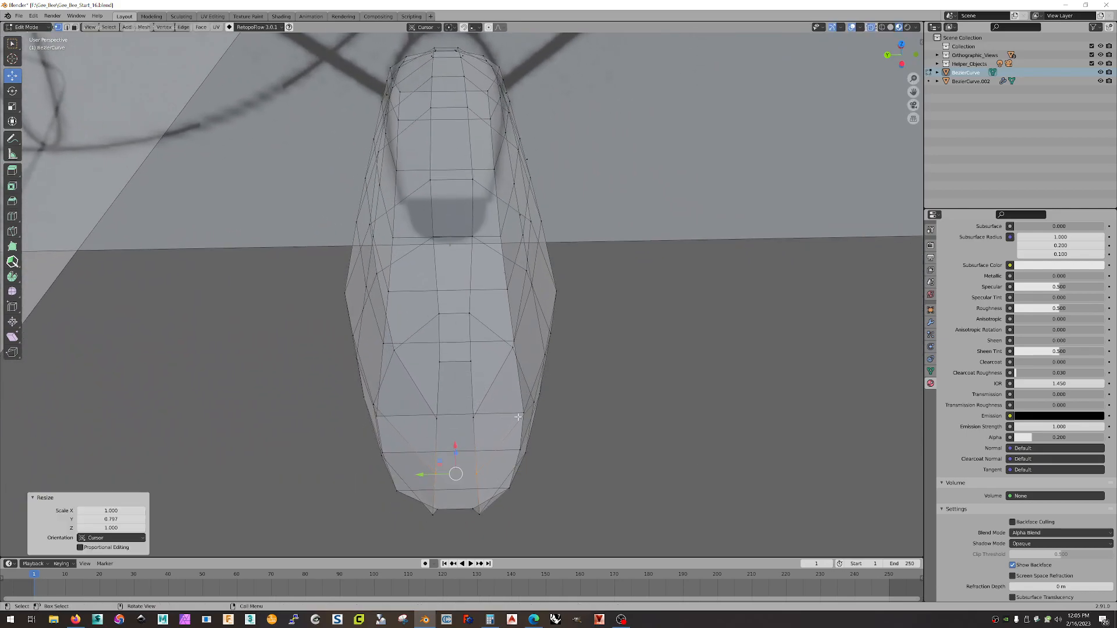
- Narrow the nose's front vertex pair further in Y so its edges line up with the adjoining opening
middle_click_drag(483, 377, 420, 486)
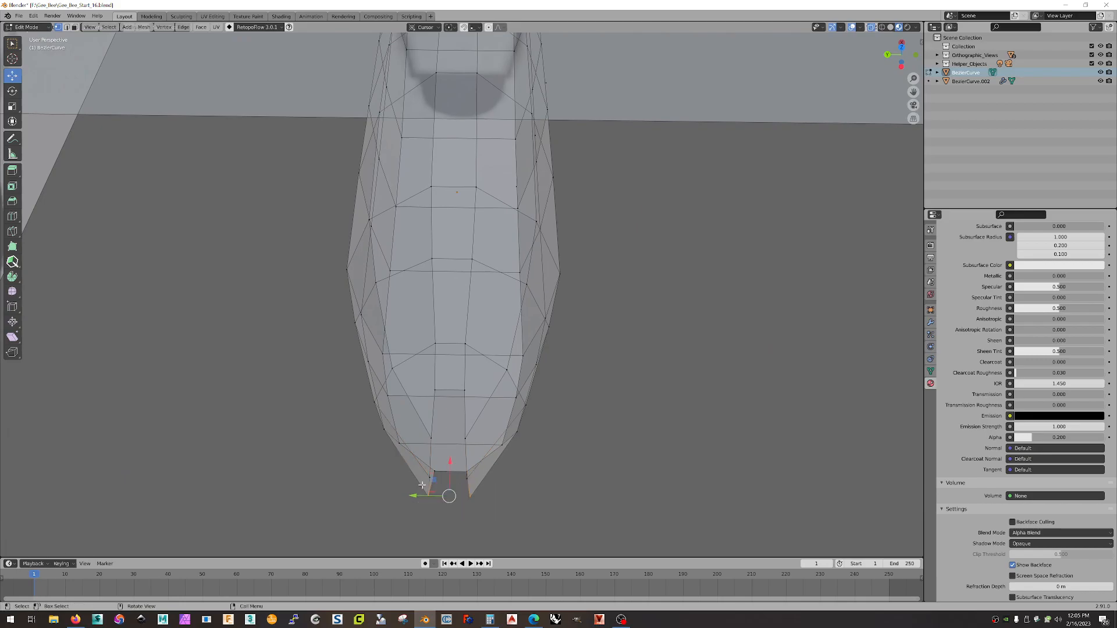
key("s")
key("y")
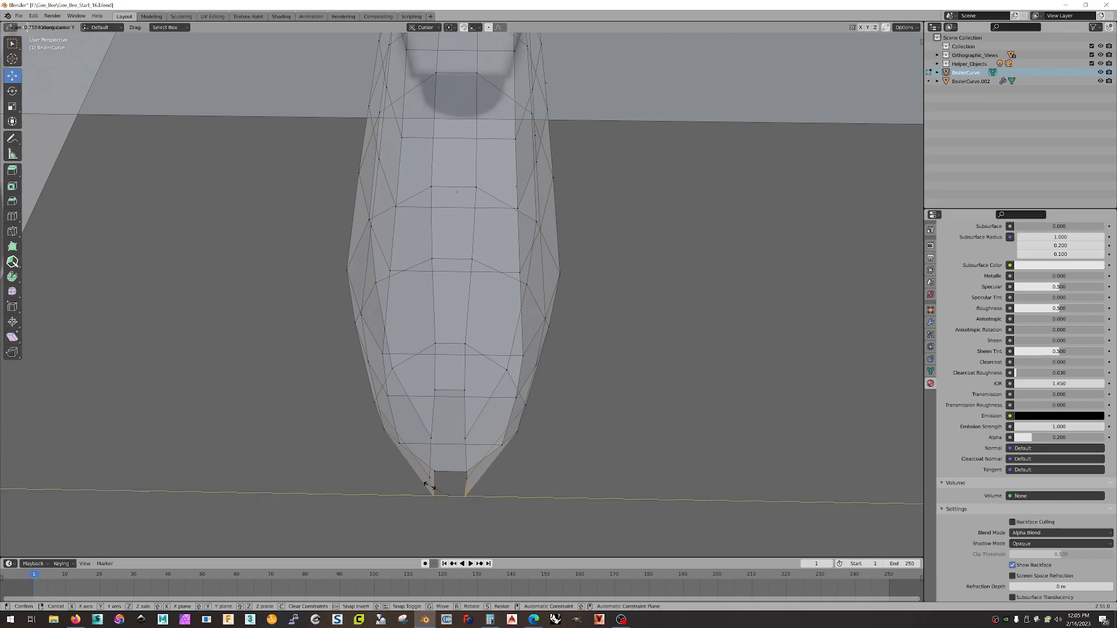
left_click(428, 486)
- Narrow the lower vertices just behind the nose tip in Y in two passes, the second by a factor of 0.744
middle_click_drag(636, 482, 511, 437)
scroll(652, 433, "down", 3)
left_click_drag(481, 430, 440, 401)
middle_click_drag(441, 402, 468, 424)
key("s")
key("y")
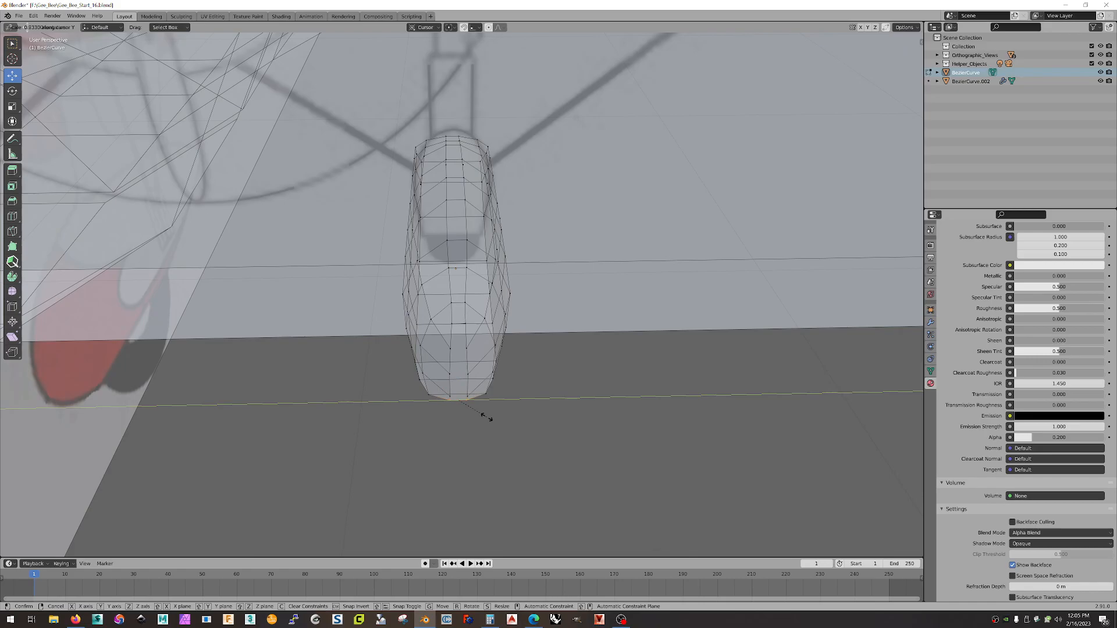
left_click(485, 416)
middle_click_drag(553, 429, 505, 468)
key("s")
key("y")
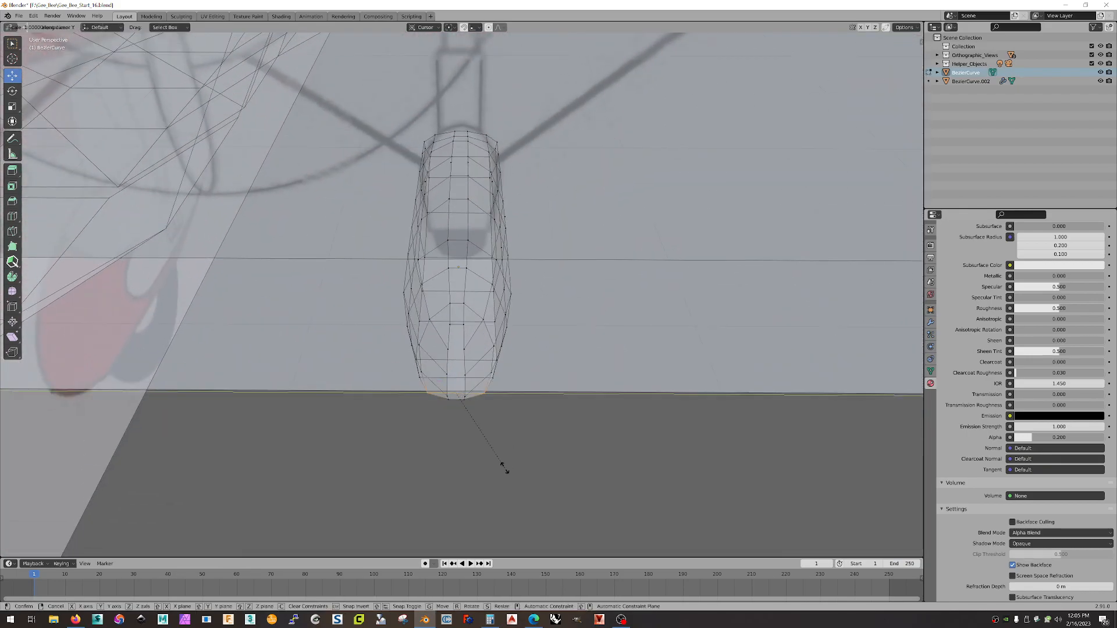
left_click(470, 458)
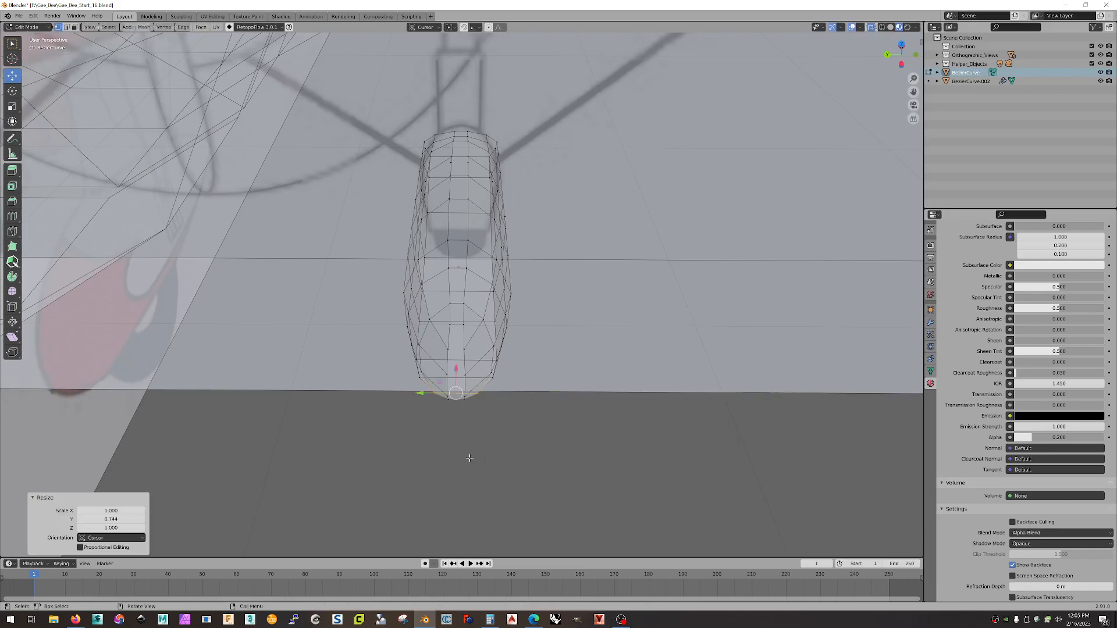
- Select the next pair of lower-row vertices on both sides of the fairing and narrow it in Y by 0.857
right_click(492, 377, "shift")
left_click(418, 378, "shift")
key("s")
key("y")
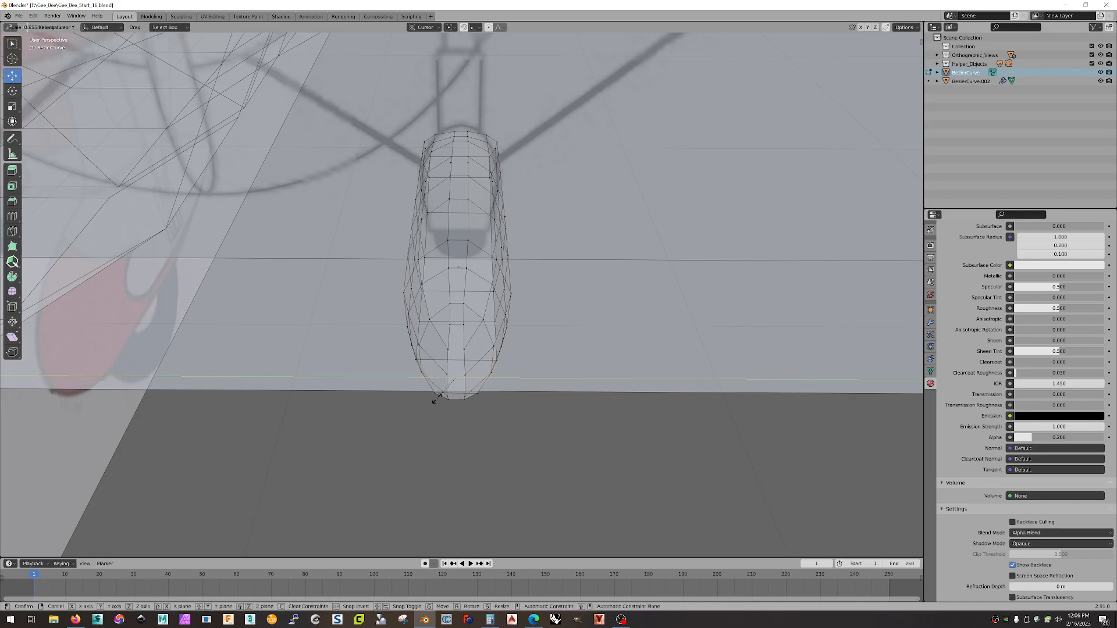
left_click(438, 399)
- Narrow the middle-row side vertices of the loop just behind the nose in Y
middle_click_drag(437, 399, 408, 319)
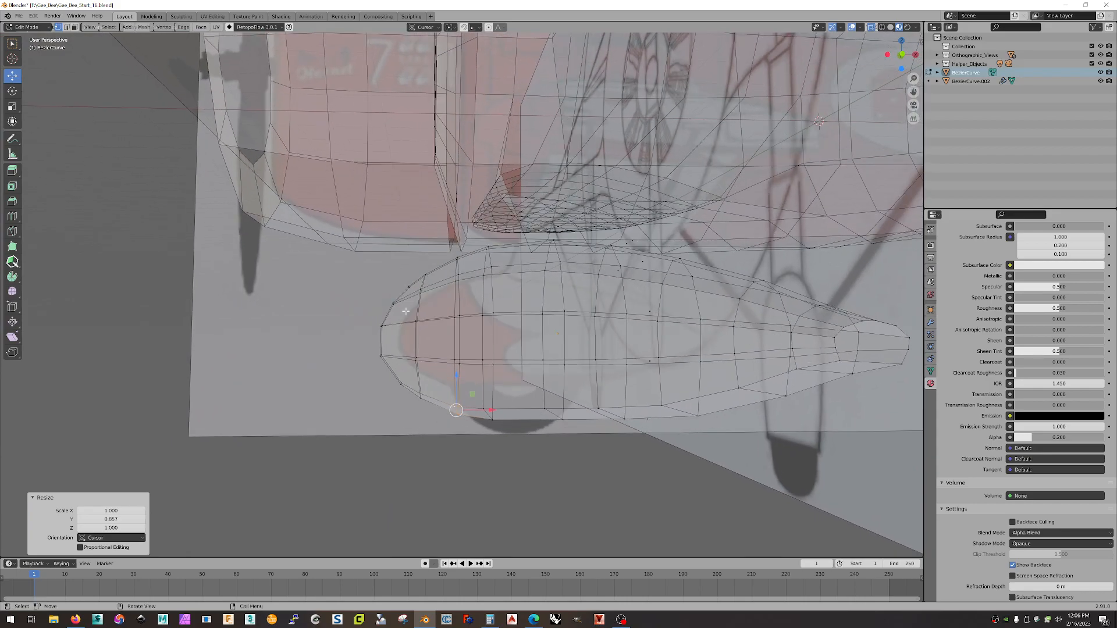
left_click_drag(406, 311, 427, 378)
middle_click_drag(416, 382, 498, 418)
key("s")
key("y")
left_click(493, 414)
- Narrow the next group of front side vertices behind the nose in Y by a factor of 0.916
middle_click_drag(524, 399, 475, 353)
left_click_drag(483, 391, 517, 435)
middle_click_drag(517, 435, 626, 473)
key("s")
key("y")
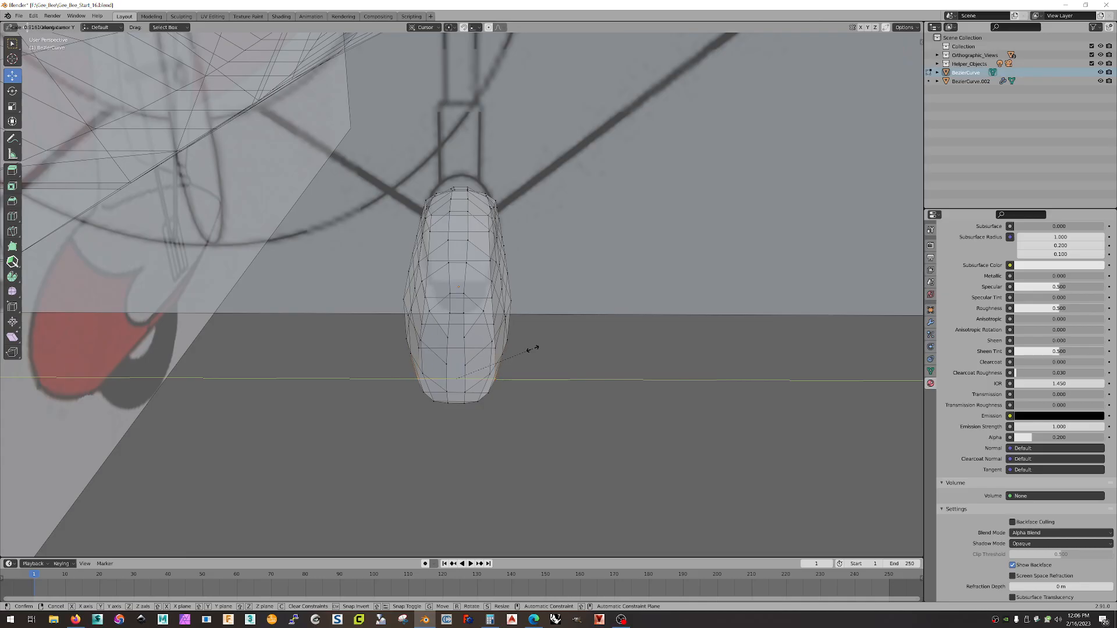
left_click(532, 348)
- In the top view, narrow the rearmost loop of the fairing in Y by a factor of 0.256
middle_click_drag(581, 379, 629, 431)
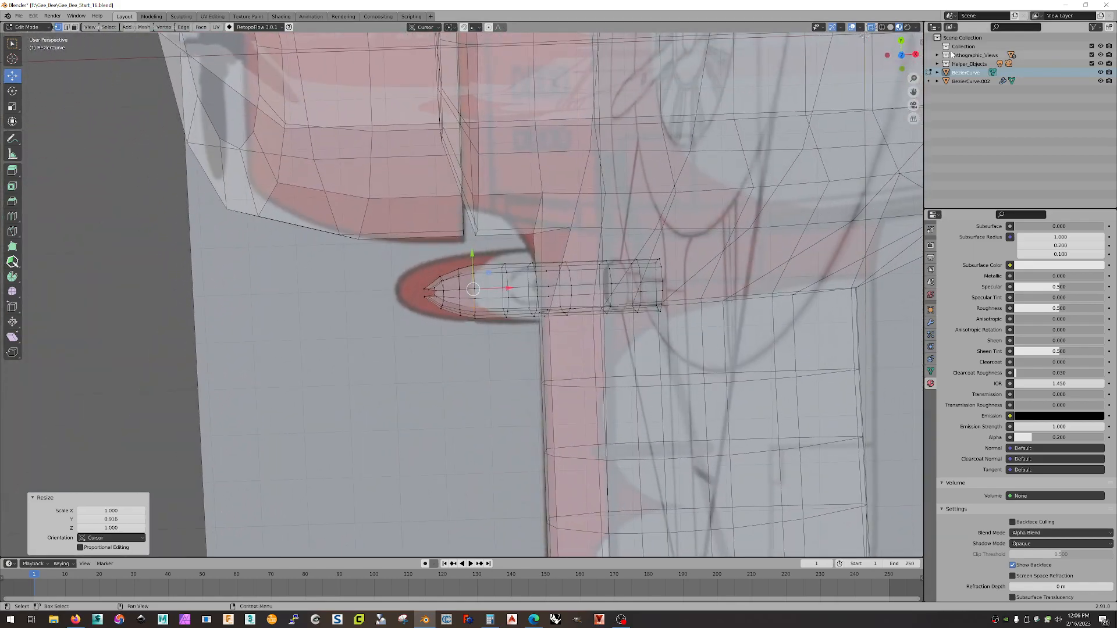
left_click(901, 54)
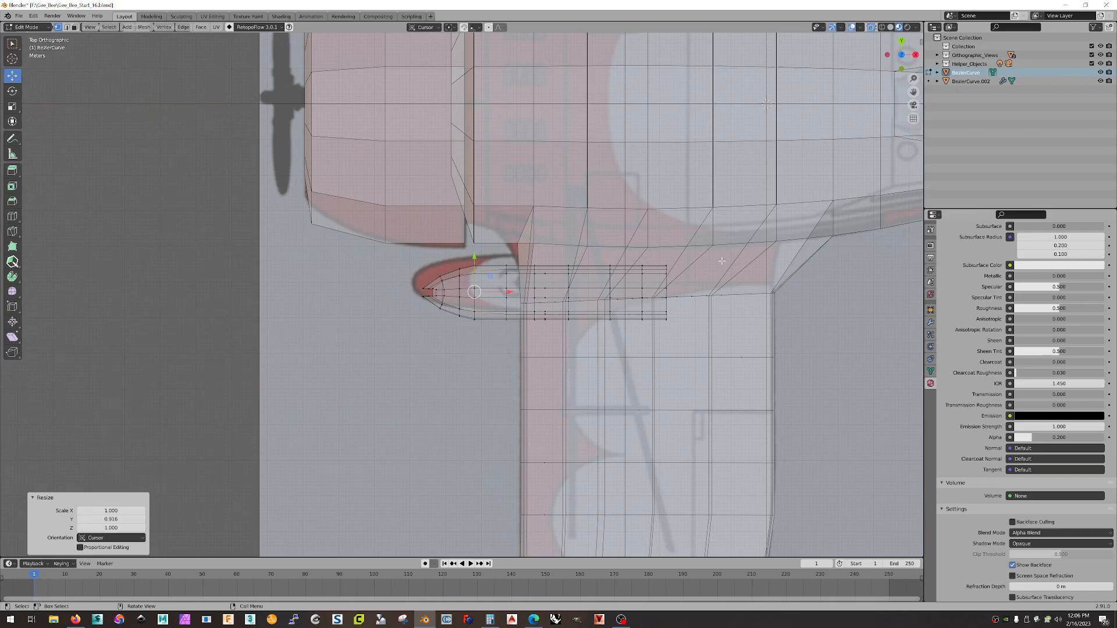
scroll(724, 260, "up", 4)
middle_click_drag(829, 356, 571, 402, "shift")
left_click_drag(683, 263, 622, 408)
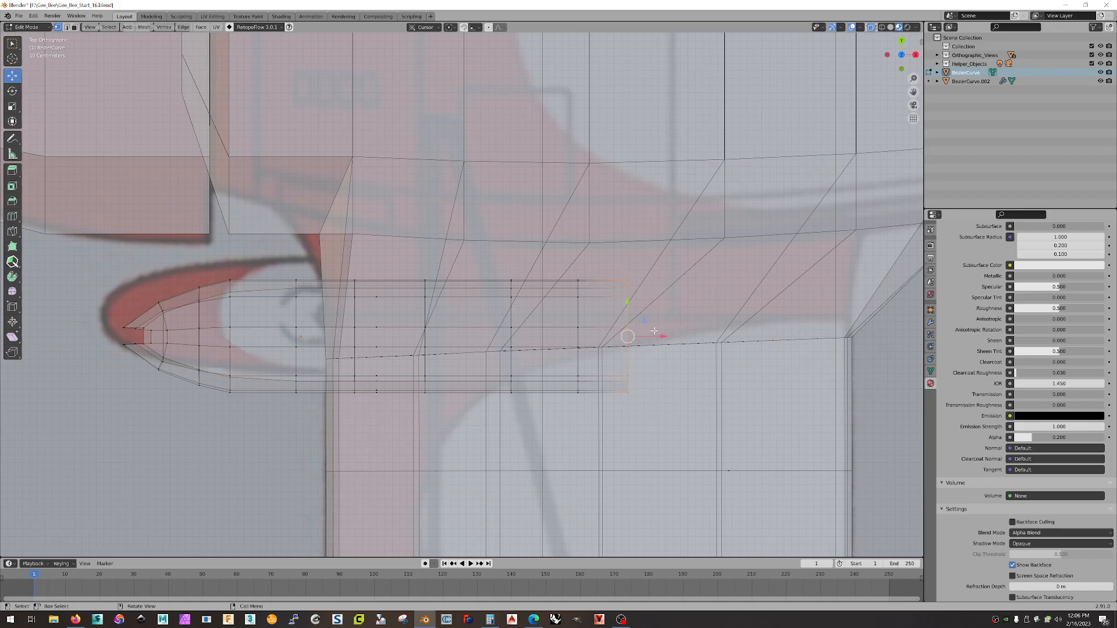
key("s")
key("y")
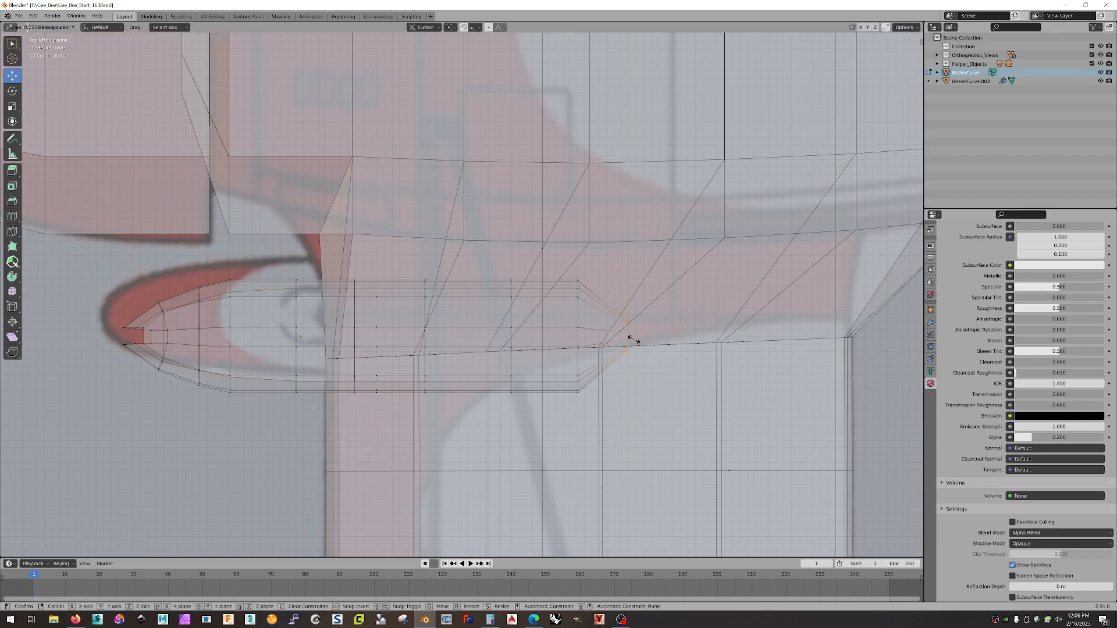
left_click(633, 339)
- Narrow the second loop from the fairing's tail in Y by a factor of 0.422
left_click_drag(562, 263, 581, 331)
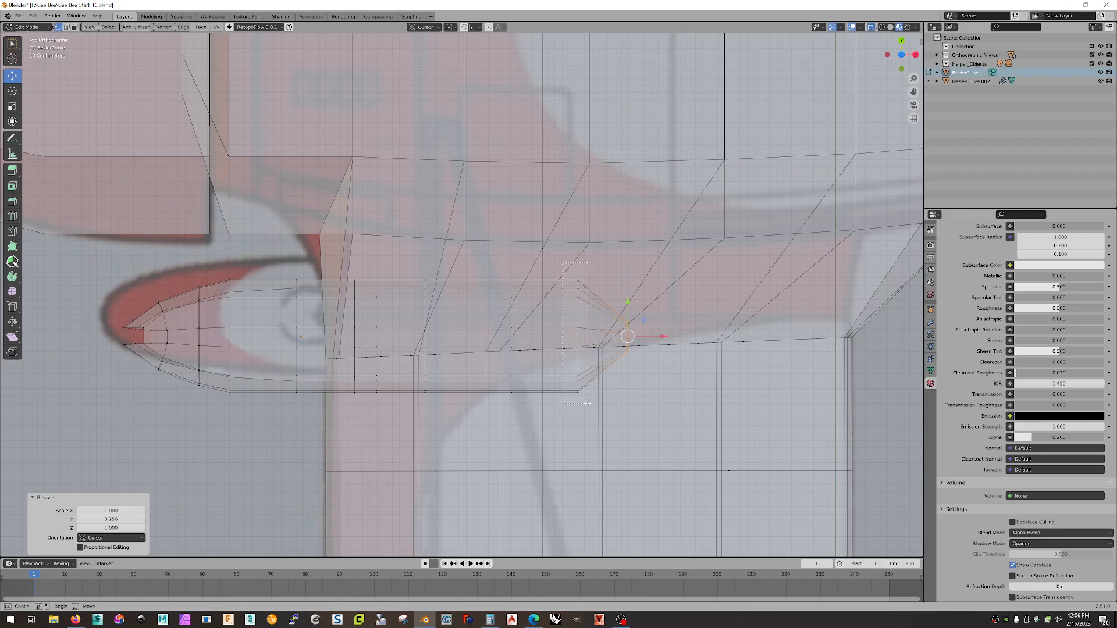
left_click_drag(588, 402, 589, 403)
key("s")
key("y")
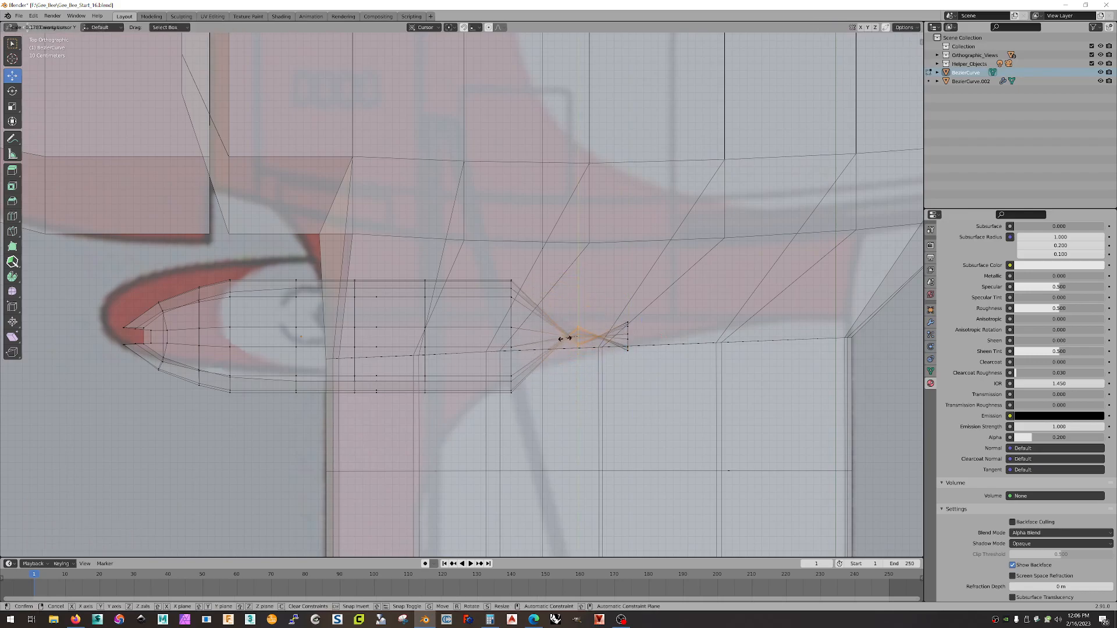
left_click(557, 356)
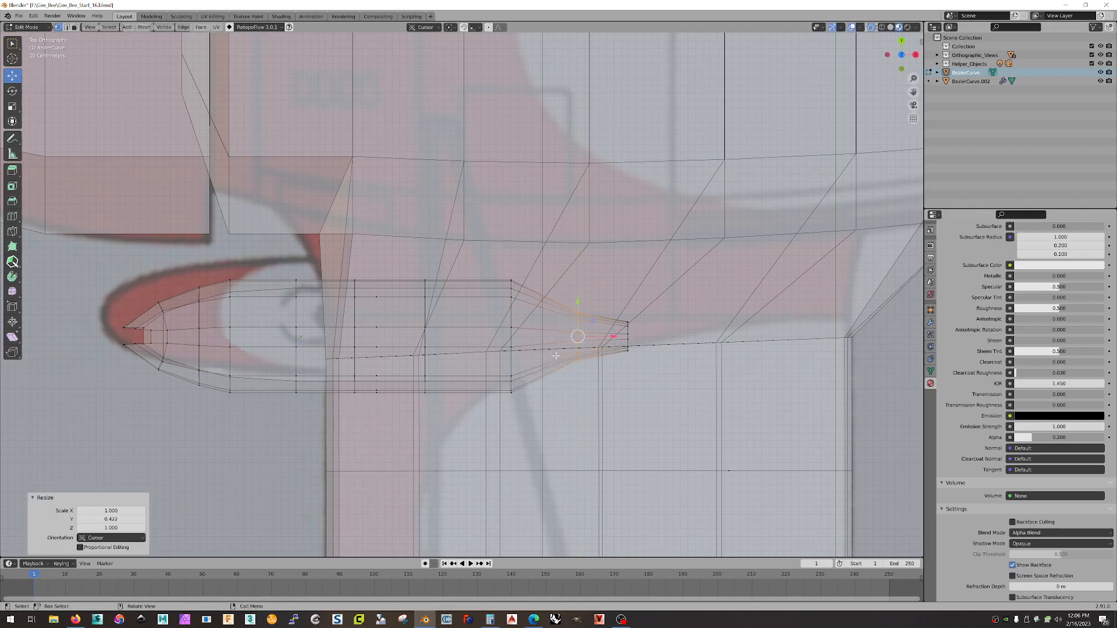
- Narrow the third loop from the fairing's tail in Y by a factor of 0.594
left_click_drag(500, 270, 526, 398)
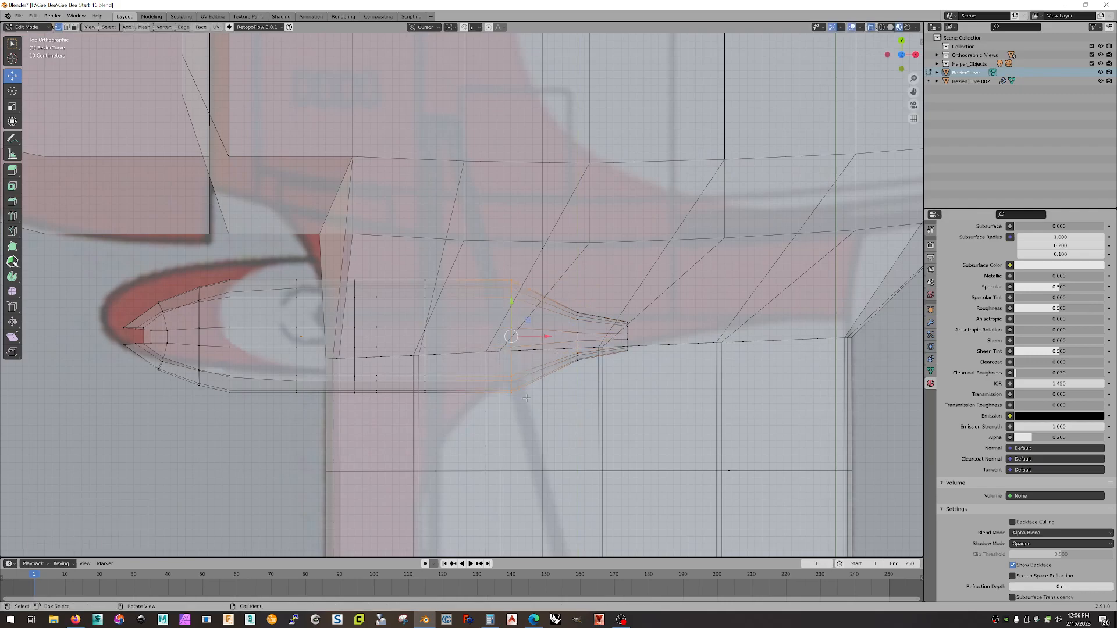
key("s")
key("y")
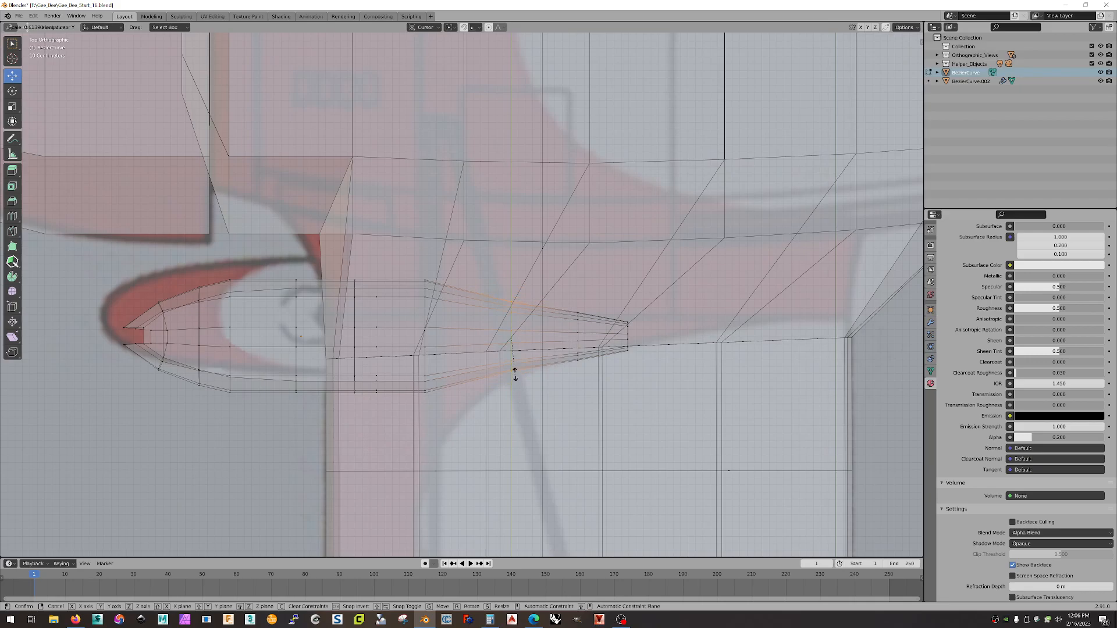
left_click(513, 374)
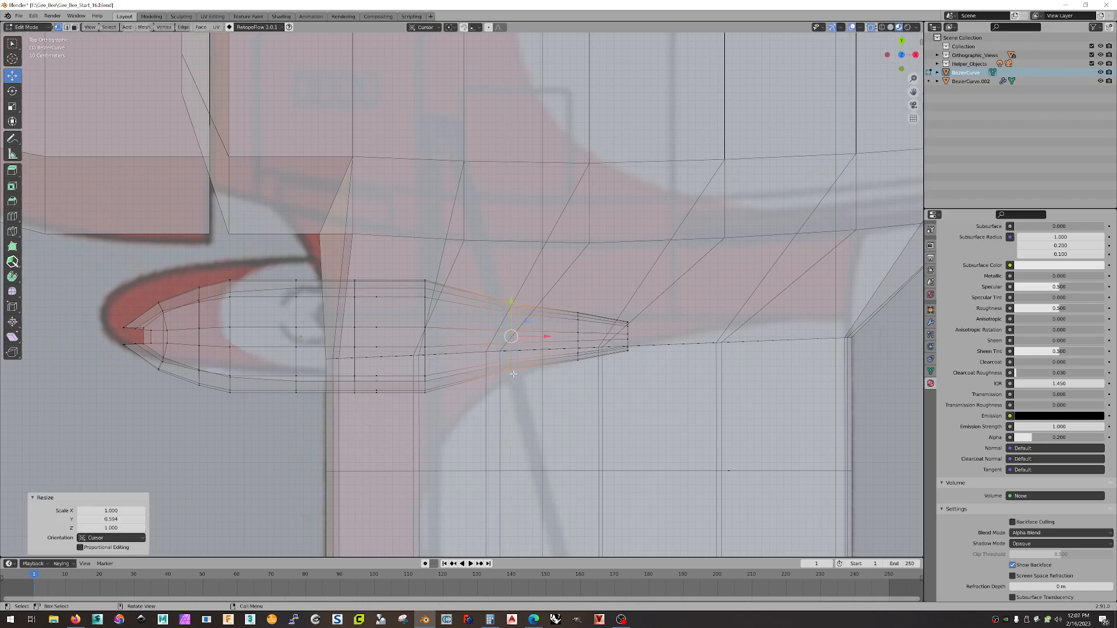
- Select the fourth loop from the fairing's tail and narrow it in Y by a factor of 0.892
left_click_drag(441, 272, 419, 417)
middle_click_drag(419, 418, 456, 352)
left_click_drag(414, 245, 444, 404)
middle_click_drag(443, 404, 581, 323)
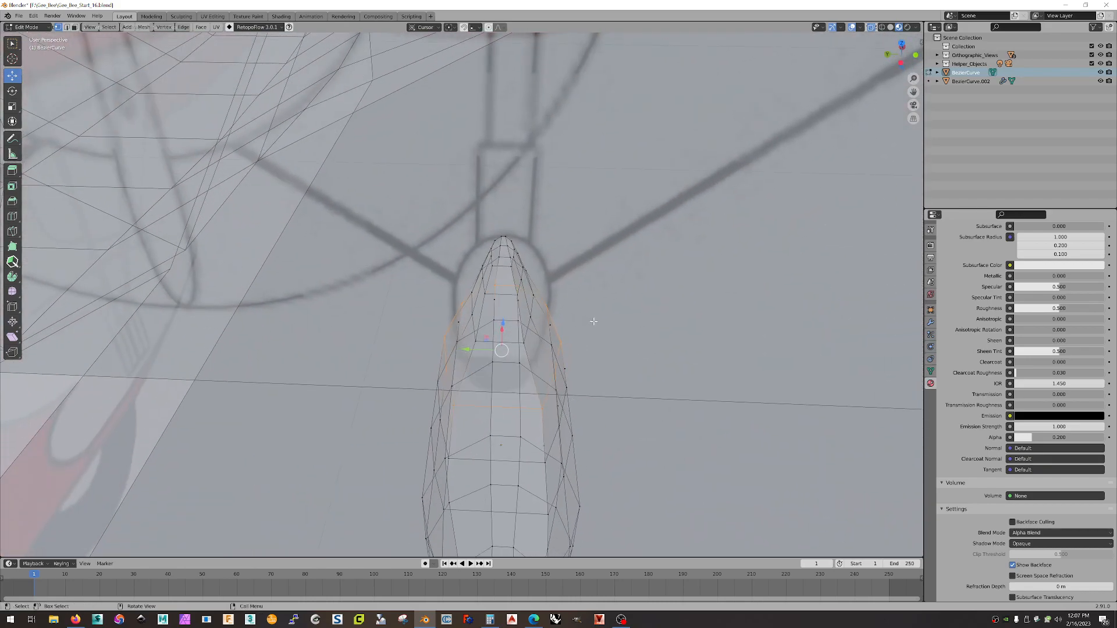
key("s")
key("y")
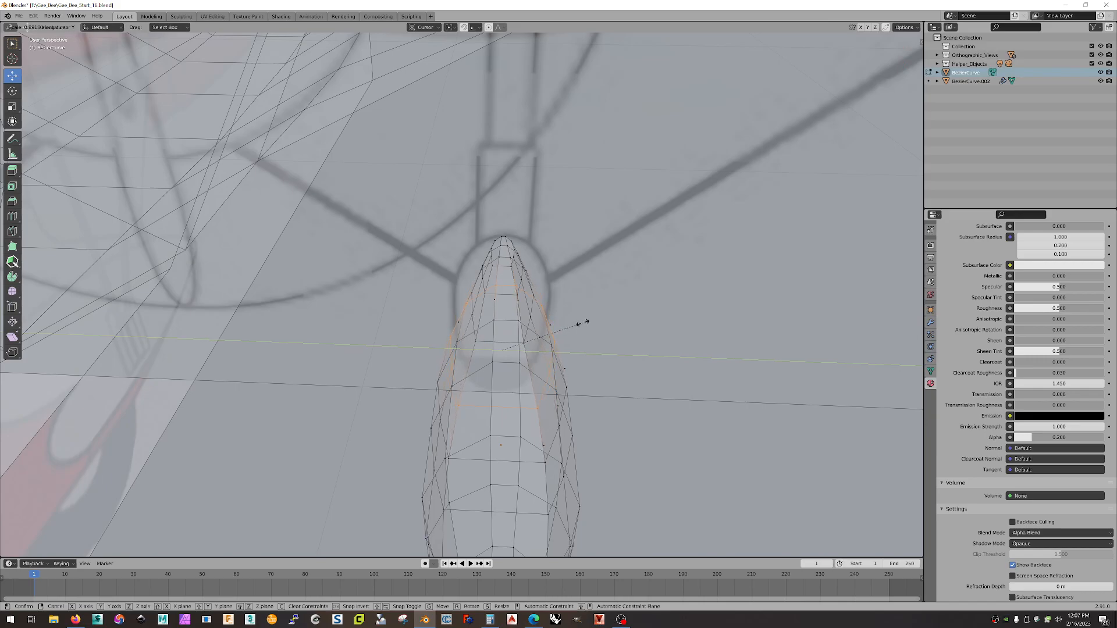
left_click(583, 323)
- Narrow the fourth loop from the tail again in Y by 0.946 against the top reference view
middle_click_drag(581, 319, 507, 391)
left_click_drag(901, 55, 670, 316)
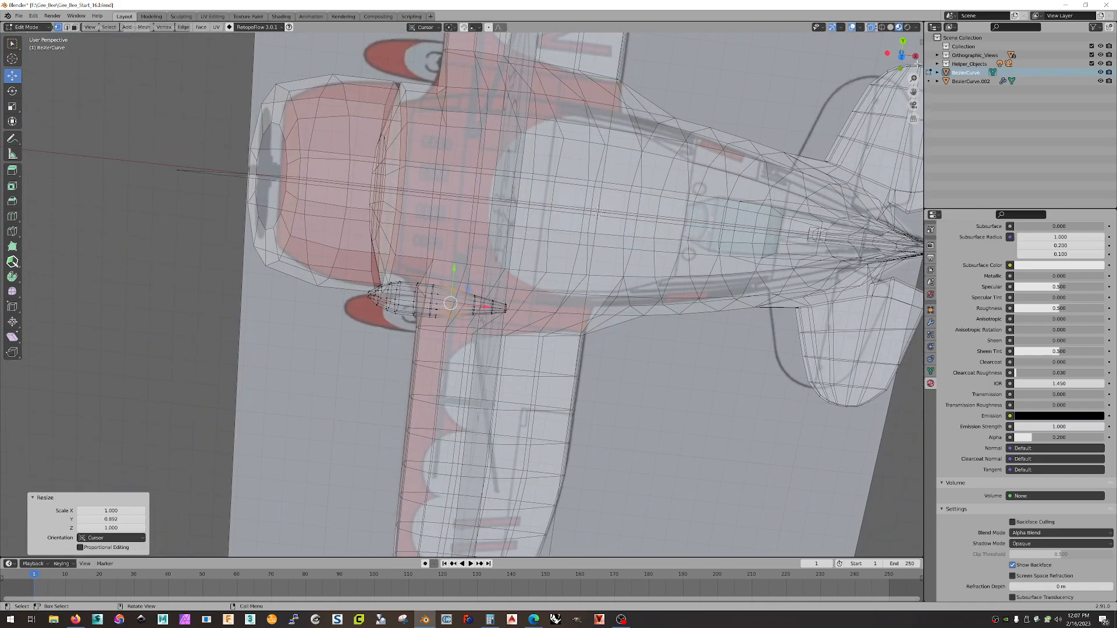
left_click(901, 55)
scroll(382, 376, "up", 8)
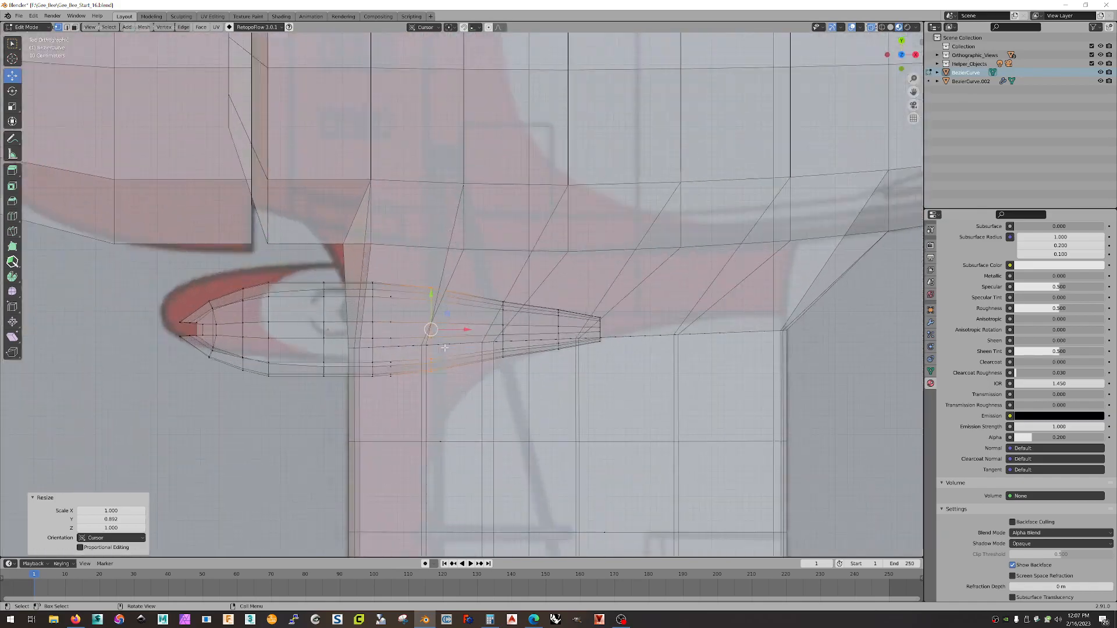
key("s")
key("y")
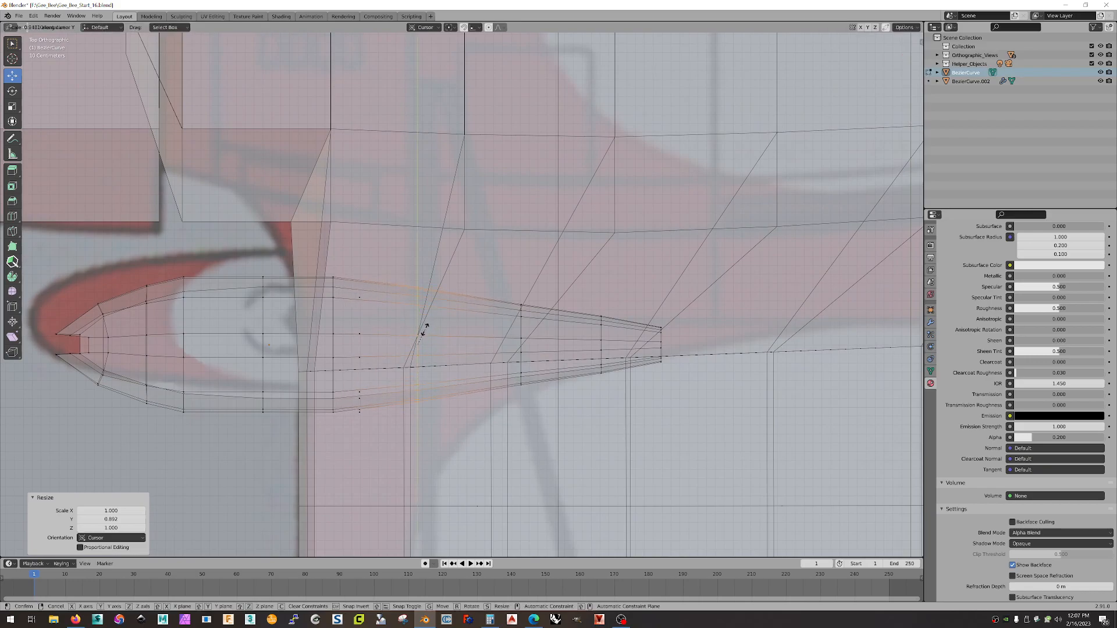
left_click(425, 330)
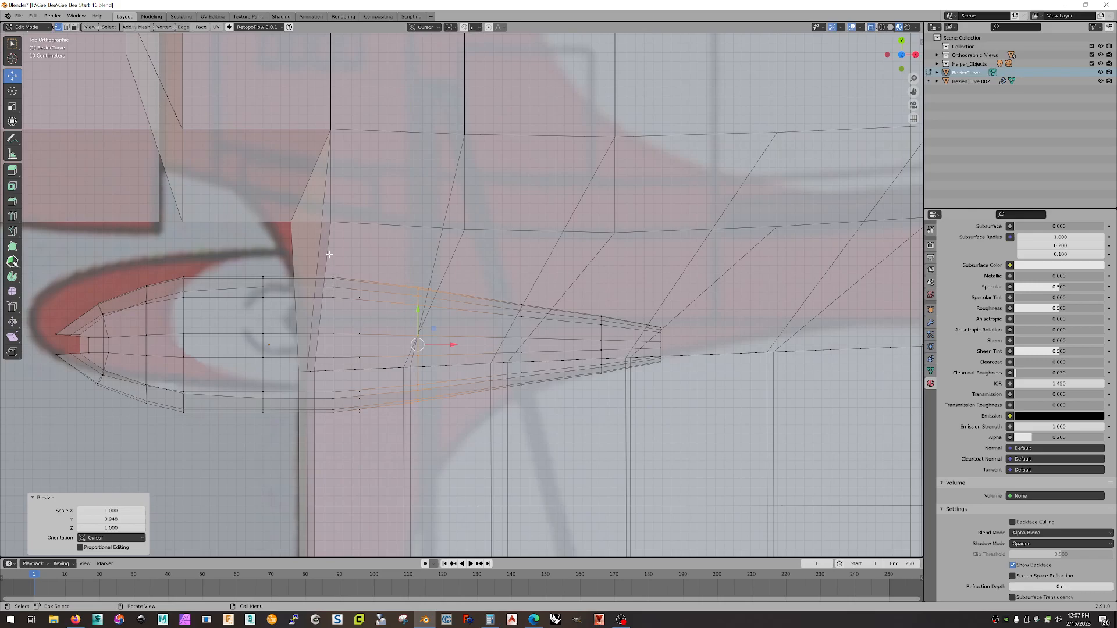
- Slightly narrow the loop near the wing's leading edge in Y, and the fourth loop from the tail by 0.967
left_click(342, 424, "alt")
key("s")
key("y")
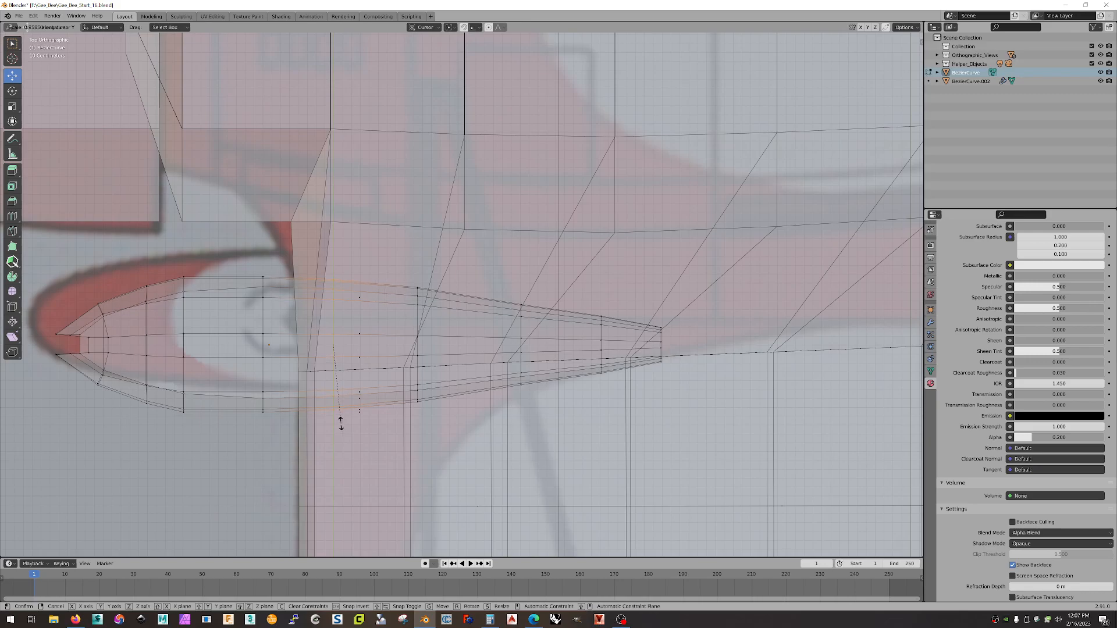
left_click(341, 424)
left_click(422, 424, "alt")
key("s")
key("y")
left_click(420, 417)
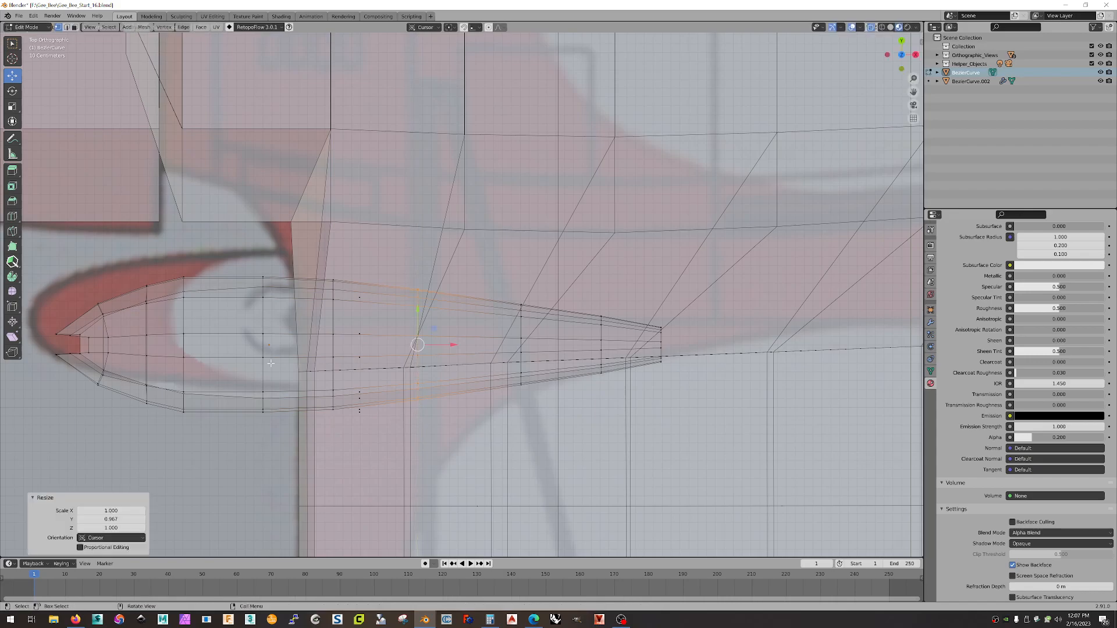
- Select the fairing loop just ahead of the wing's leading edge and widen it in Y by a factor of 1.028
left_click(277, 457, "alt")
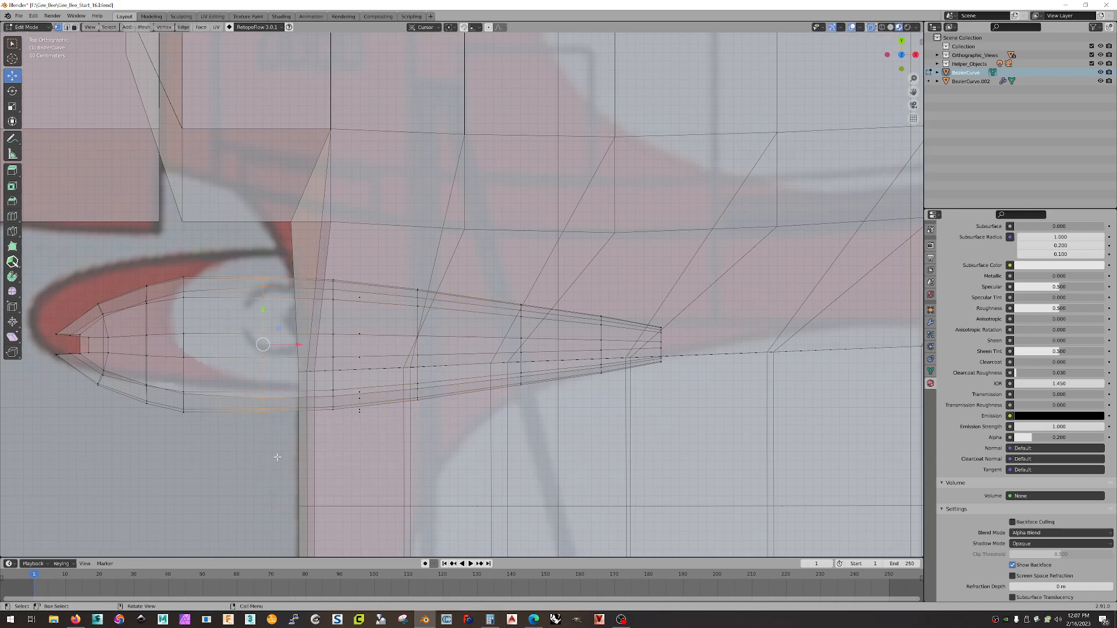
key("s")
key("y")
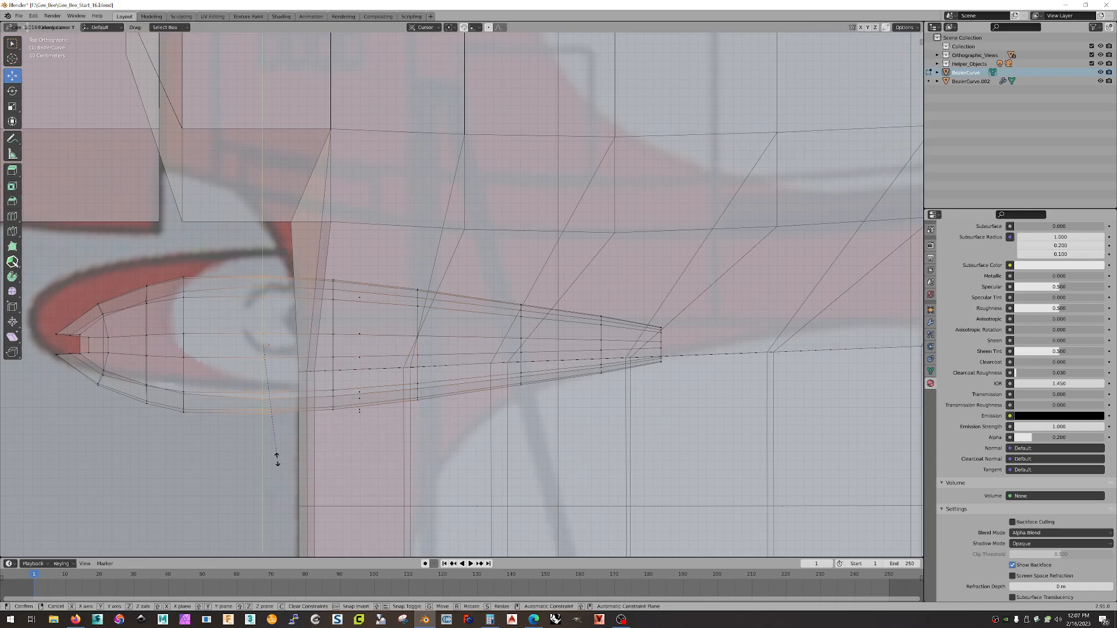
left_click(277, 460)
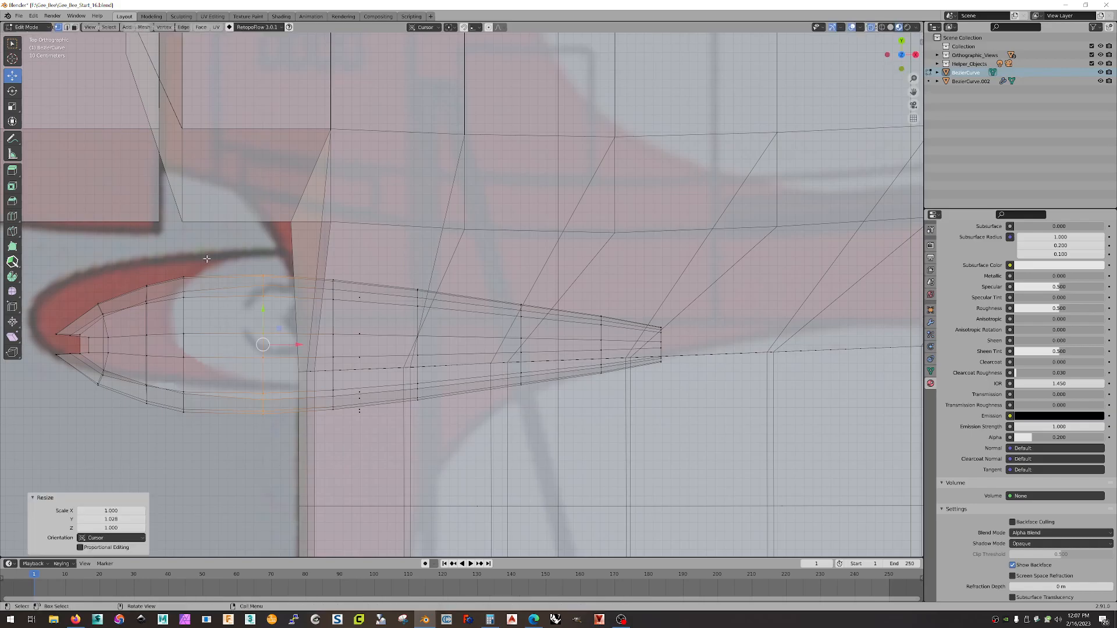
- In the front orthographic view, move the upper tail-end vertices of the fairing onto the reference outline
scroll(207, 259, "down", 5)
middle_click_drag(572, 436, 567, 311)
key("KP_1")
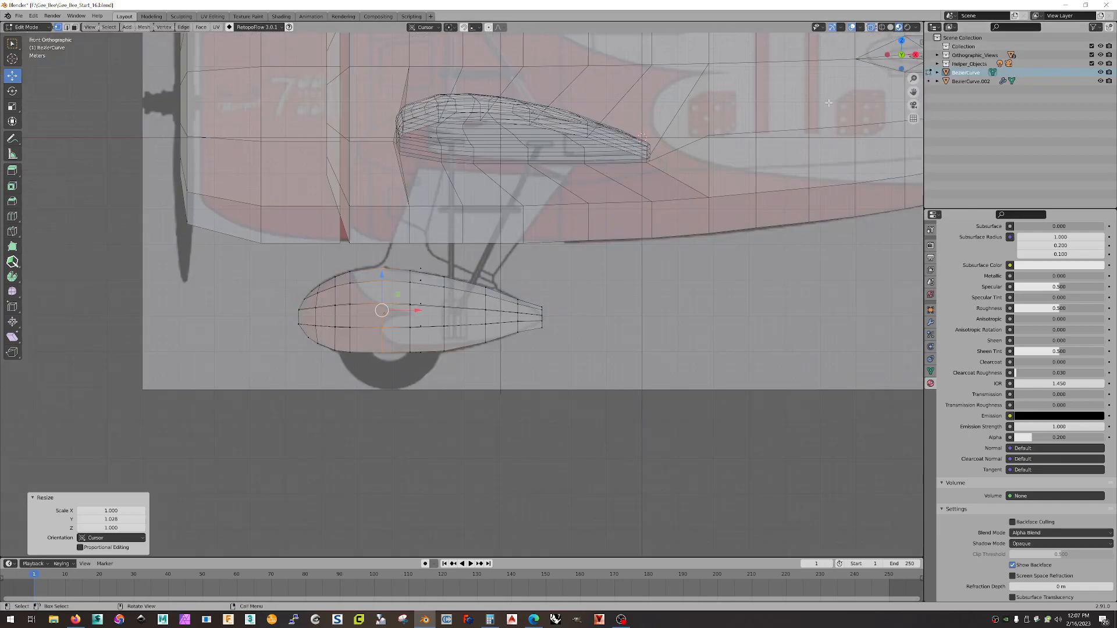
scroll(760, 196, "up", 7)
middle_click_drag(739, 334, 470, 234, "shift")
left_click_drag(655, 237, 557, 230)
key("ctrl+z")
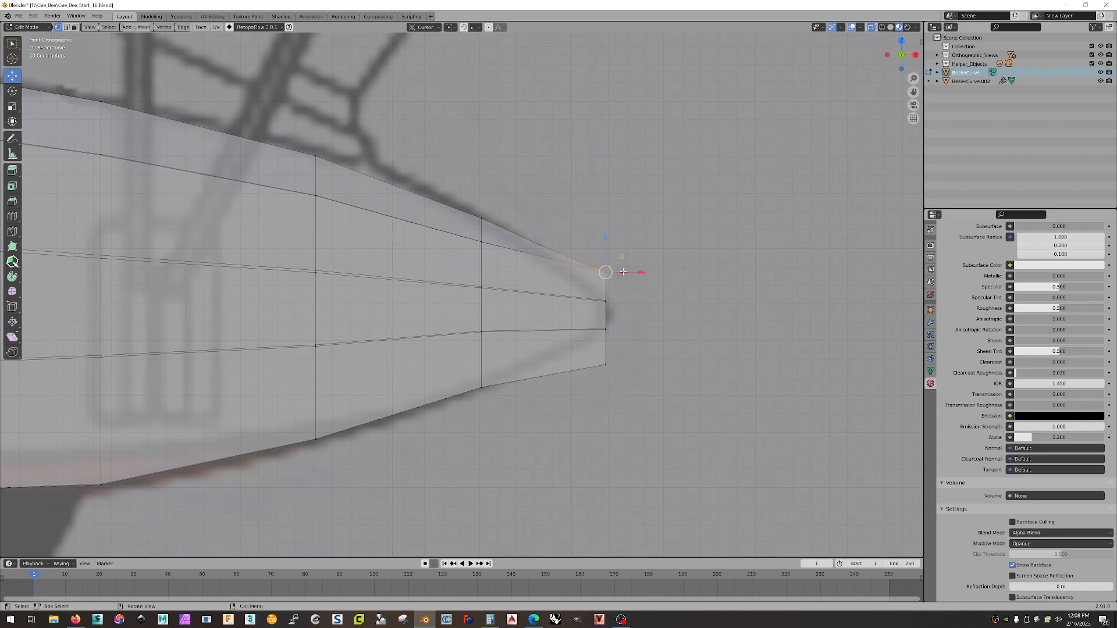
left_click_drag(623, 255, 631, 295)
left_click_drag(599, 337, 556, 351)
- Fit the fairing's lower tail-end vertices and pointed tip to the side reference, fine-tuning their height in Z
left_click(605, 365)
left_click(593, 336)
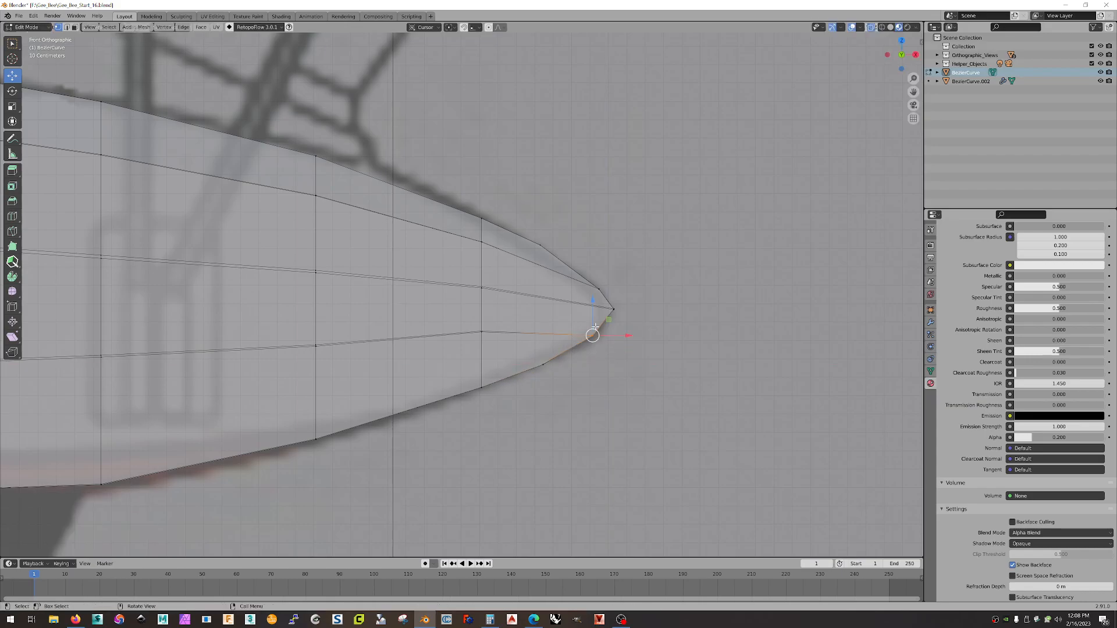
left_click_drag(609, 320, 616, 272)
left_click(599, 290)
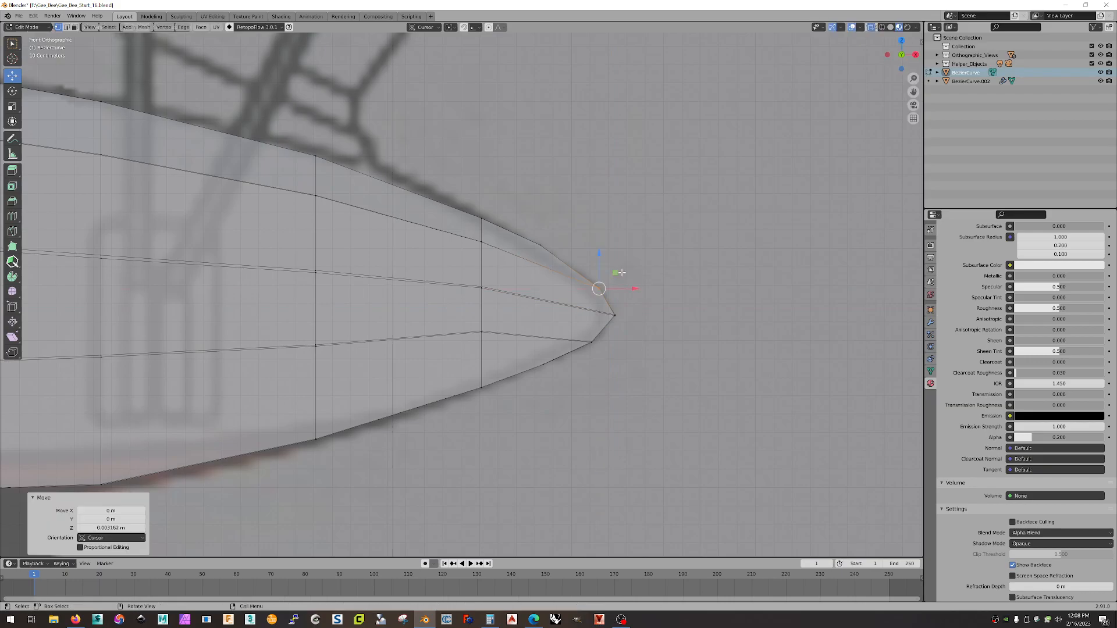
- Lower the lower-row vertices on the second, third and fourth loops from the tail, the third by about 0.052 m and fourth by 0.036 m
scroll(618, 274, "down", 2)
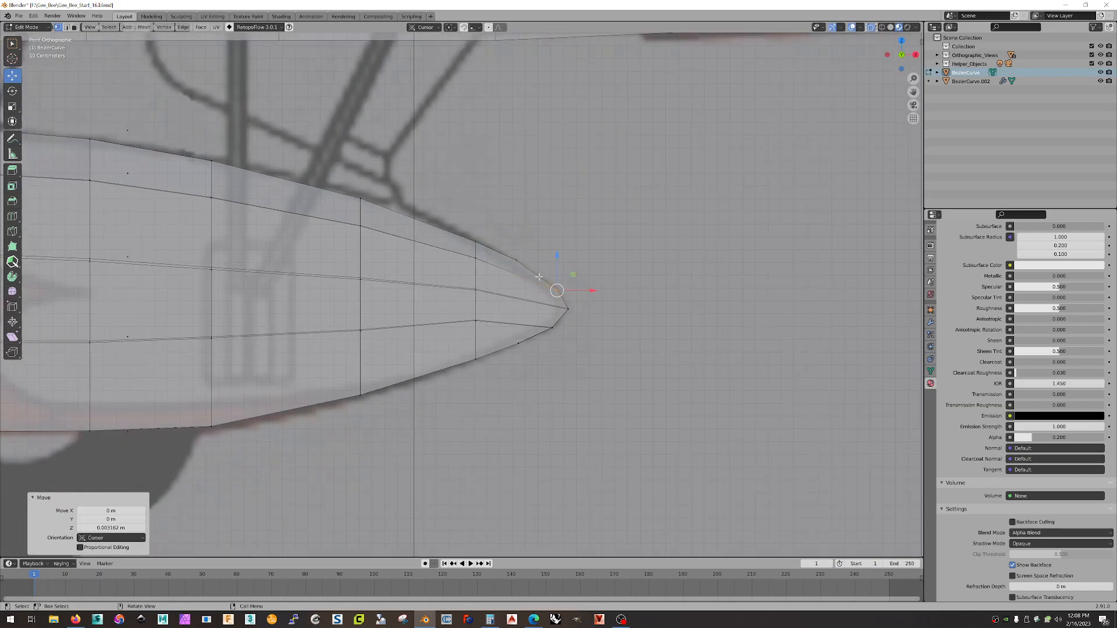
left_click(476, 321)
left_click_drag(475, 285, 472, 298)
left_click(360, 329)
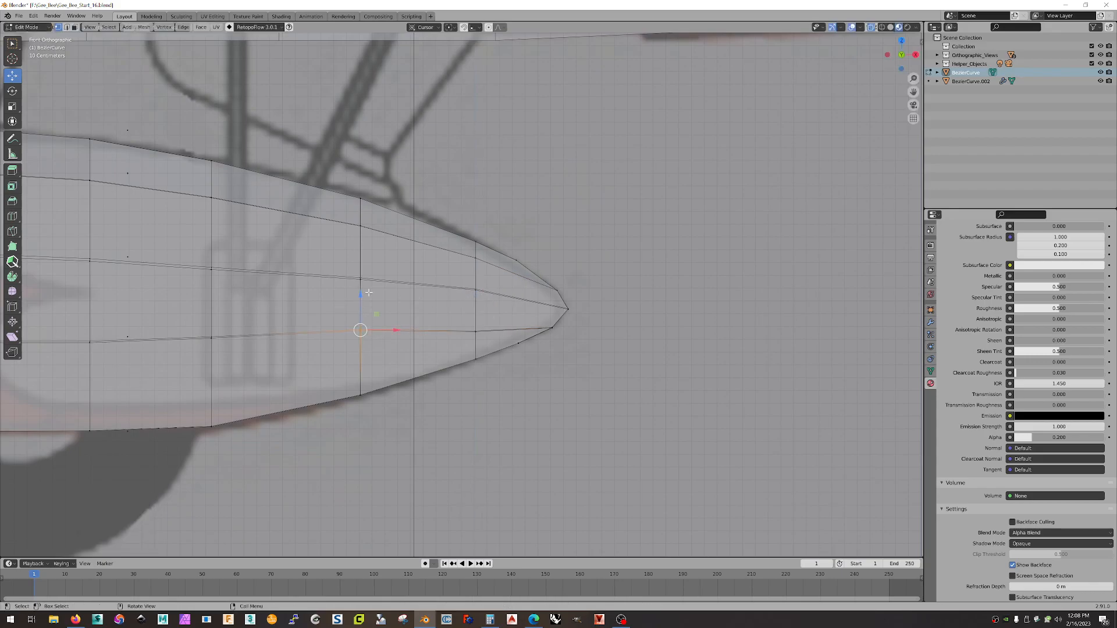
left_click_drag(361, 297, 359, 305)
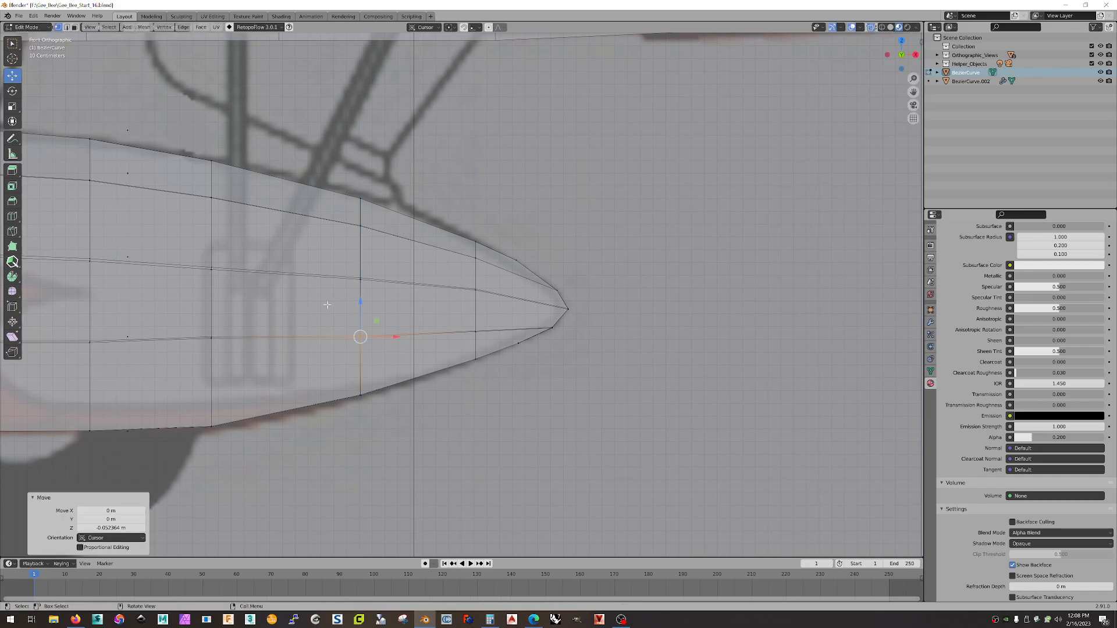
left_click(211, 336)
left_click_drag(212, 303, 212, 308)
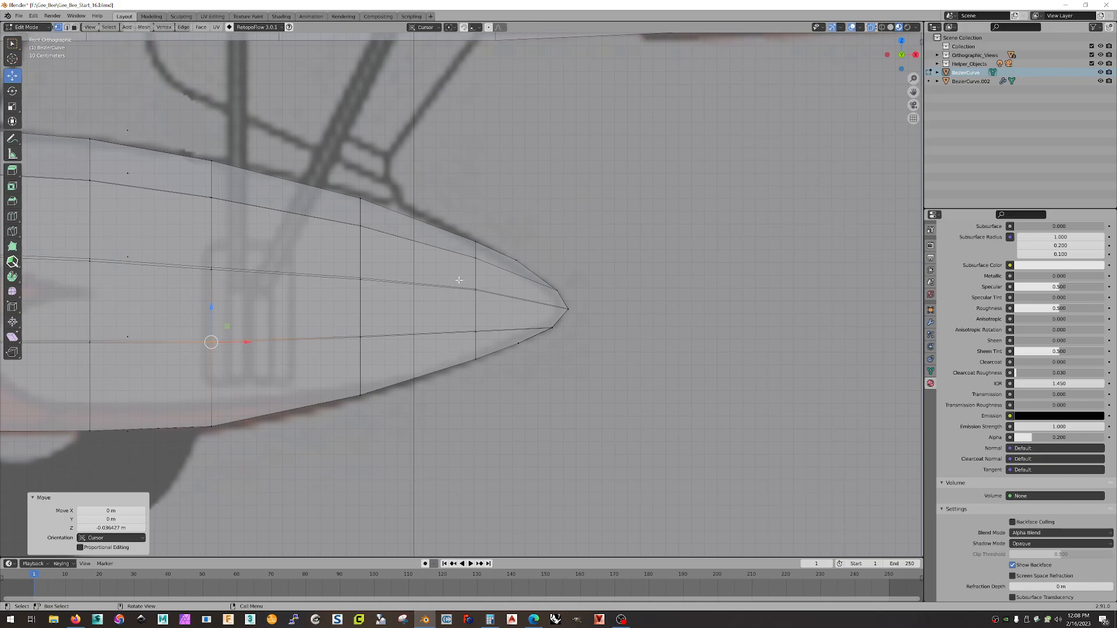
- Lower the middle-row vertices on the second, third and fourth loops from the tail, plus the second loop's upper-row vertex
left_click(476, 290)
left_click_drag(477, 255, 475, 266)
left_click(361, 280)
left_click_drag(359, 248, 360, 256)
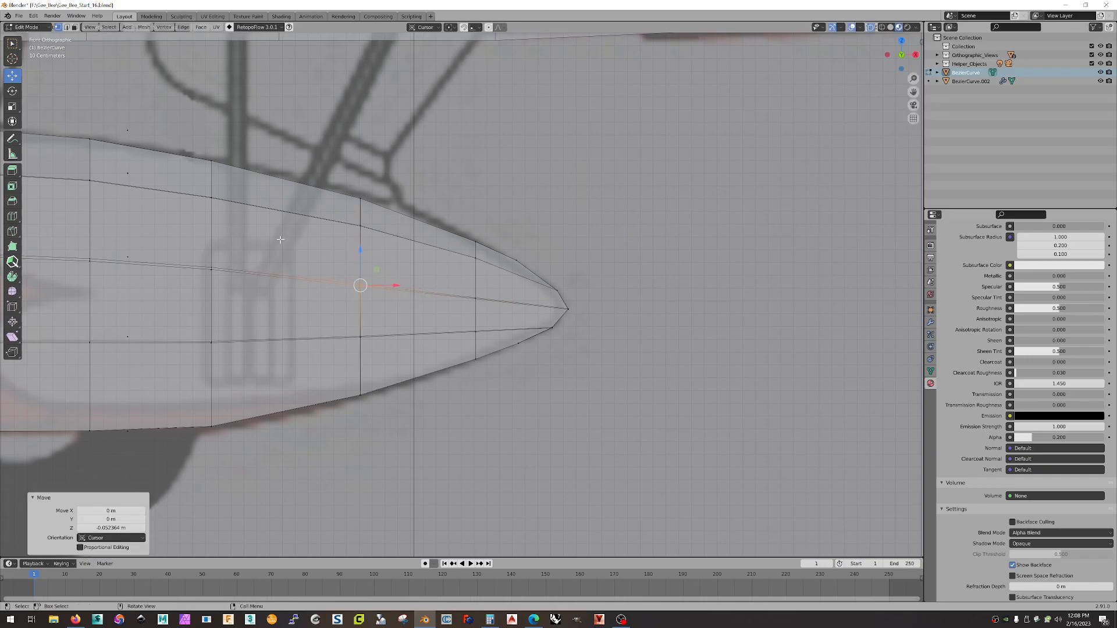
left_click(211, 268)
left_click_drag(211, 232, 211, 235)
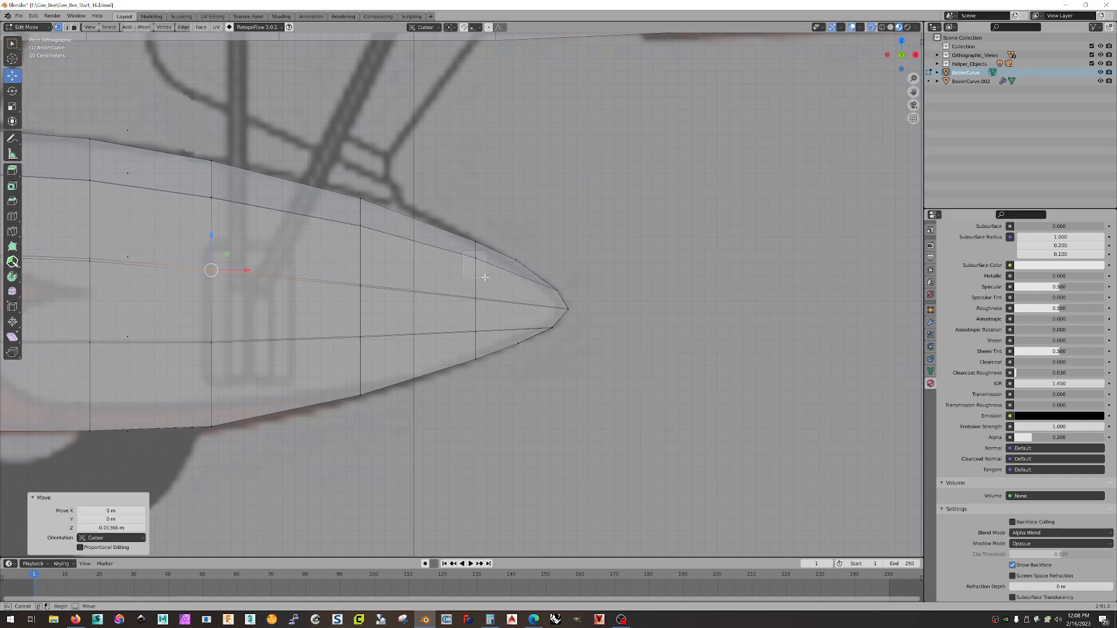
left_click(475, 257)
left_click_drag(476, 222, 476, 229)
- Select the vertices around the fairing's open tail end and narrow them together in Y
middle_click_drag(600, 277, 428, 323)
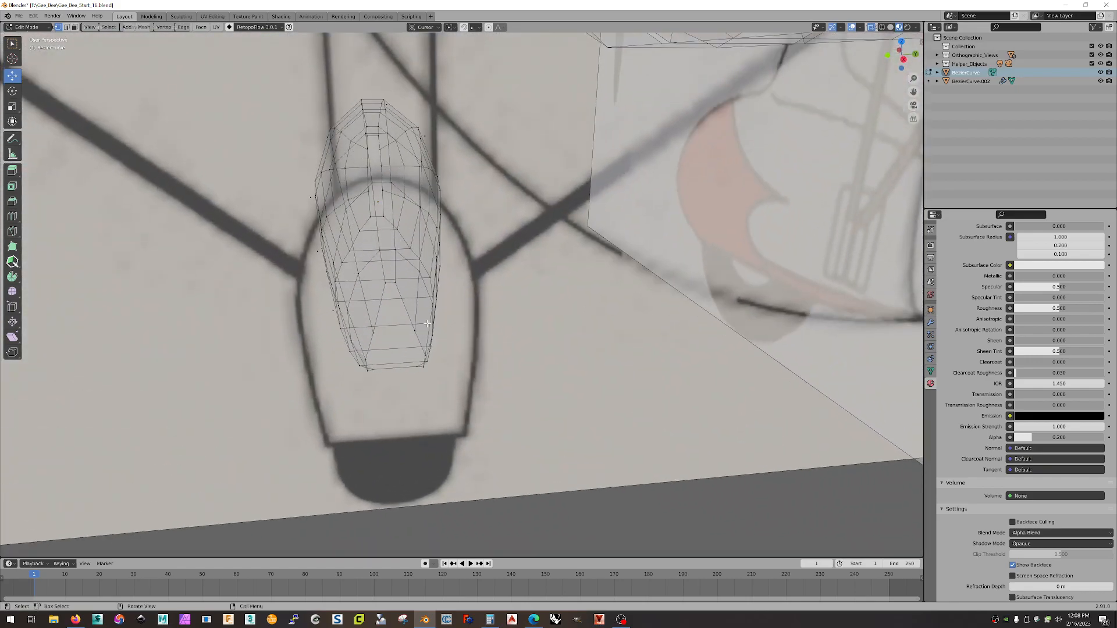
left_click(372, 334)
left_click(368, 368, "shift")
left_click(398, 370, "shift")
left_click(425, 357, "shift")
left_click(427, 368, "shift")
left_click(355, 368, "shift")
key("s")
key("y")
key("y")
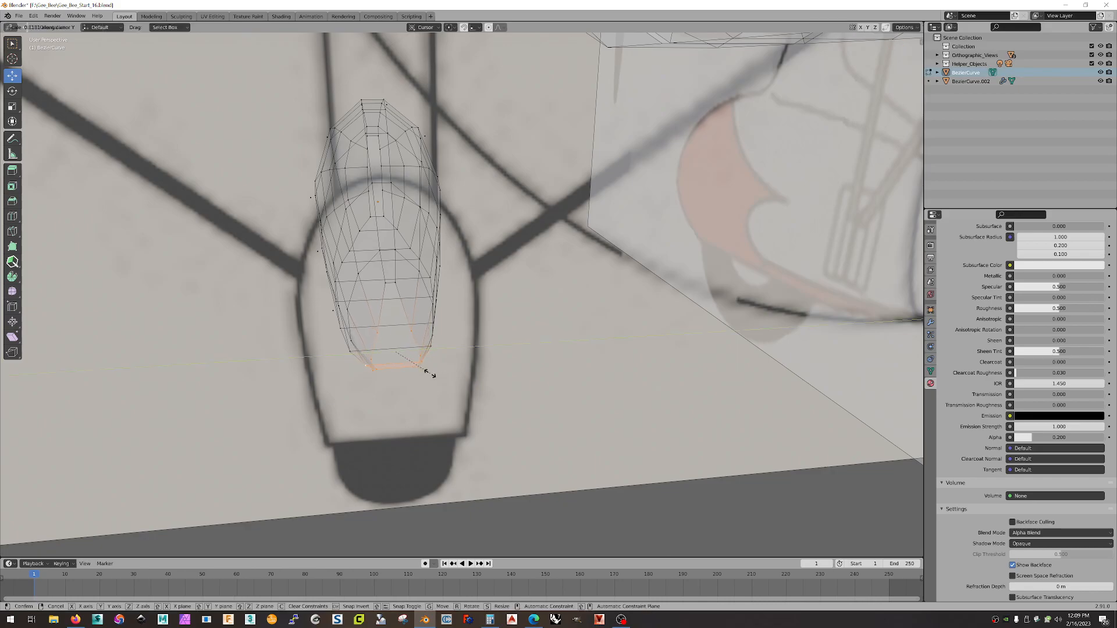
left_click(428, 373)
- Remove the outer tail-end vertices from the selection and narrow the remaining tip vertices further in Y
mouse_move(429, 373)
middle_mouse_down()
mouse_move(415, 366)
mouse_move(430, 375)
middle_mouse_up()
left_click_drag(429, 375, 352, 352, "ctrl")
middle_click_drag(427, 355, 430, 411)
key("s")
key("y")
key("y")
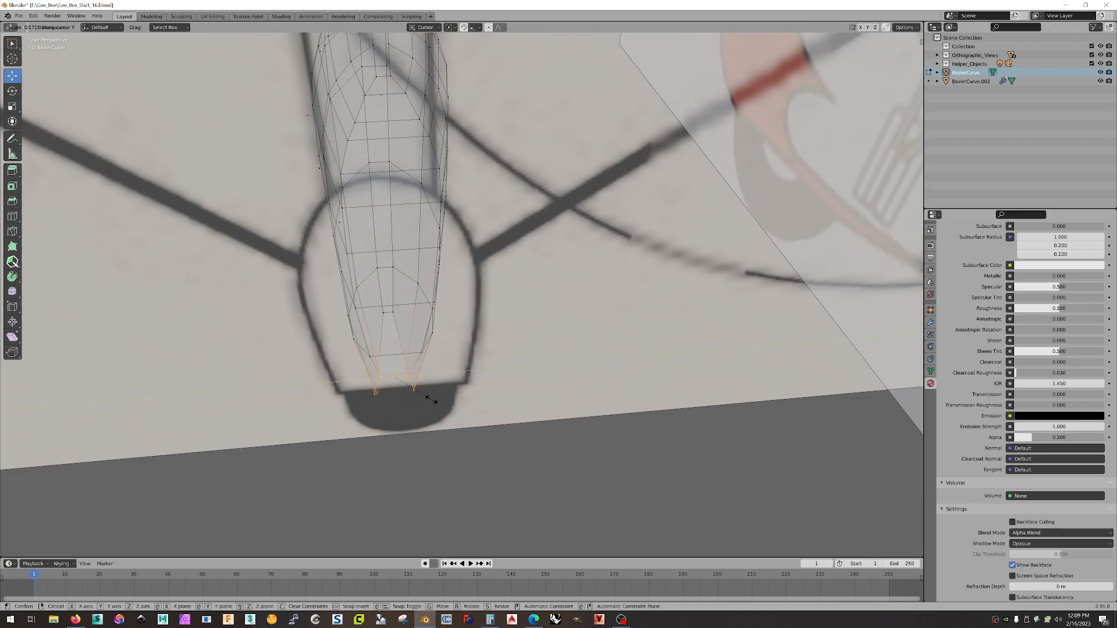
left_click(426, 399)
- Narrow the selected tail tip vertices once more in Y by a factor of 0.713
middle_click_drag(448, 405, 478, 370)
key("s")
key("y")
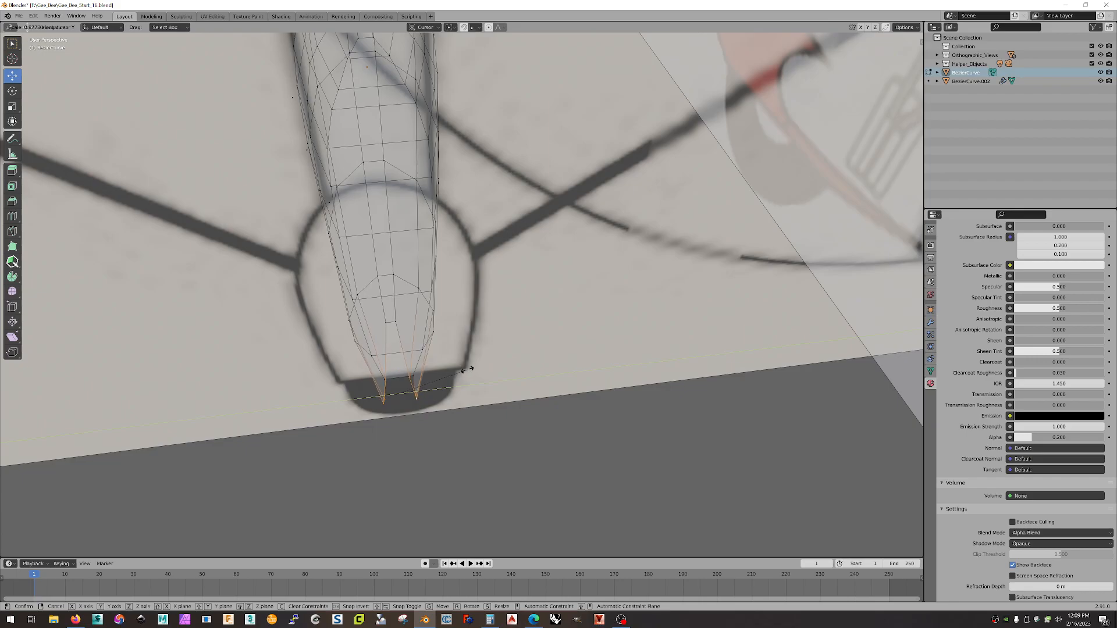
left_click(451, 368)
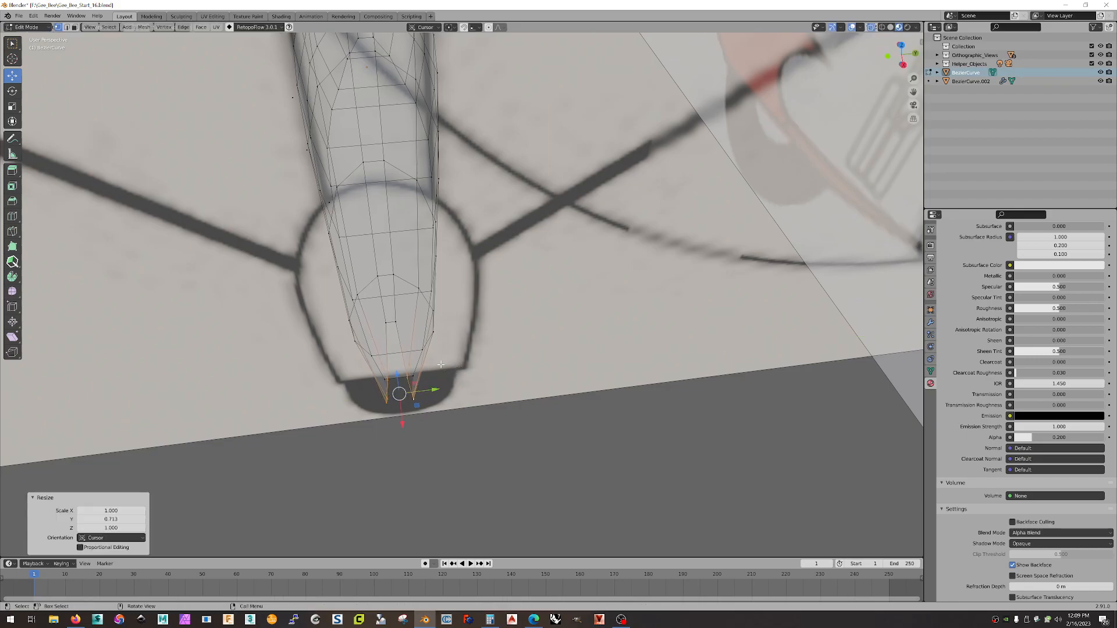
- Select the upper vertex pair bordering the tail's open gap and widen it in Y by a factor of 1.166
middle_click_drag(489, 411, 487, 368)
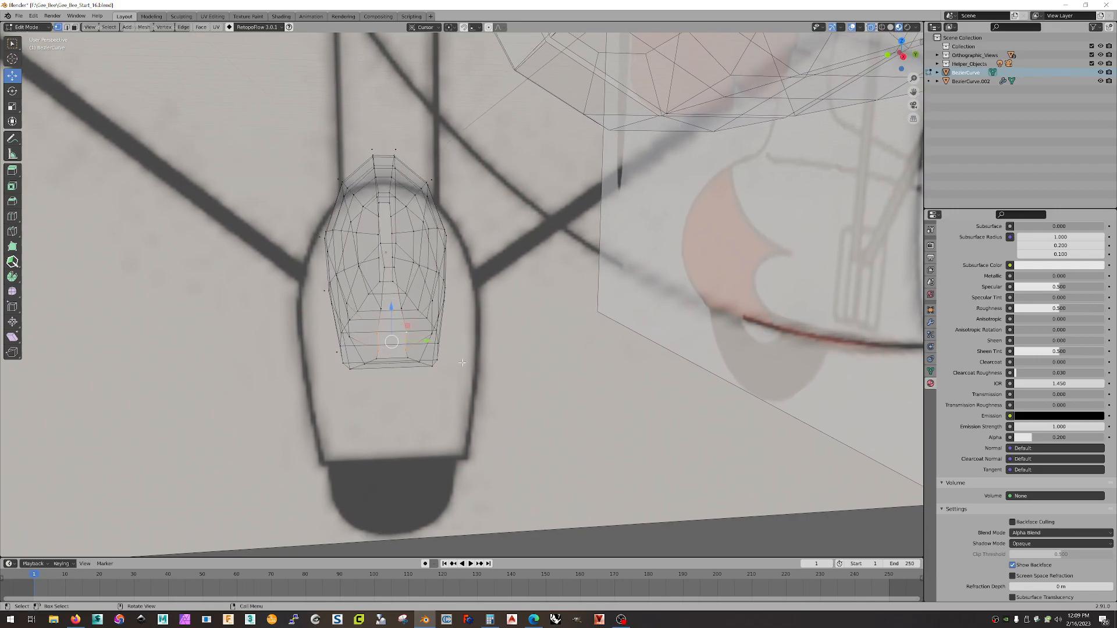
left_click_drag(369, 346, 429, 343)
key("s")
key("y")
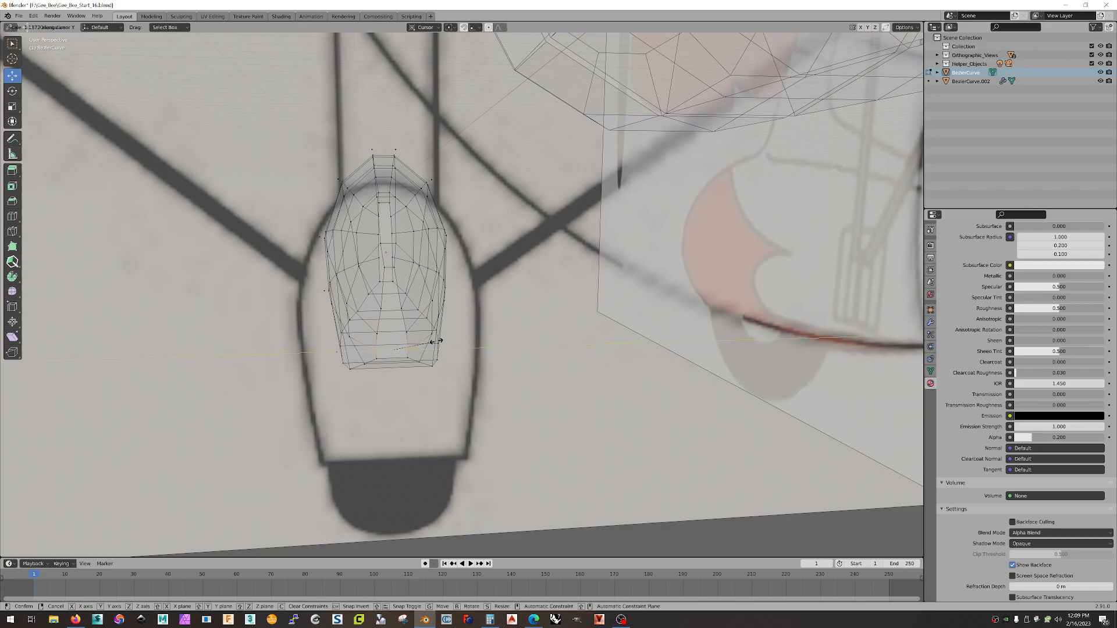
left_click(436, 341)
- Select the lower vertices bordering the tail's open gap and widen them in Y by a factor of 1.236
middle_click_drag(436, 341, 536, 396)
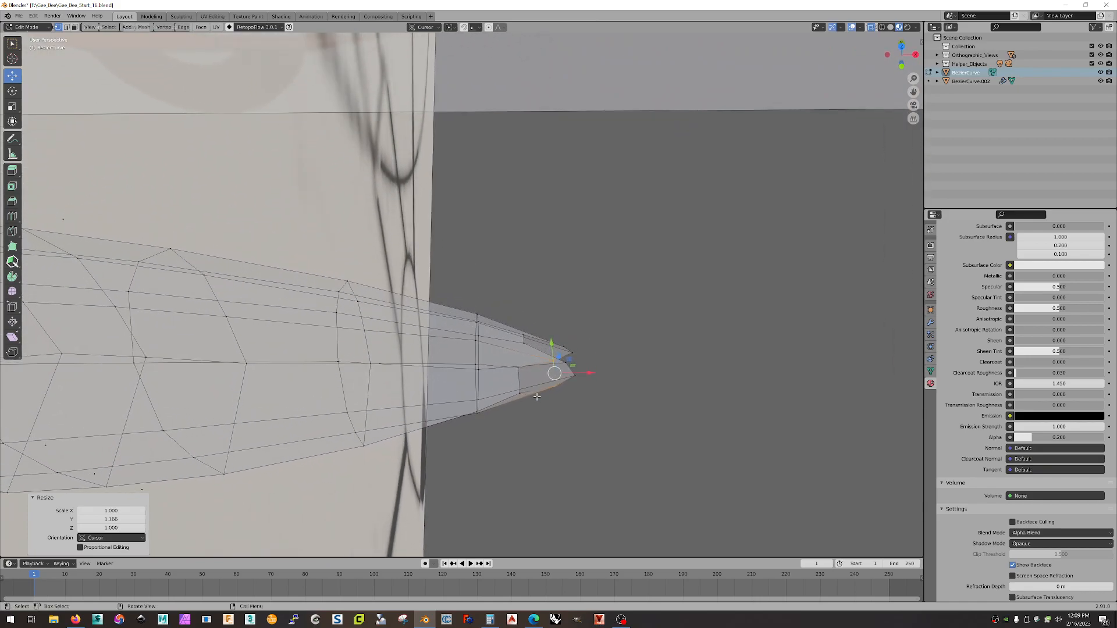
left_click_drag(505, 361, 530, 414)
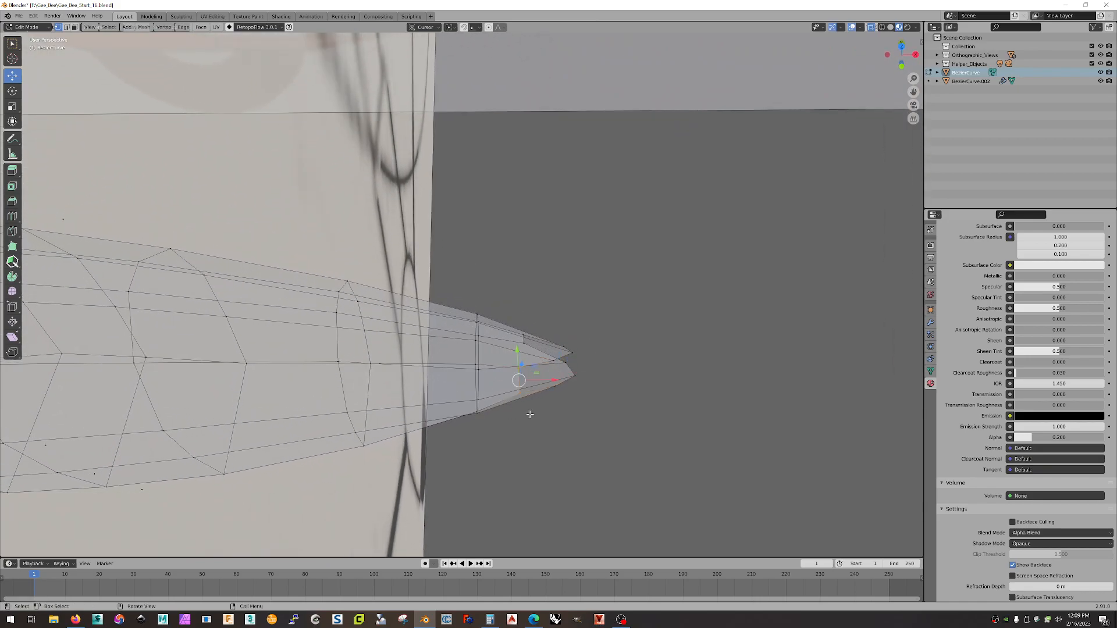
key("s")
key("y")
key("y")
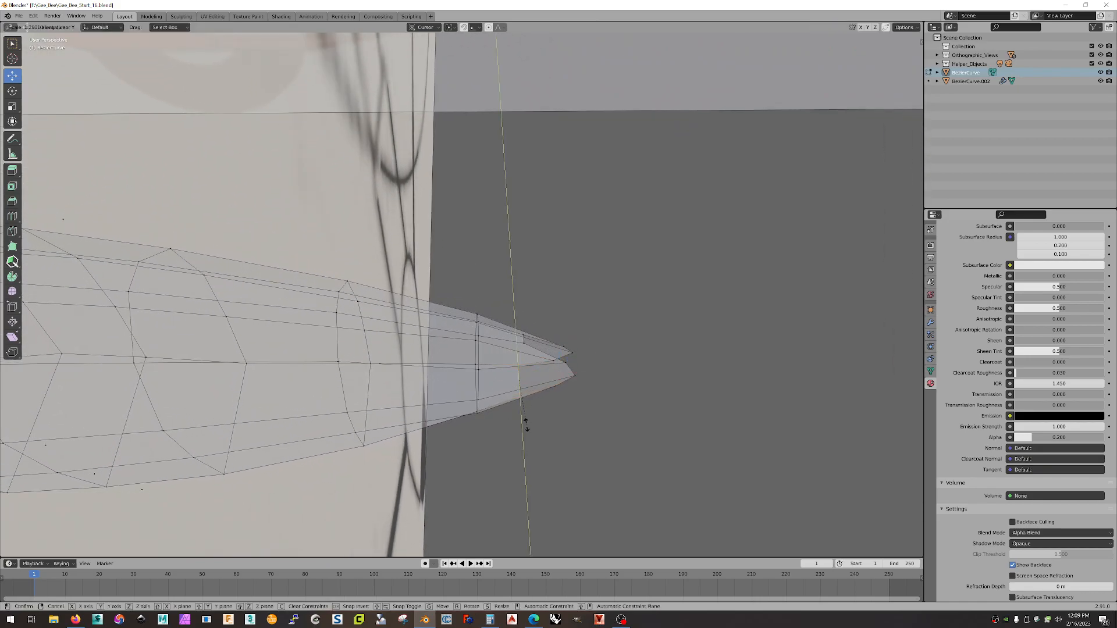
left_click(527, 425)
- In edge selection, select both border edge chains of the tail's open gap and bridge them
middle_click_drag(527, 424, 484, 393)
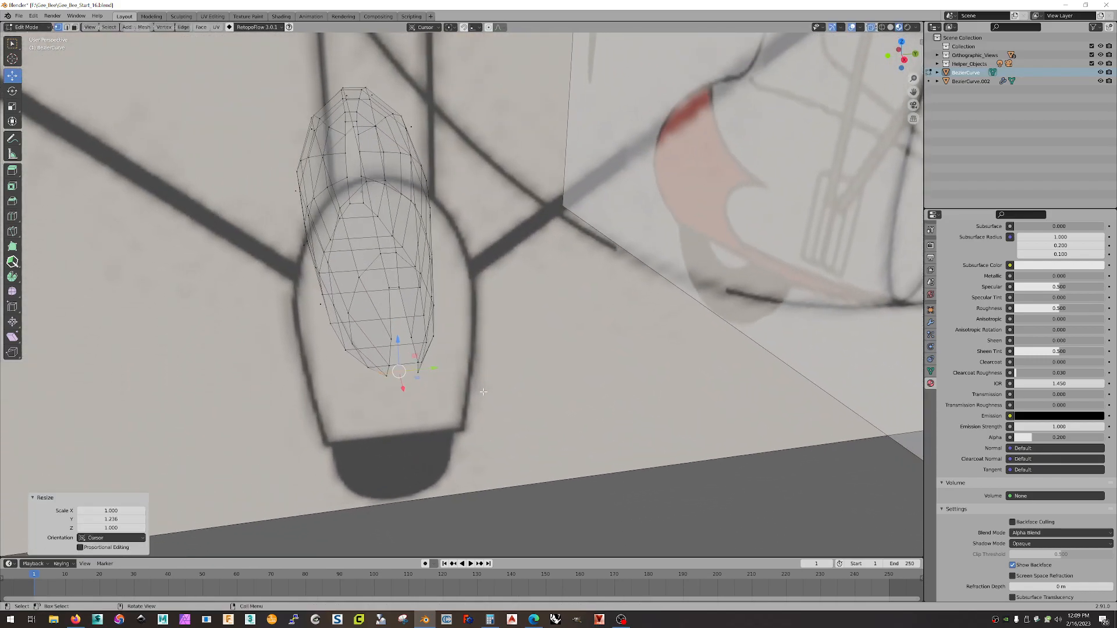
key("2")
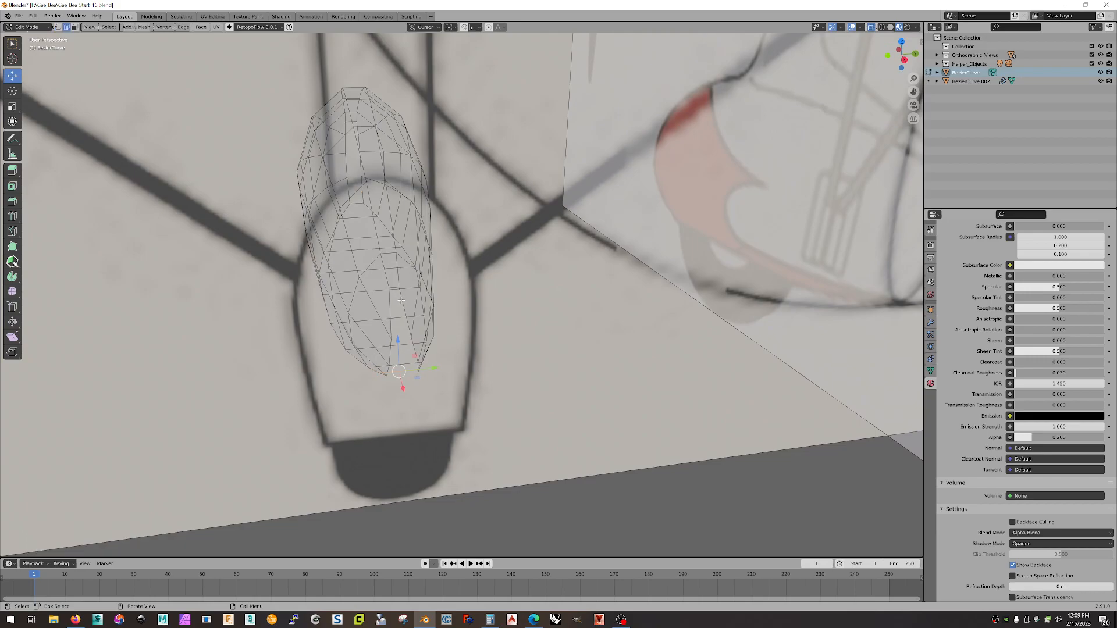
key("alt")
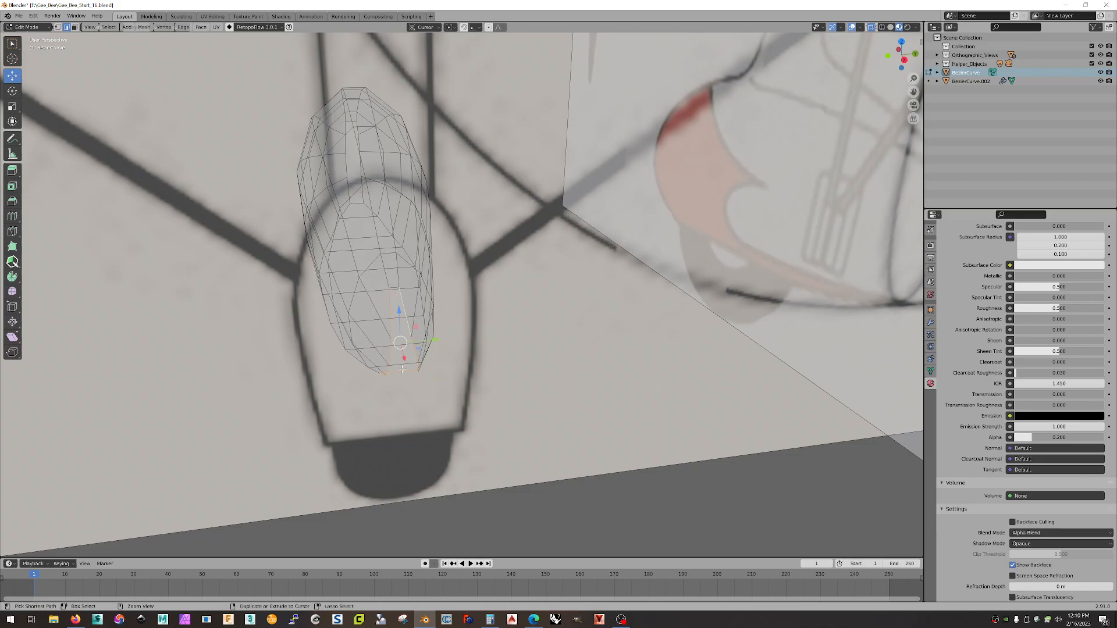
right_click(402, 294)
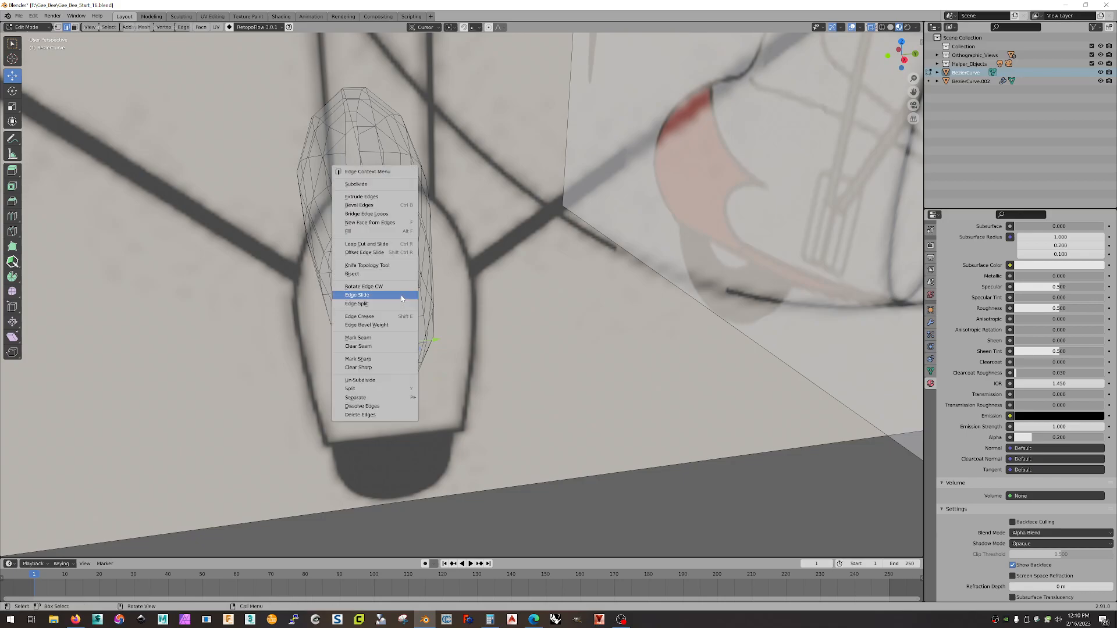
left_click(385, 215)
- Select the border edges of the opening at the fairing's nose and bridge them to close the gap
middle_click_drag(384, 215, 457, 315)
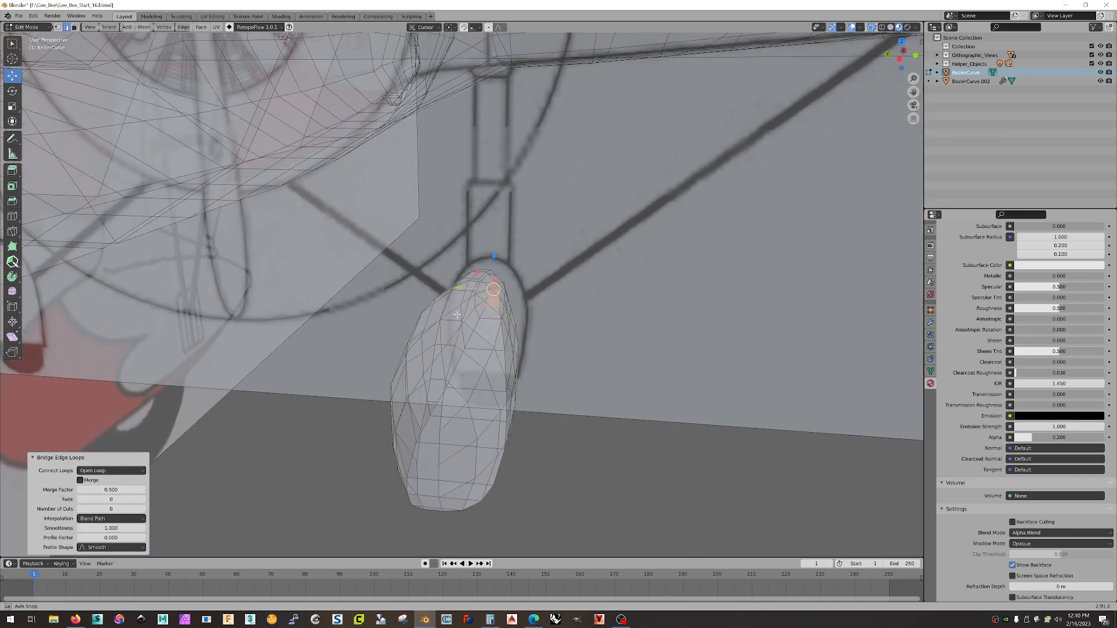
left_click(440, 425, "alt")
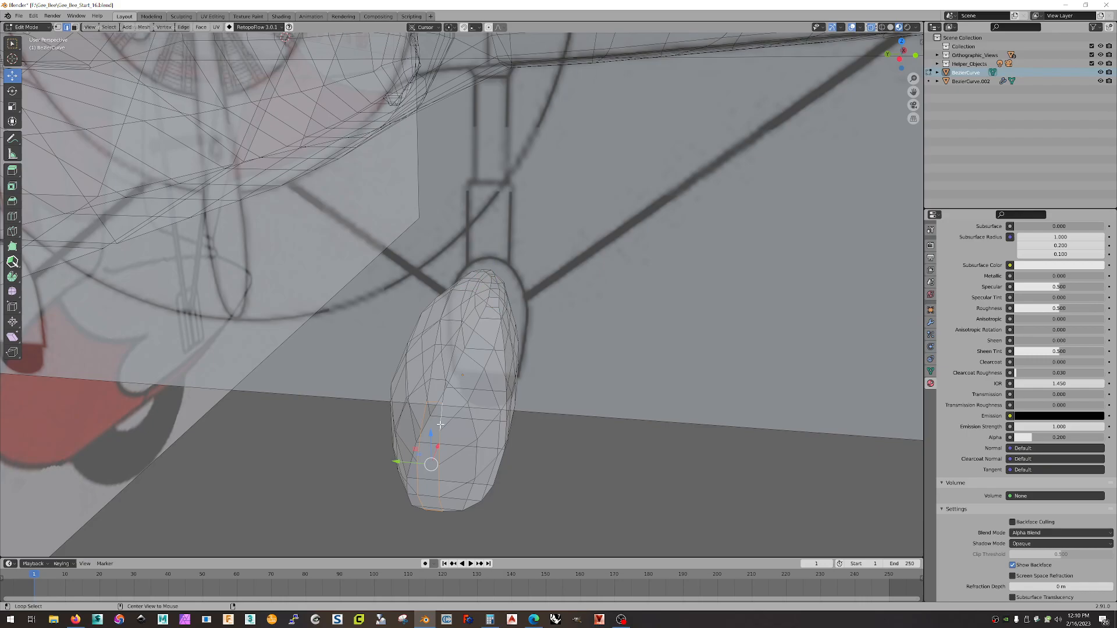
right_click(437, 490)
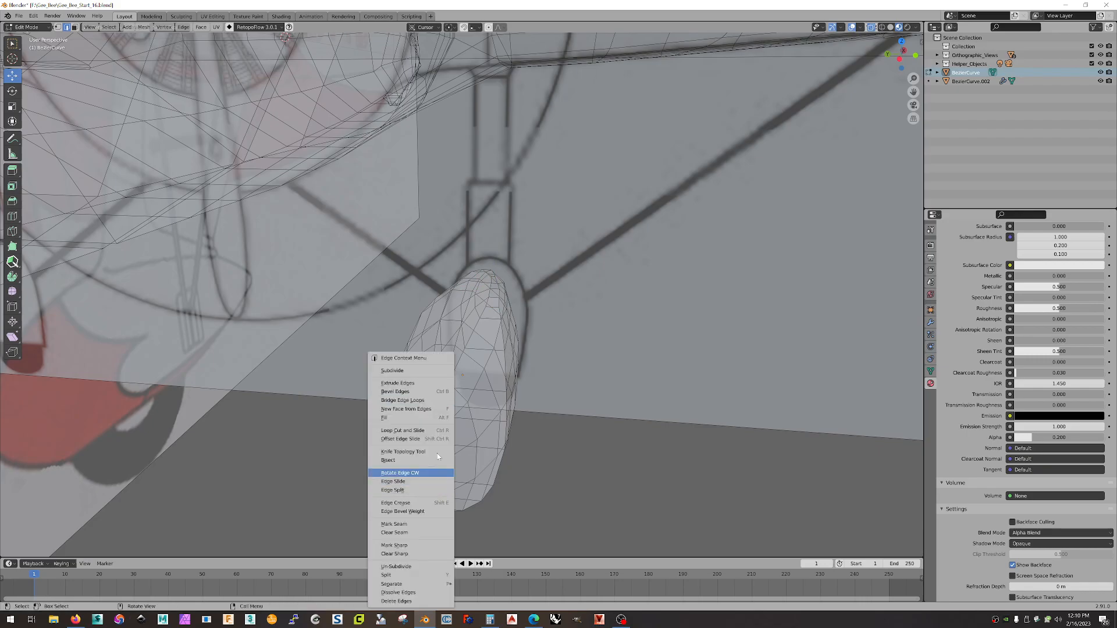
left_click(427, 402)
- Return to object mode and hide the Orthographic_Views collection
middle_click_drag(563, 425, 494, 401)
scroll(594, 440, "down", 3)
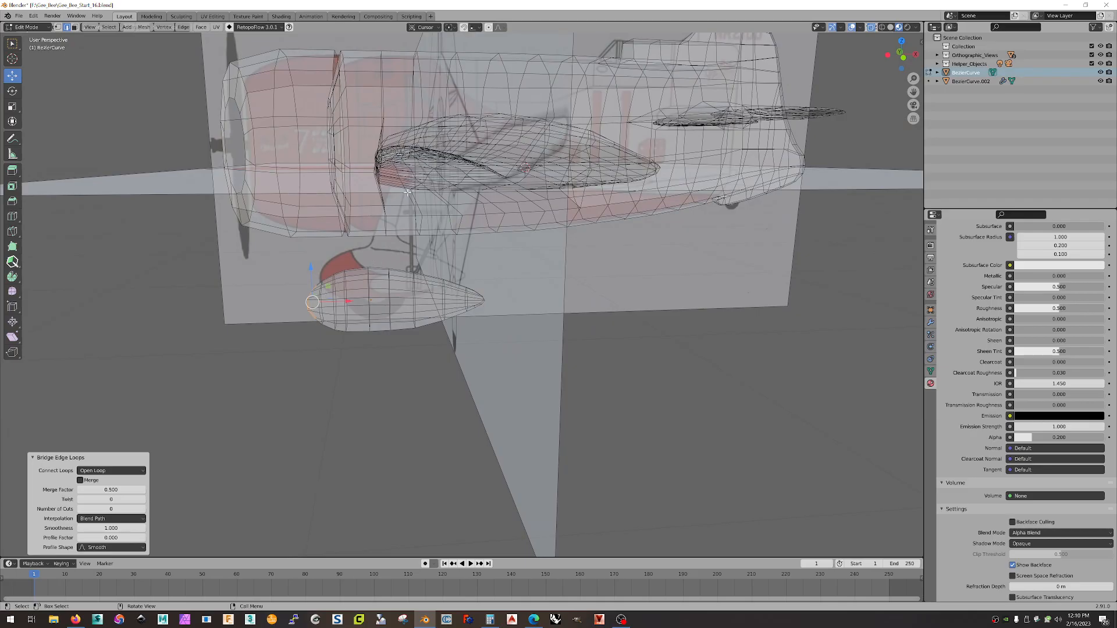
middle_click_drag(460, 227, 522, 258)
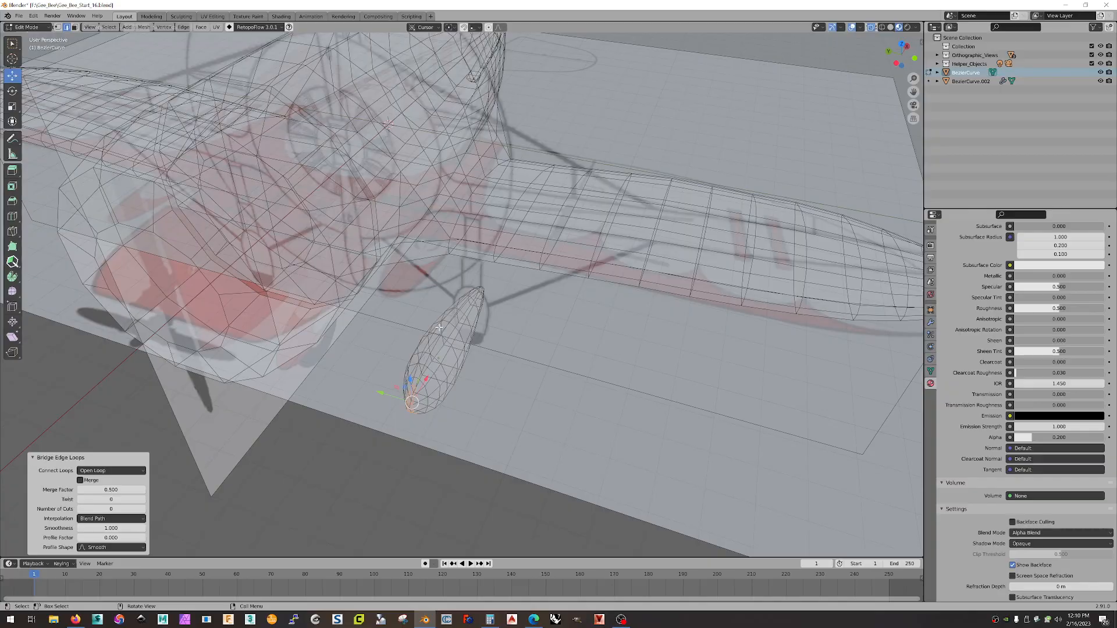
middle_click_drag(544, 250, 458, 241)
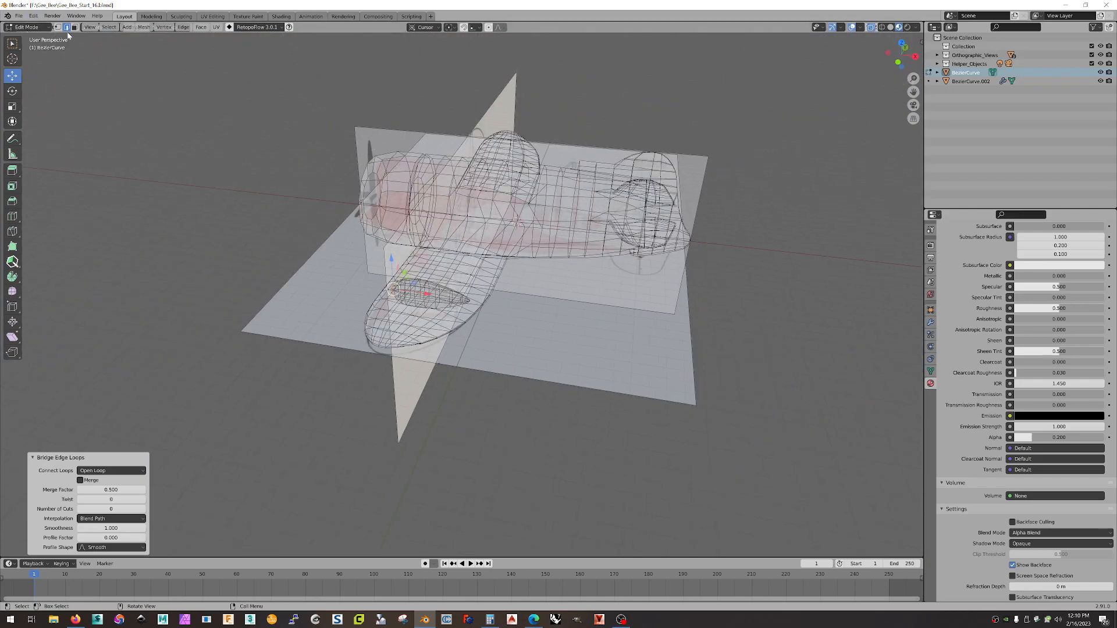
key("Tab")
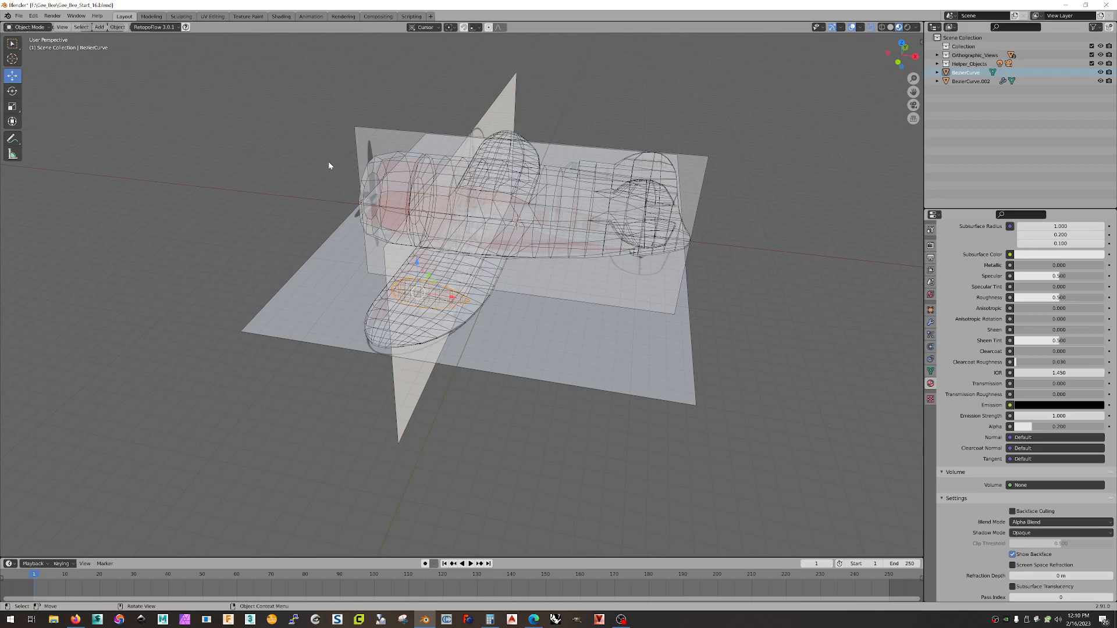
left_click(531, 150, "shift")
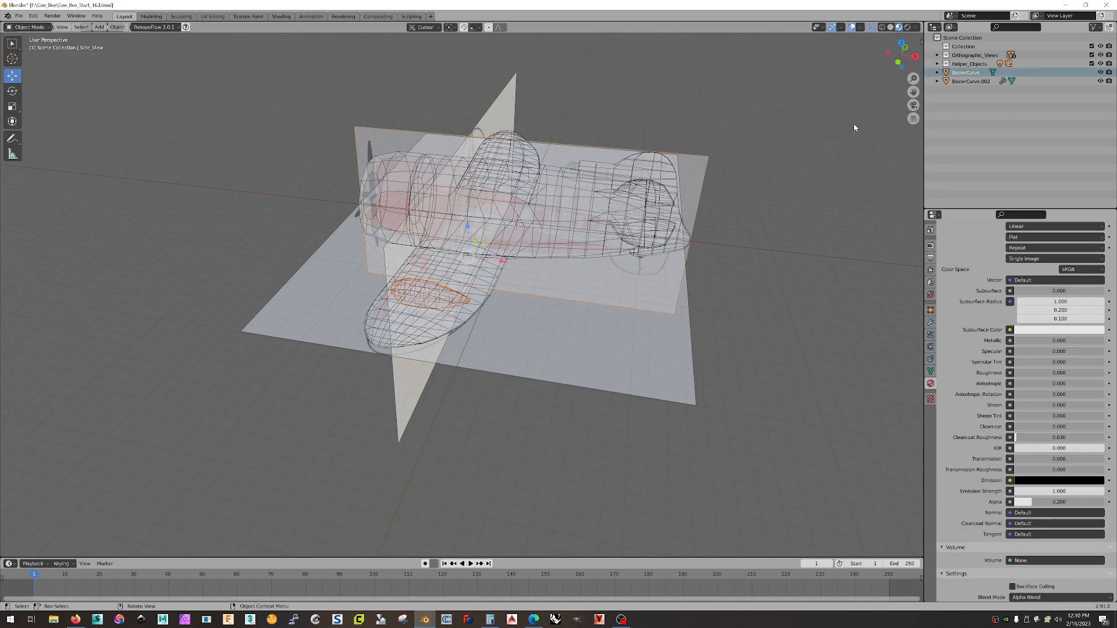
left_click(1100, 55)
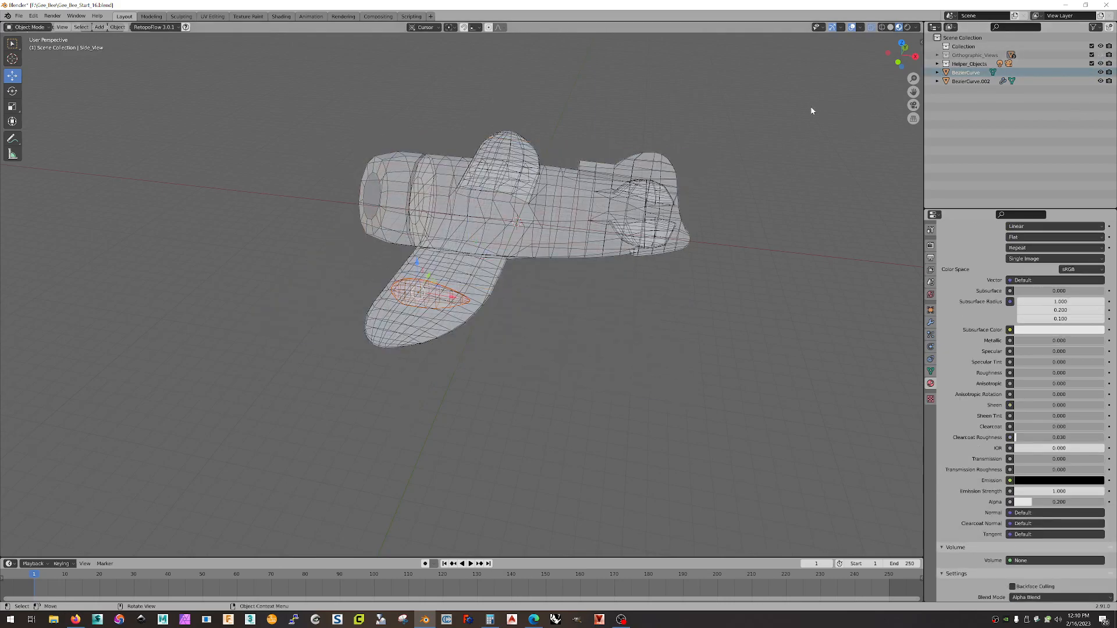
- Select the aircraft body and the wheel fairing together and try to join them into one object
left_click_drag(191, 107, 721, 361)
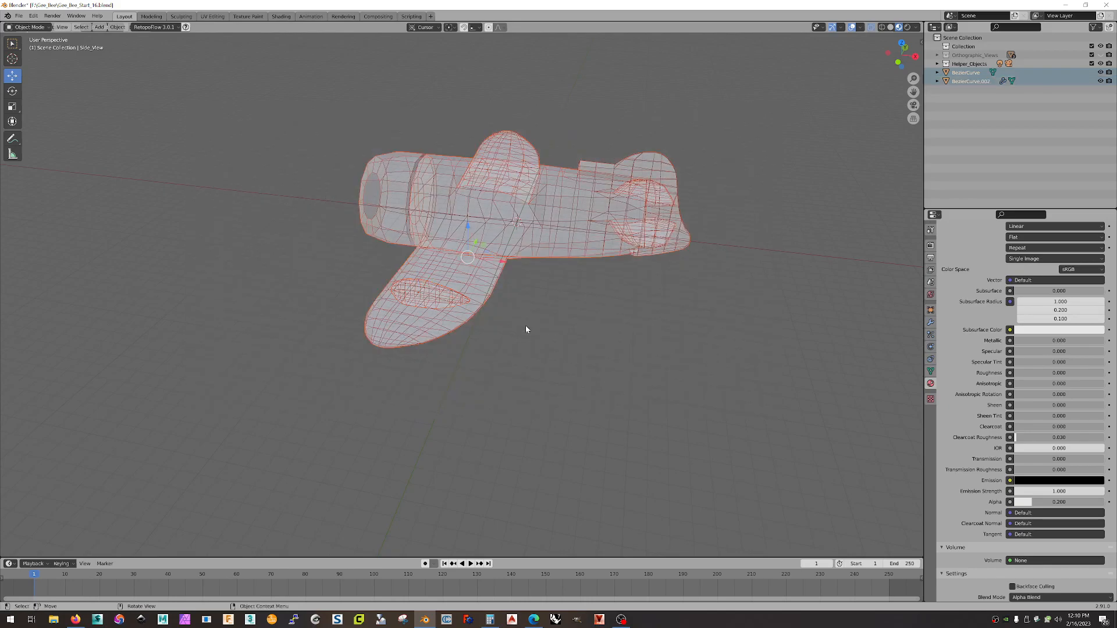
middle_click_drag(572, 304, 647, 298)
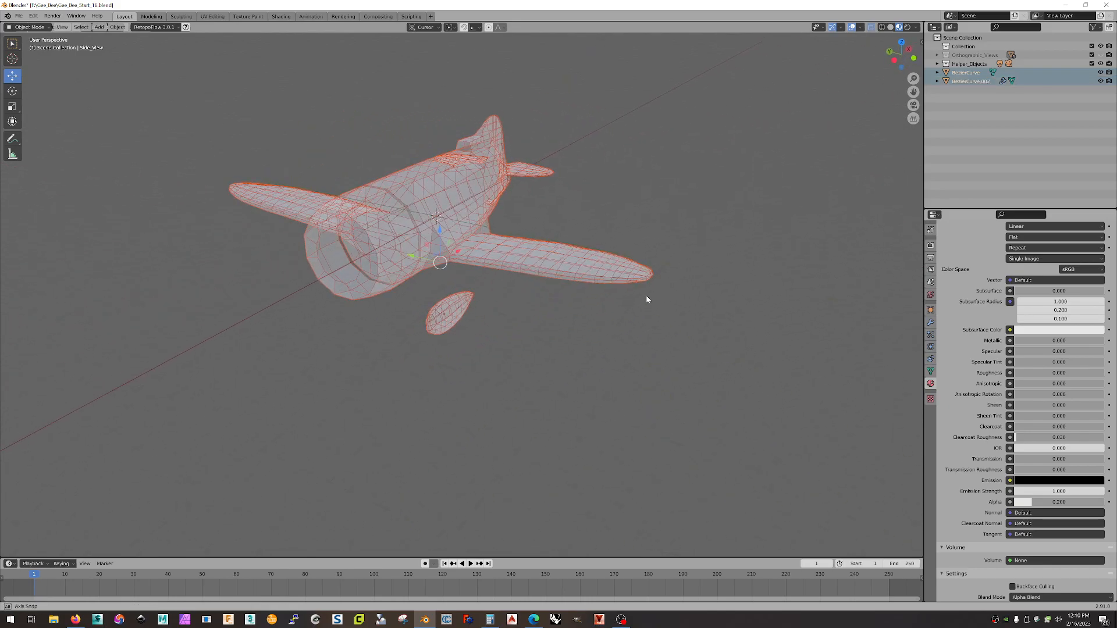
right_click(570, 259)
left_click(546, 292)
mouse_move(514, 315)
middle_mouse_down()
mouse_move(556, 322)
mouse_move(571, 305)
mouse_move(549, 291)
mouse_move(479, 312)
mouse_move(508, 320)
middle_mouse_up()
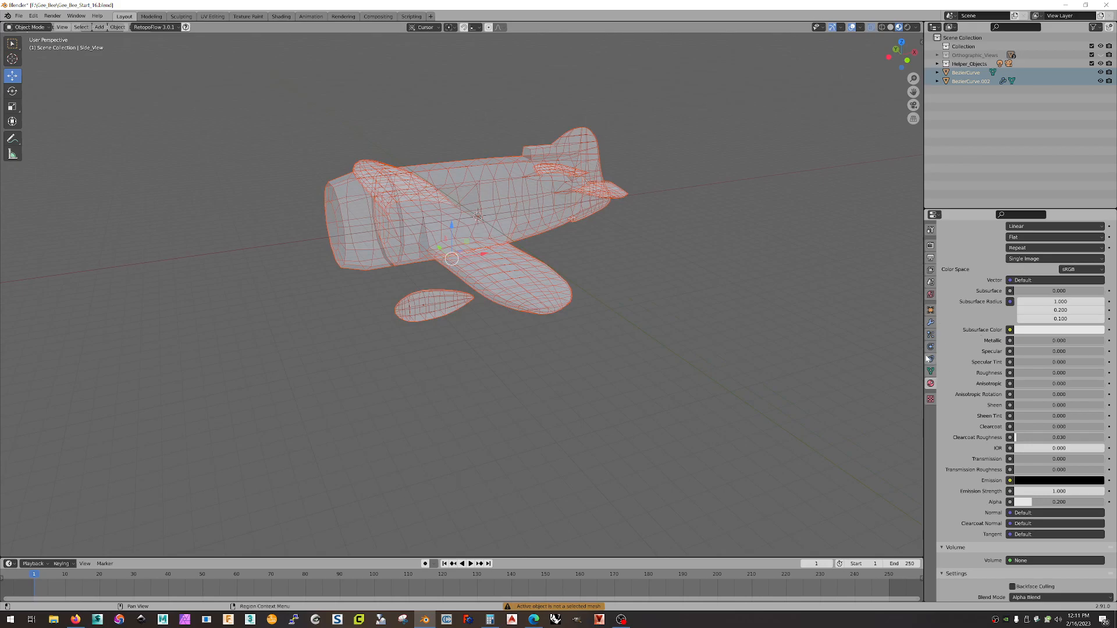
- Add a Subdivision Surface modifier to the active Side_View object and set its viewport levels to 3
left_click(930, 323)
left_click(973, 244)
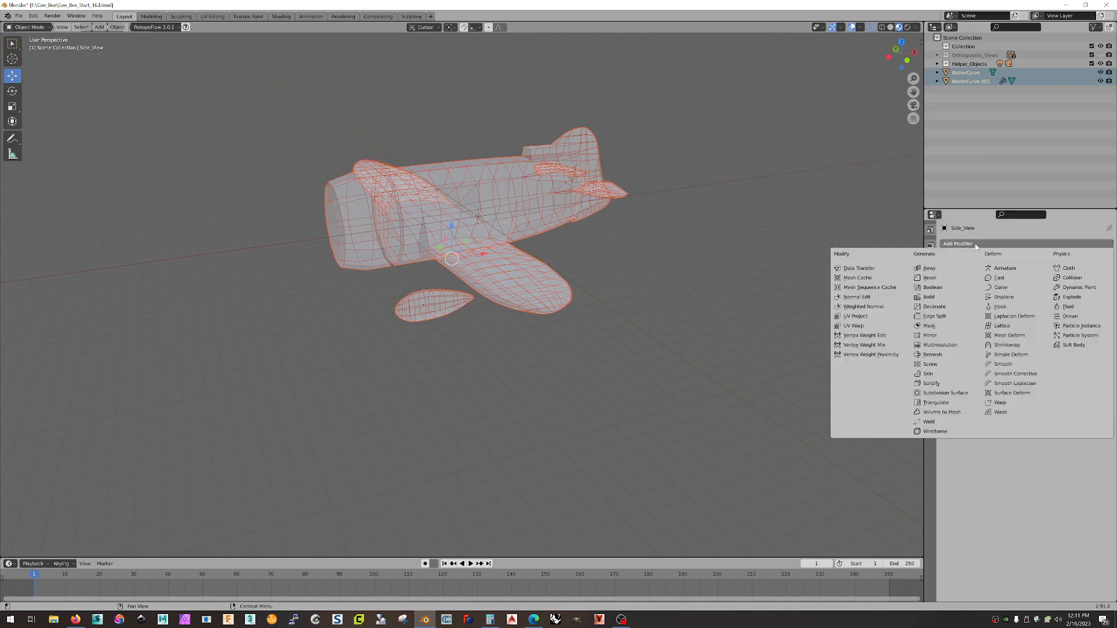
left_click(956, 393)
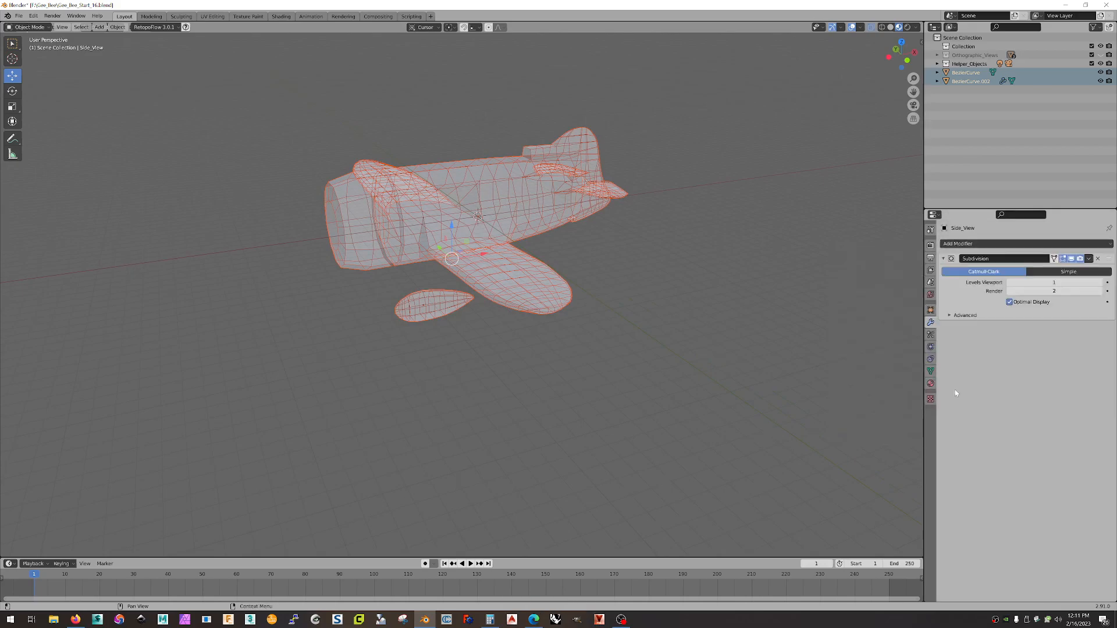
left_click(1100, 283)
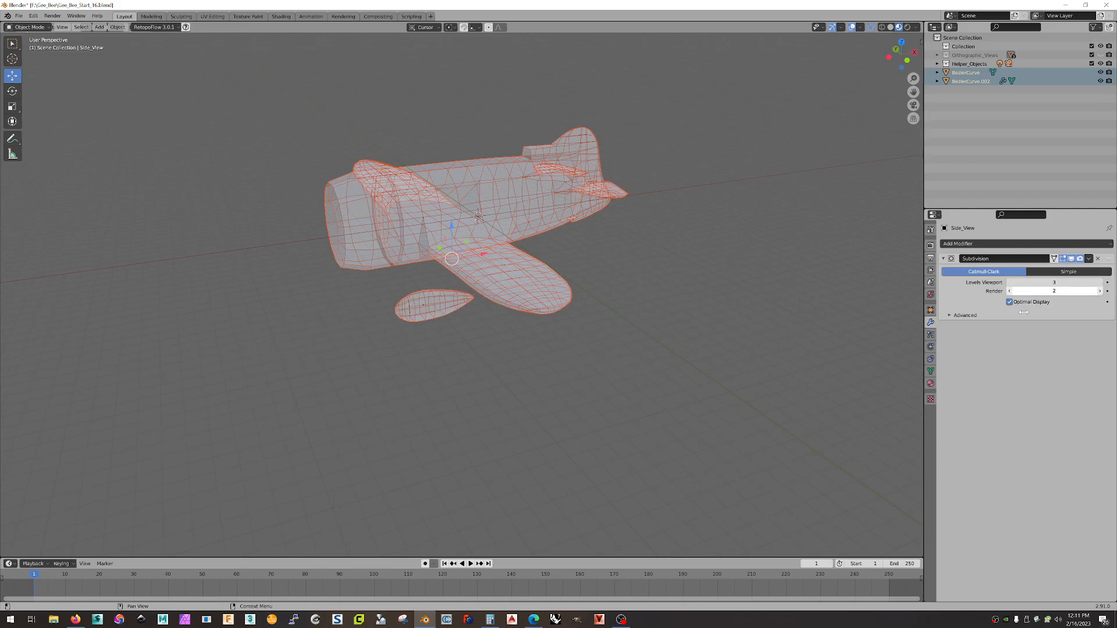
- Turn off the wireframe overlay in the viewport and deselect all objects
middle_click_drag(500, 269, 523, 298)
left_click(860, 28)
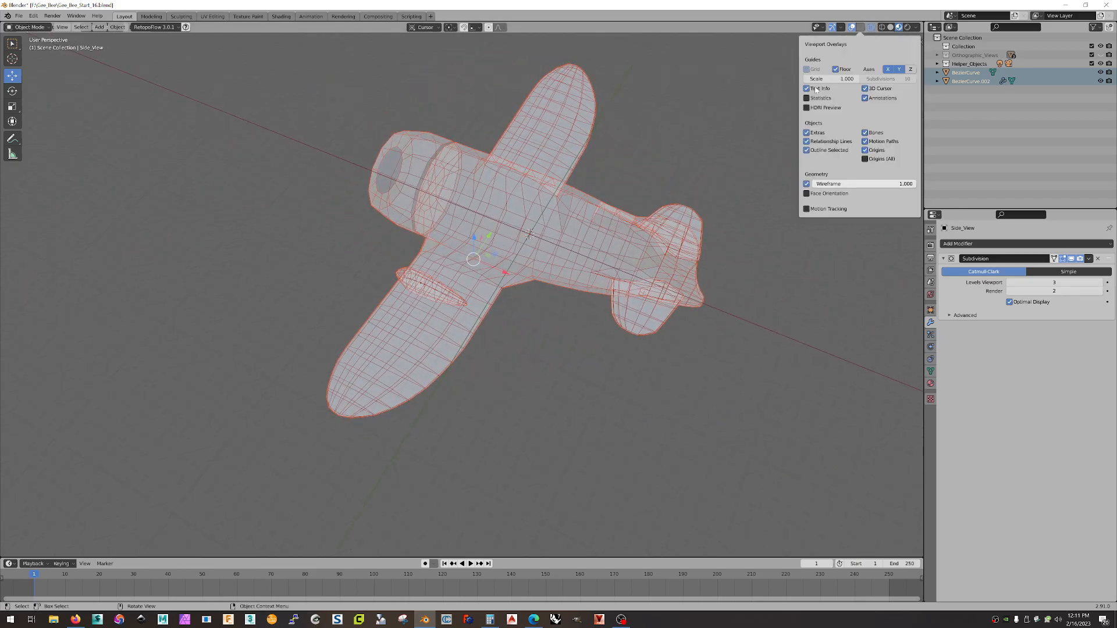
left_click(807, 183)
middle_click_drag(588, 376, 665, 351)
left_click(574, 334)
scroll(525, 321, "up", 5)
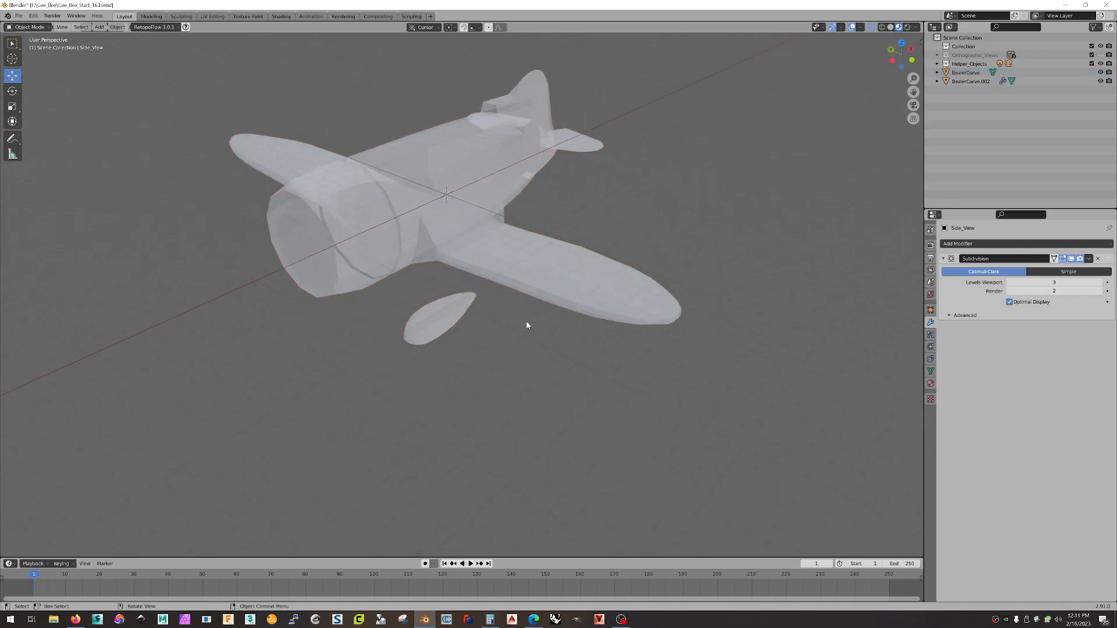
- Select the aircraft body and set its Subdivision modifier's viewport levels to 2
left_click(488, 249)
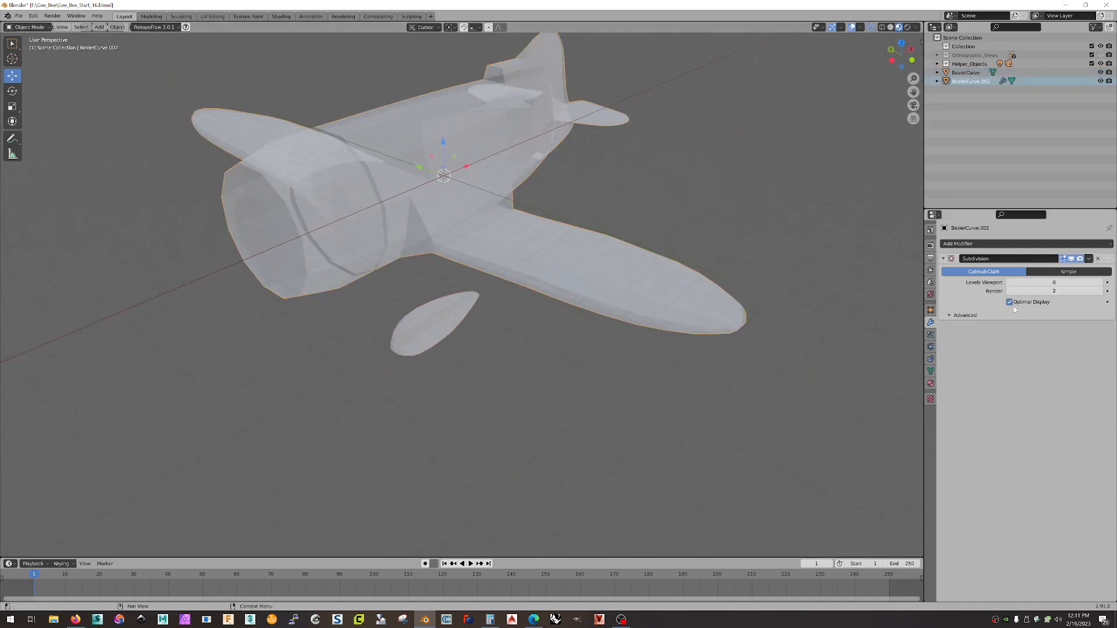
left_click(1100, 283)
left_click(1100, 283)
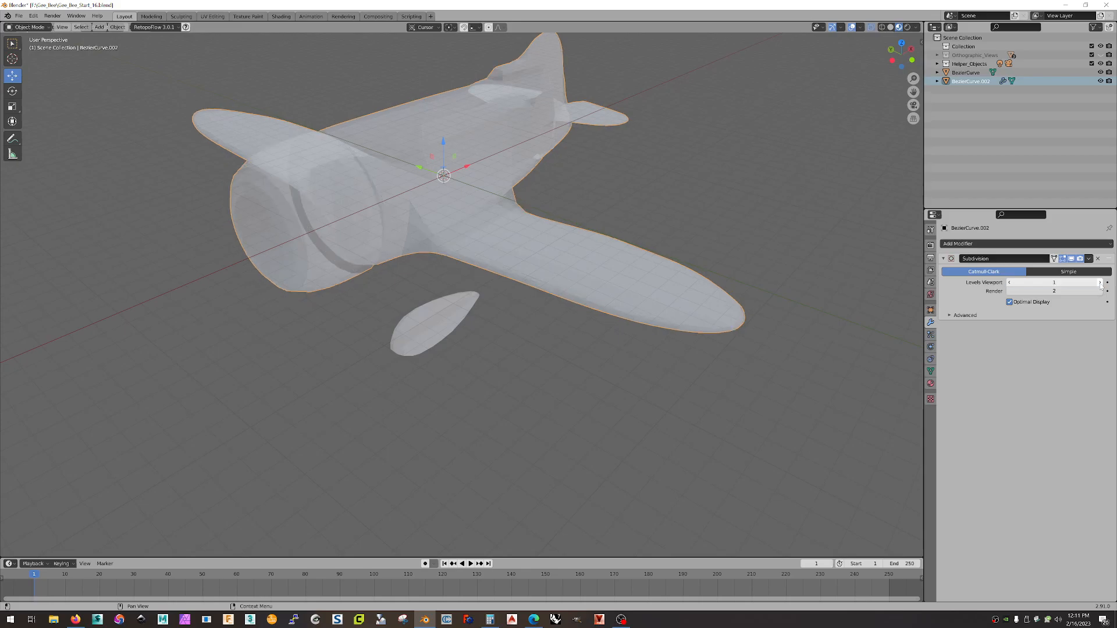
- Add the wheel fairing to the selection and join it into the aircraft body
left_click(419, 316, "shift")
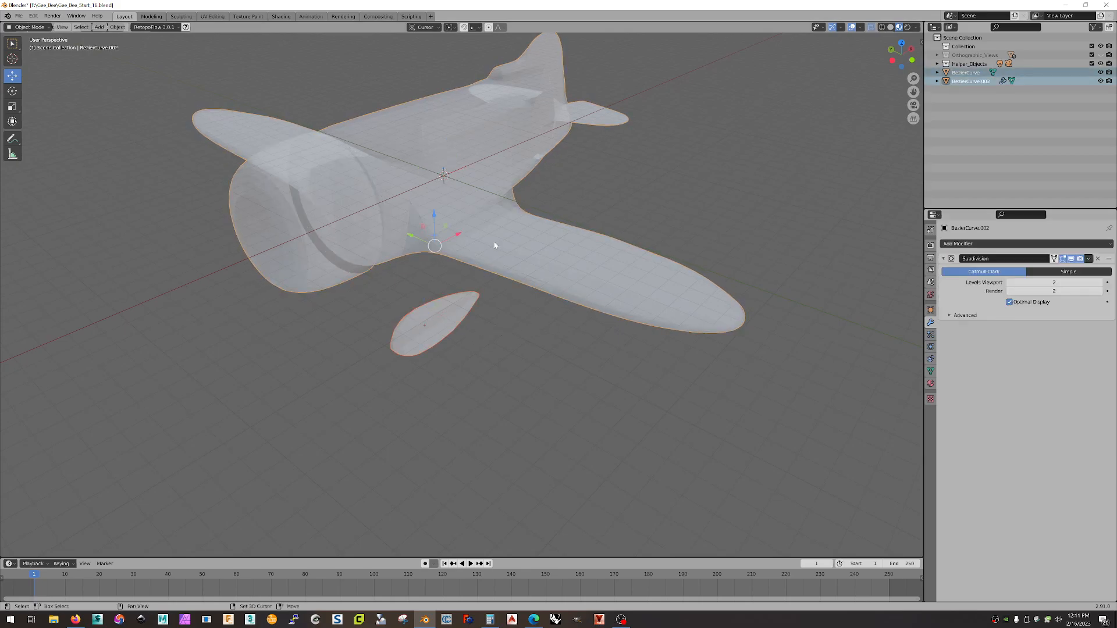
right_click(495, 245)
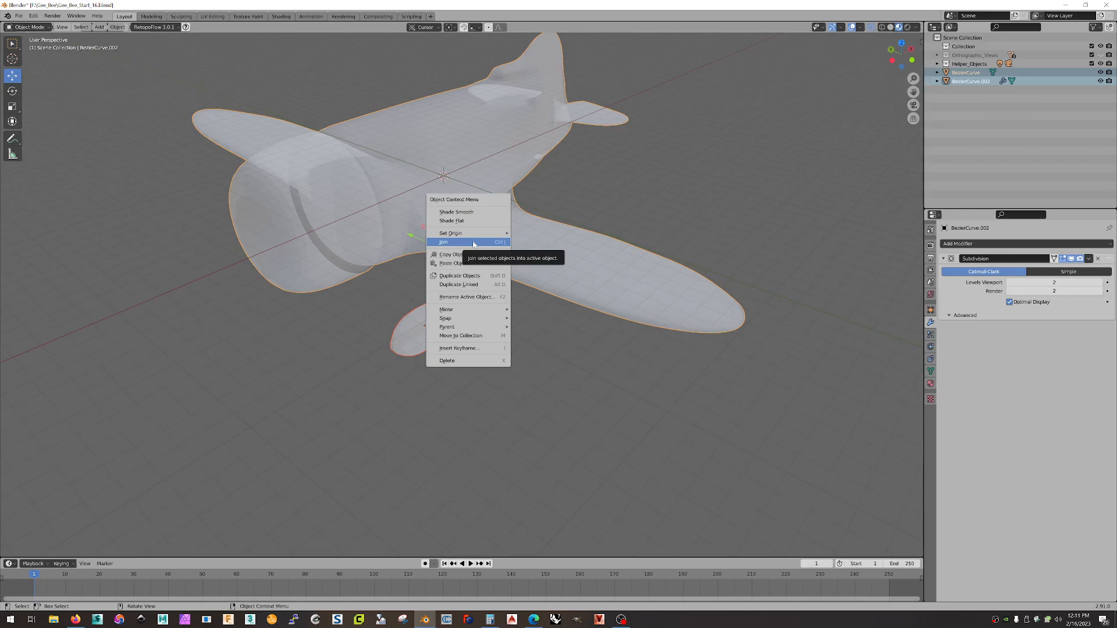
left_click(473, 244)
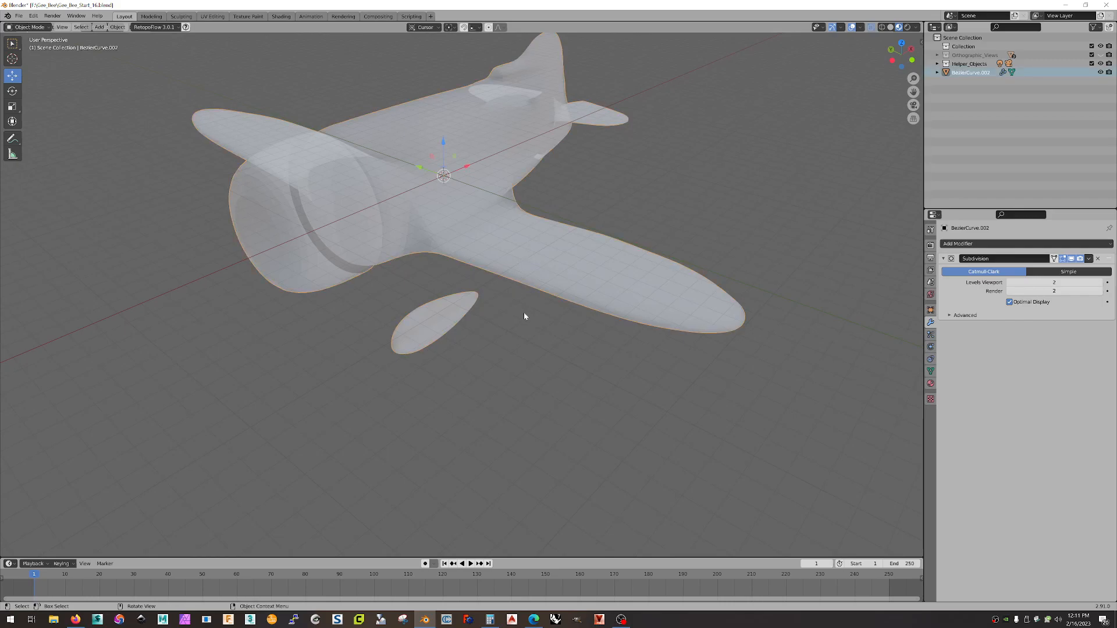
middle_click_drag(539, 318, 426, 310)
middle_click_drag(359, 271, 591, 344)
scroll(581, 309, "down", 3)
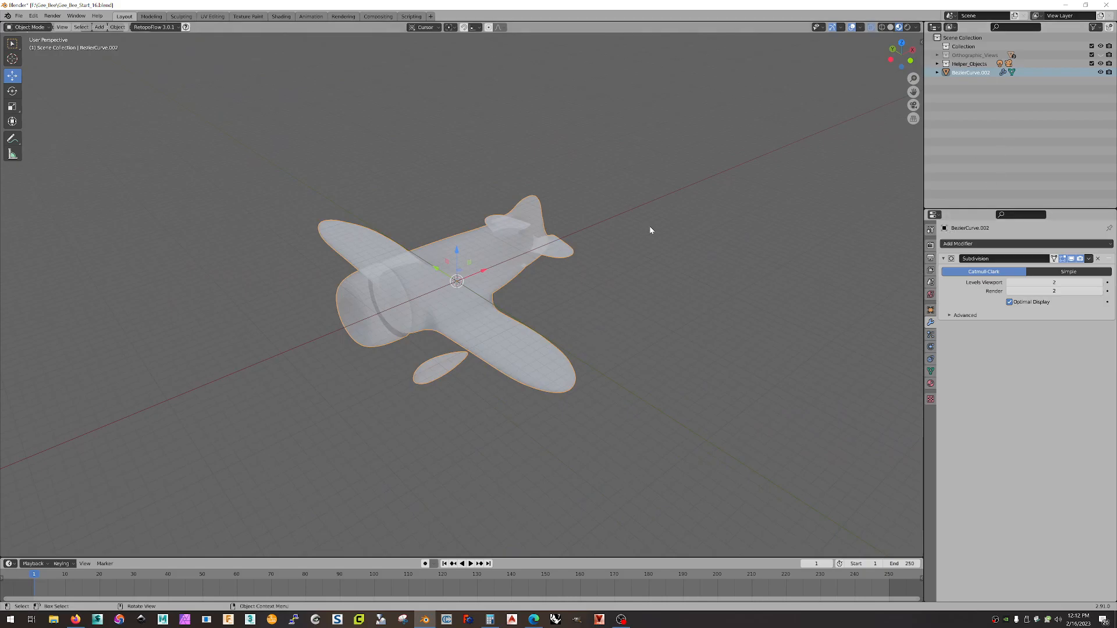
- Save the scene as a new file named Gee_Bee_Start_17.blend
left_click(18, 15)
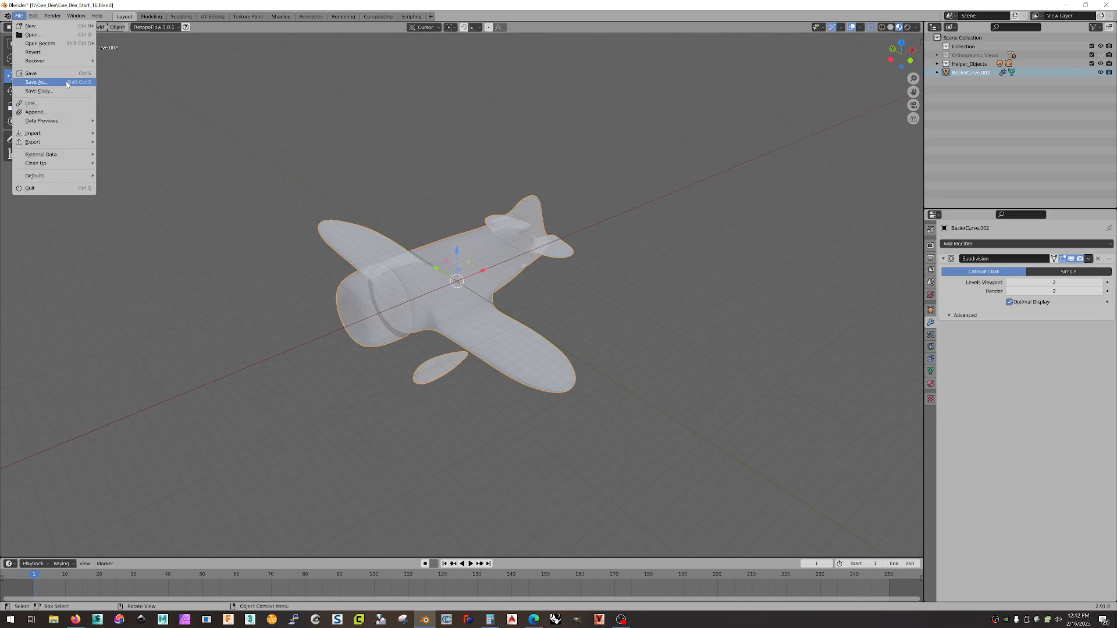
left_click(36, 82)
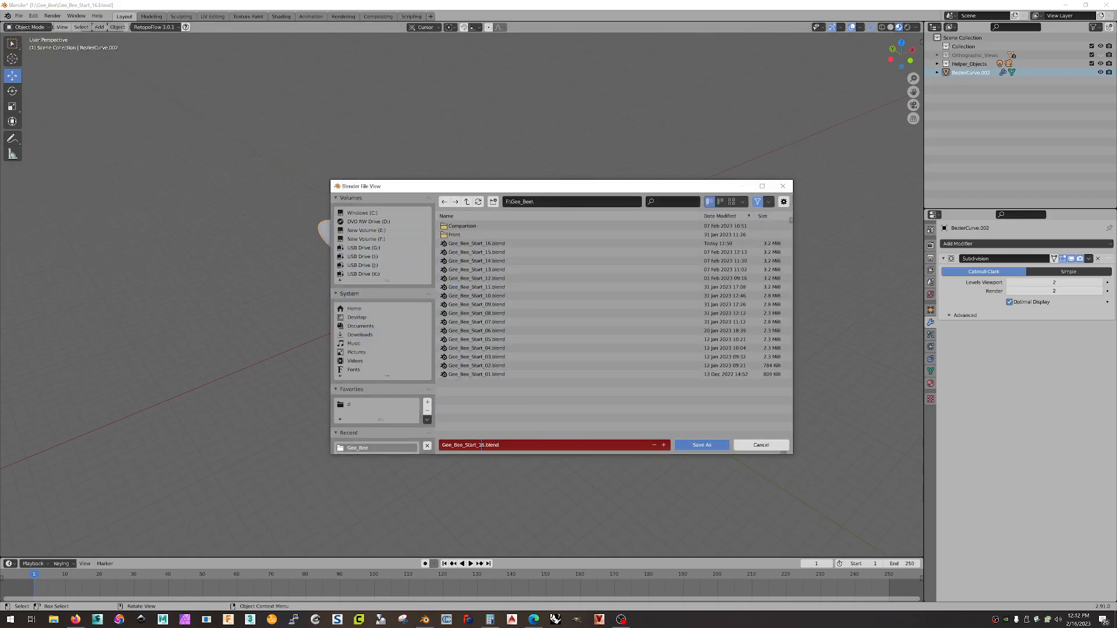
key("Return")
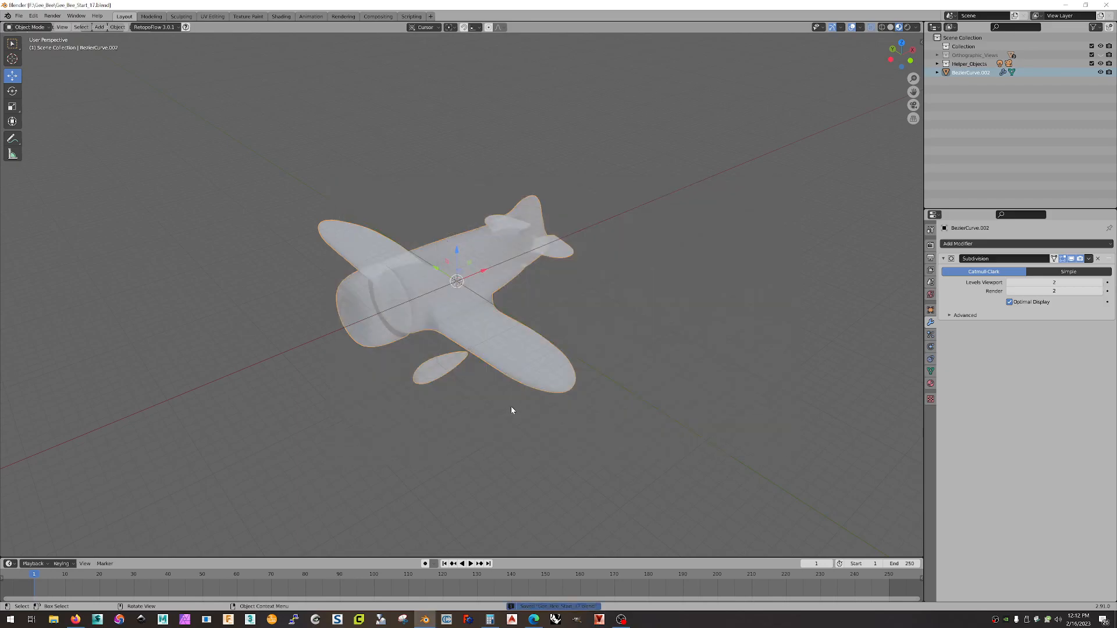